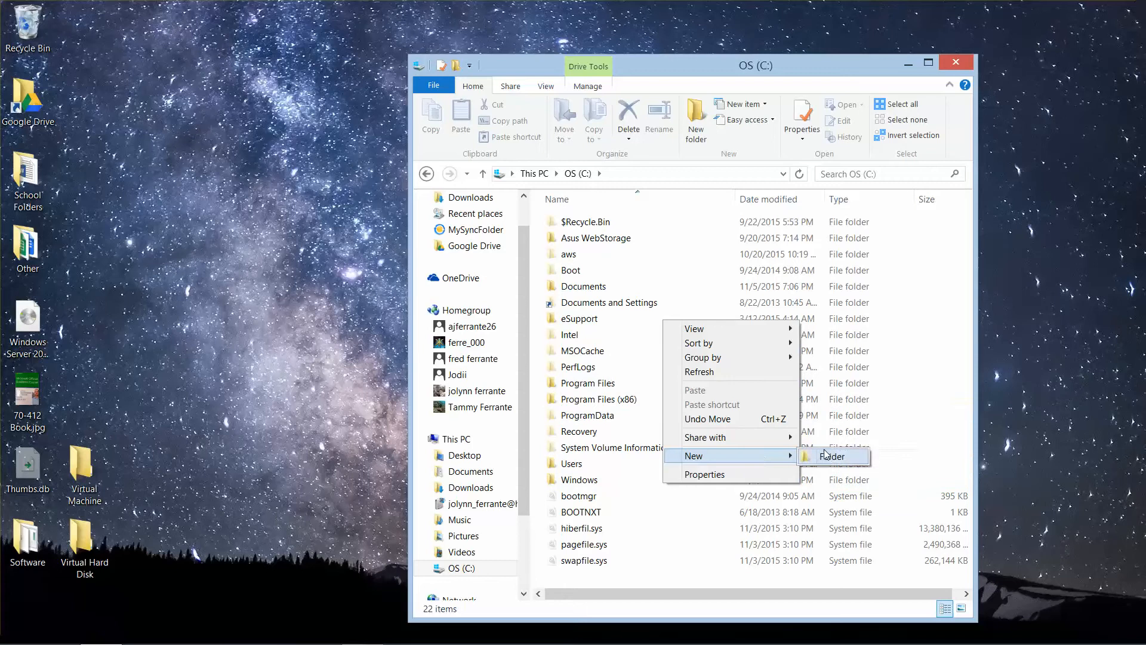
Step: Create a new folder named "Virtual Machines" at the root of the C: drive
click(832, 457)
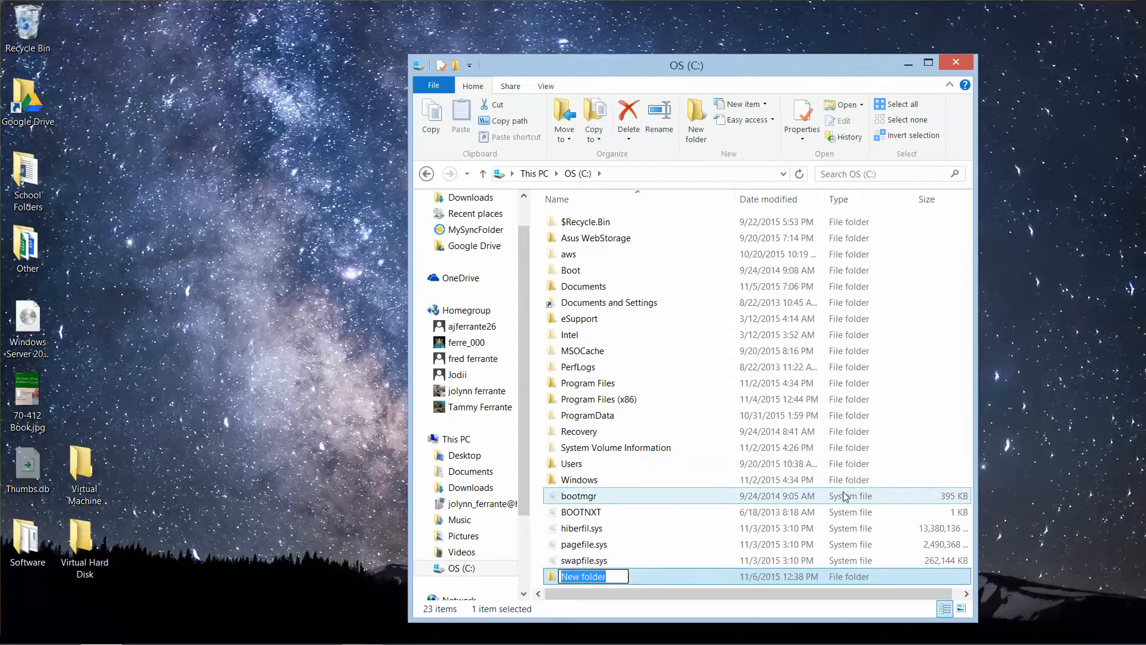
text(Virtual)
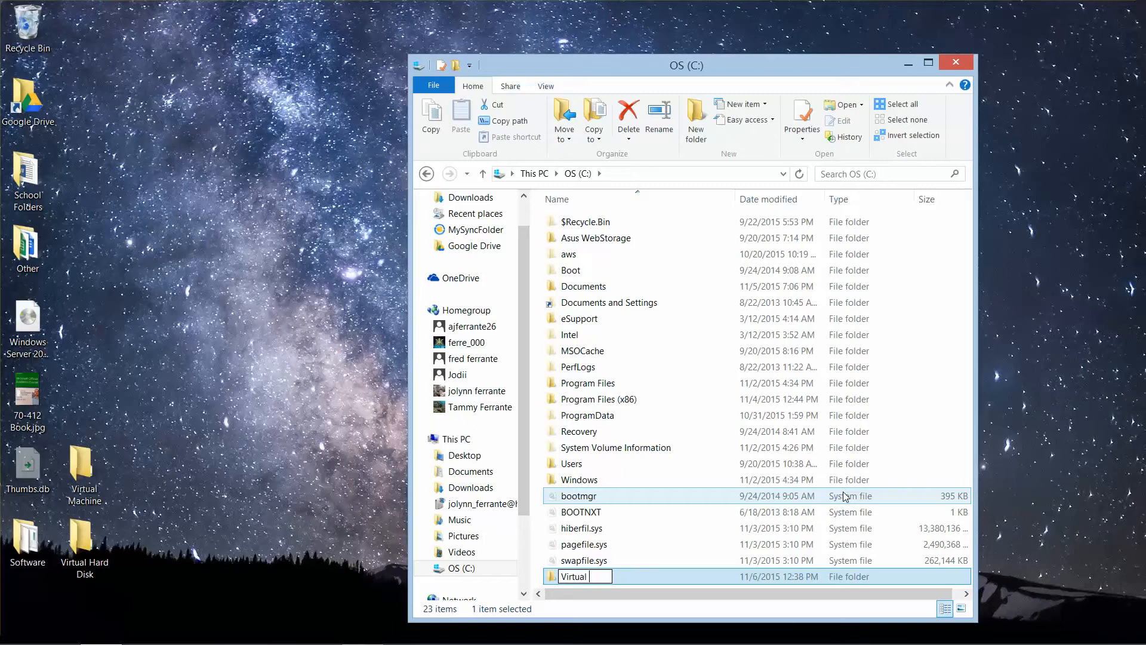
text( Machines)
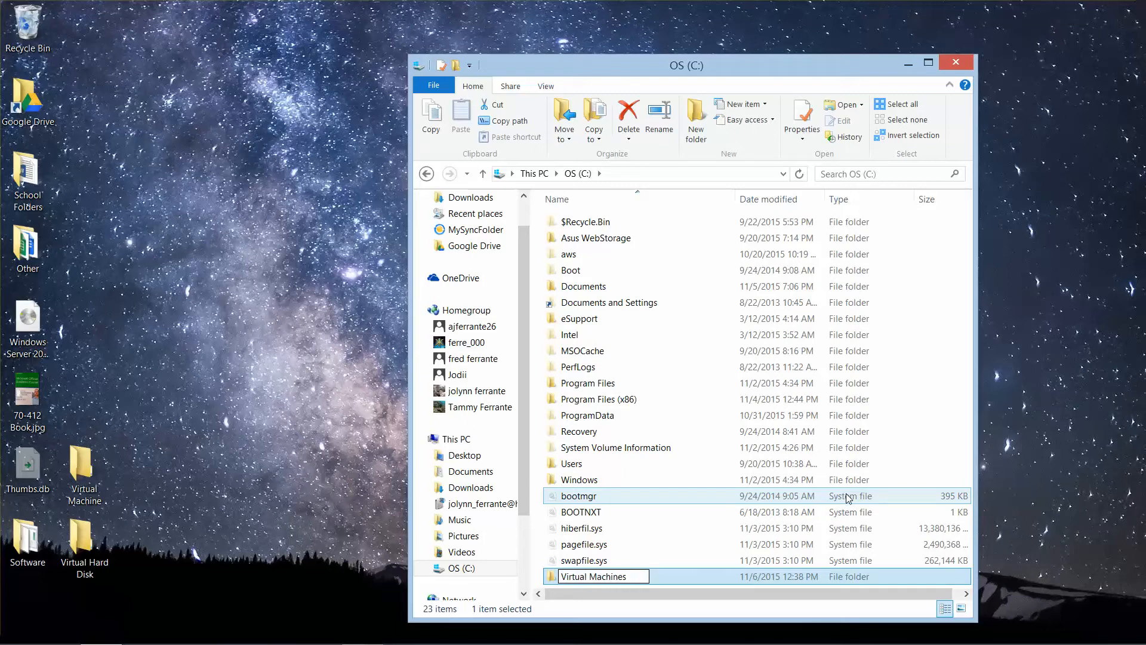
key(Return)
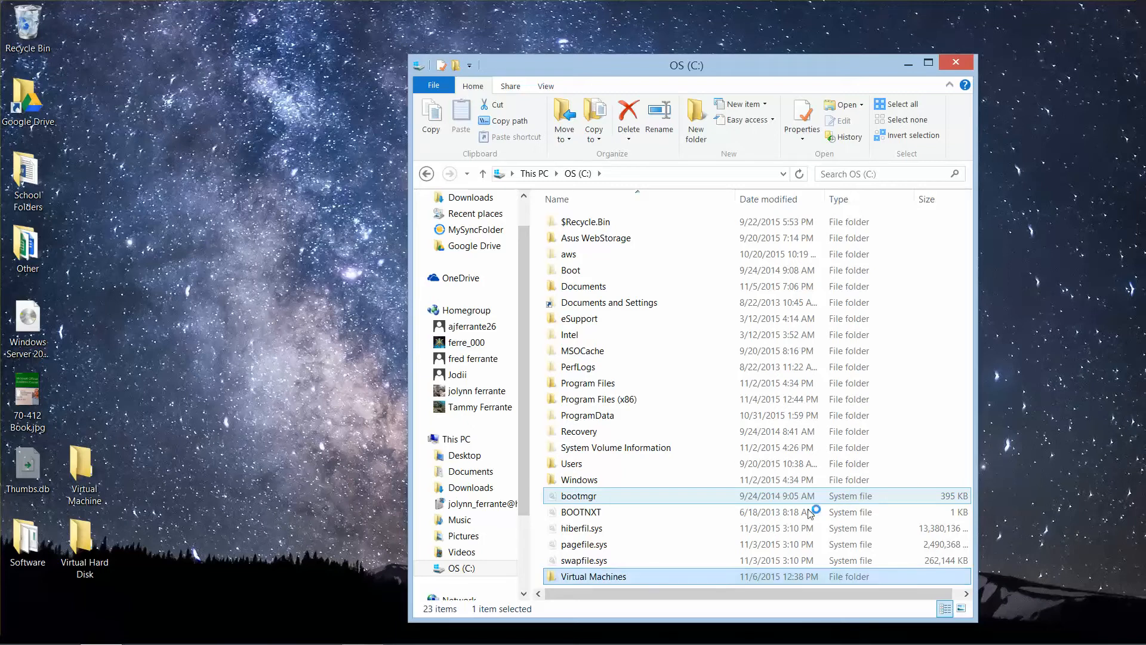
Step: Look inside the new Virtual Machines folder and the desktop's Virtual Machine folder, and return to the C: drive
mouse_move(710, 536)
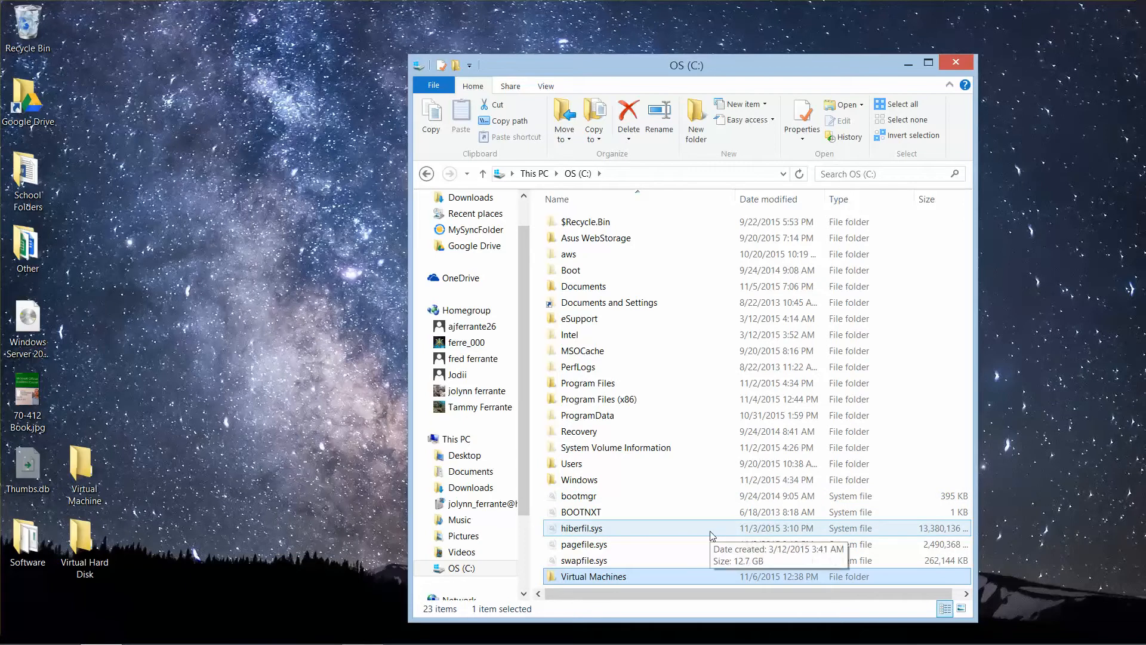
double_click(601, 579)
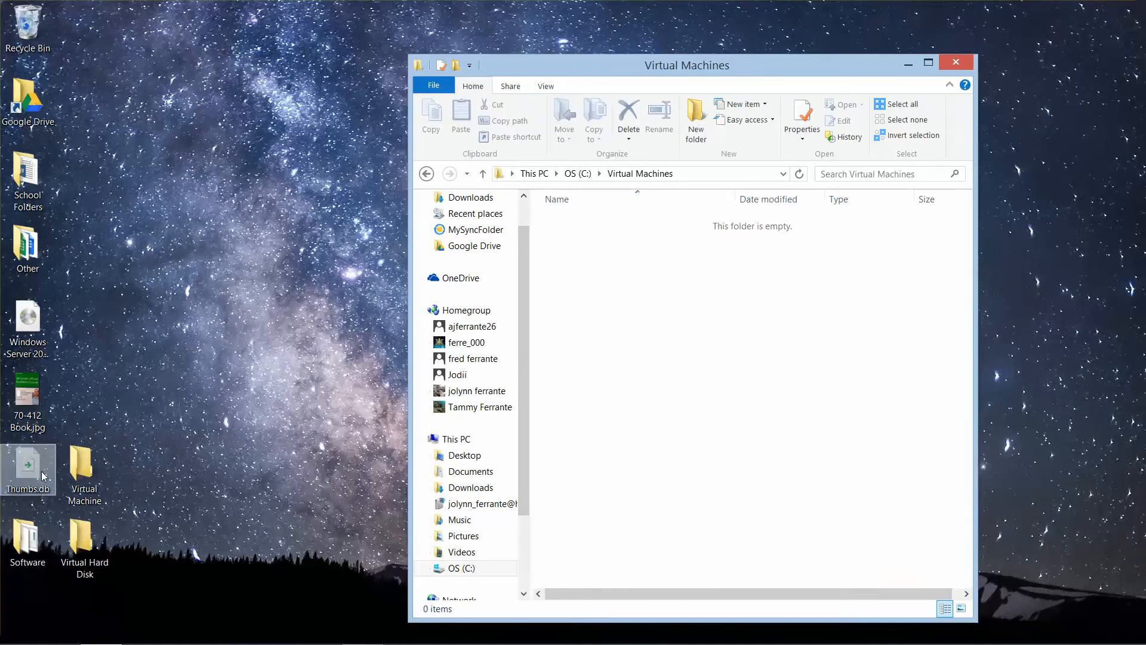
double_click(84, 476)
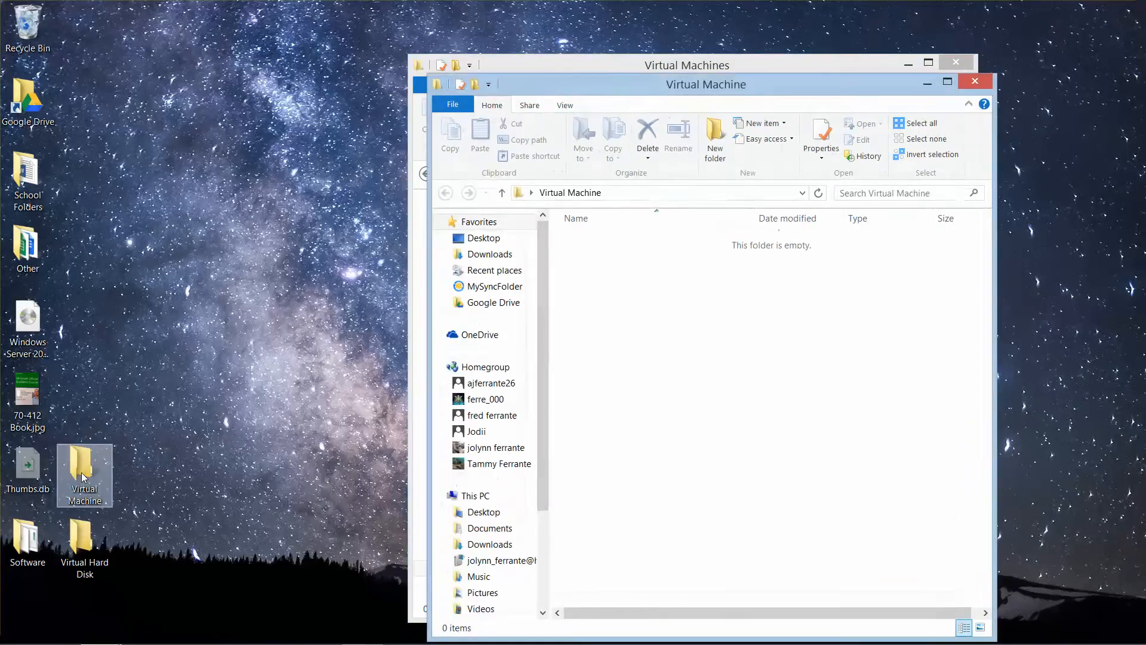
click(975, 82)
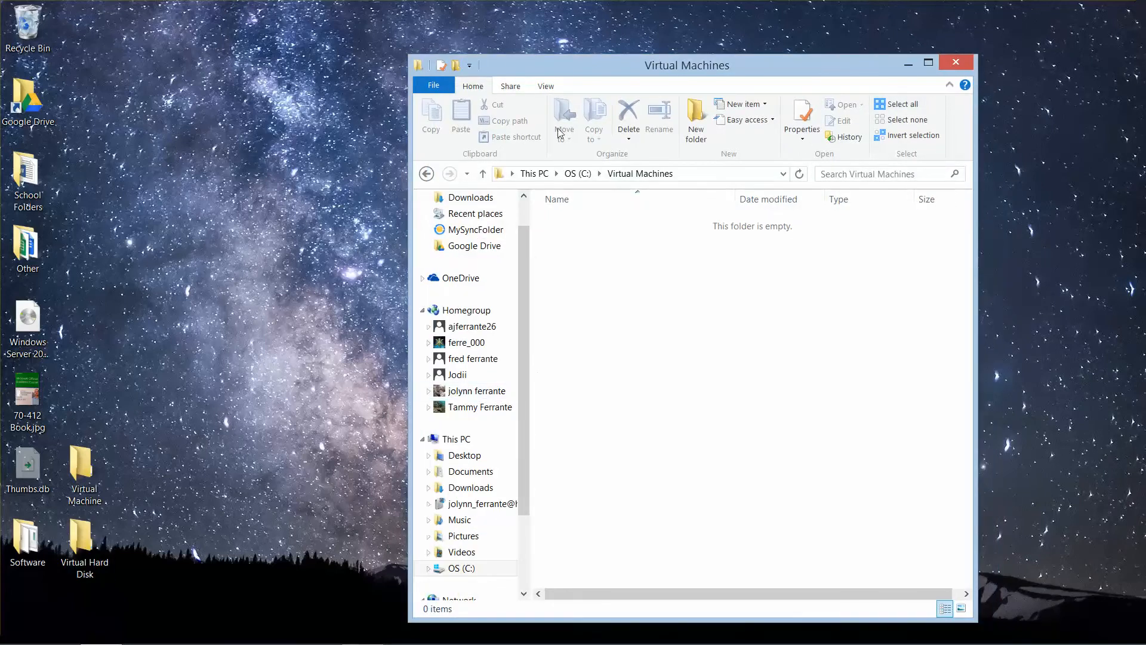
click(426, 174)
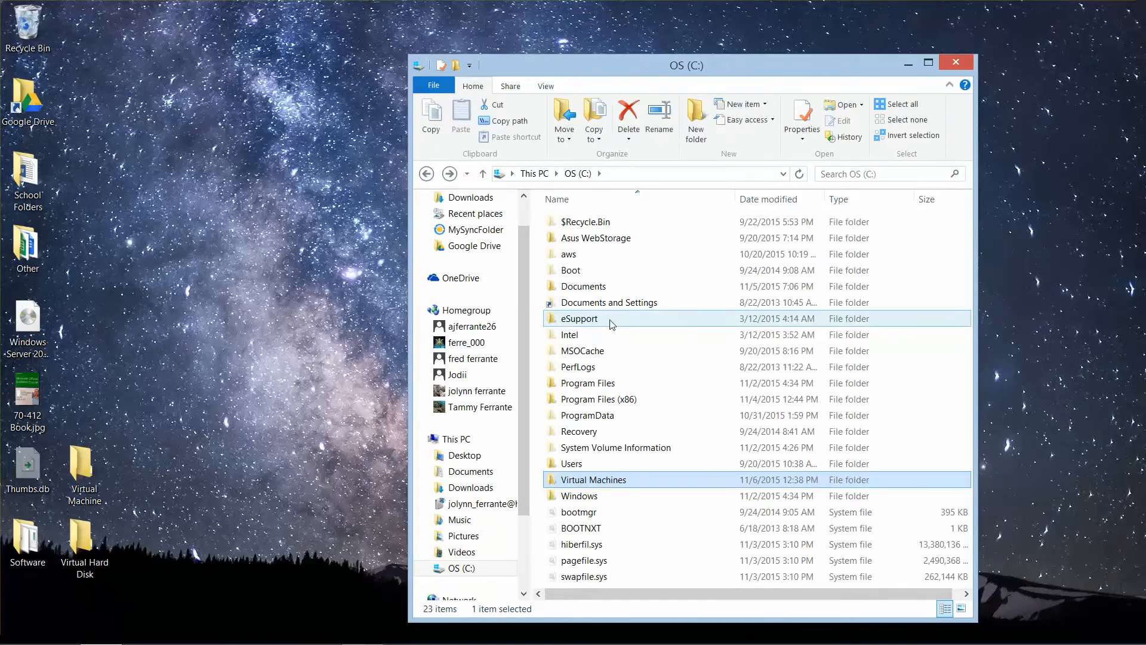
Step: Rename the Virtual Machines folder on the C: drive as "Virtual Server Files"
key(F2)
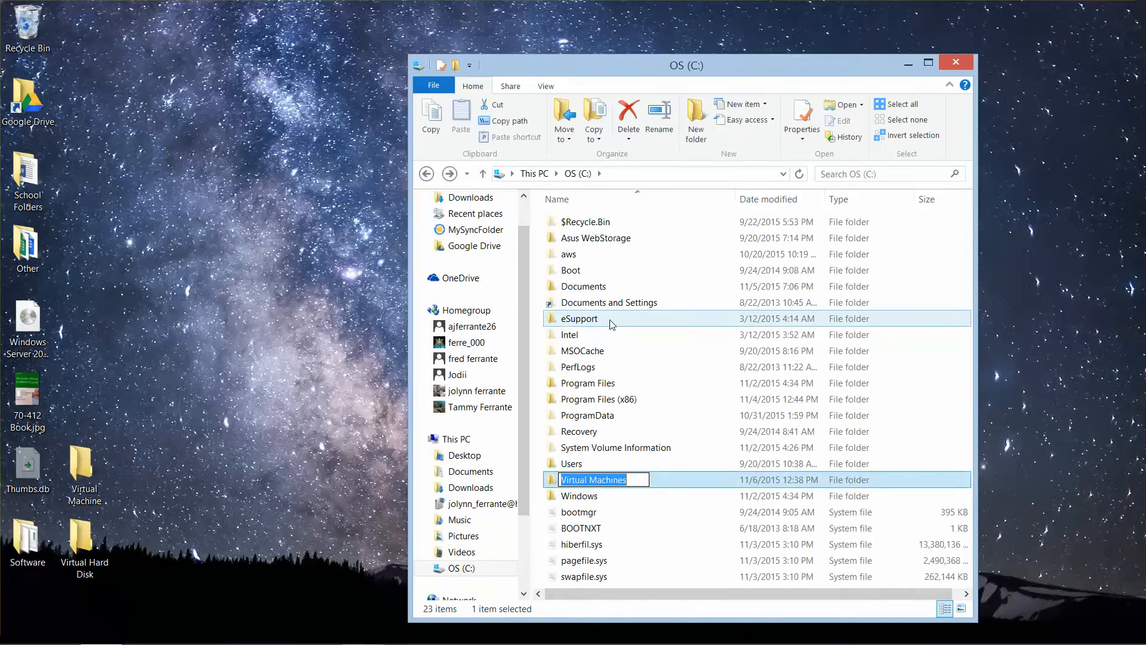
key(BackSpace)
text(Vir)
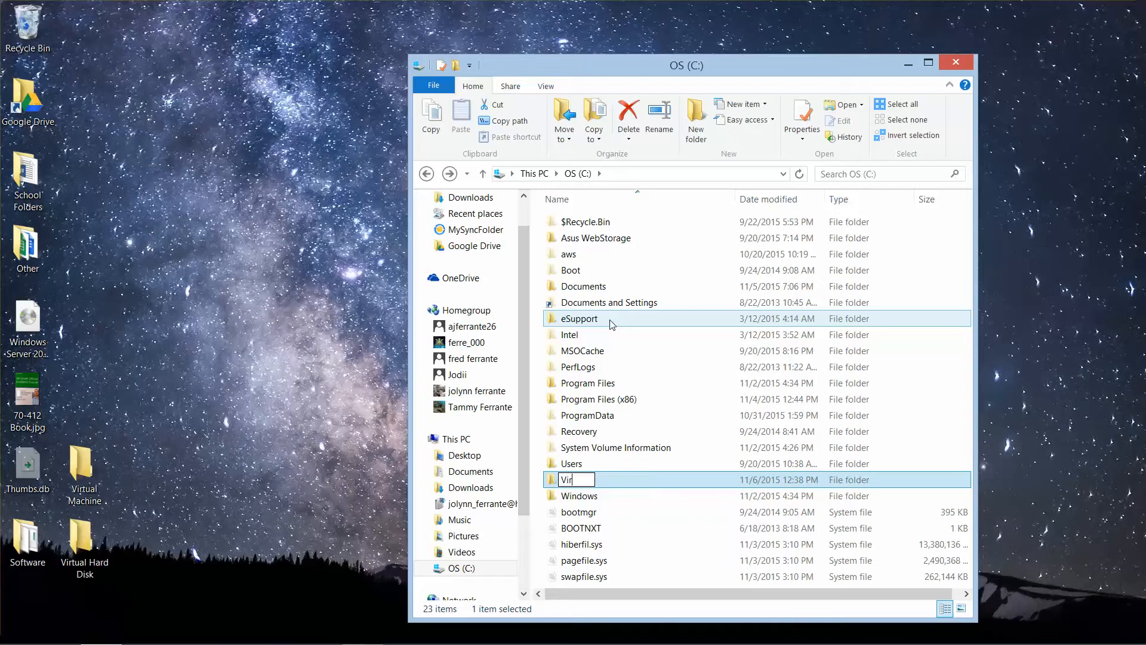
text(tual Server Files)
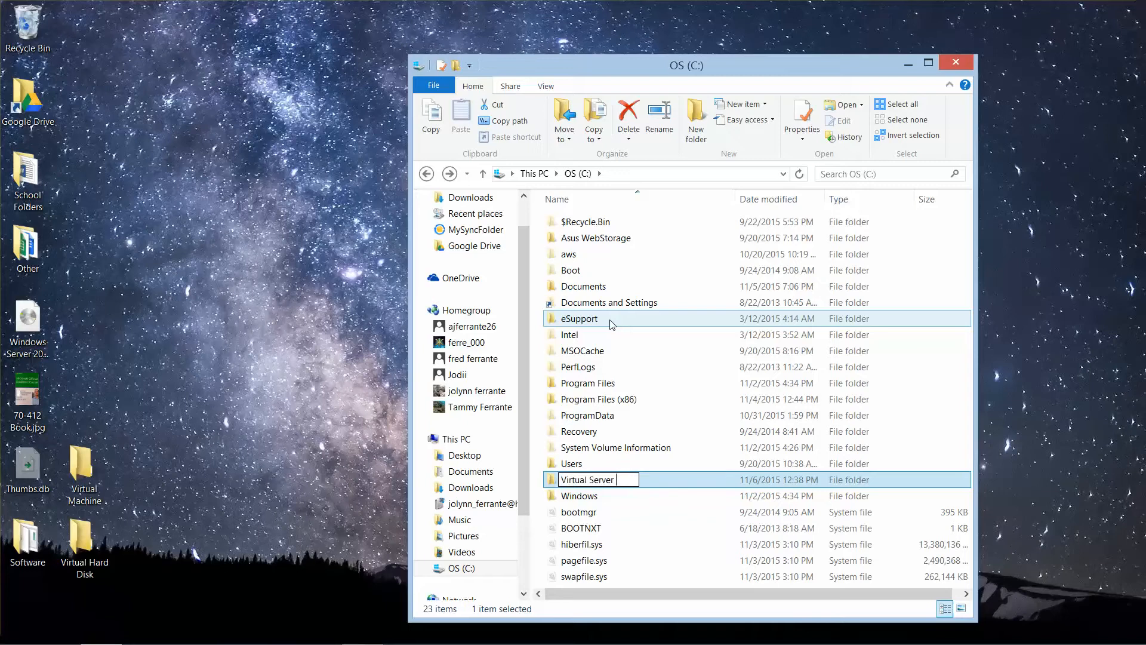
key(Return)
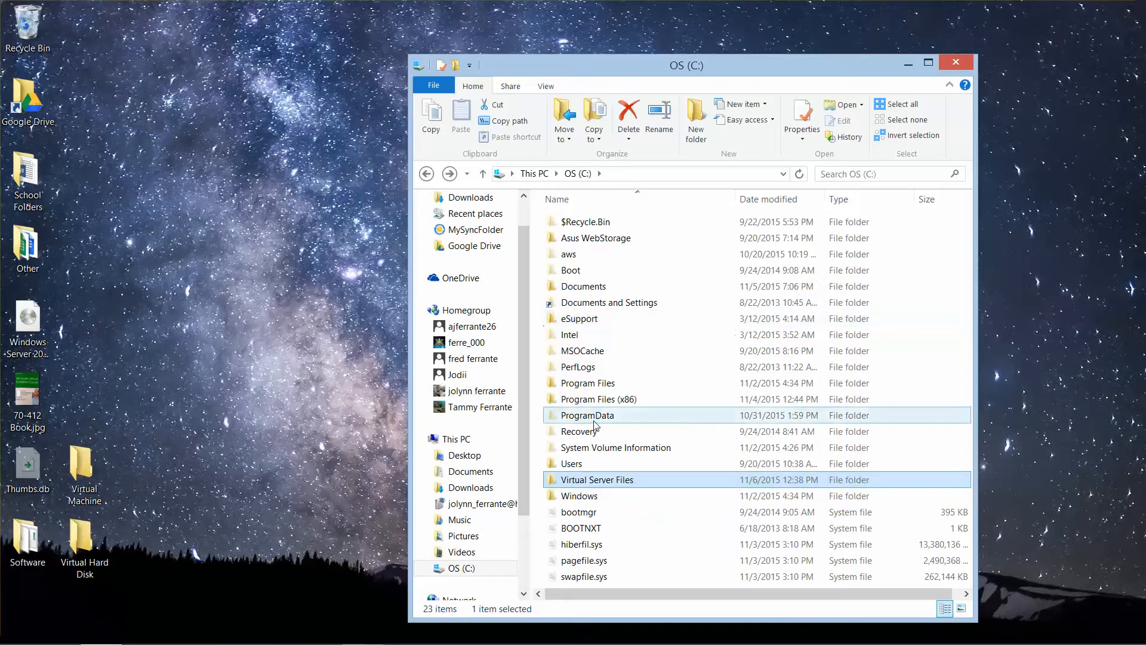
Step: Create a subfolder named "Virtual Machines" inside the Virtual Server Files folder
double_click(597, 483)
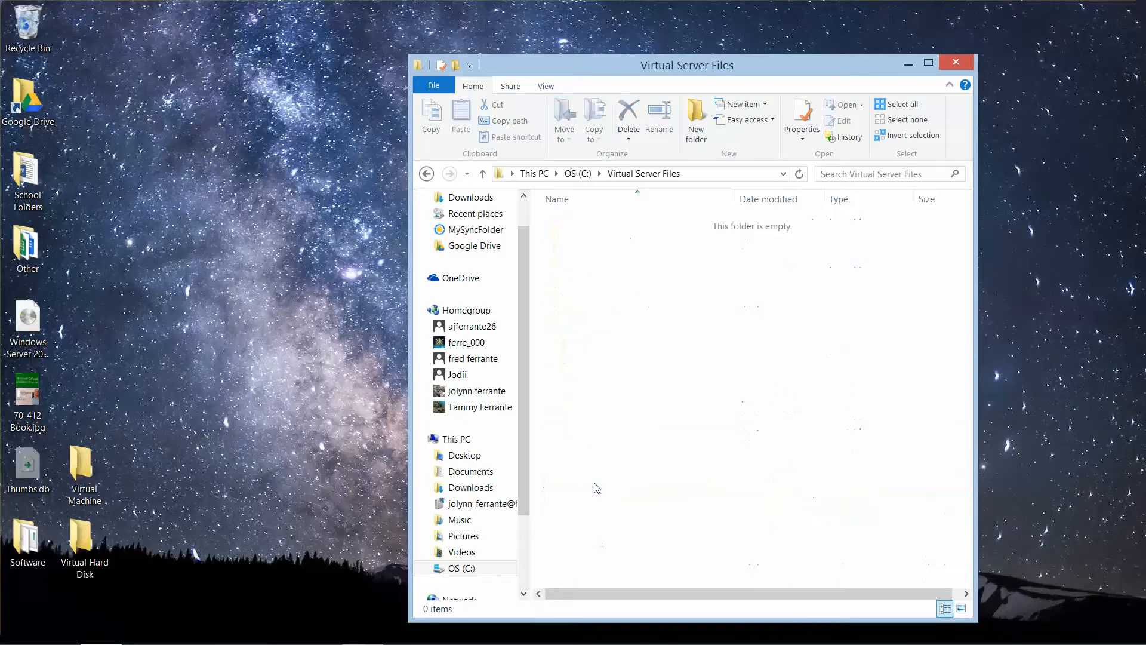
right_click(593, 361)
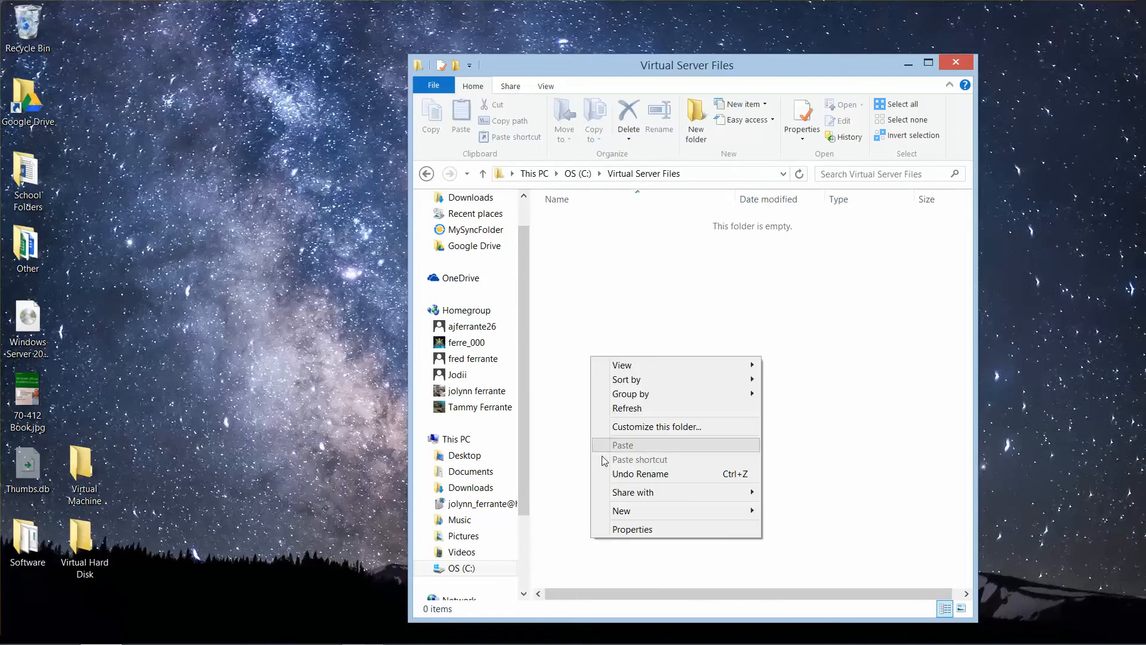
mouse_move(652, 510)
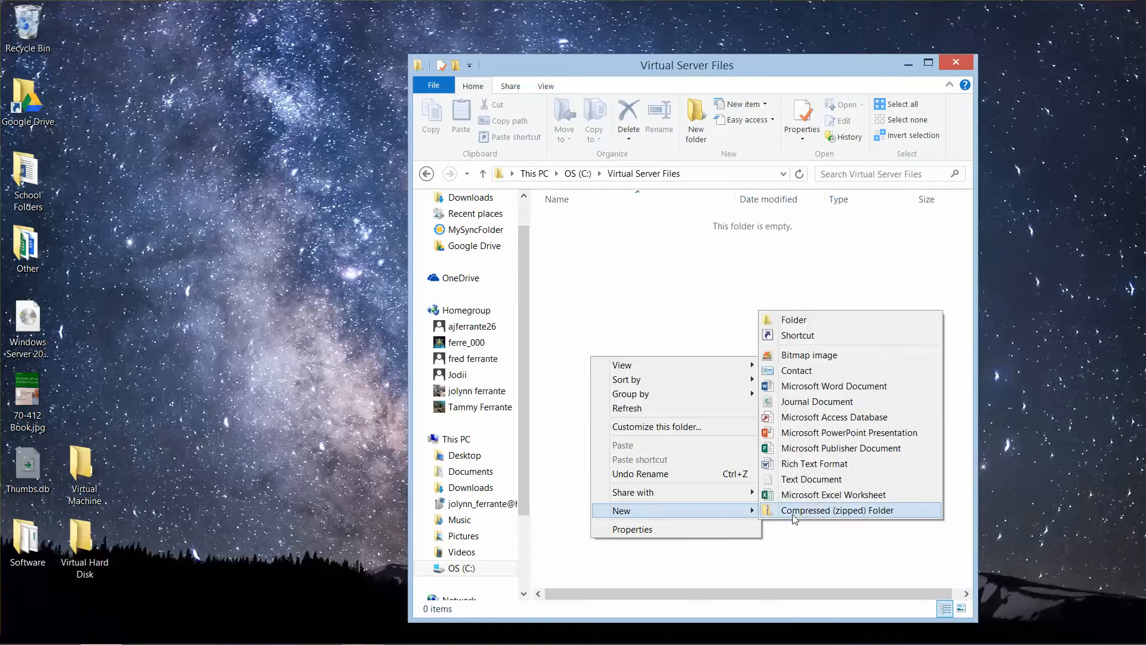
click(843, 321)
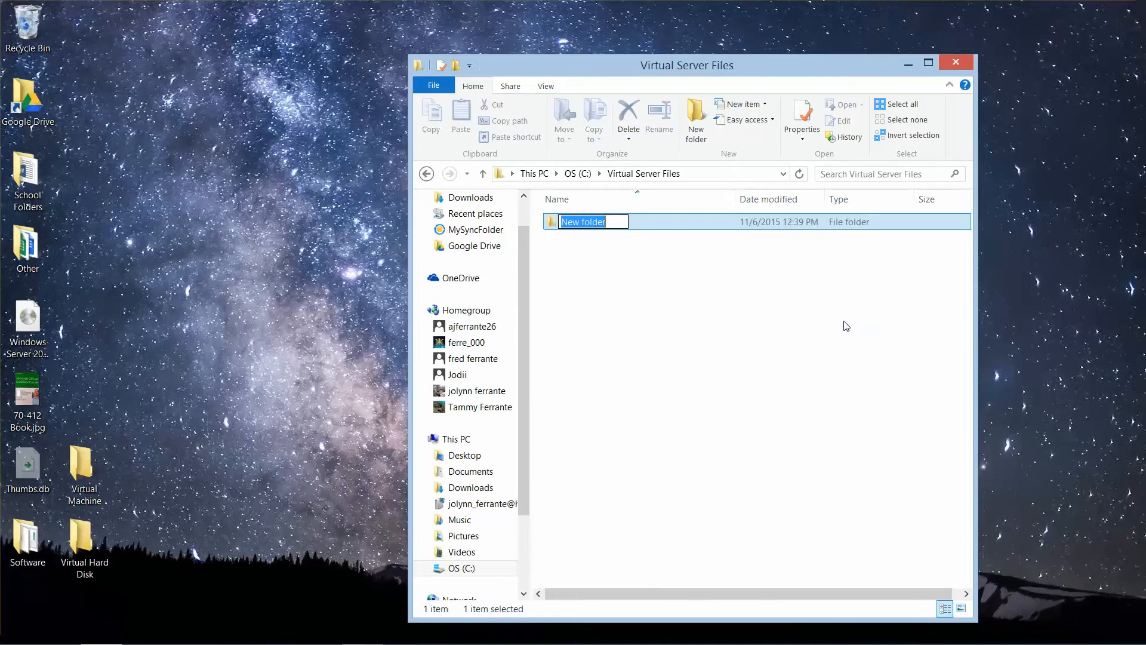
text(Virtual Machines)
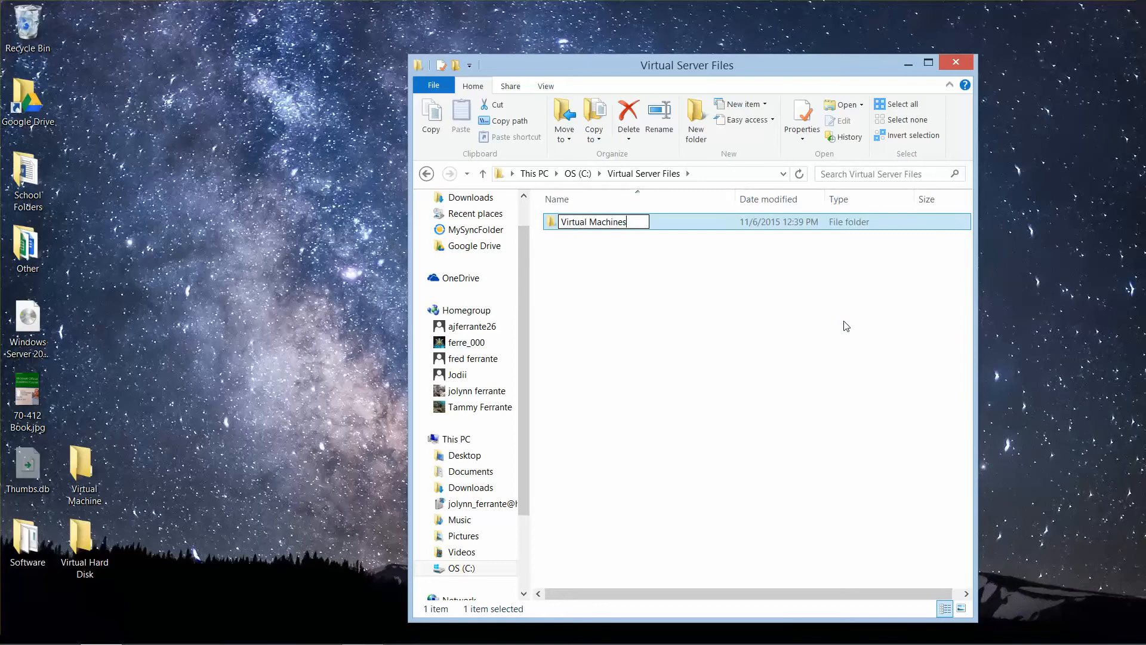
key(Return)
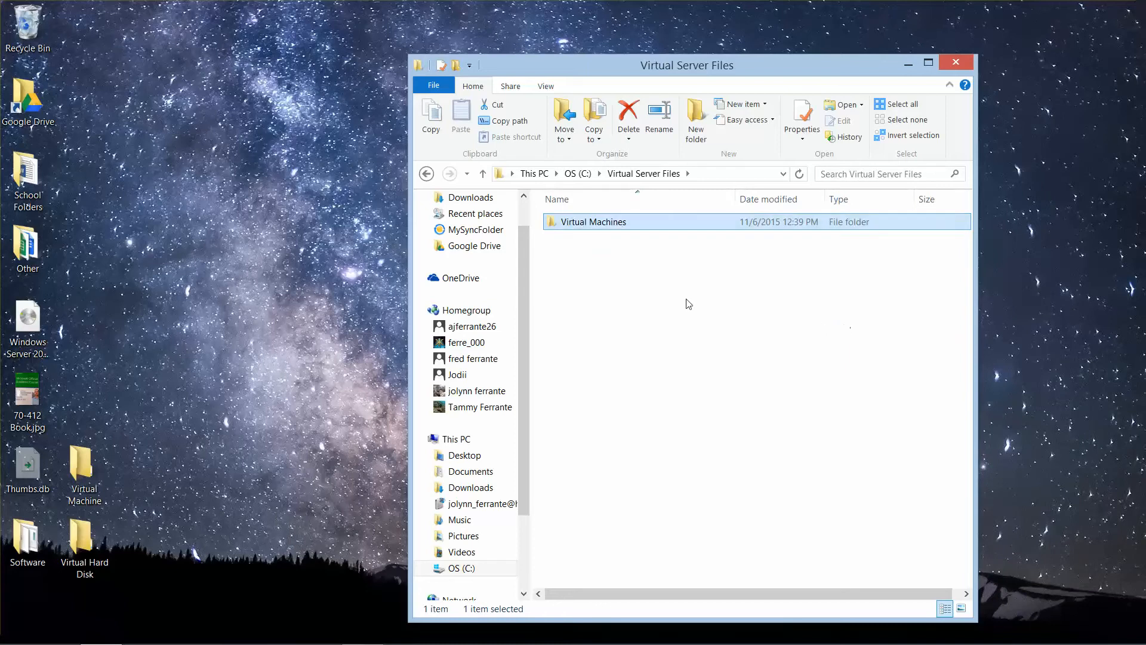
Step: Add a second subfolder named "Virtual Hard Disks" to the Virtual Server Files folder
right_click(632, 295)
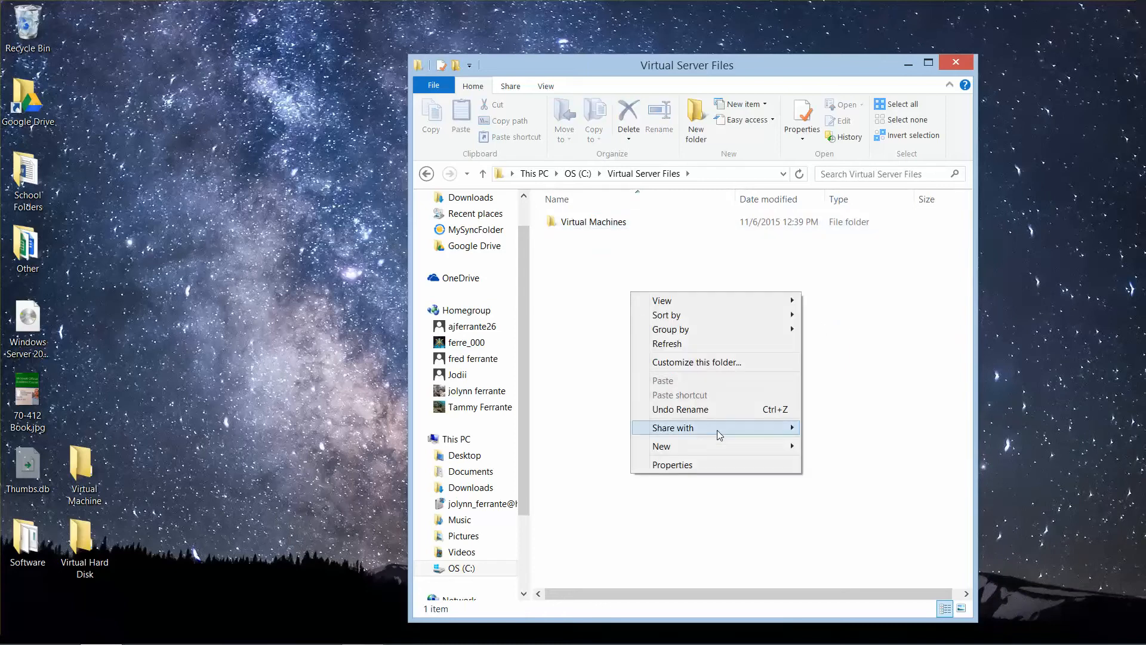
mouse_move(733, 448)
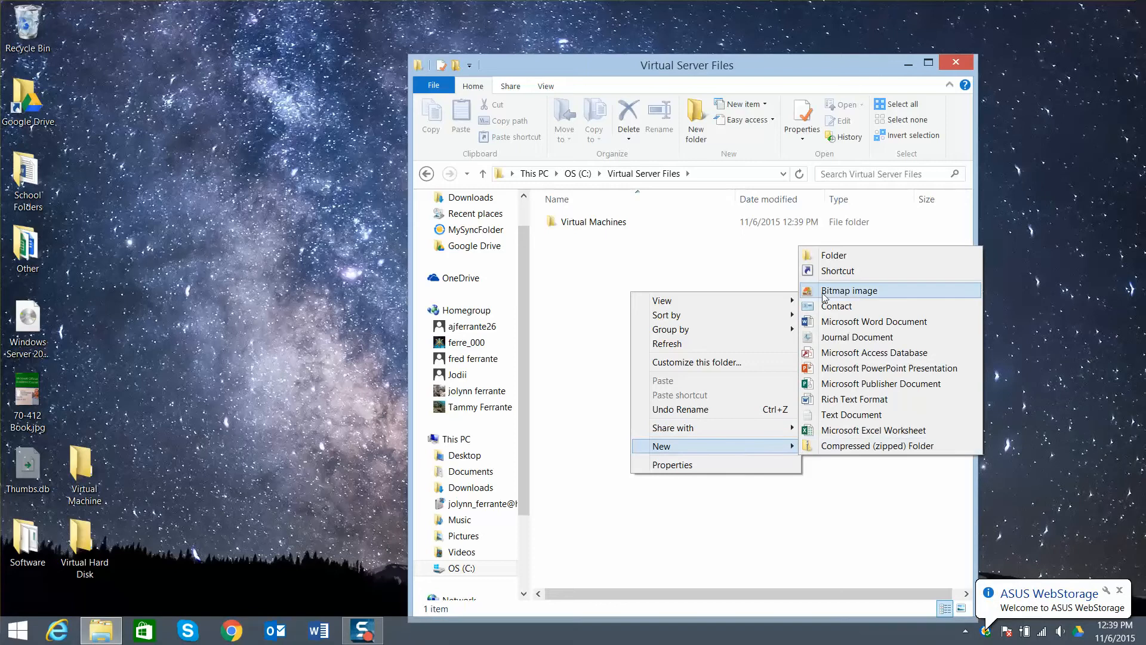
click(826, 256)
text(V)
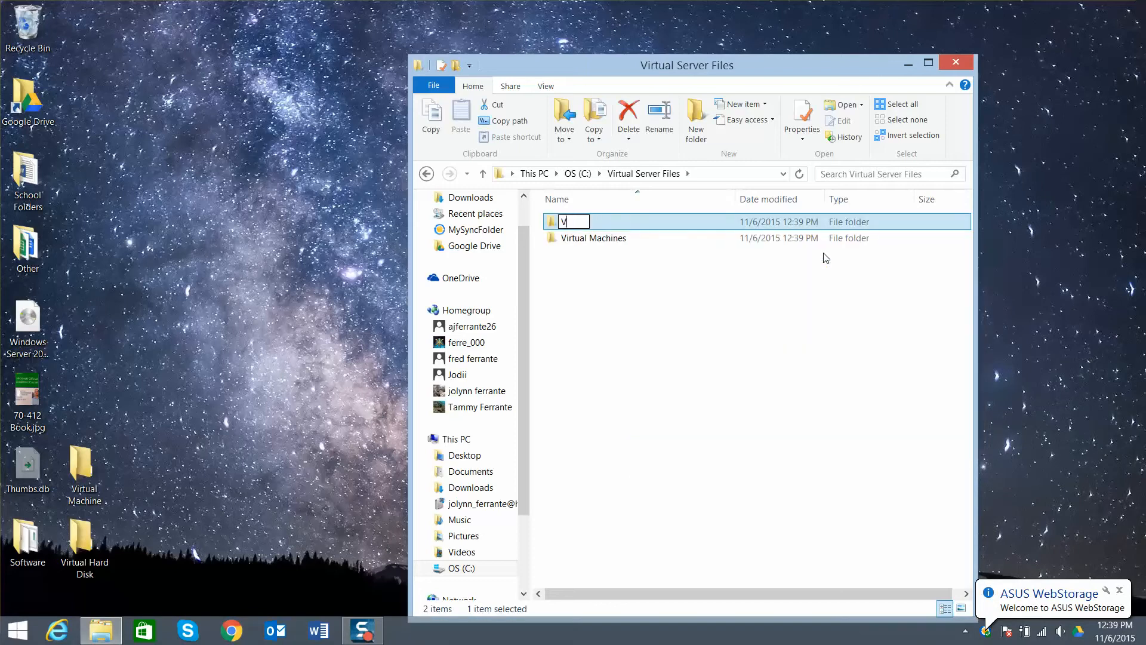
text(irtual Hard Disks)
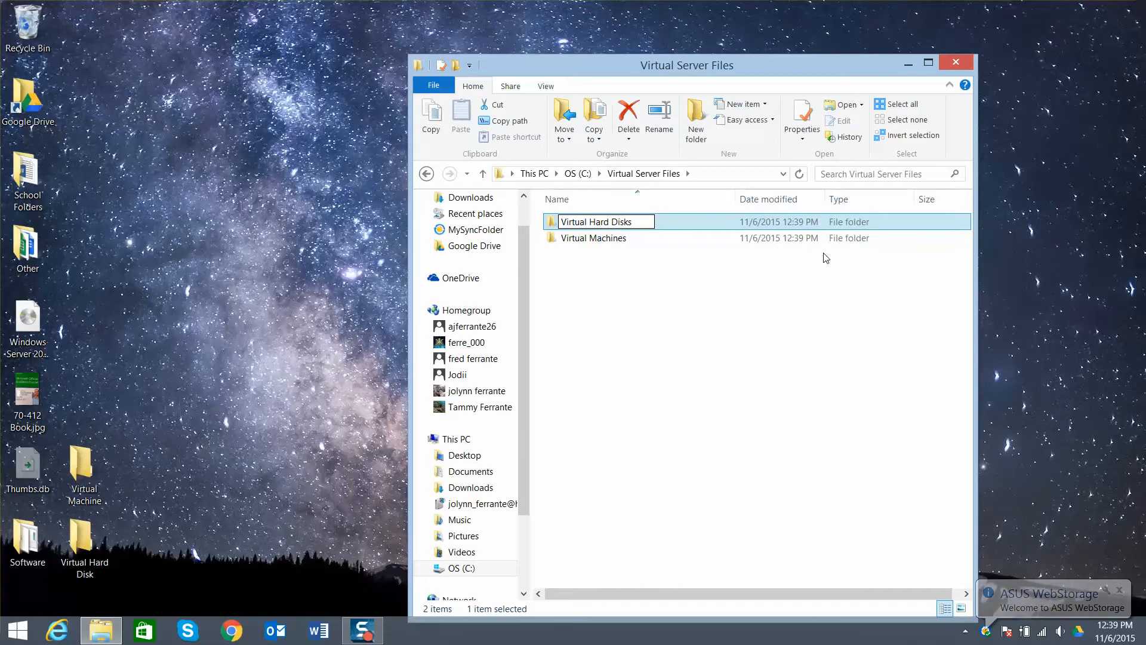
key(Return)
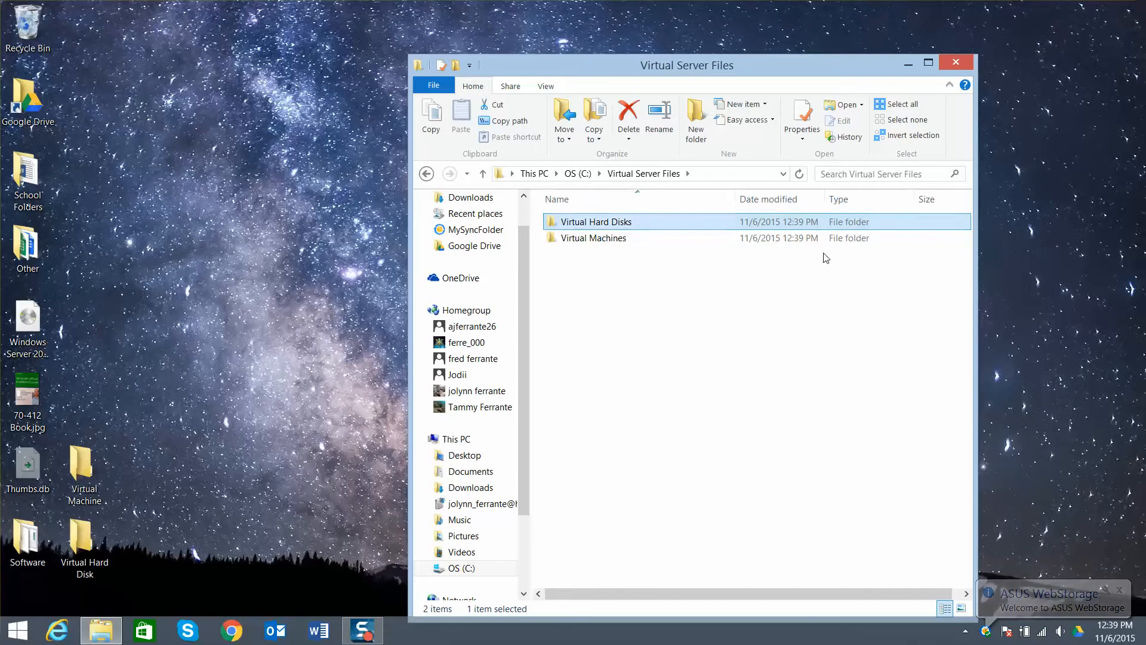
Step: Delete the Virtual Machine and Virtual Hard Disk folders from the desktop and move the desktop's Software folder into Virtual Server Files
click(103, 530)
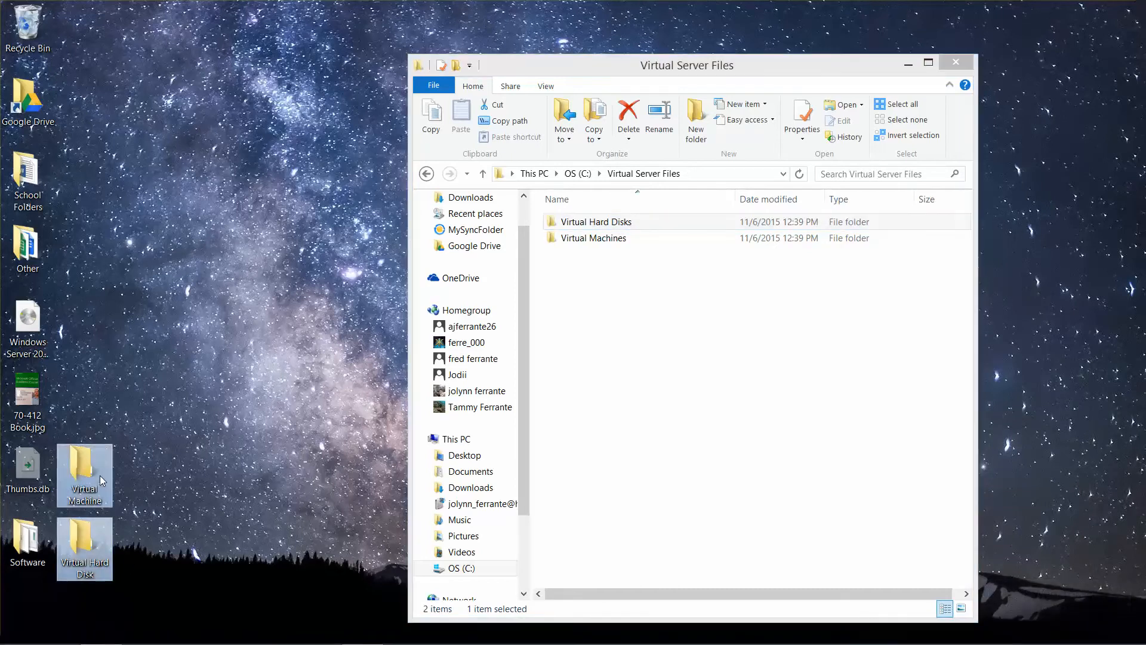
key(Delete)
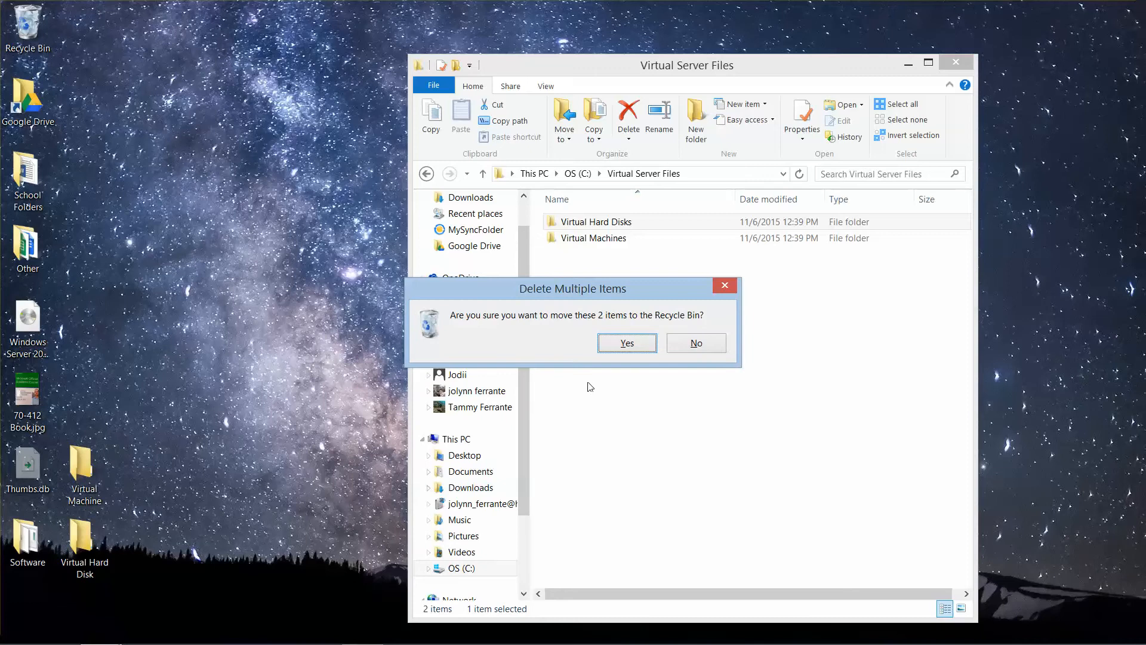
click(627, 346)
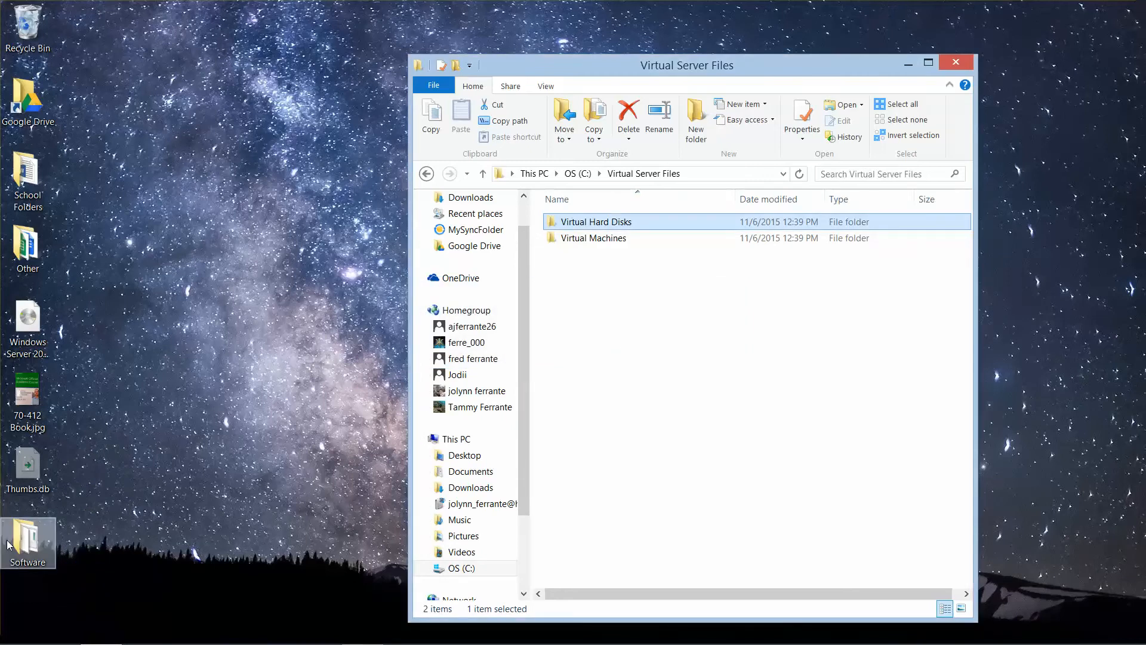
drag(28, 553, 585, 292)
click(606, 310)
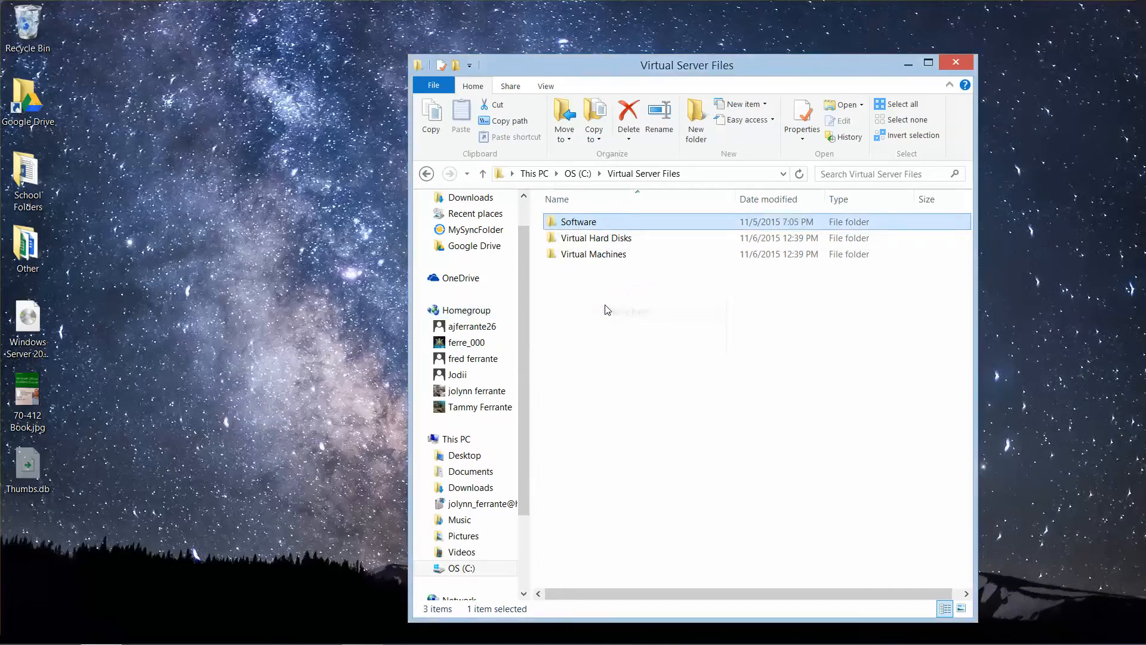
Step: Delete ChromeSetup.exe from the Software folder inside Virtual Server Files
double_click(577, 224)
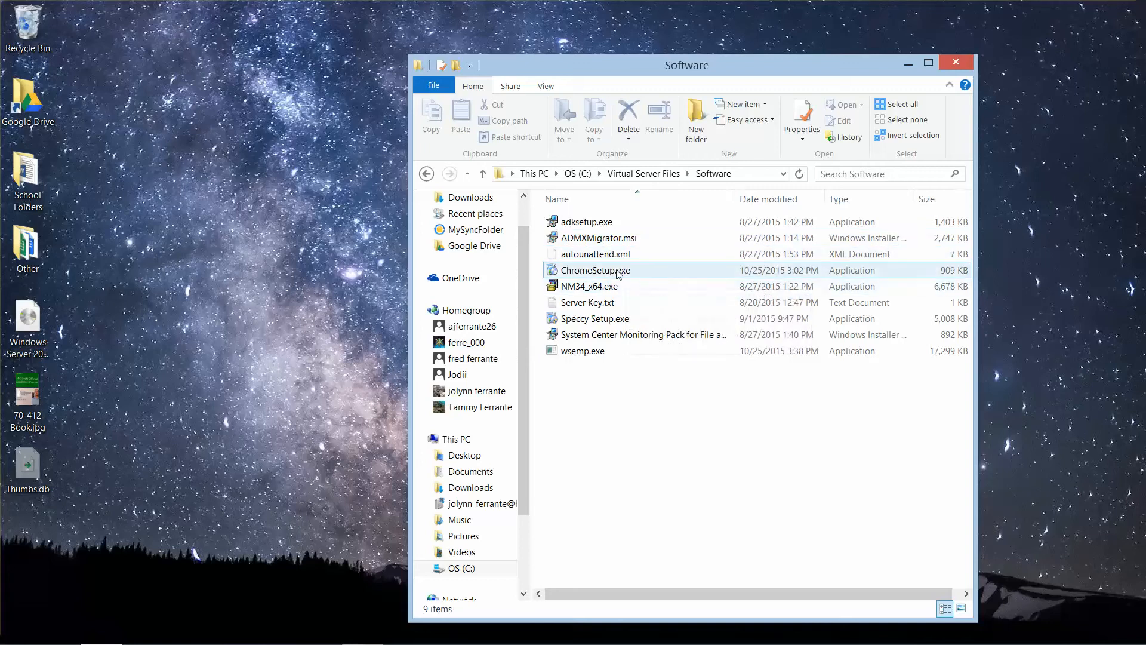
click(577, 276)
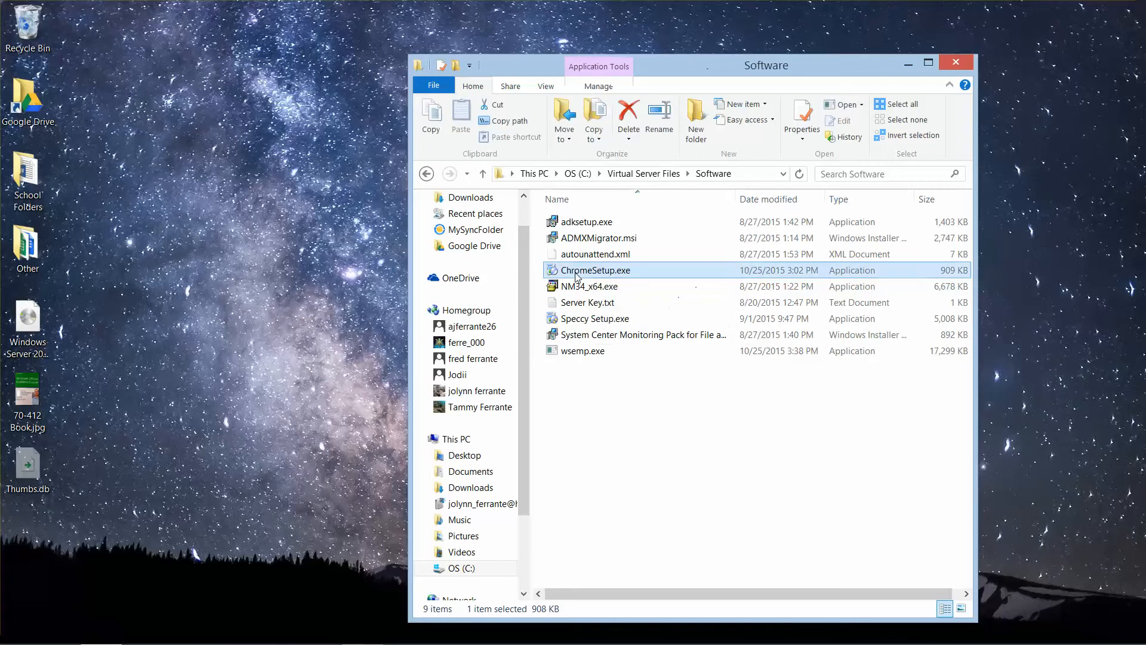
key(Delete)
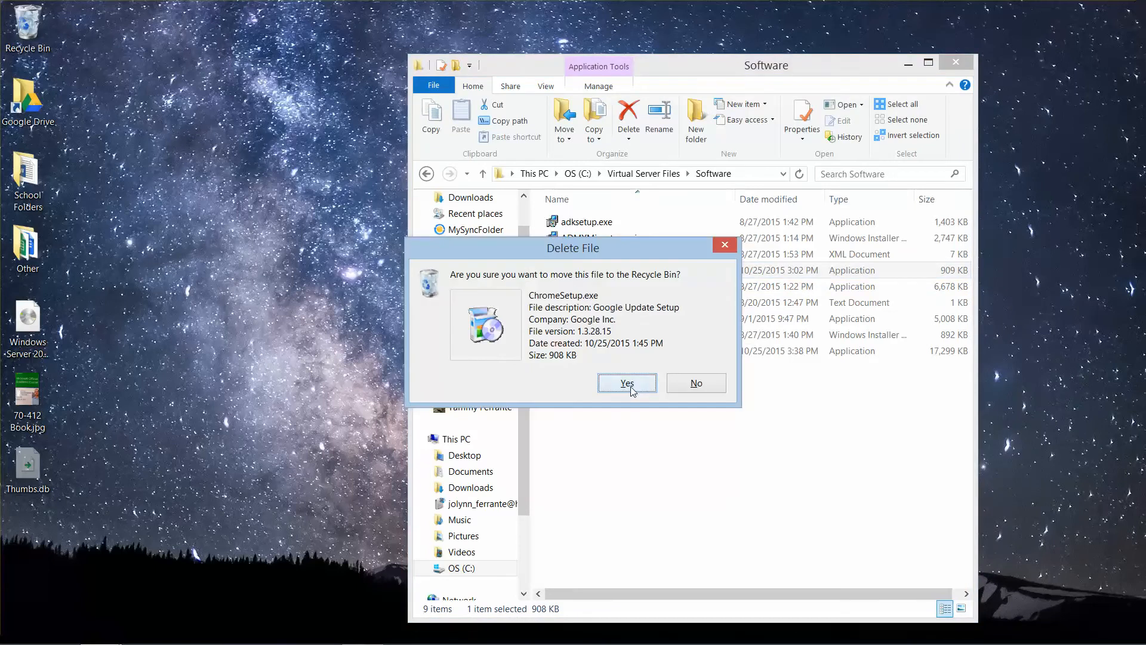
click(627, 383)
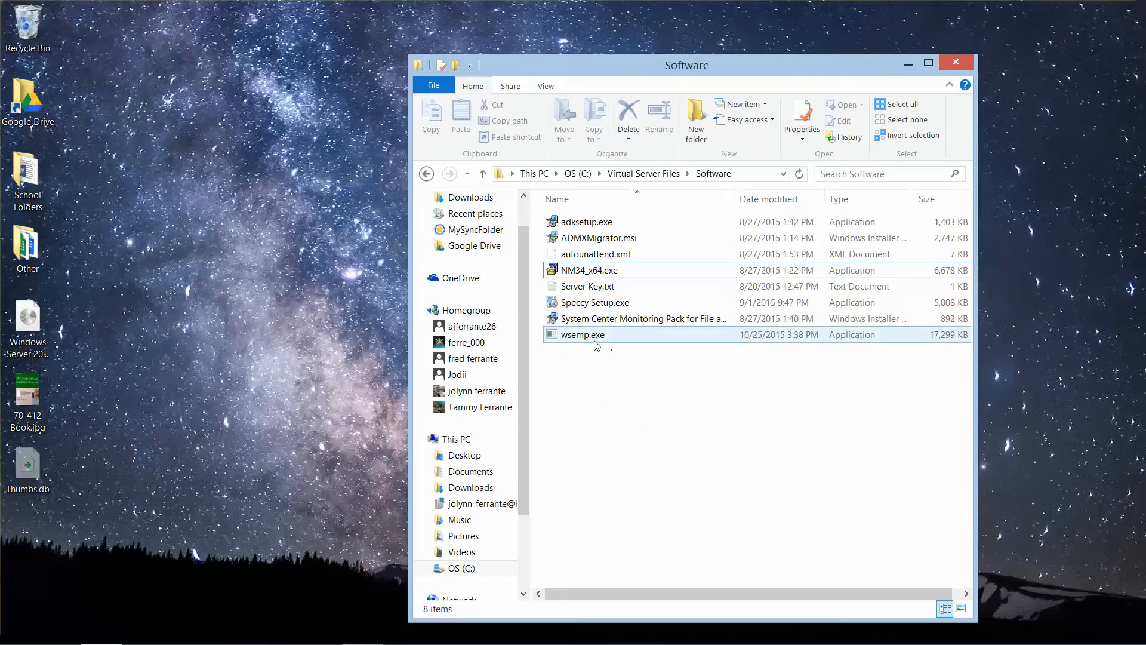
double_click(592, 310)
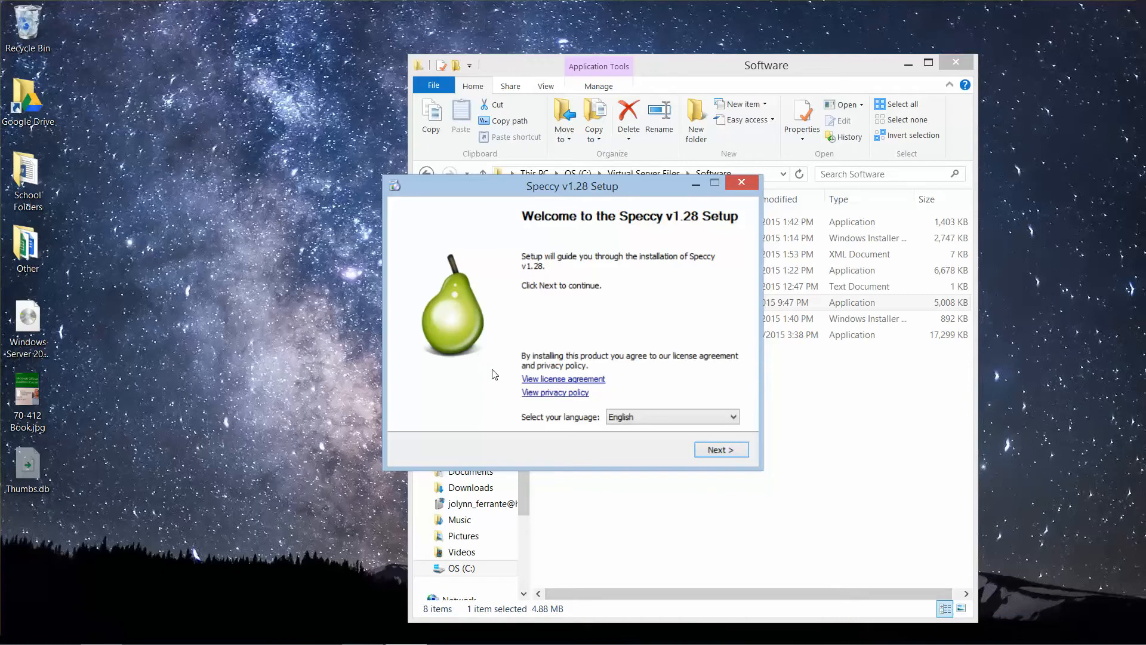
click(750, 185)
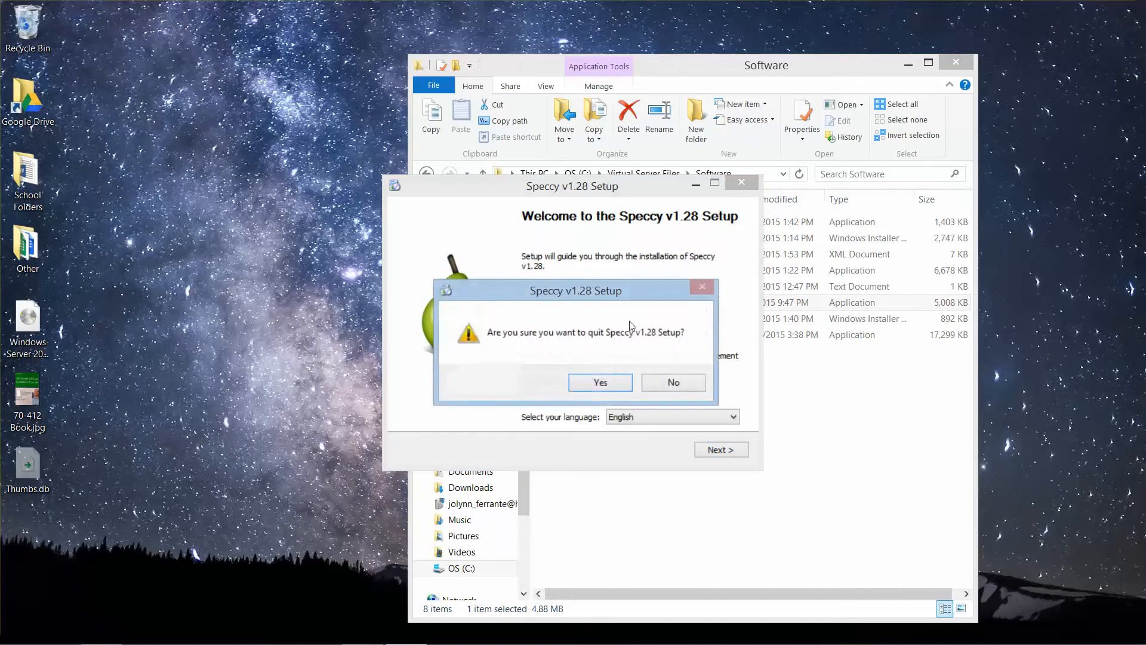
click(600, 382)
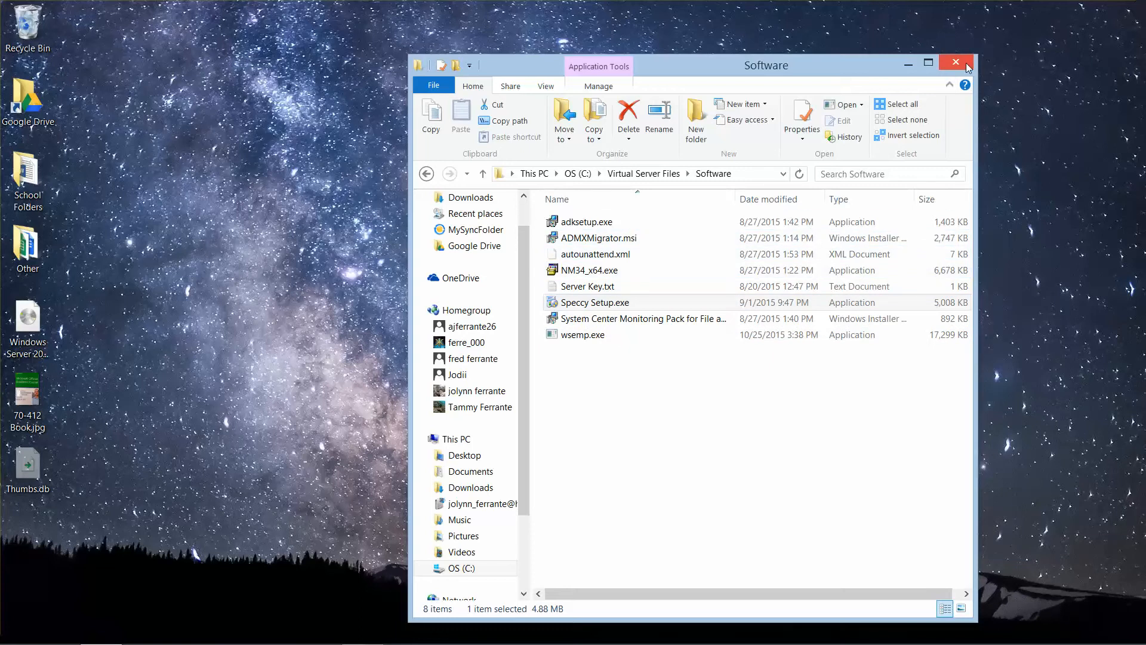
Step: Return to the Virtual Server Files folder and close its window
click(427, 173)
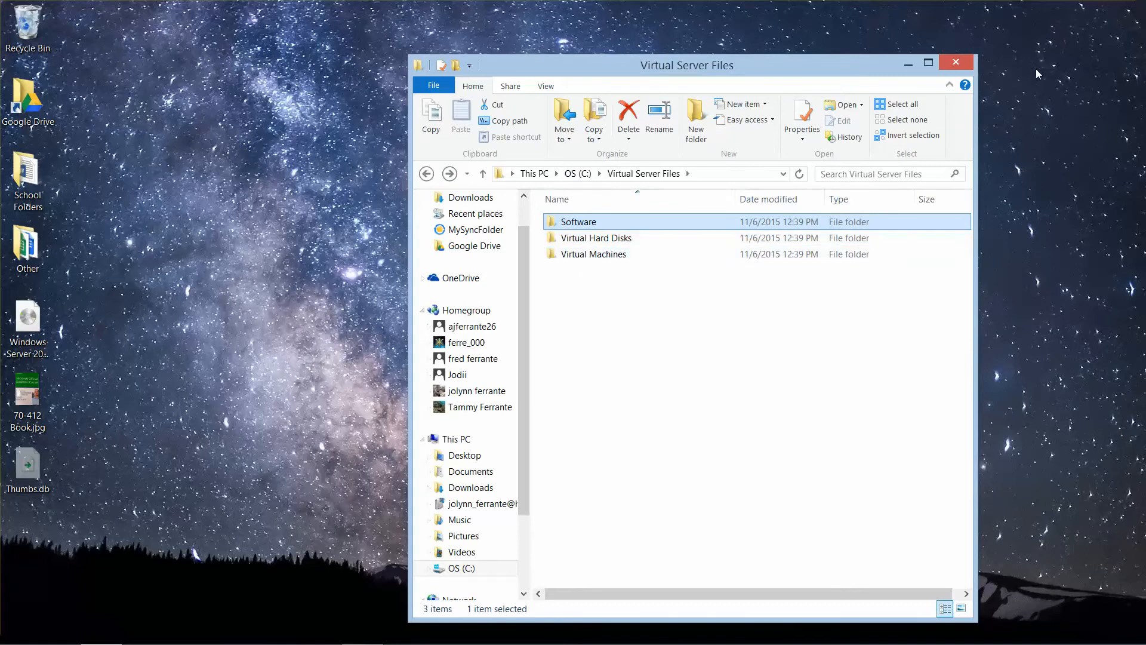
click(957, 63)
Step: Check in Control Panel's Windows features list whether Hyper-V is turned on, accept the dialog and close Programs and Features
mouse_move(3, 643)
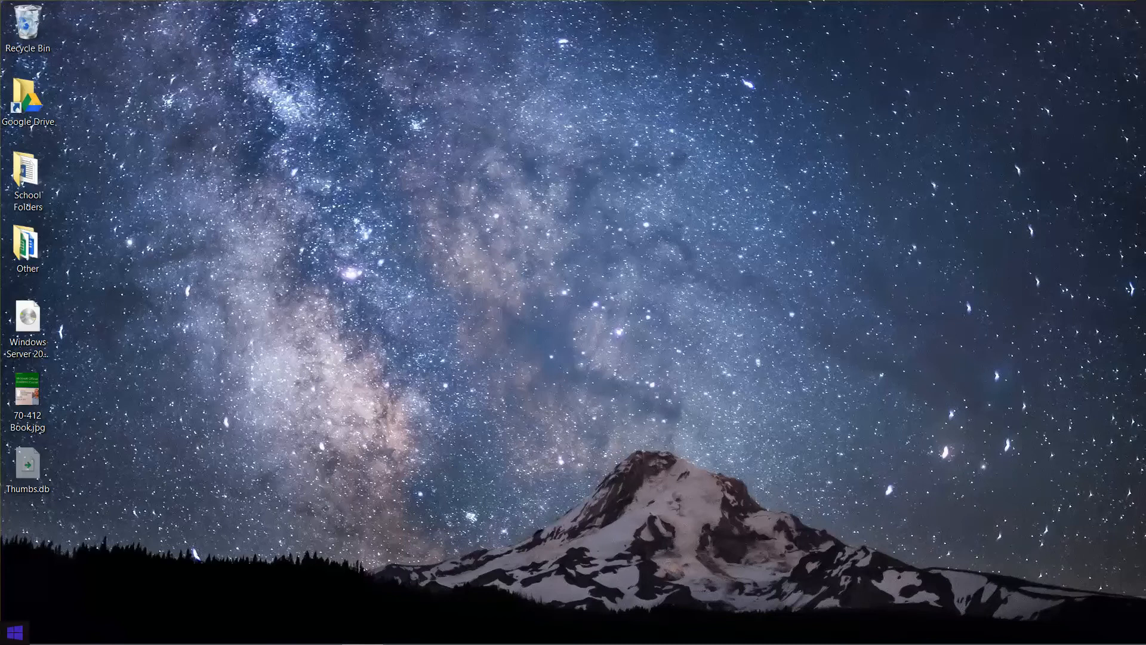
right_click(16, 641)
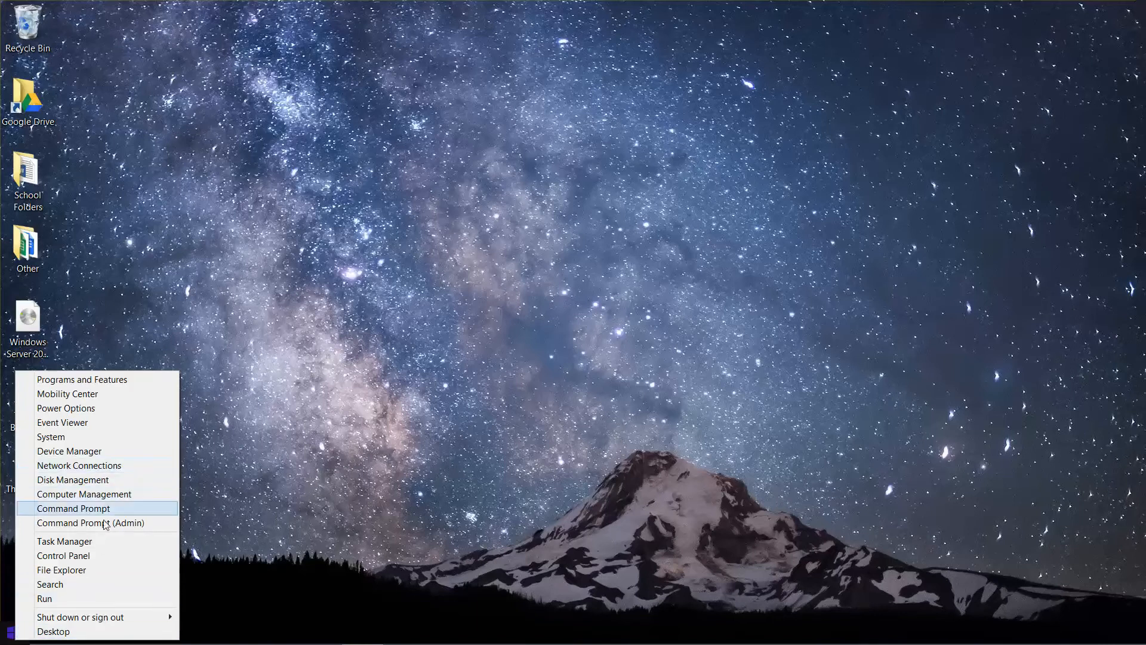
click(105, 554)
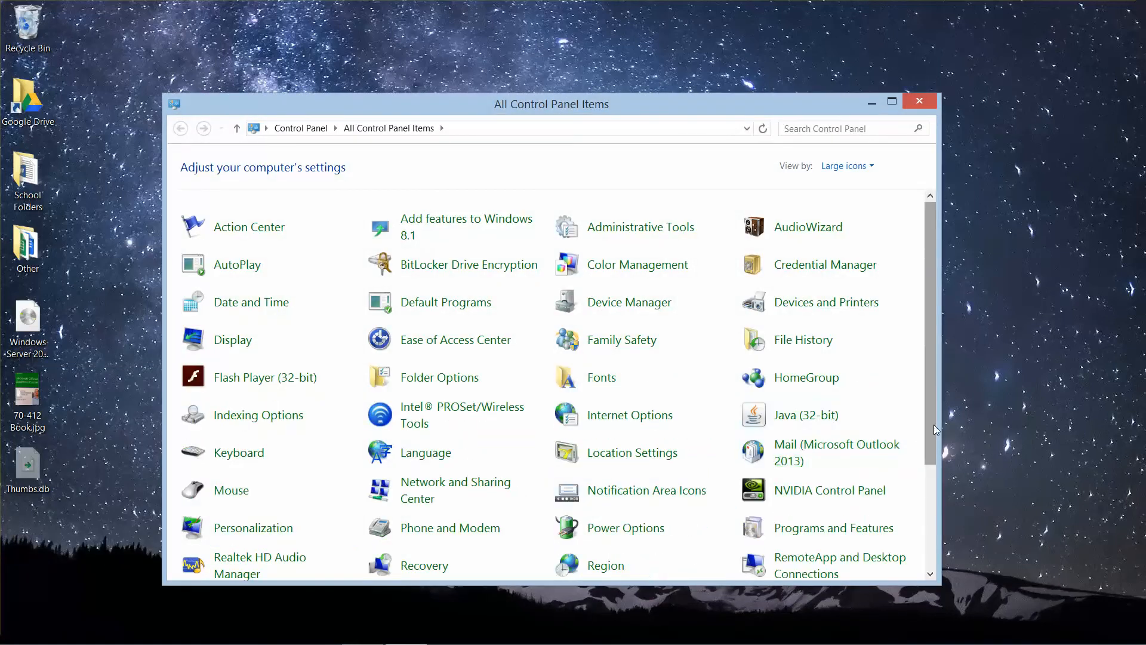
drag(934, 425, 936, 458)
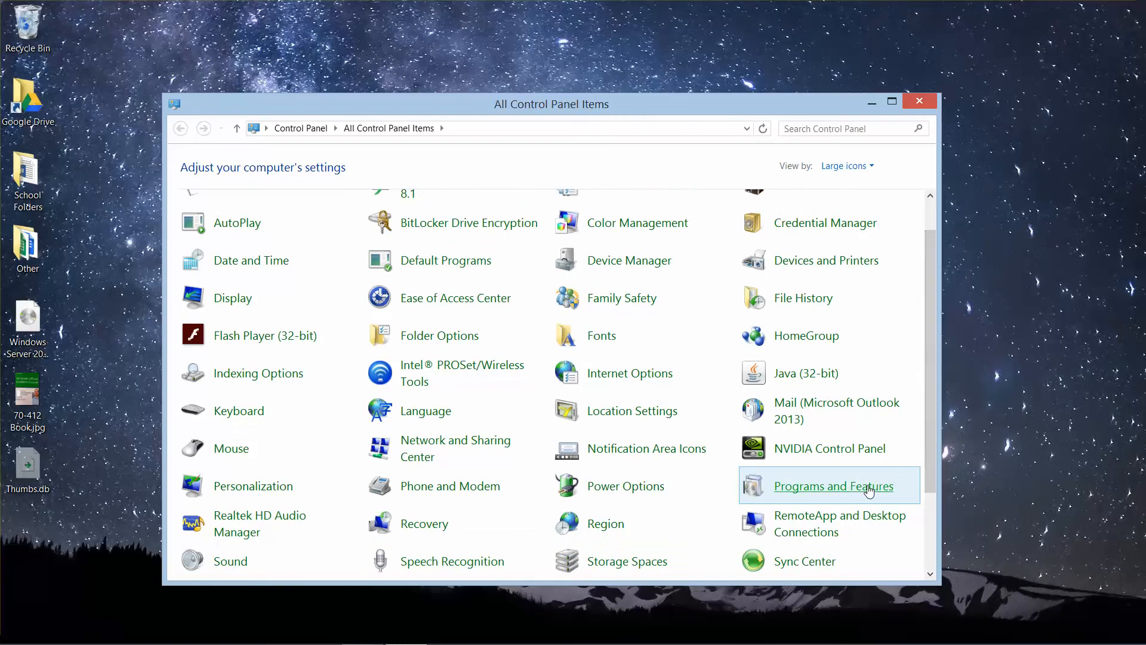
click(871, 484)
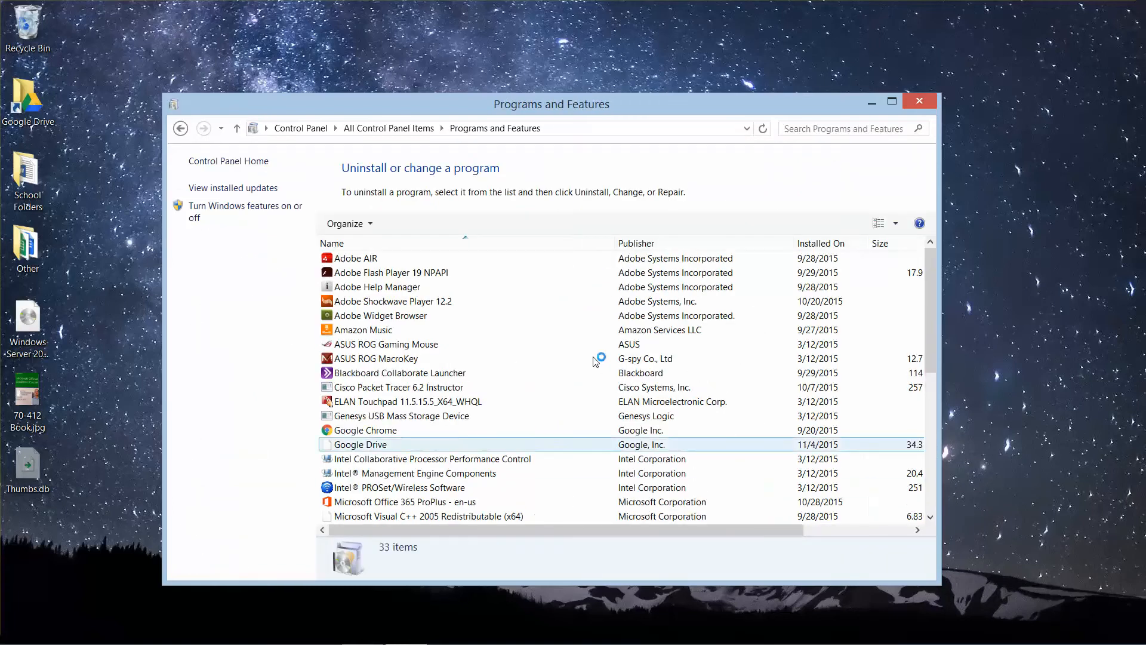
click(262, 215)
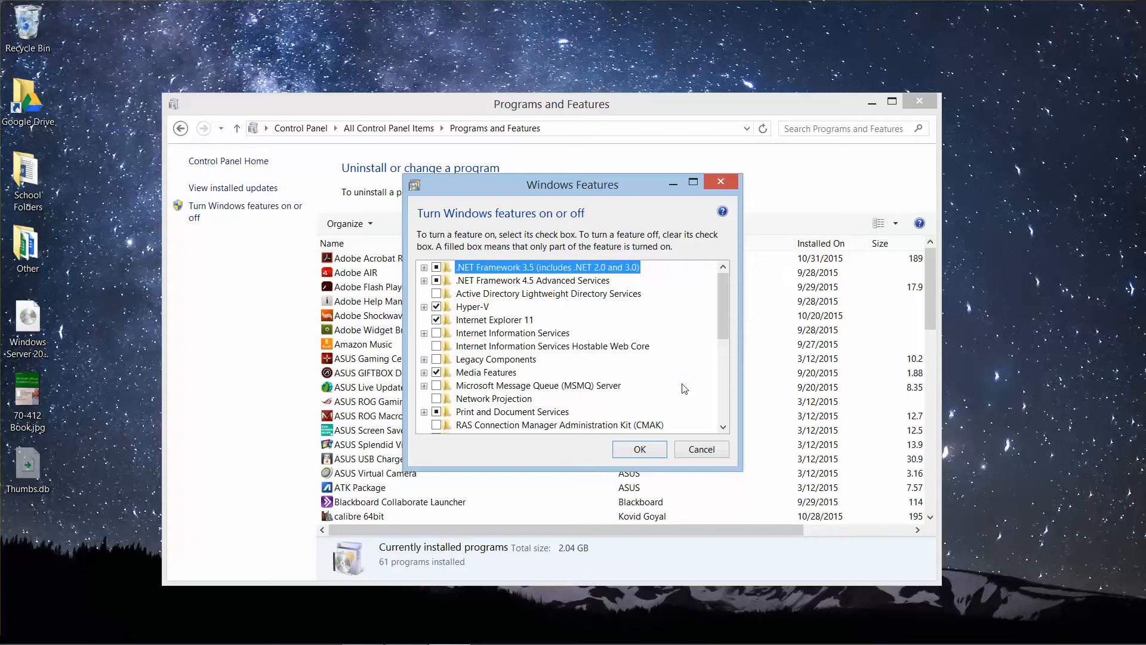
click(641, 449)
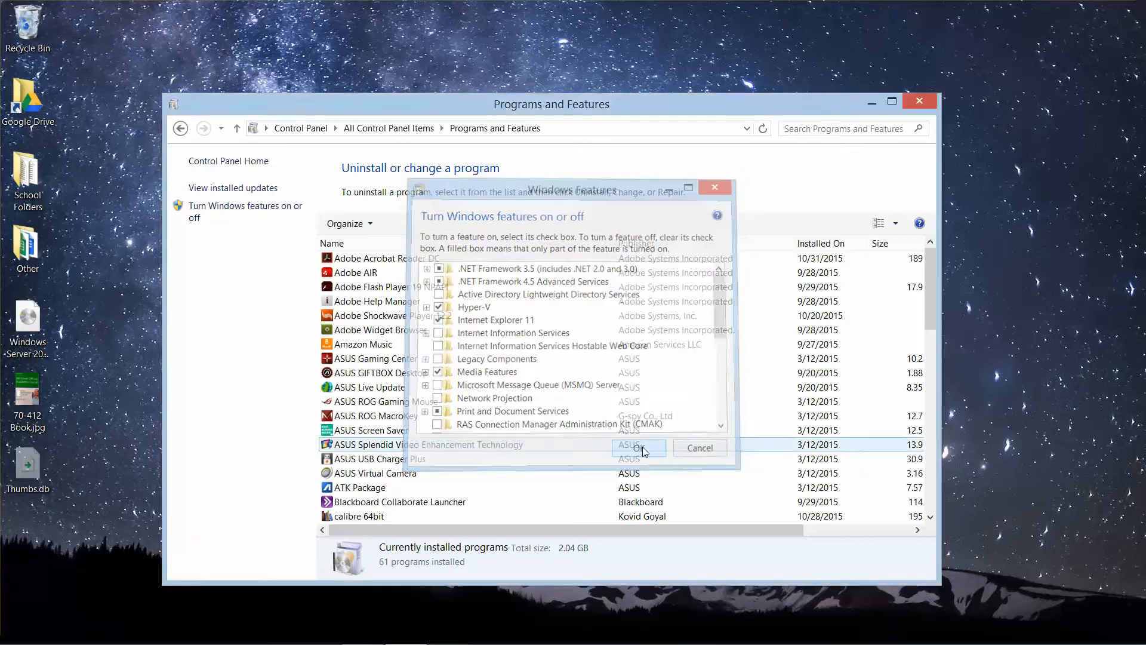
click(920, 101)
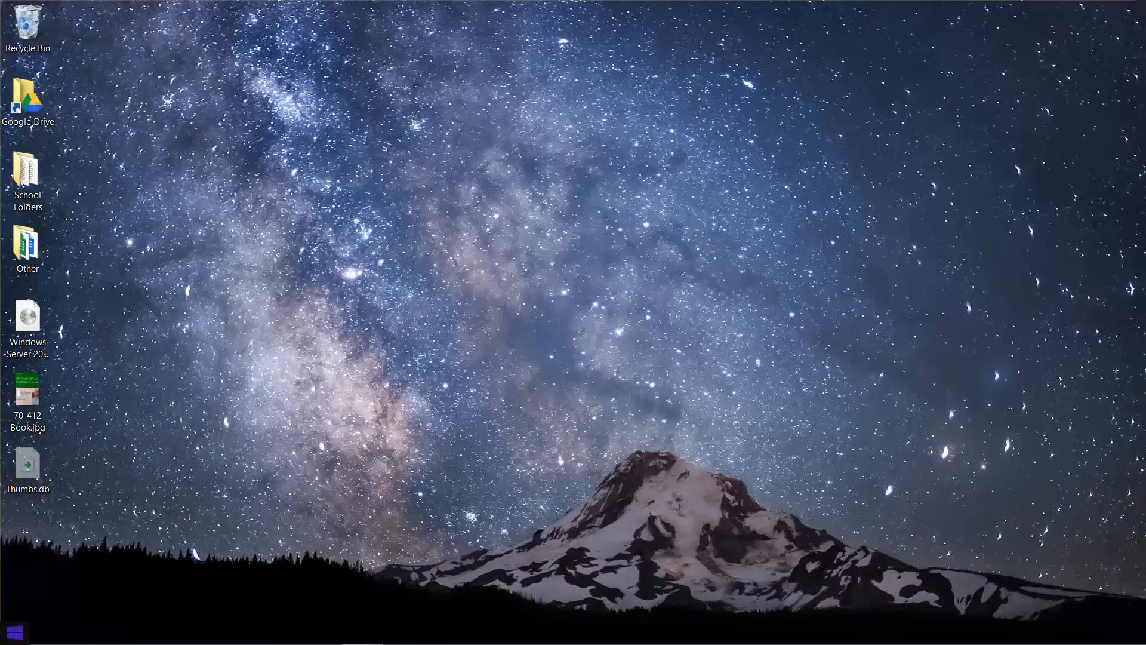
Step: Search the computer for "hyper" and pin Hyper-V Manager to the taskbar
mouse_move(264, 643)
right_click(9, 635)
click(62, 572)
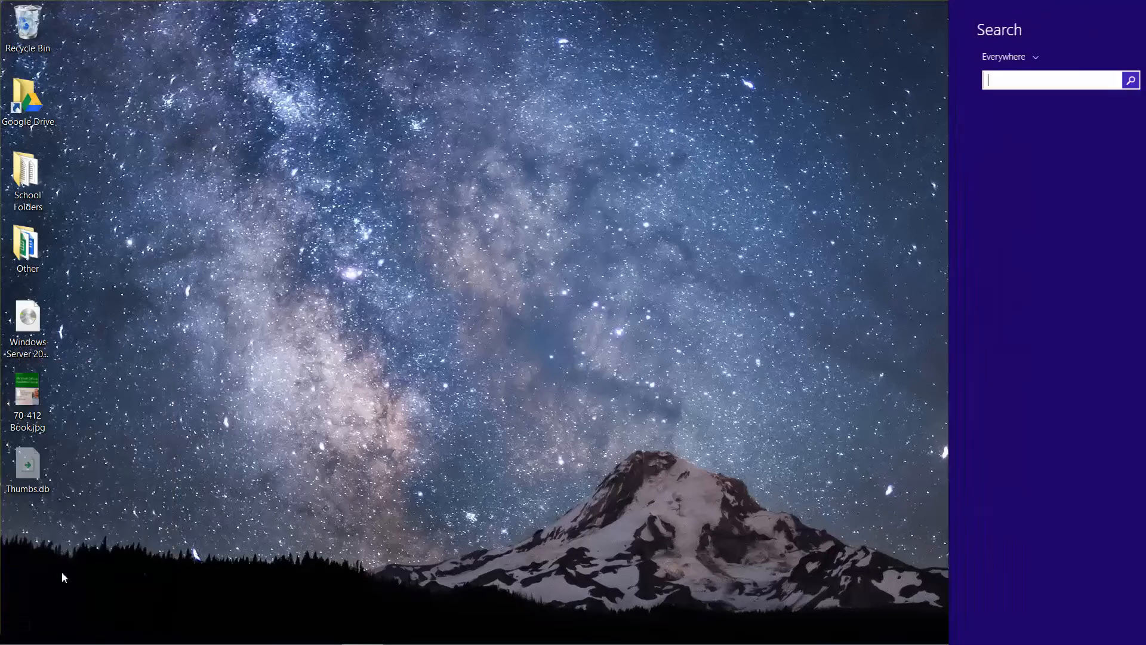
text(hyper)
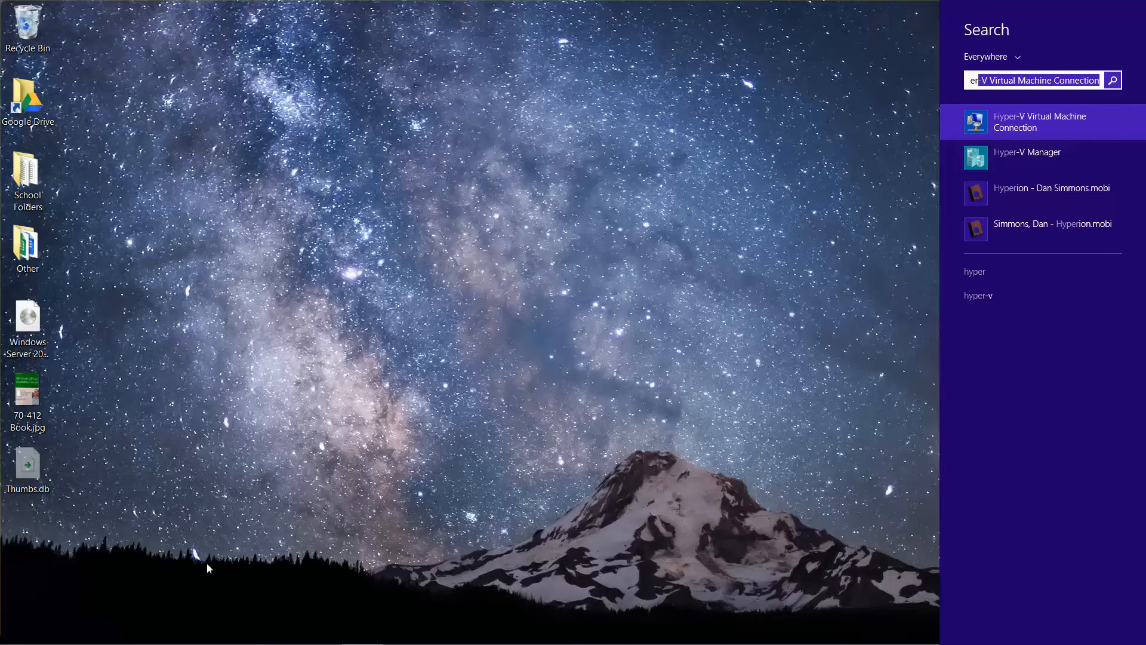
right_click(1021, 163)
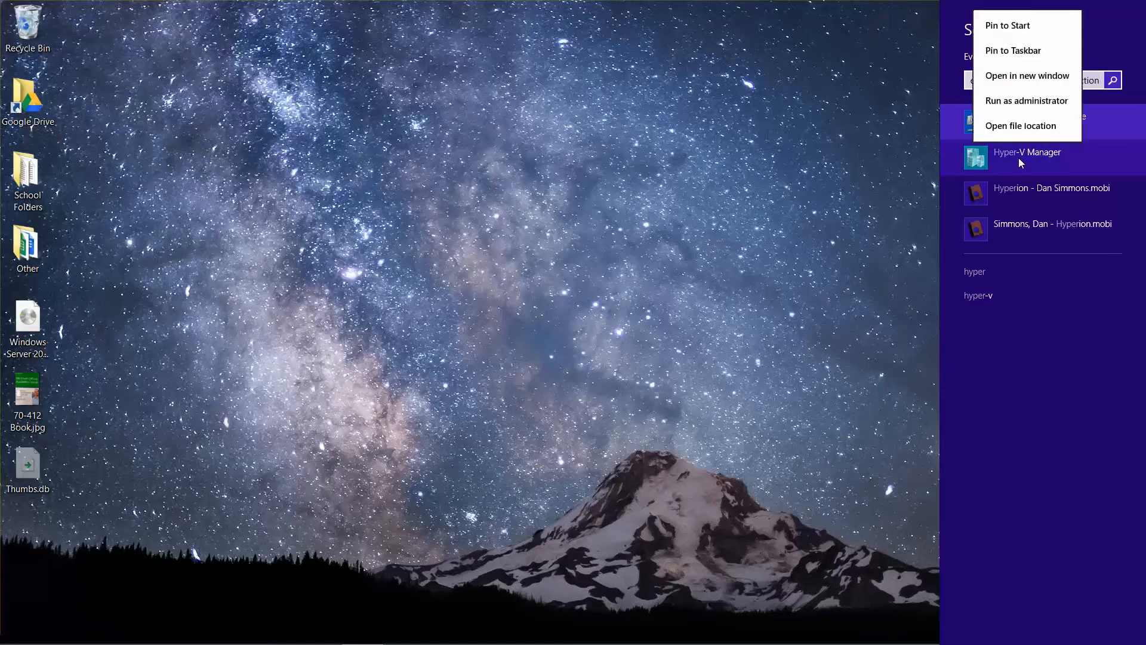
click(1026, 55)
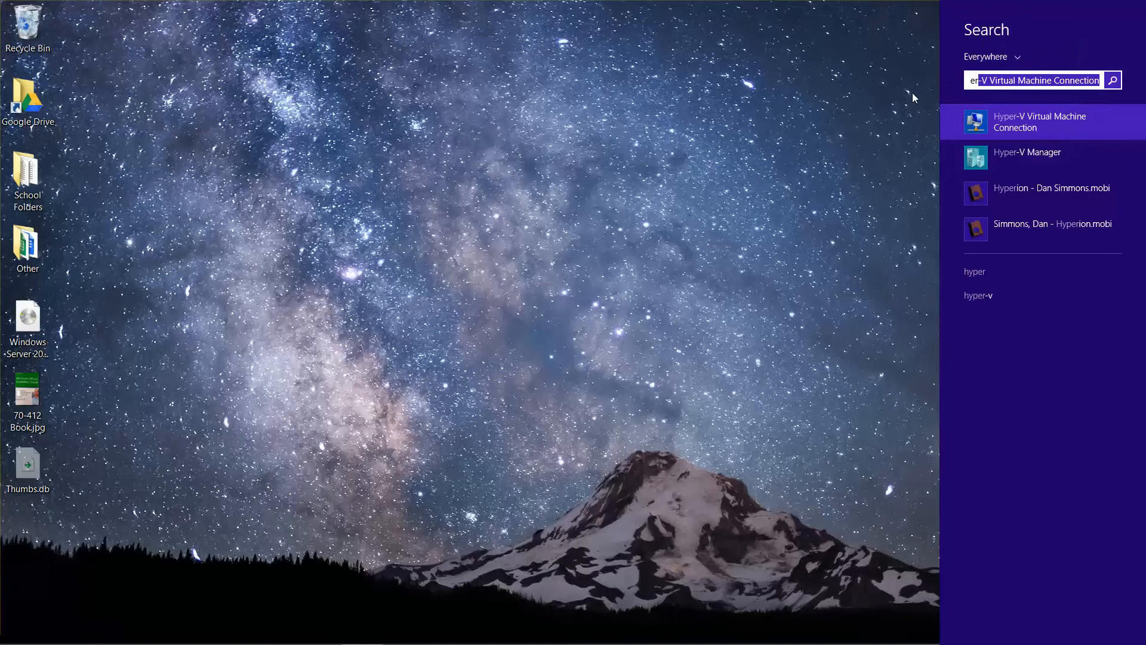
click(820, 138)
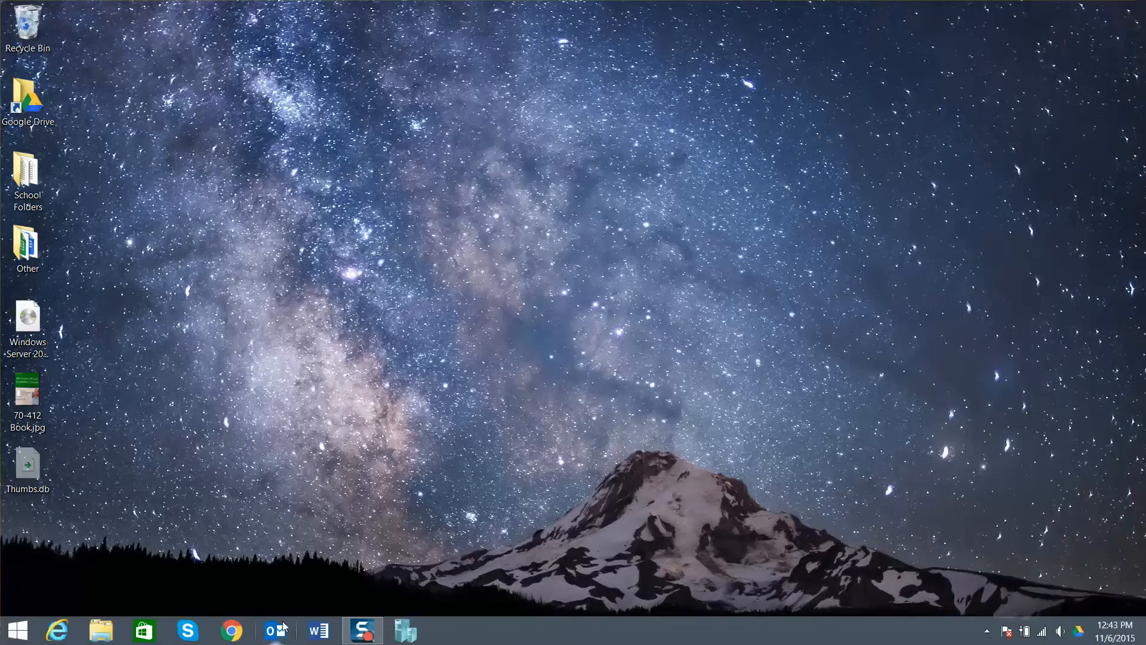
Step: Open Hyper-V Manager and set its default virtual hard disk folder to C:\Virtual Server Files\Virtual Hard Disks
click(406, 631)
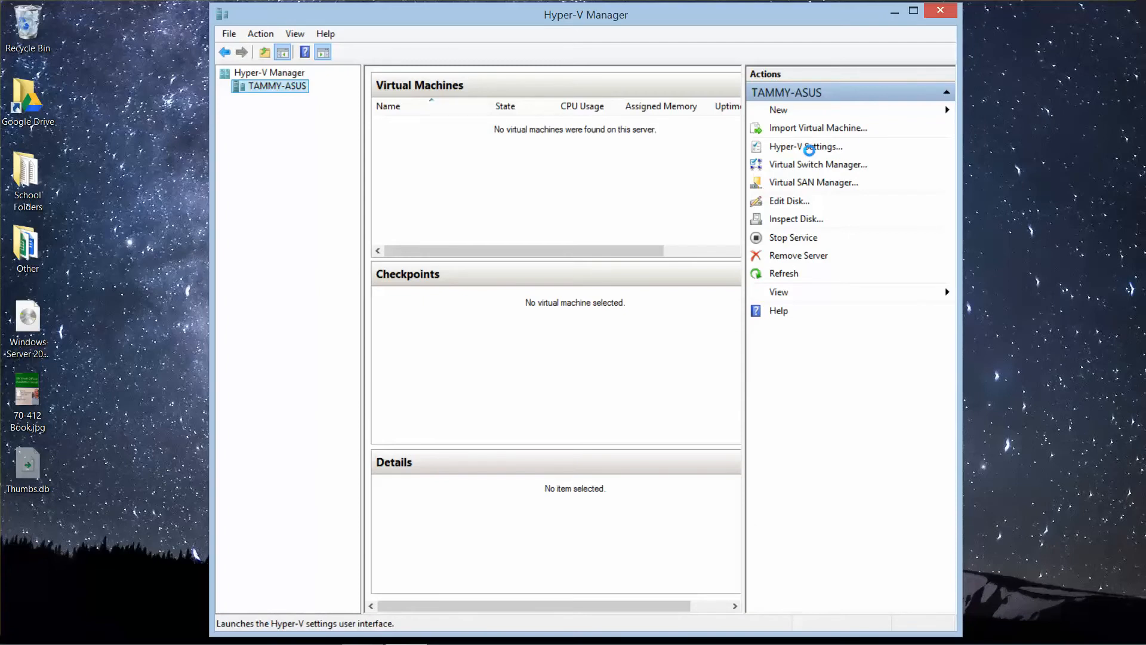
click(809, 147)
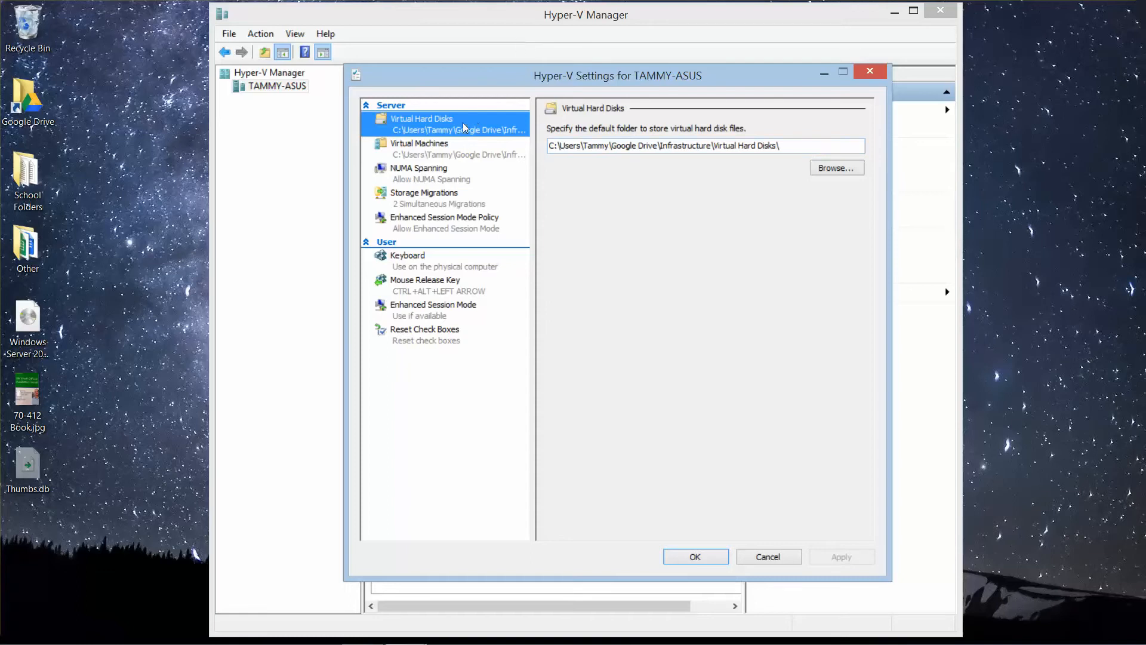
click(857, 169)
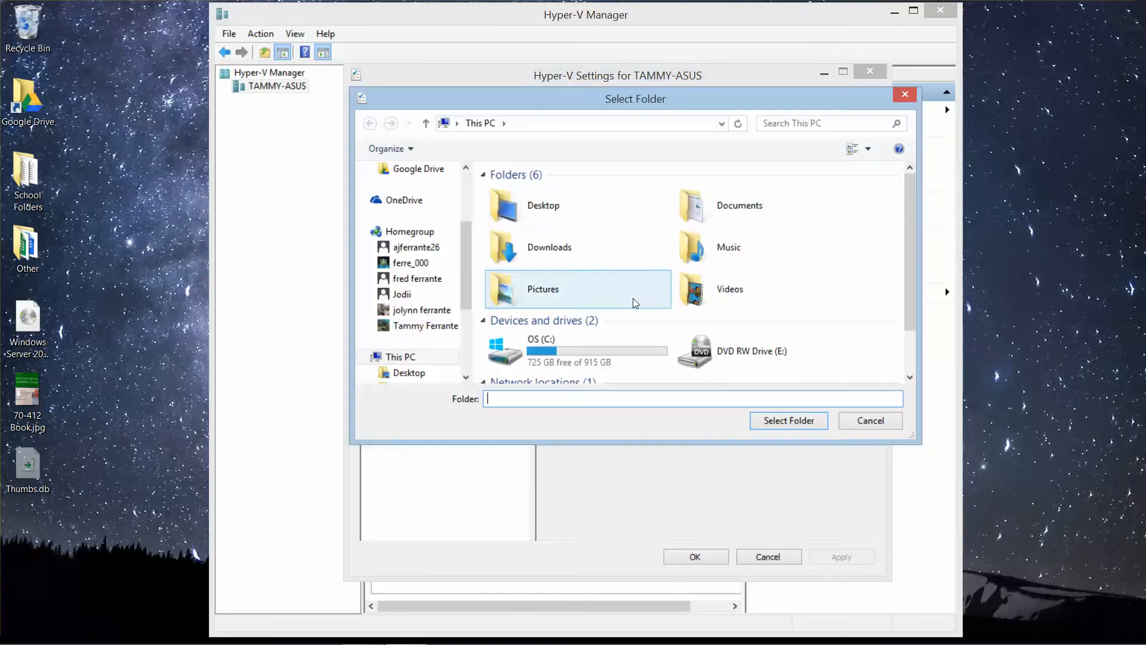
double_click(609, 361)
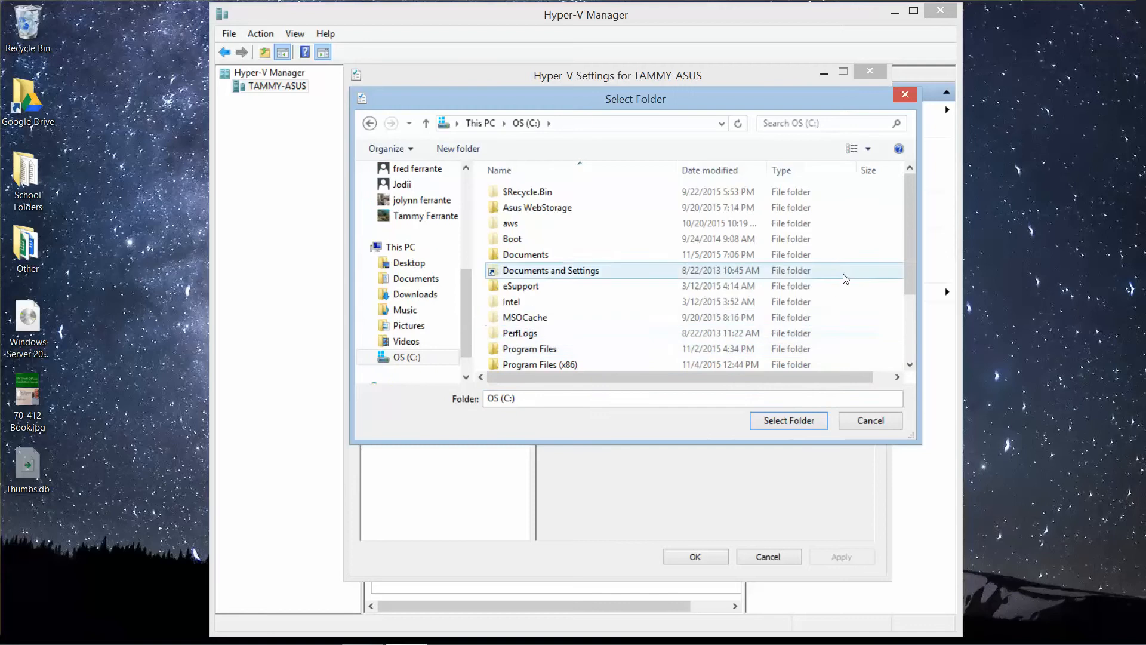
drag(907, 236, 903, 320)
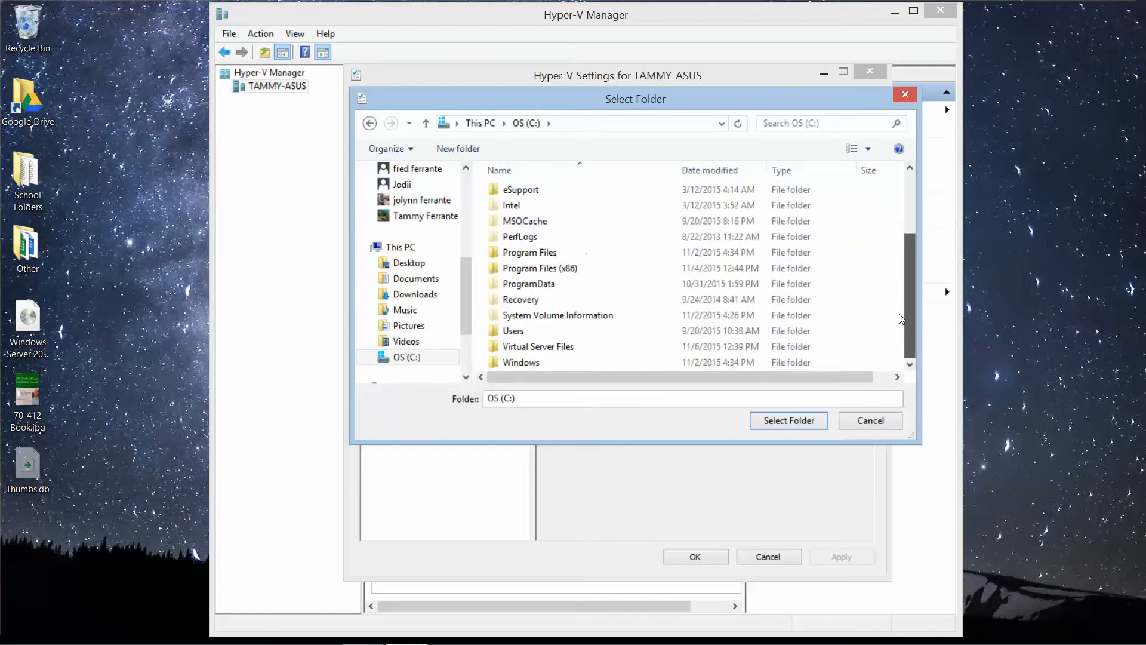
double_click(559, 349)
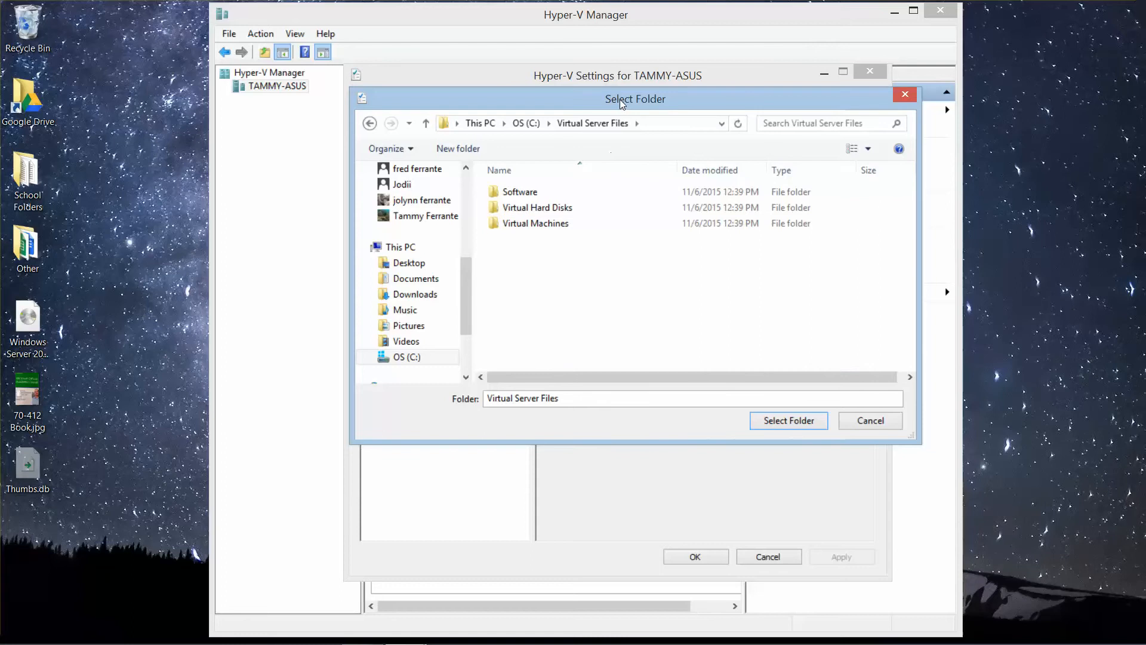
drag(620, 100, 627, 162)
click(568, 274)
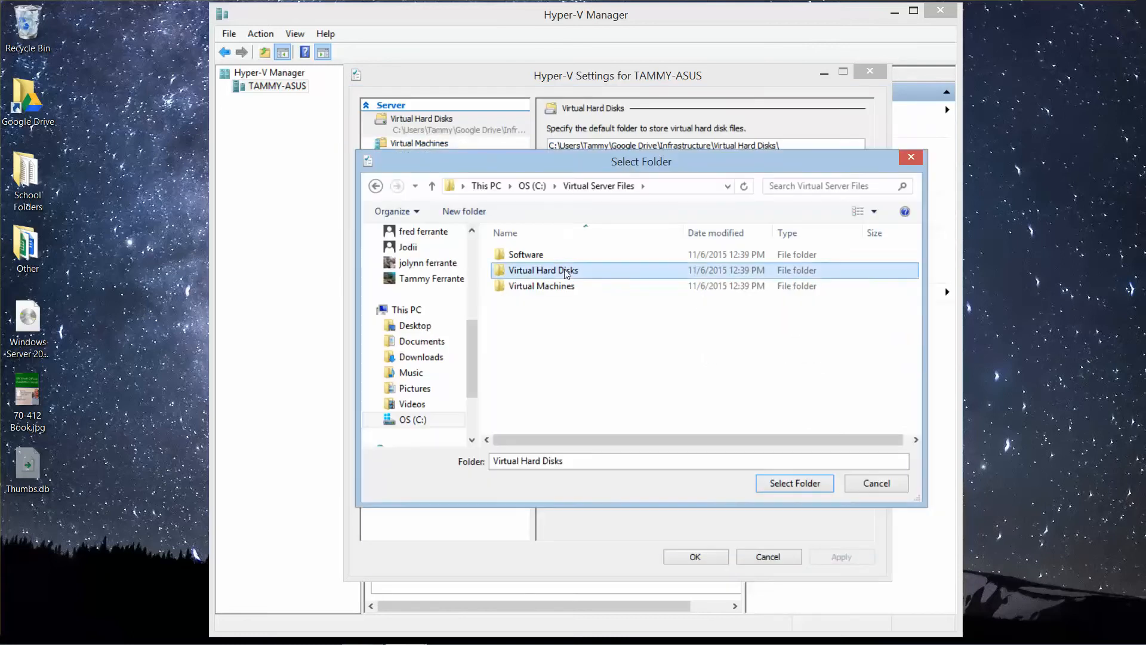
click(787, 484)
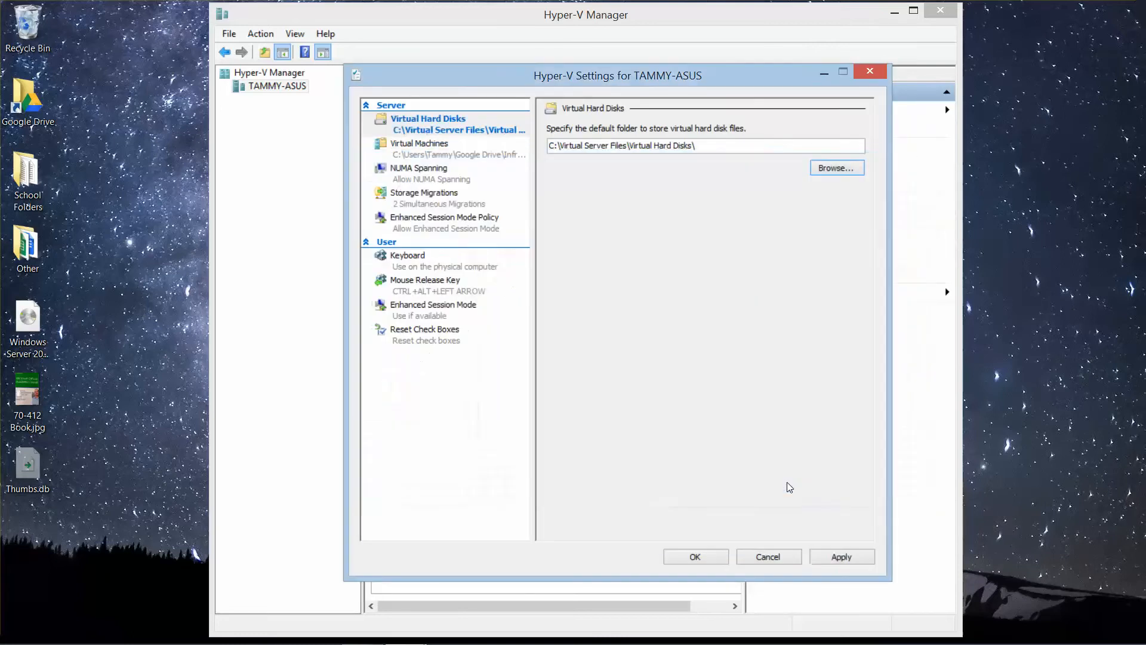
Step: Set the default virtual machine configuration folder to C:\Virtual Server Files\Virtual Machines, apply the Hyper-V settings and close them
click(434, 156)
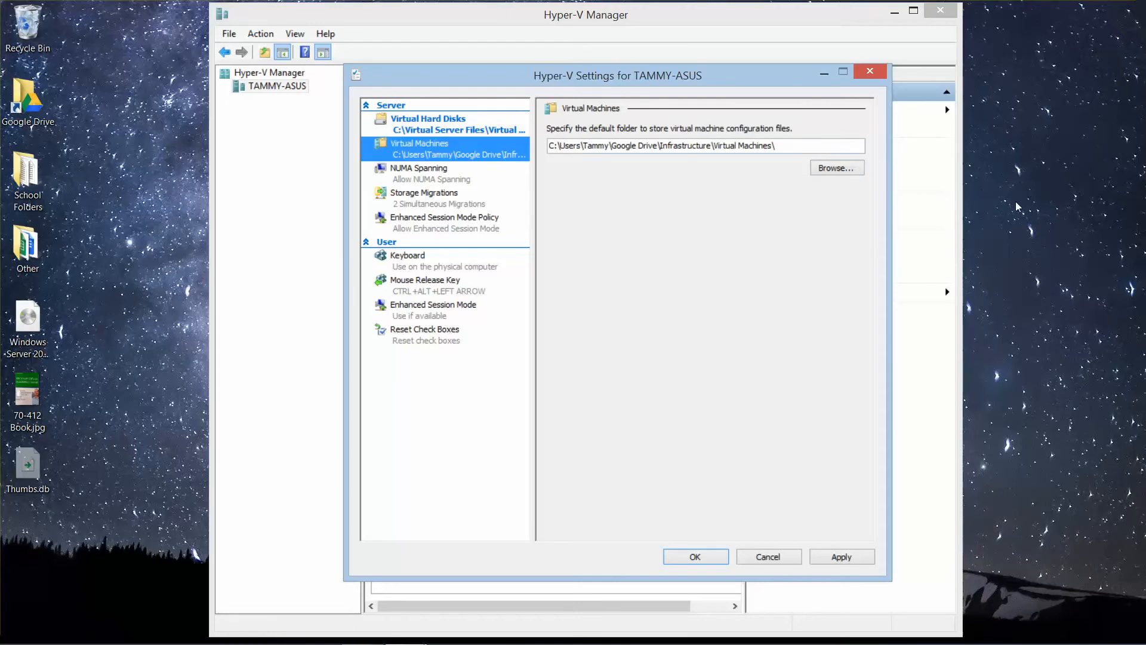
click(847, 170)
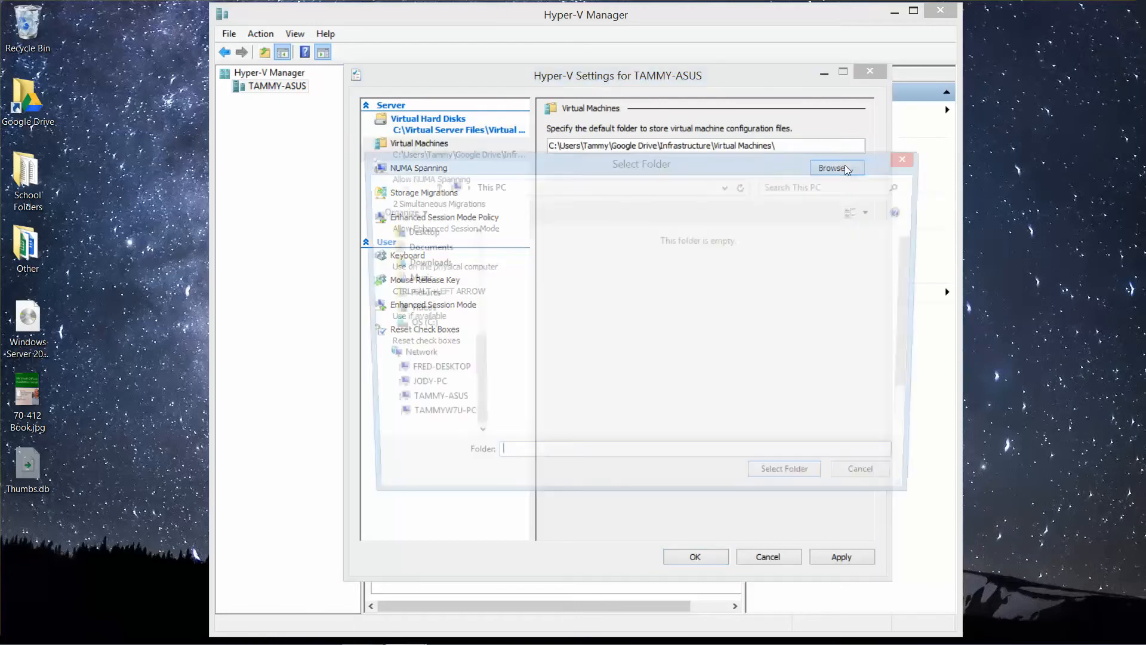
double_click(591, 415)
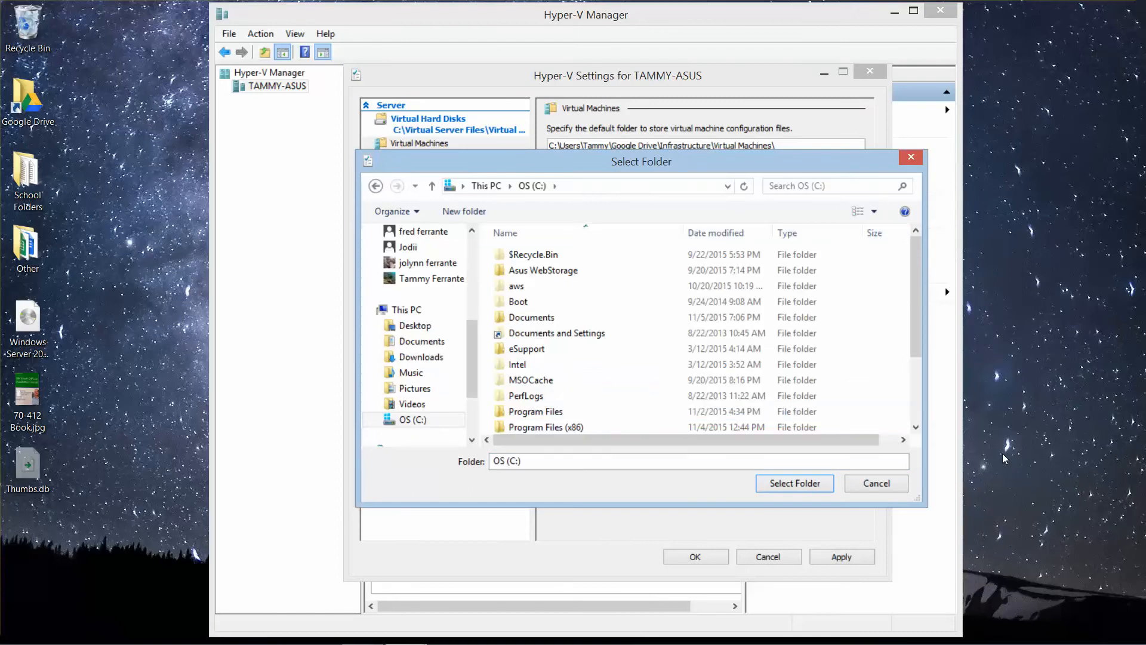
scroll(919, 429, down, 2)
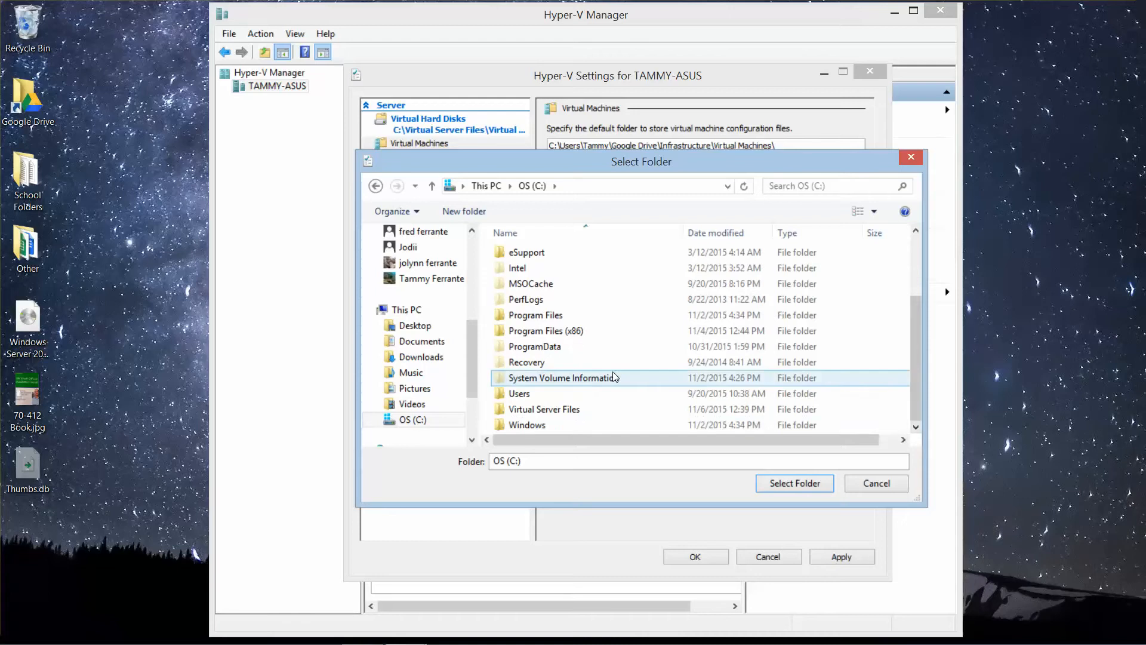
double_click(562, 410)
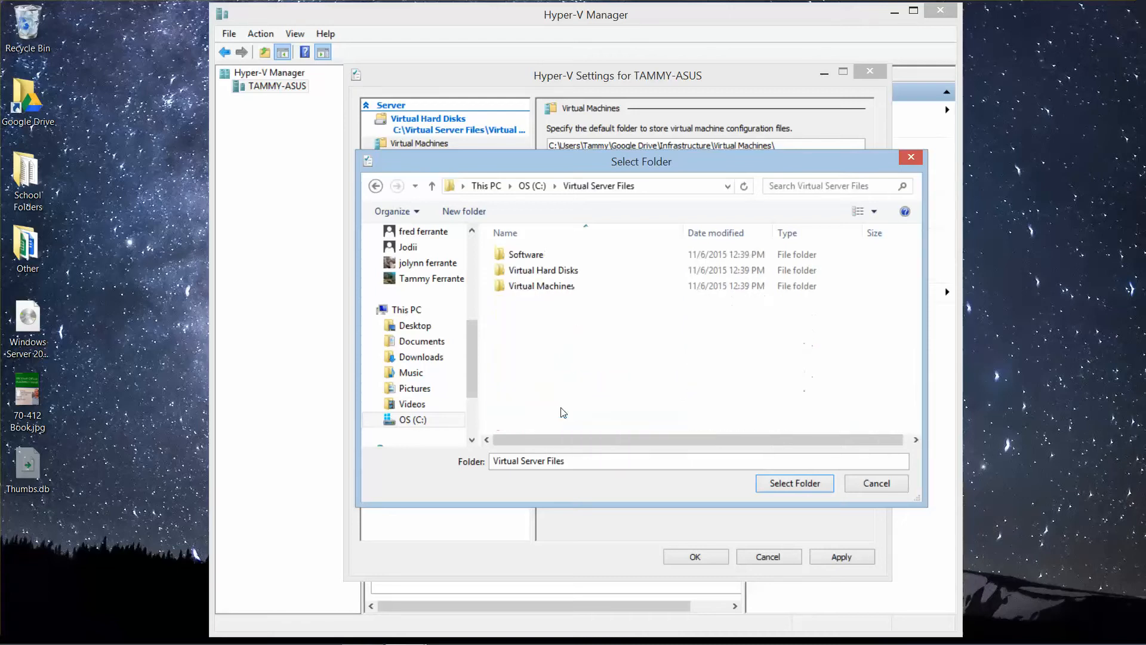
double_click(562, 287)
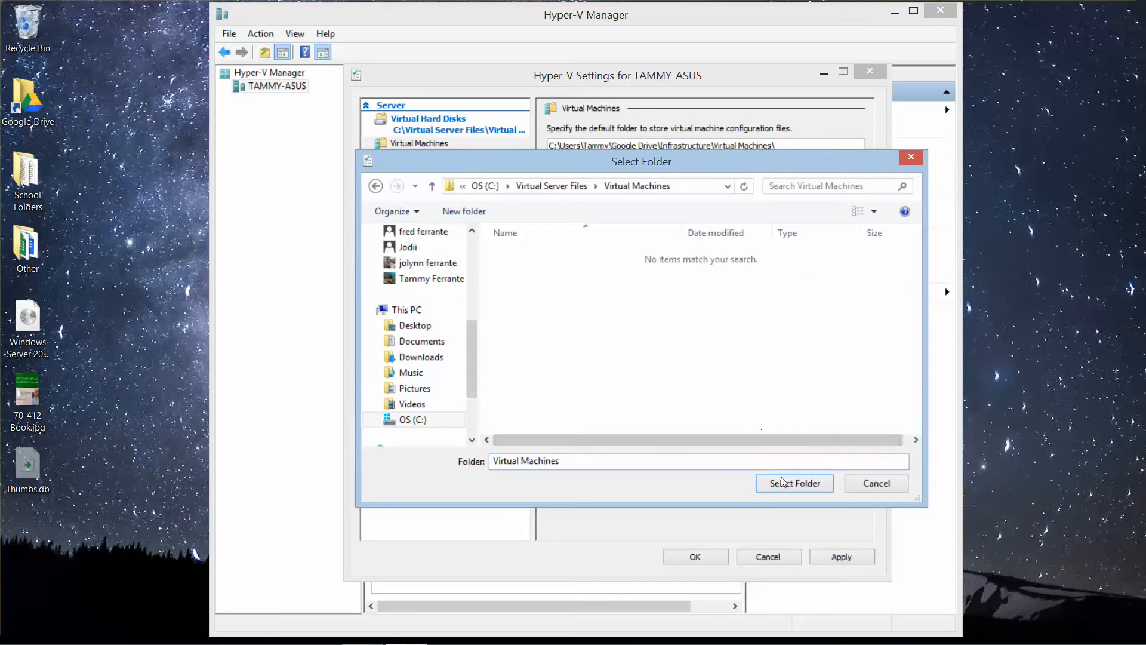
click(376, 187)
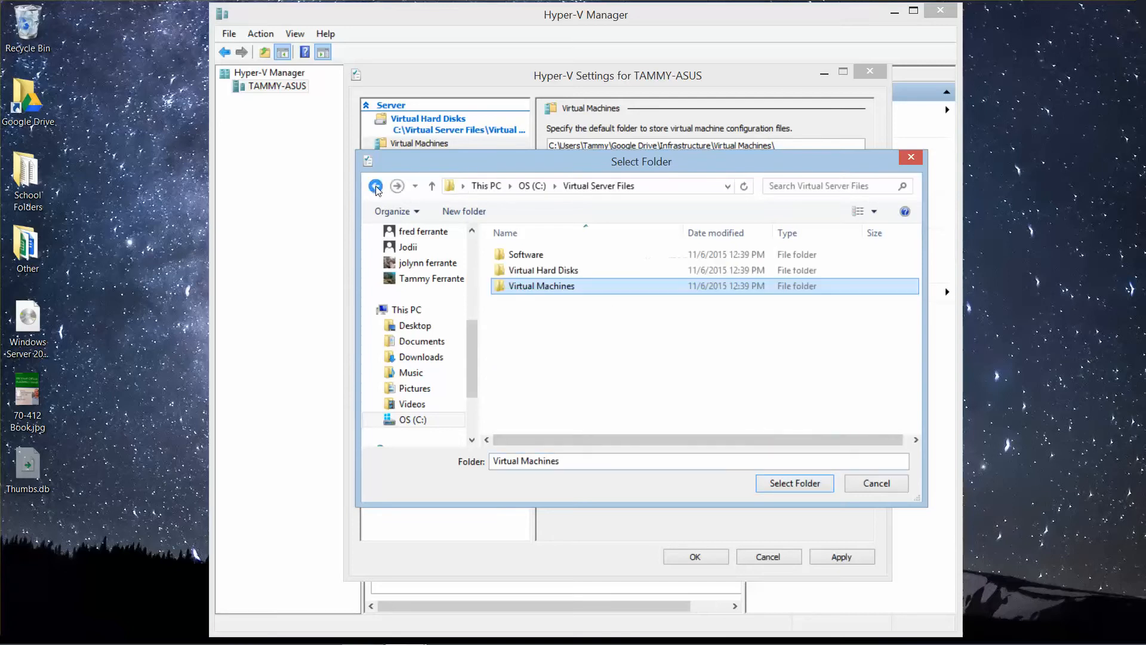
click(811, 486)
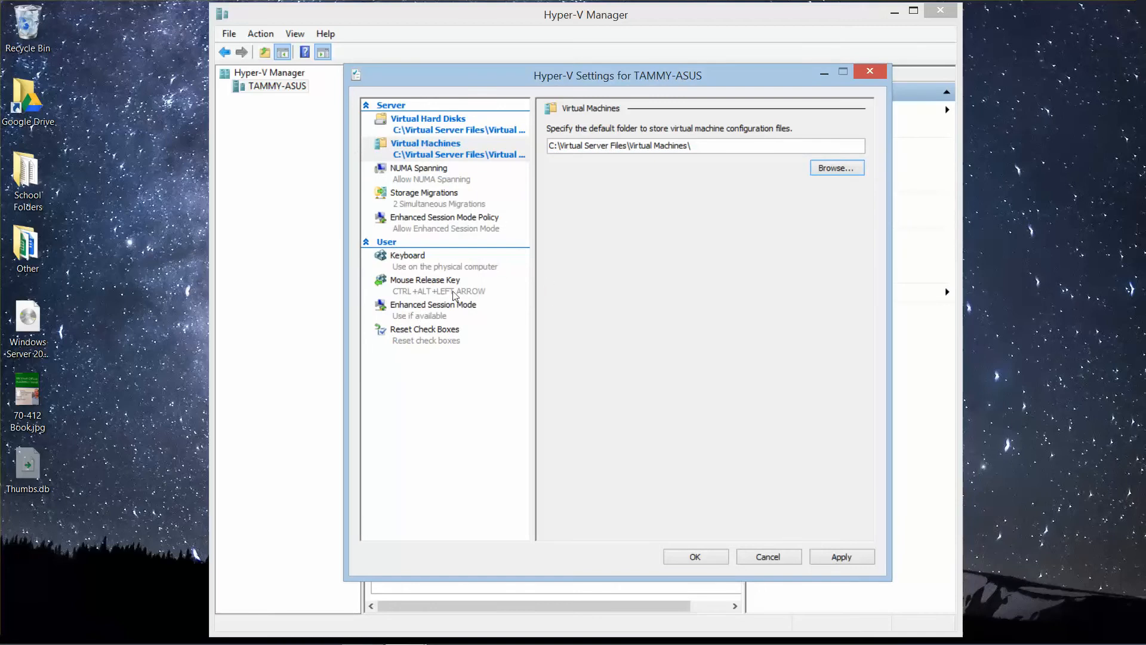
click(842, 557)
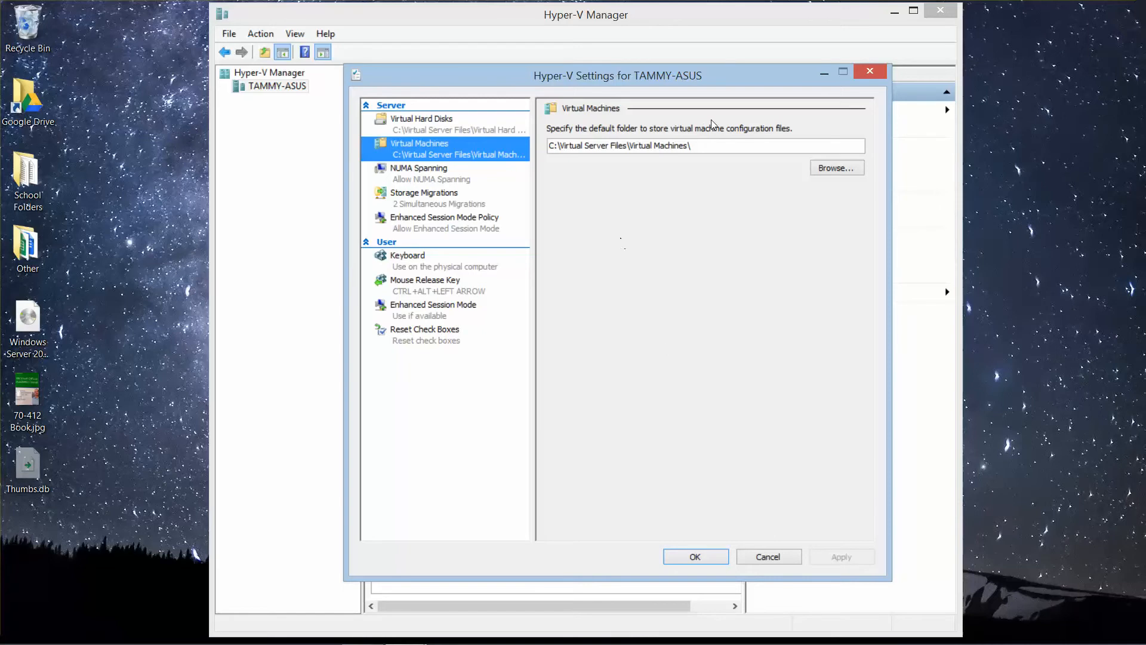
click(869, 73)
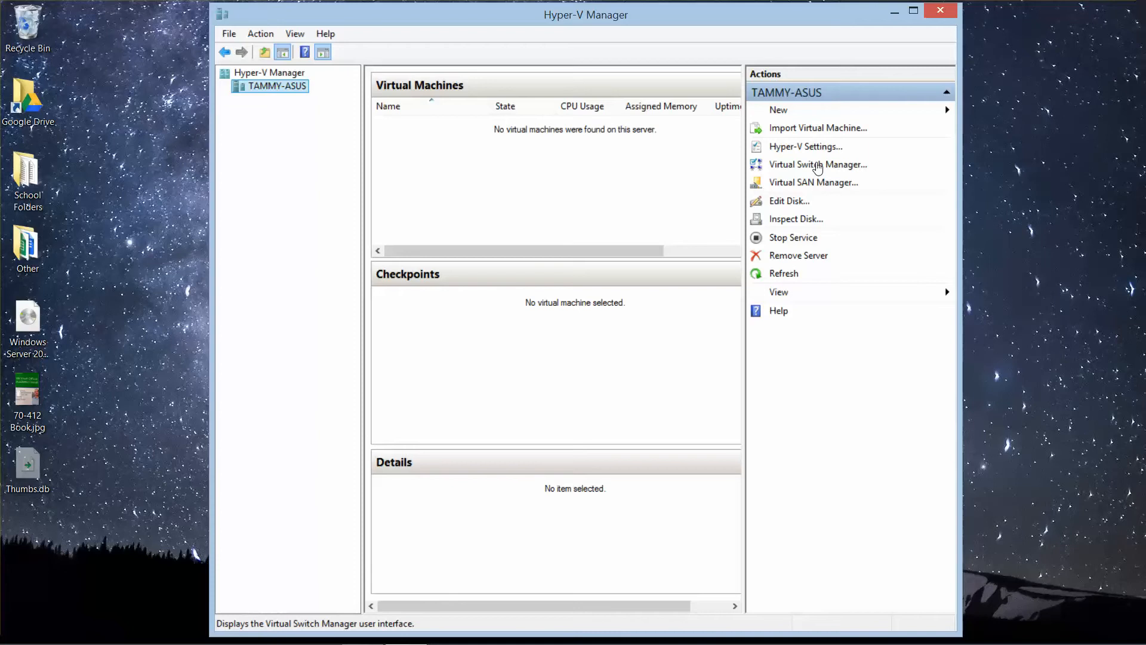
Step: Open the adapter settings from Network and Sharing Center to examine the computer's network connections
mouse_move(1025, 642)
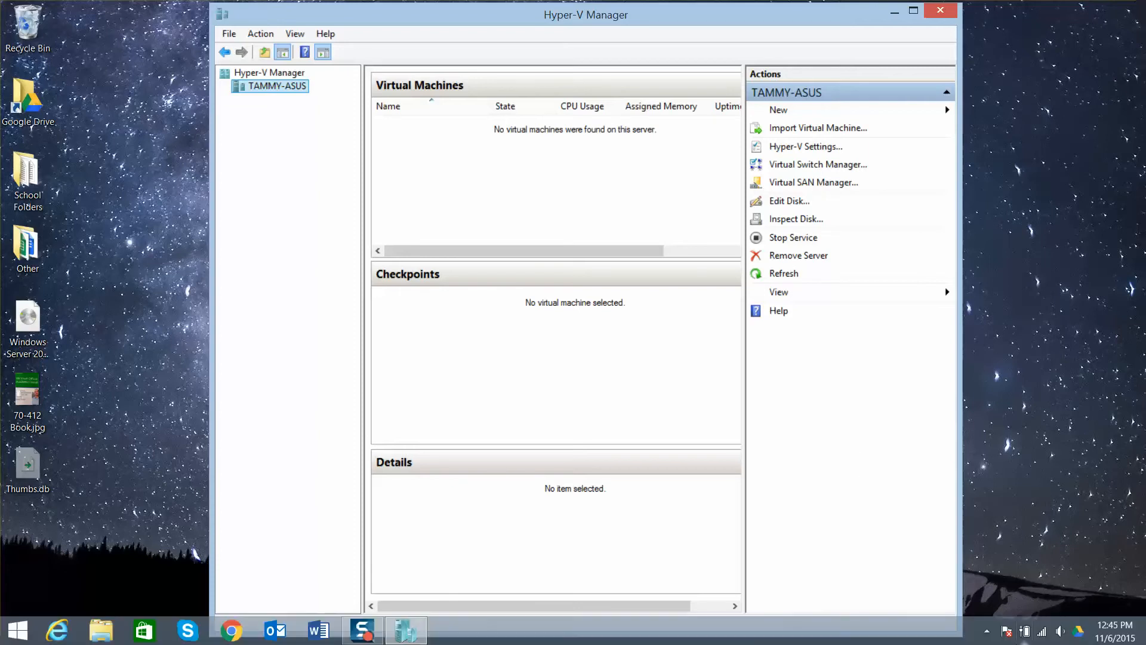
right_click(1045, 637)
click(1044, 623)
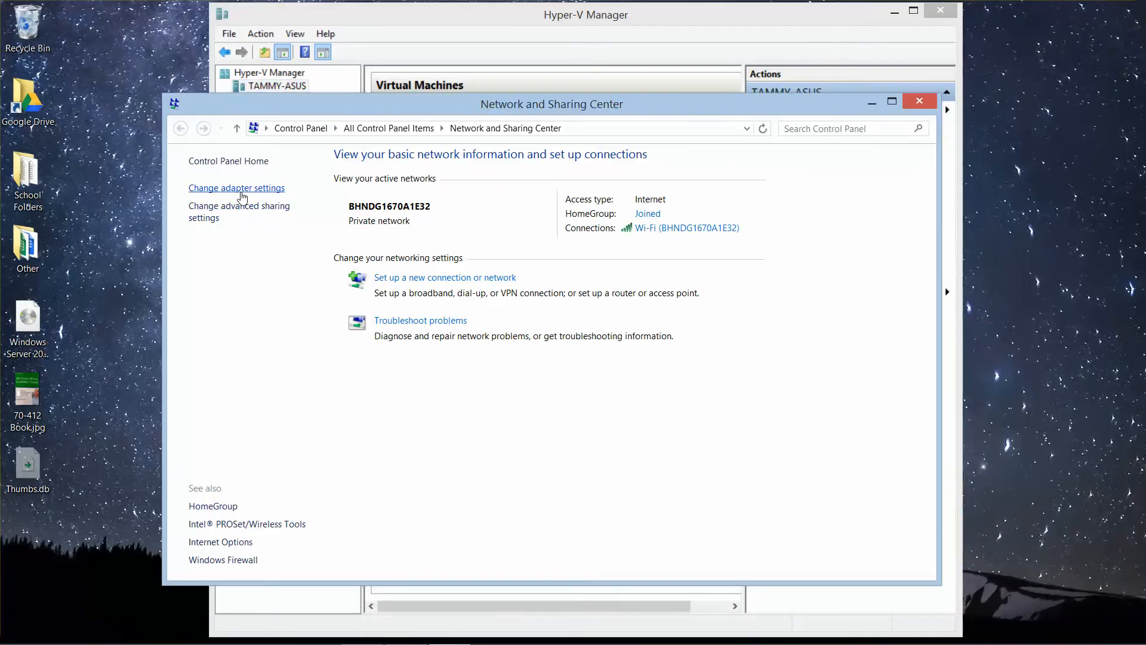
click(241, 192)
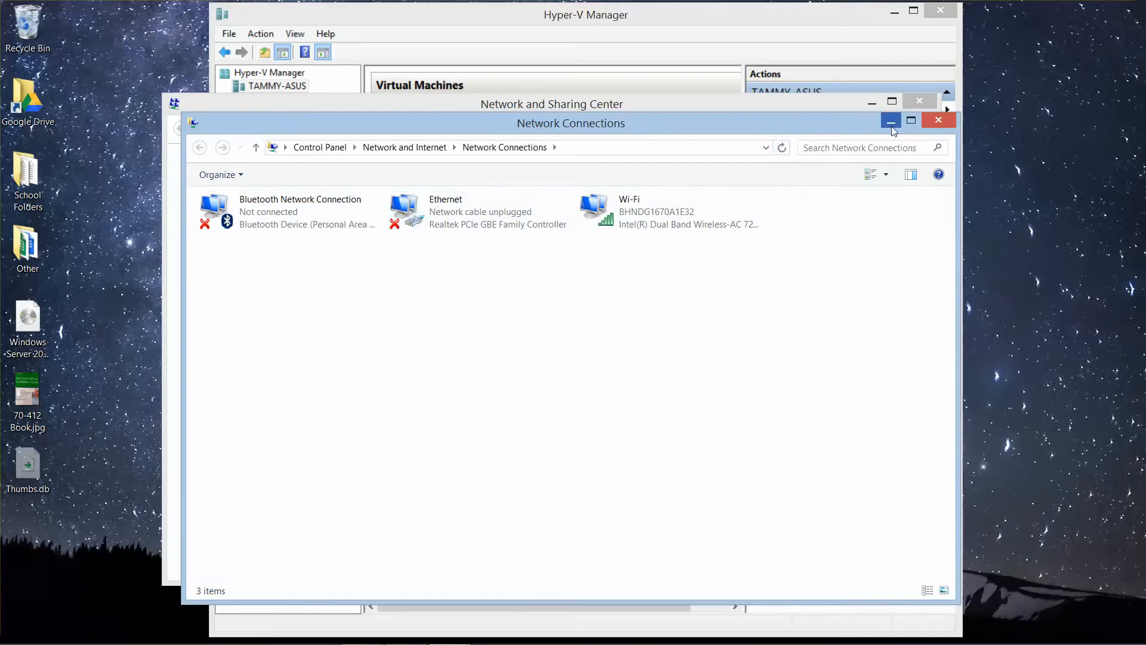
Step: Close the network windows and create a new internal virtual switch in Hyper-V's Virtual Switch Manager
click(939, 121)
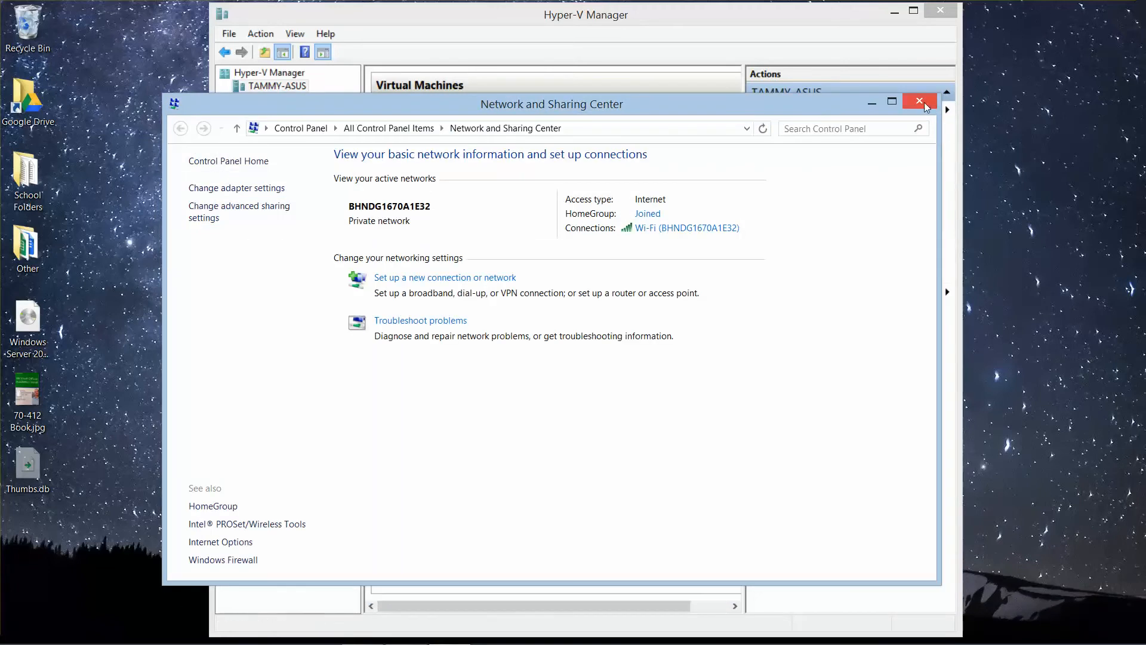
click(922, 102)
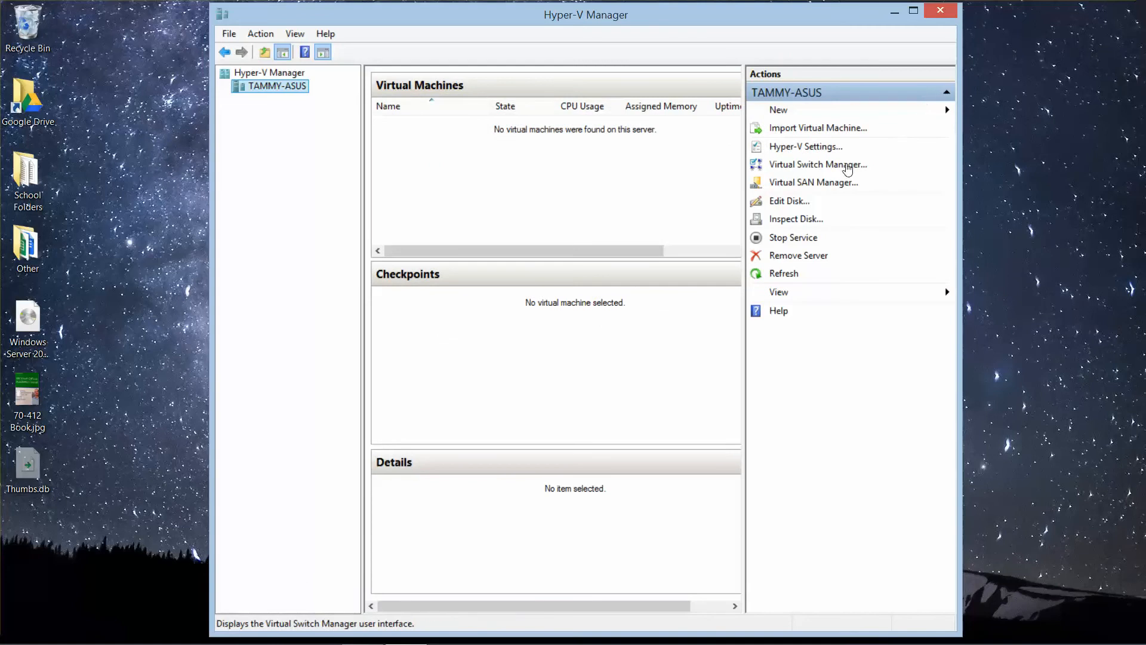
click(839, 166)
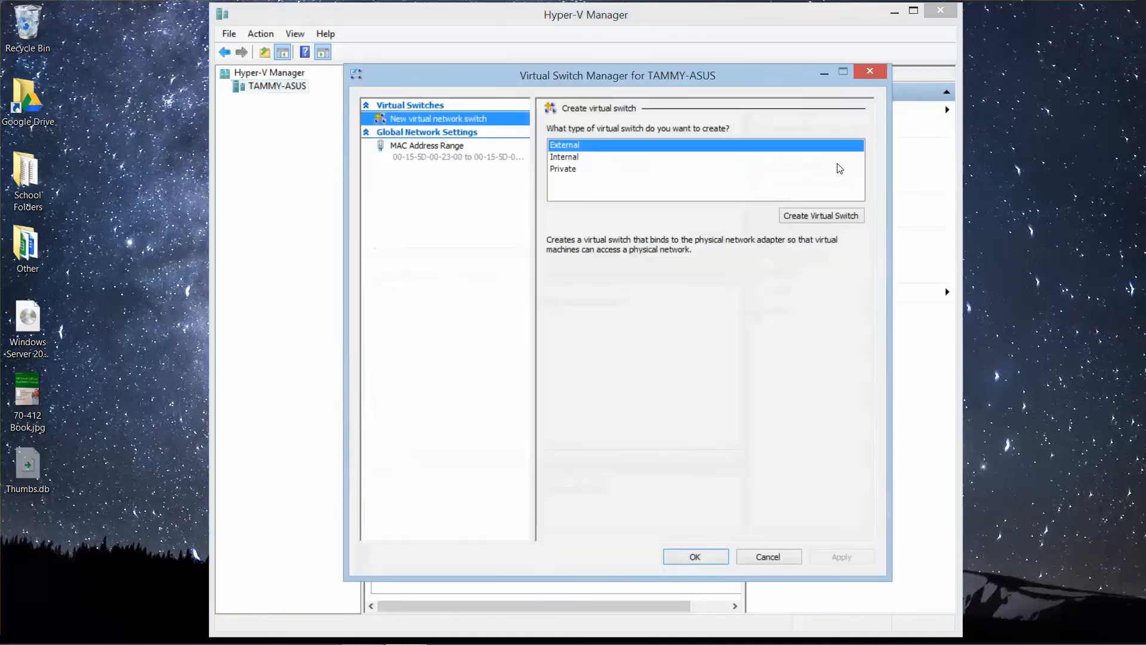
click(561, 159)
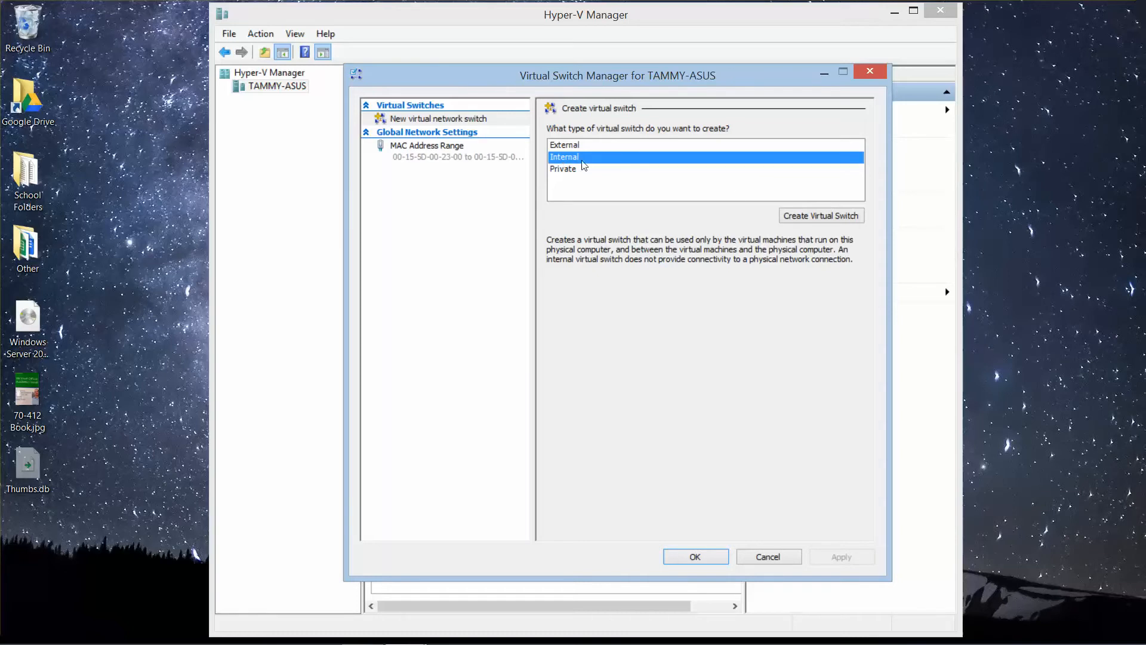
click(838, 220)
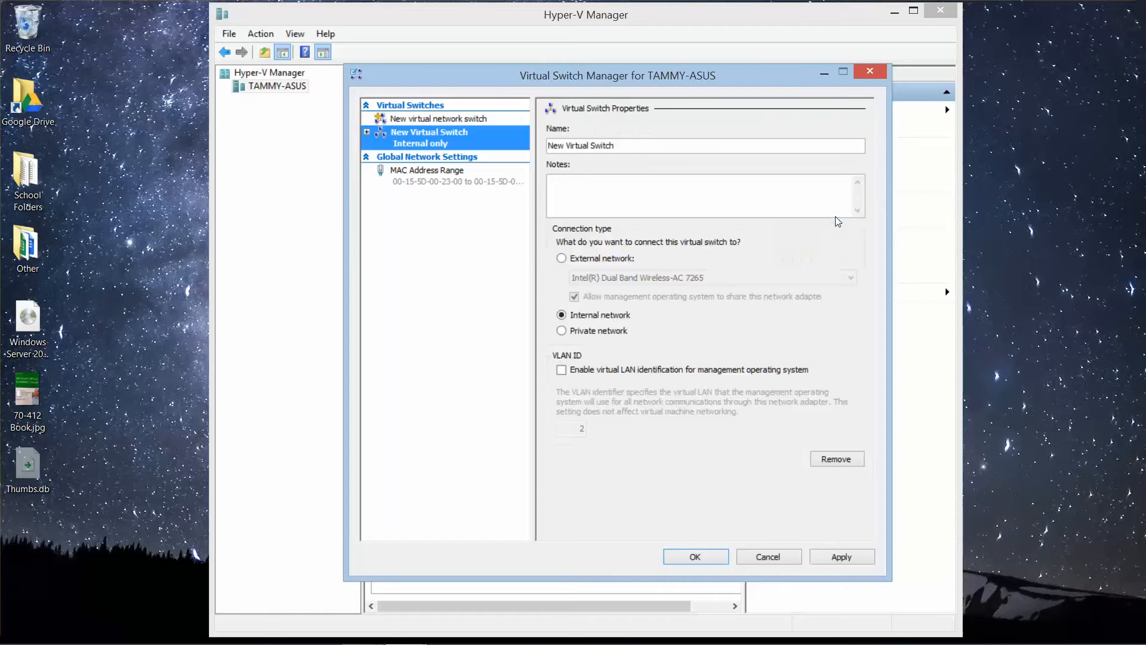
Step: Name the new internal switch Contoso_INT, apply the change and close Virtual Switch Manager
drag(639, 142, 455, 151)
text(Contoso)
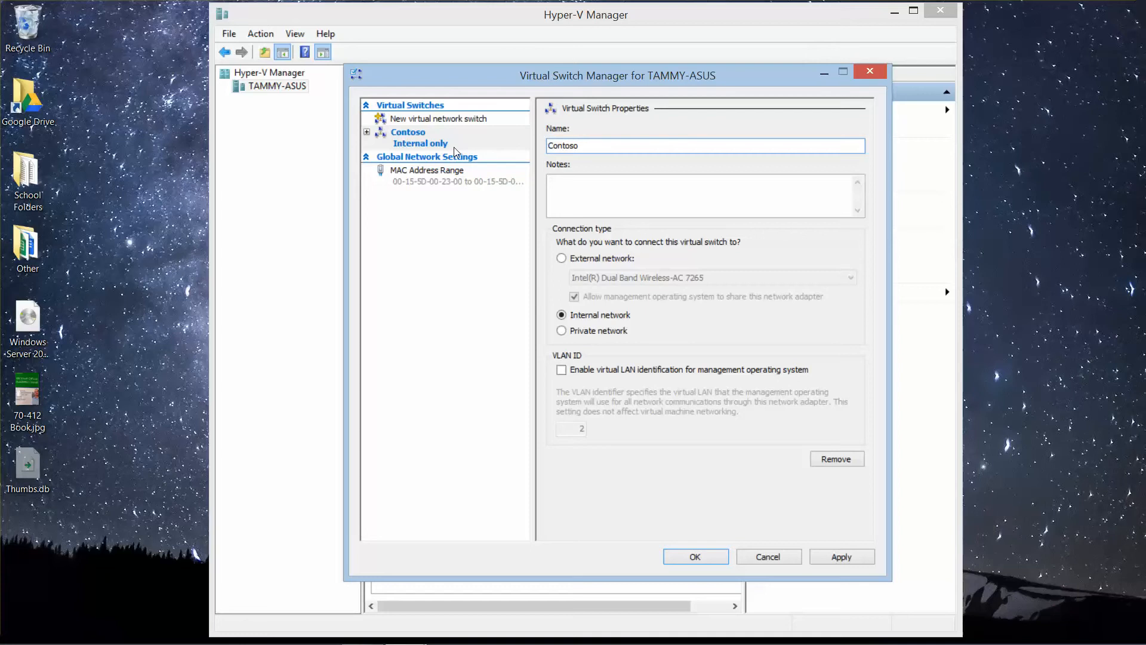
text(_INT)
click(838, 558)
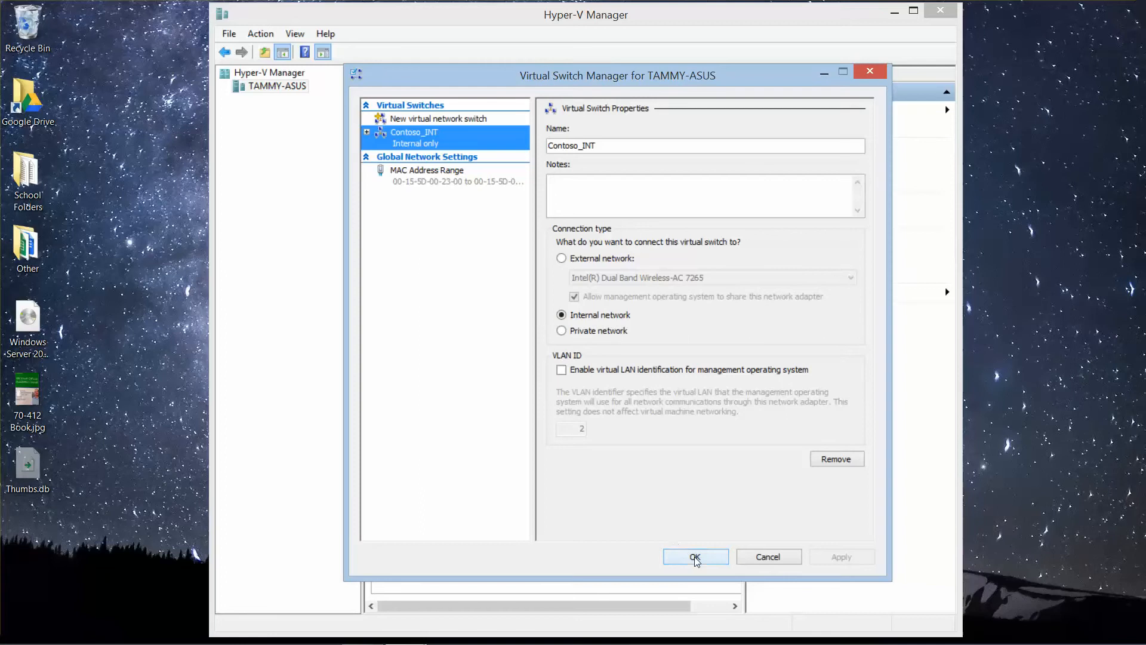
click(695, 557)
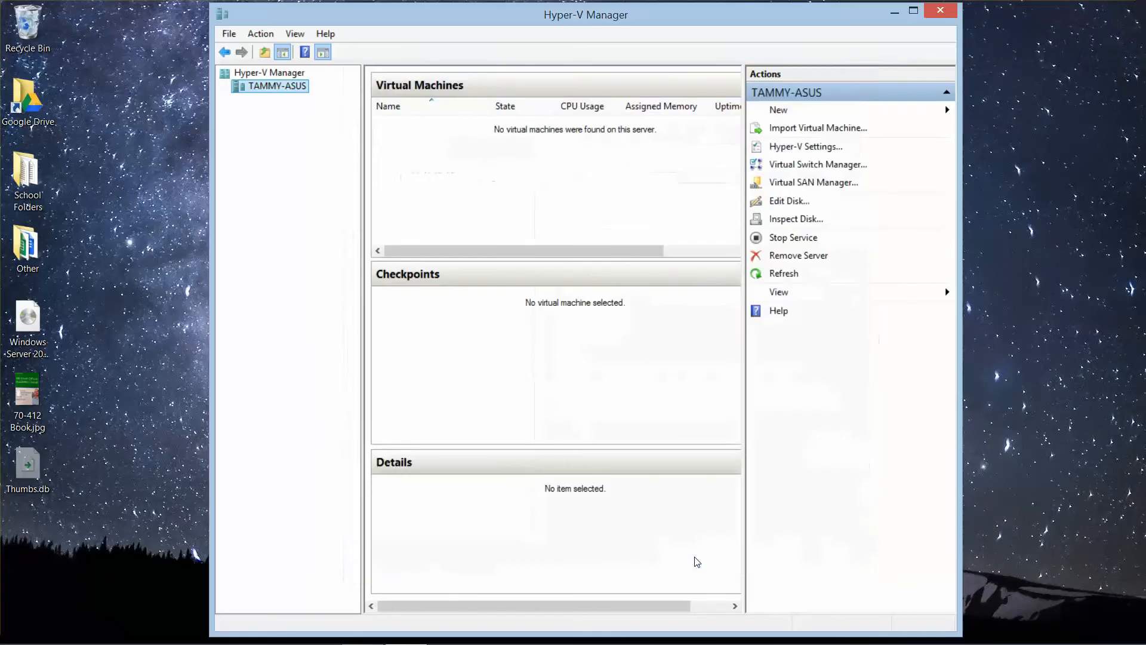
Step: Open the adapter settings from Network and Sharing Center and select the vEthernet (Contoso_INT) adapter
mouse_move(296, 628)
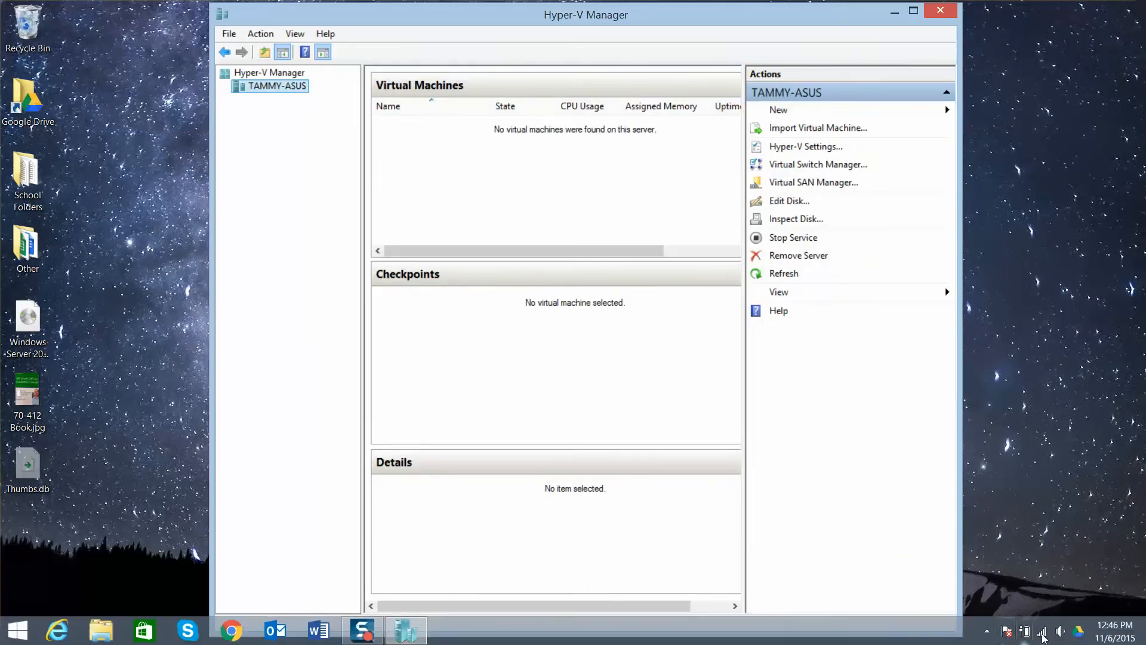
right_click(1043, 636)
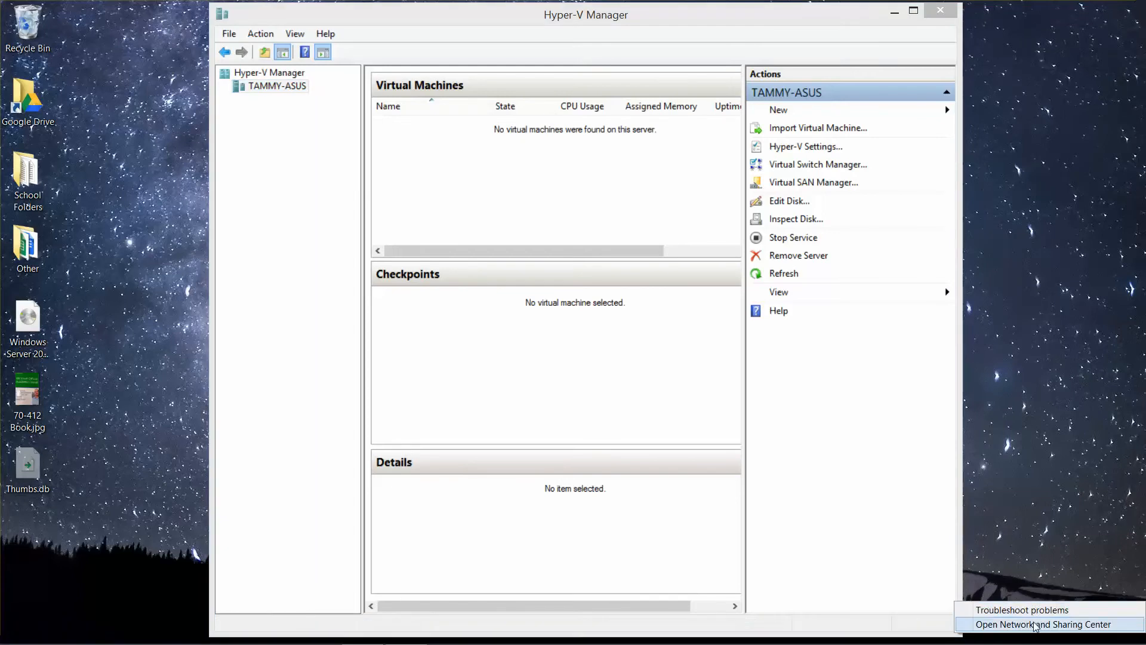
click(1036, 625)
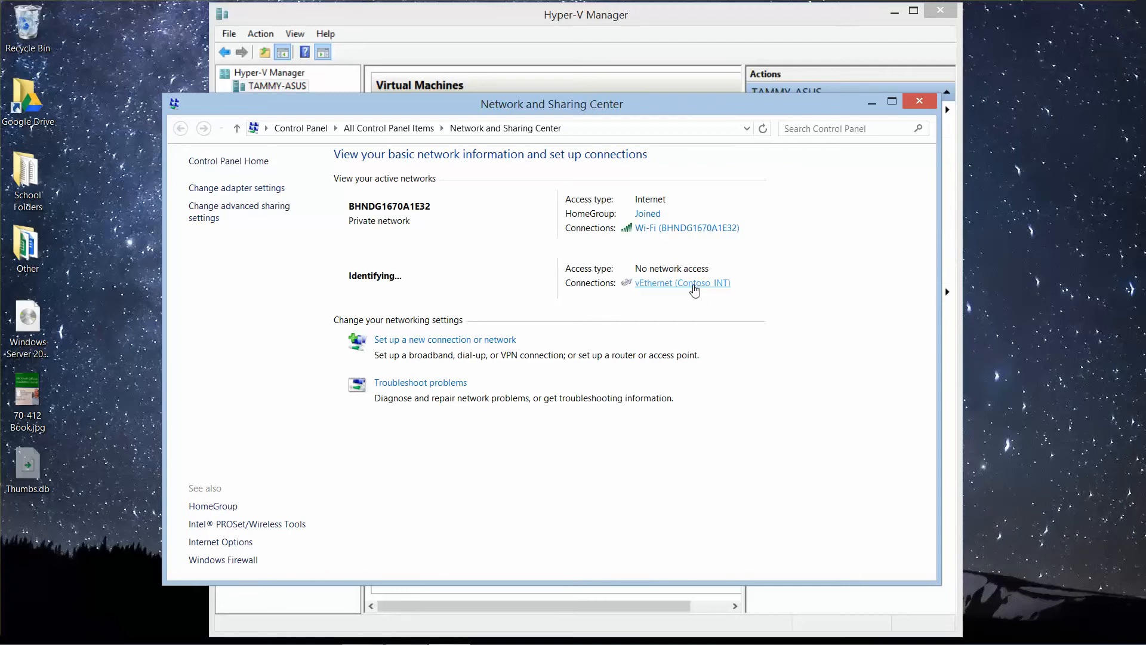
click(239, 189)
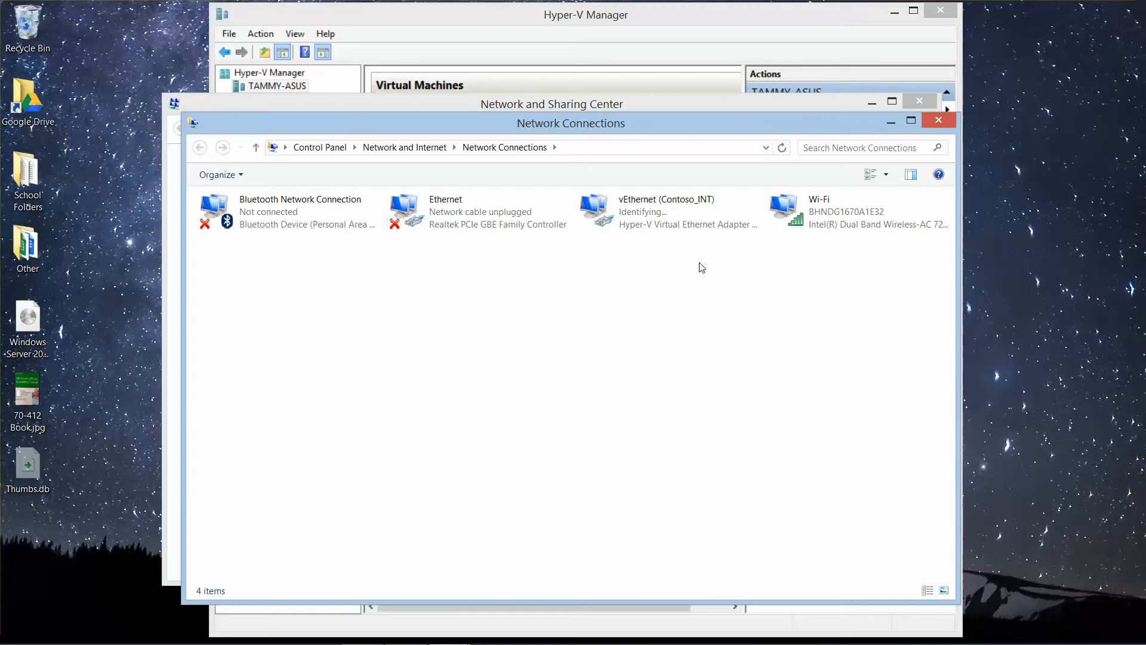
click(671, 232)
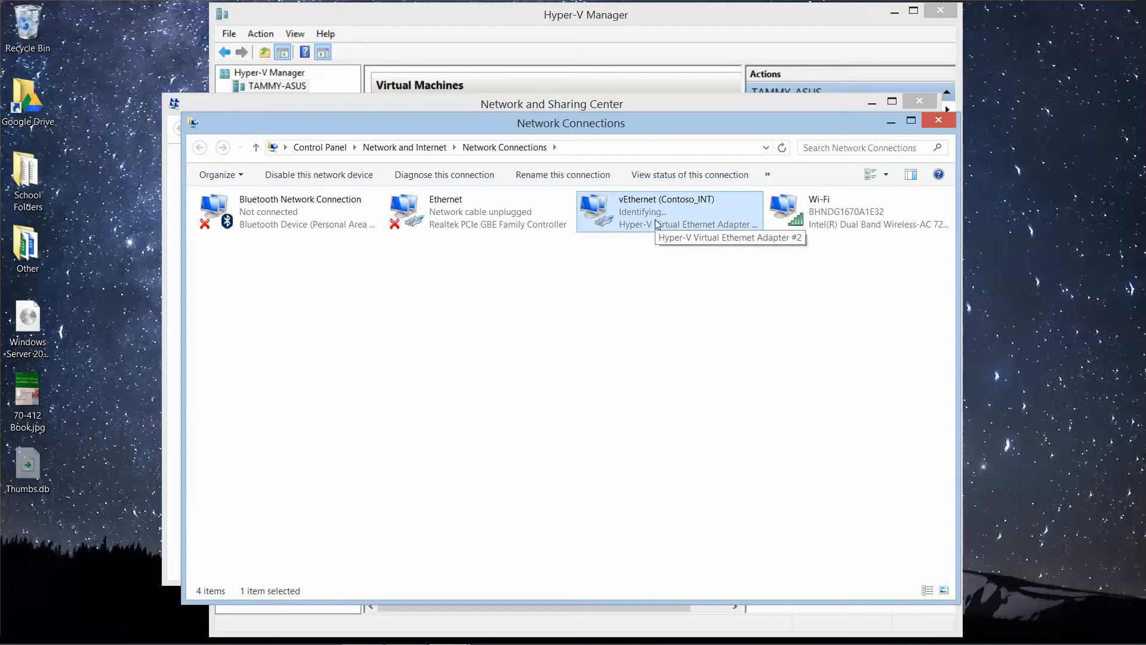
Step: Leave only Network Connections on screen and open the Internet Protocol Version 4 (TCP/IPv4) properties of vEthernet (Contoso_INT)
click(892, 12)
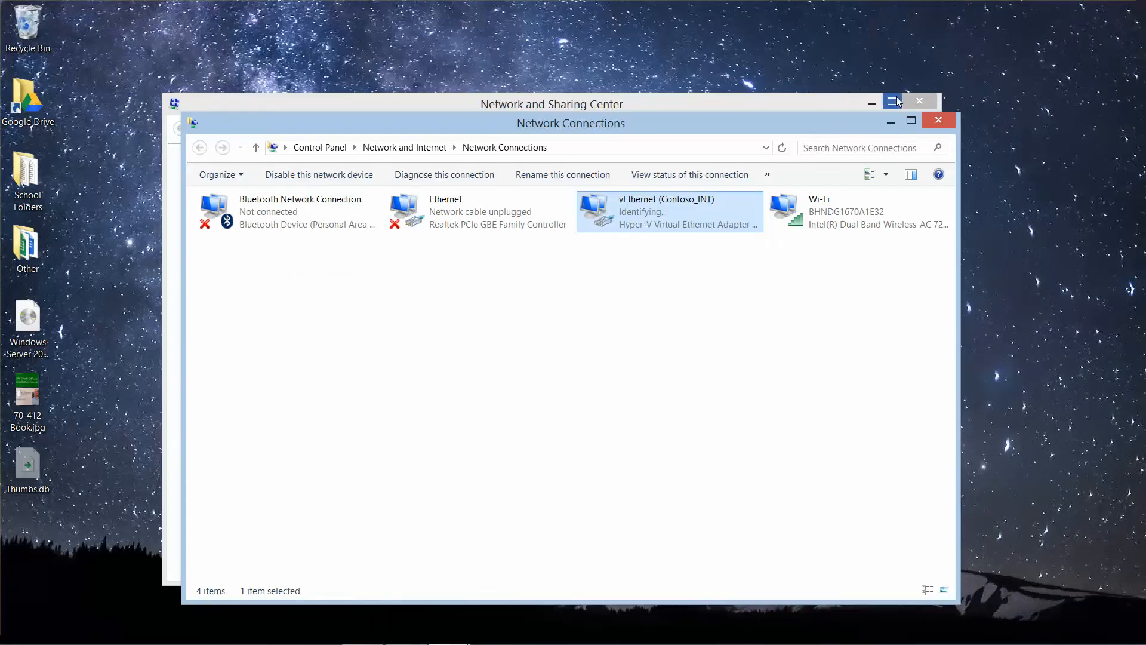
click(919, 99)
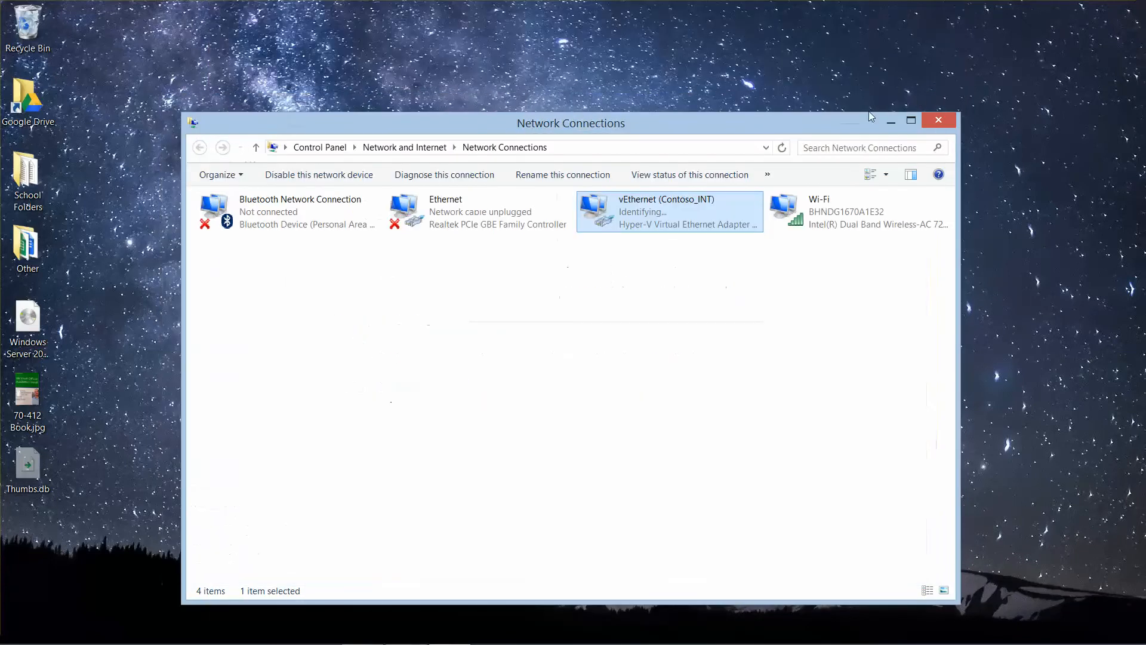
double_click(643, 219)
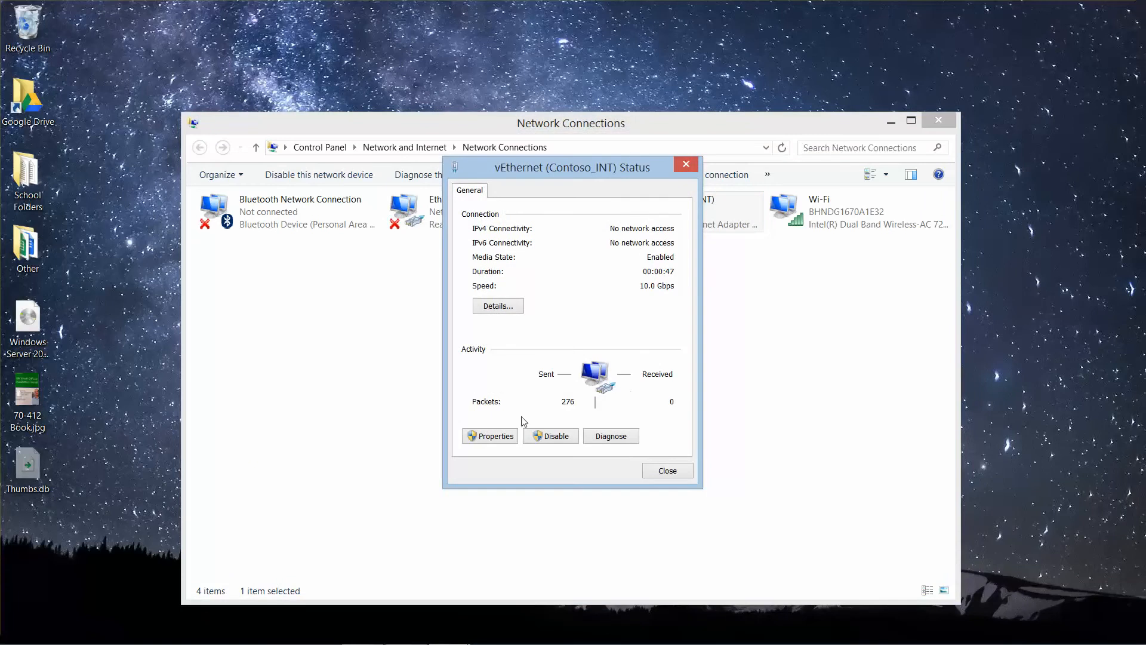
click(497, 436)
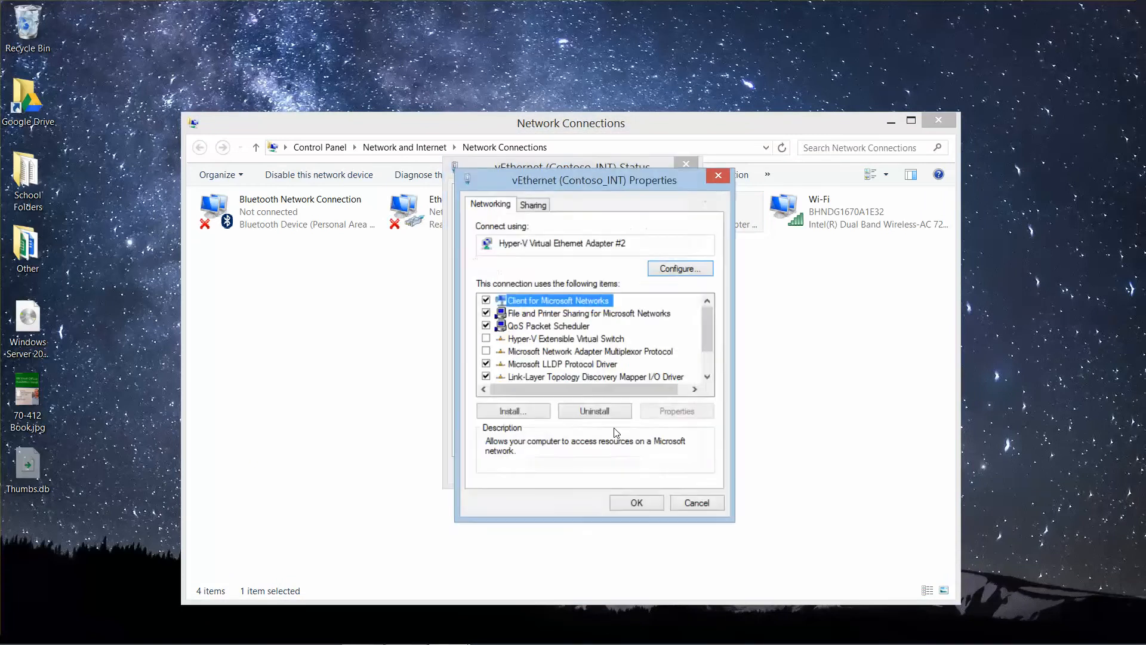
drag(709, 339, 708, 407)
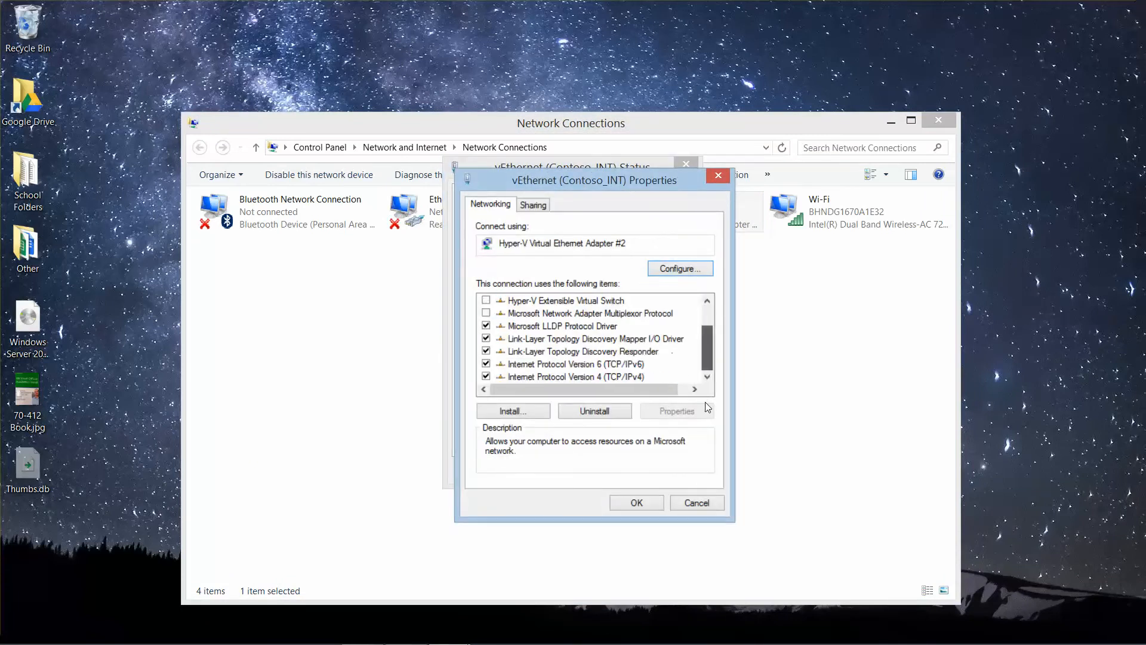
click(599, 378)
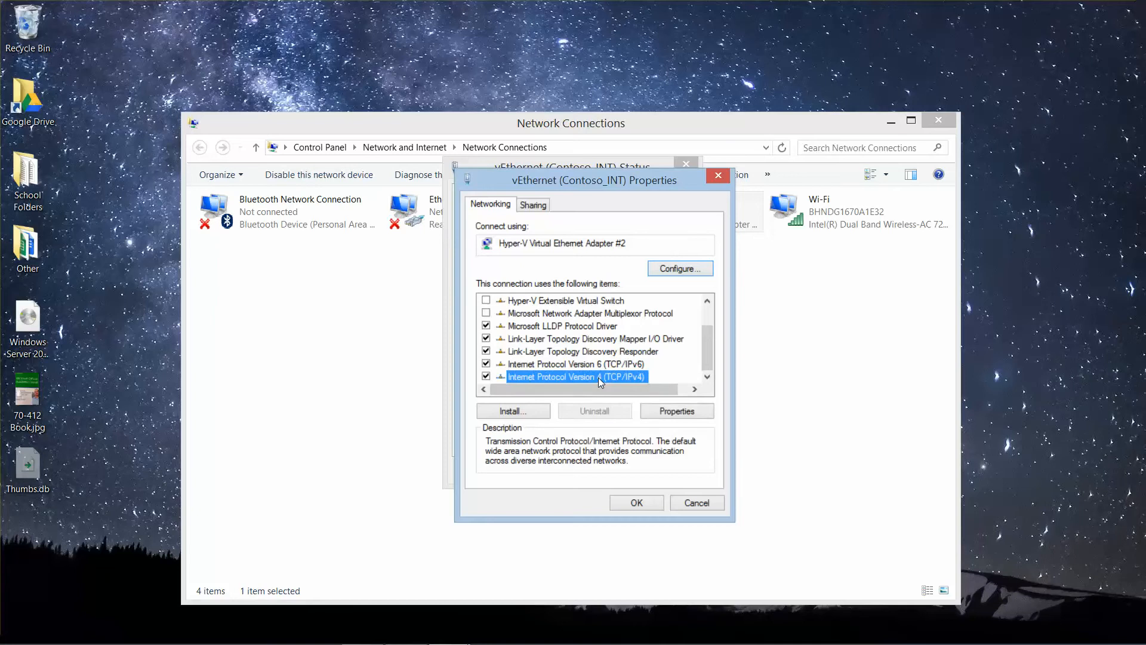
click(680, 412)
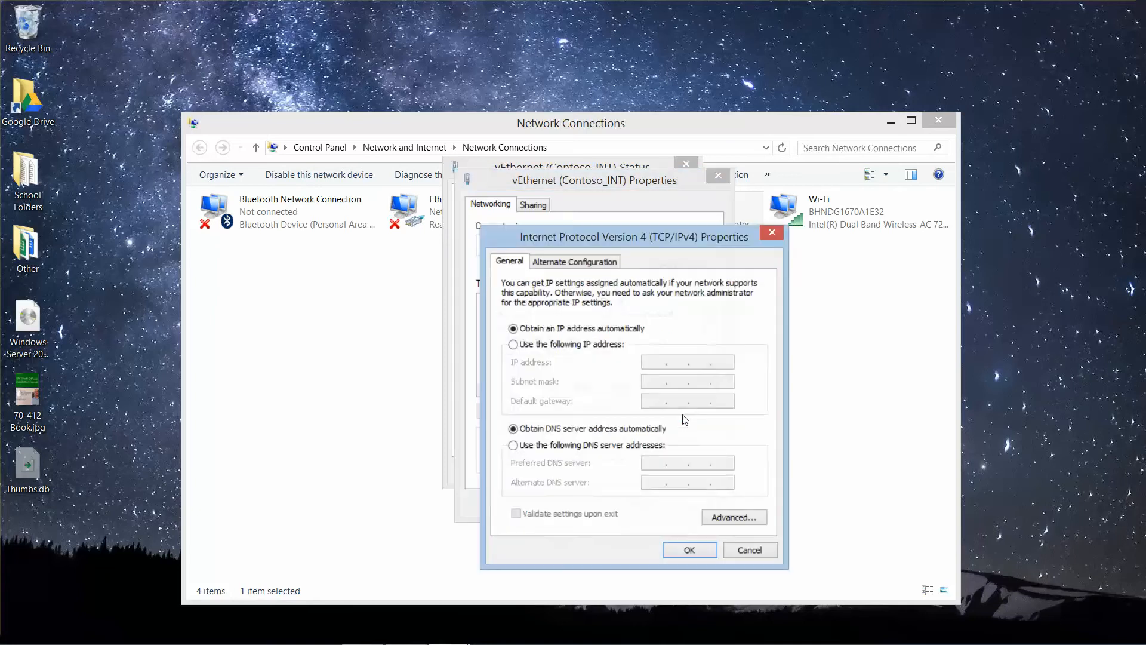
Step: Assign the adapter the static IP address 192.168.100.50 with subnet mask 255.255.255.0
click(513, 344)
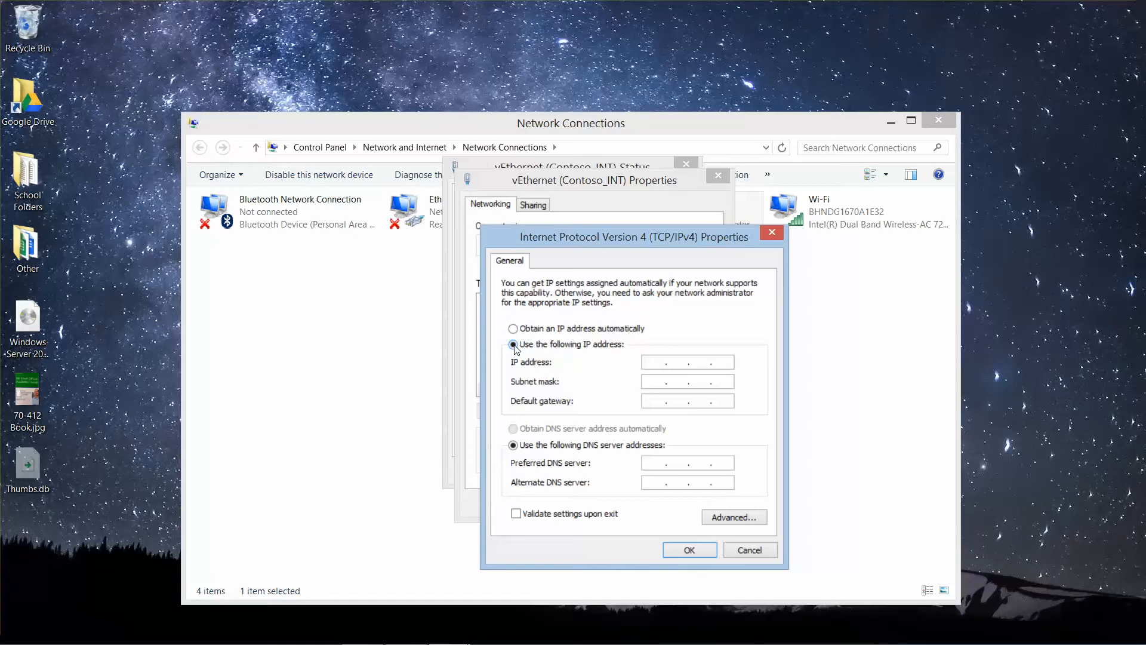
click(658, 363)
text(192 . 168 . 100 . 50)
key(Tab)
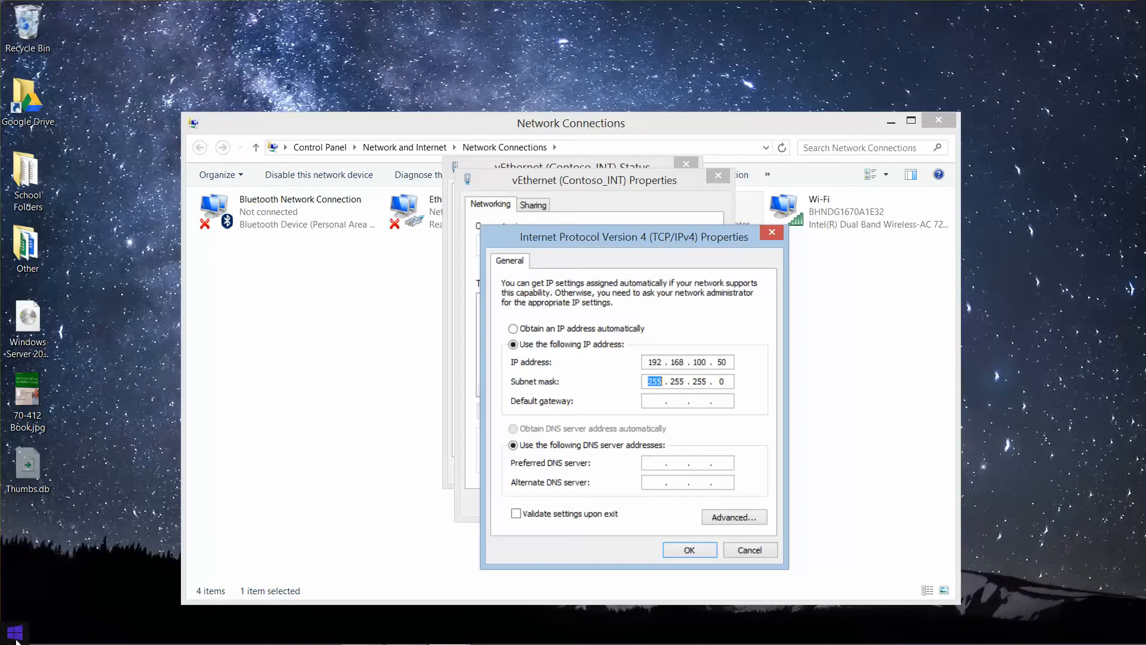
Step: Run ipconfig in a command prompt to look up the Wi-Fi adapter's default gateway, keeping the gateway field of the IPv4 dialog uncovered
right_click(16, 640)
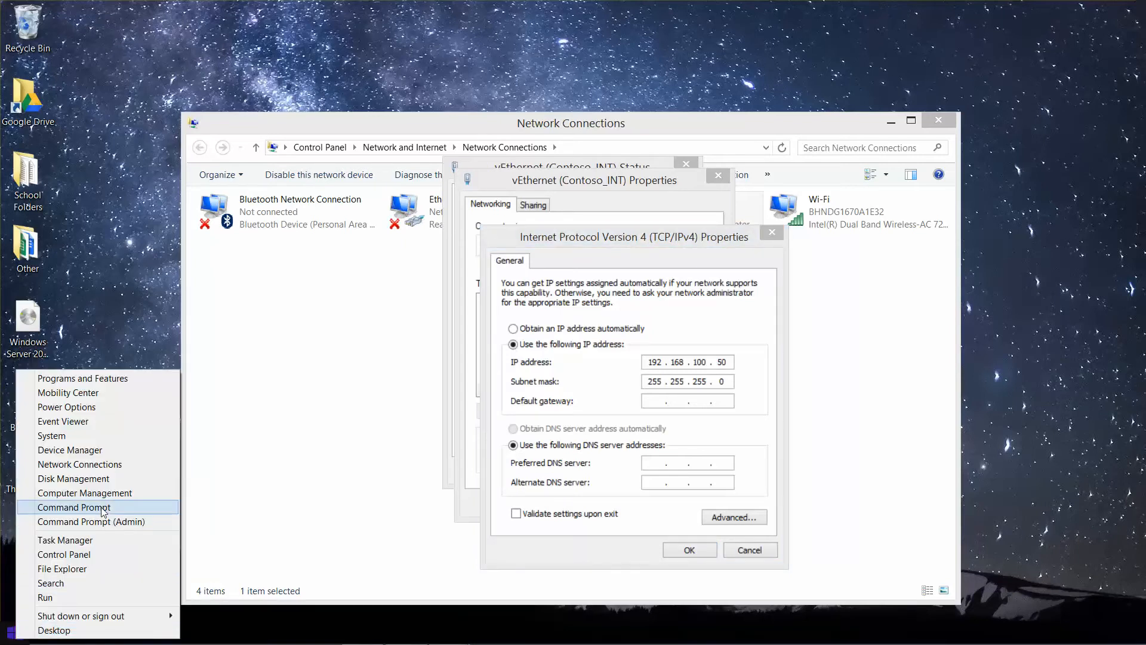
click(84, 597)
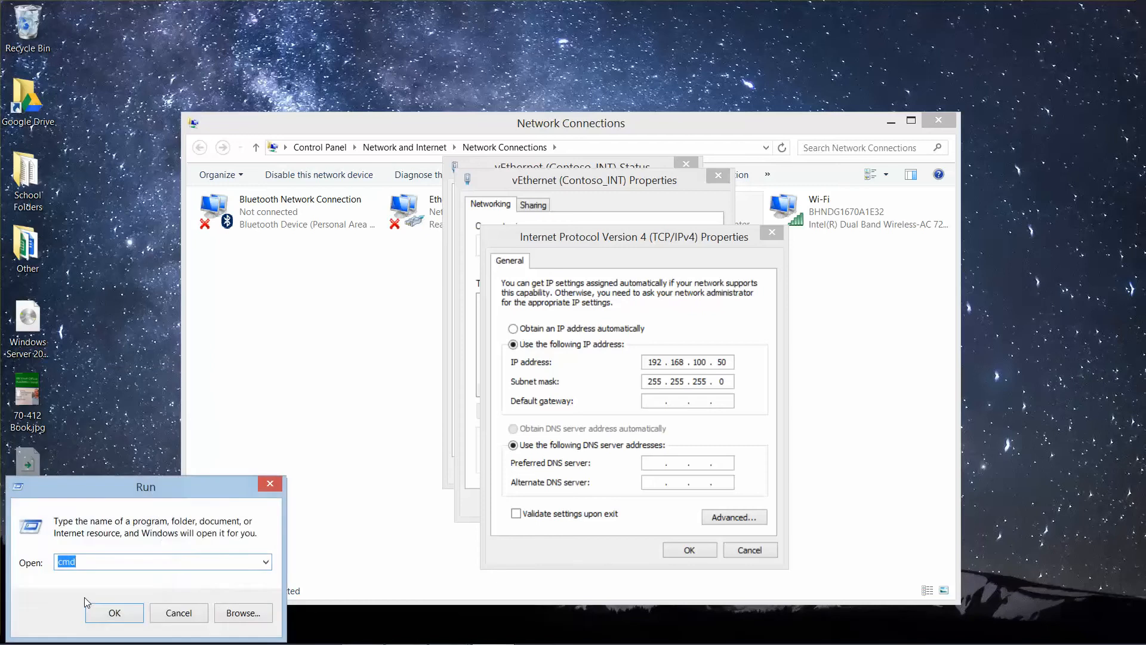
key(Return)
text(i)
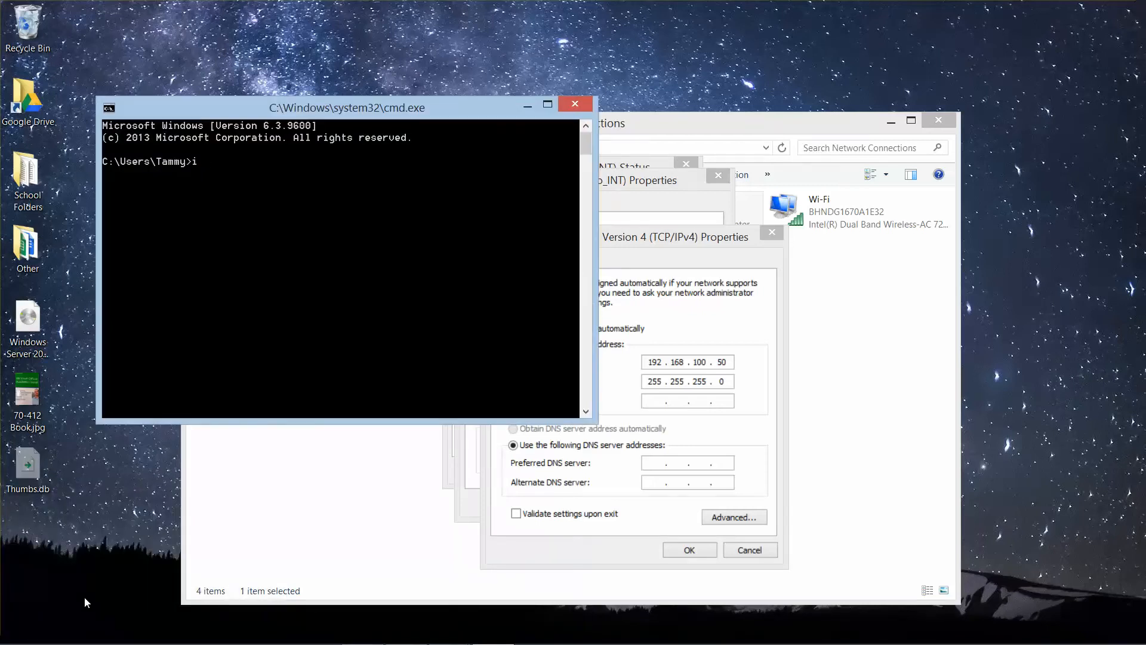
text(pcongig)
key(Return)
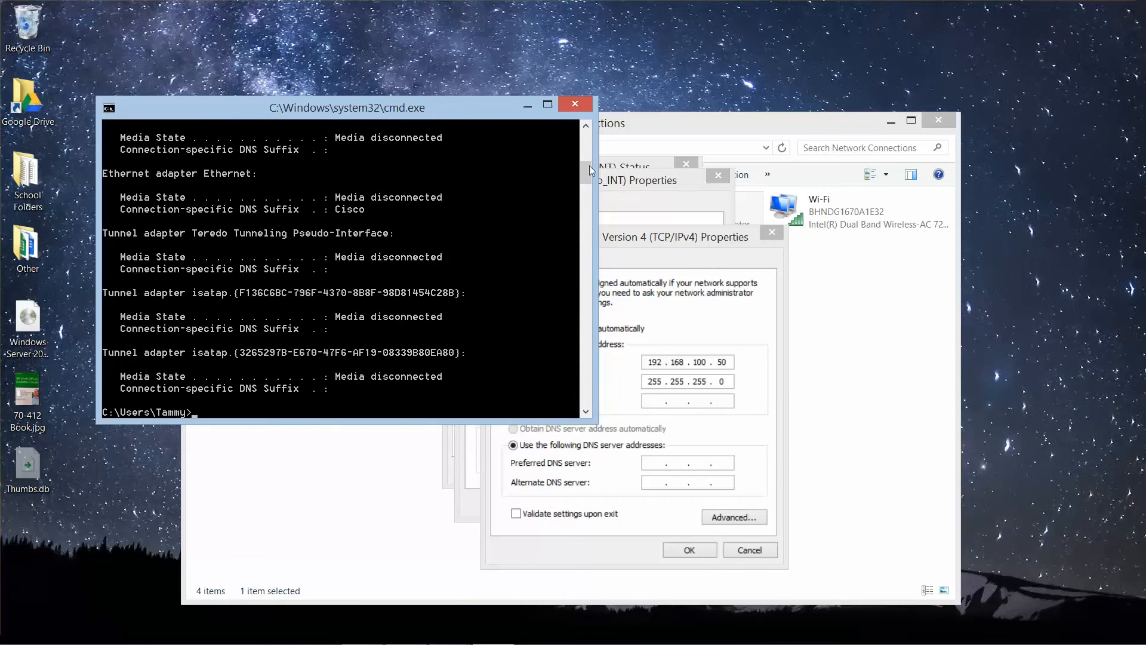
mouse_move(586, 167)
mouse_down()
mouse_move(582, 131)
mouse_move(581, 148)
mouse_up()
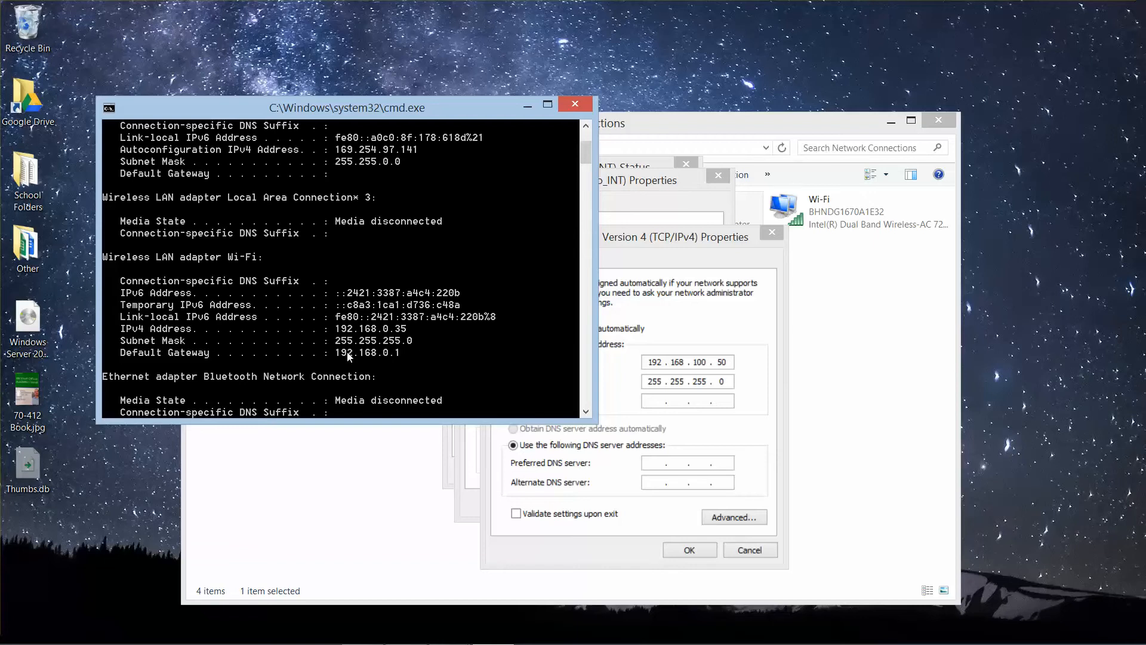
drag(373, 105, 306, 66)
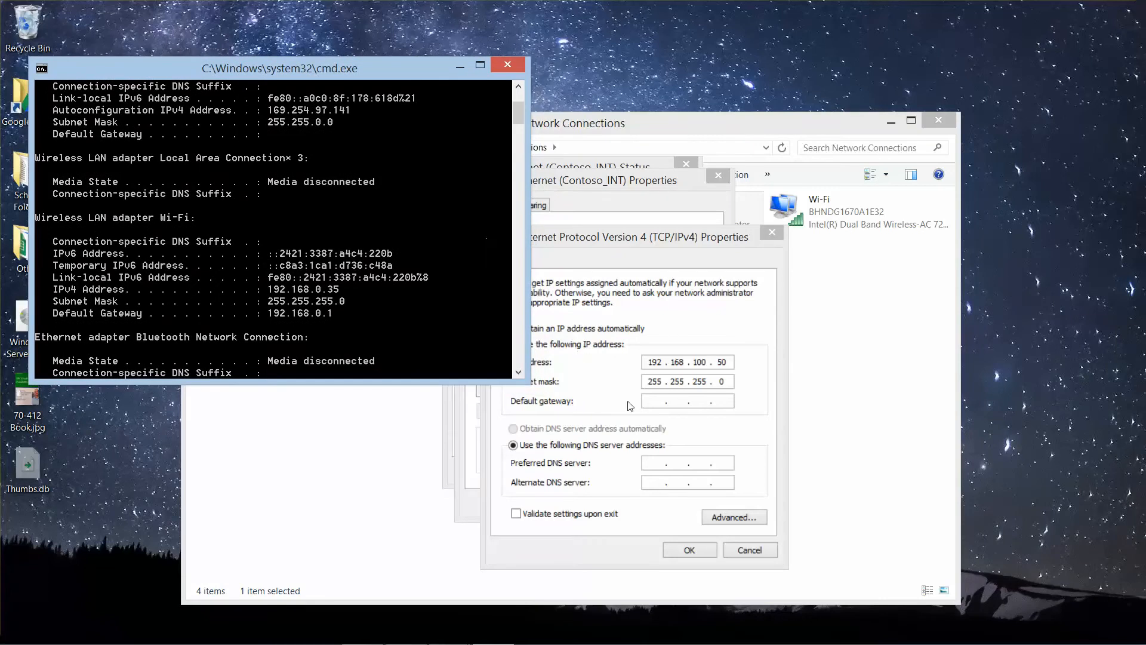
Step: Set the default gateway and preferred DNS server to 192.168.0.1 and save the IPv4 configuration despite the subnet mismatch
click(658, 401)
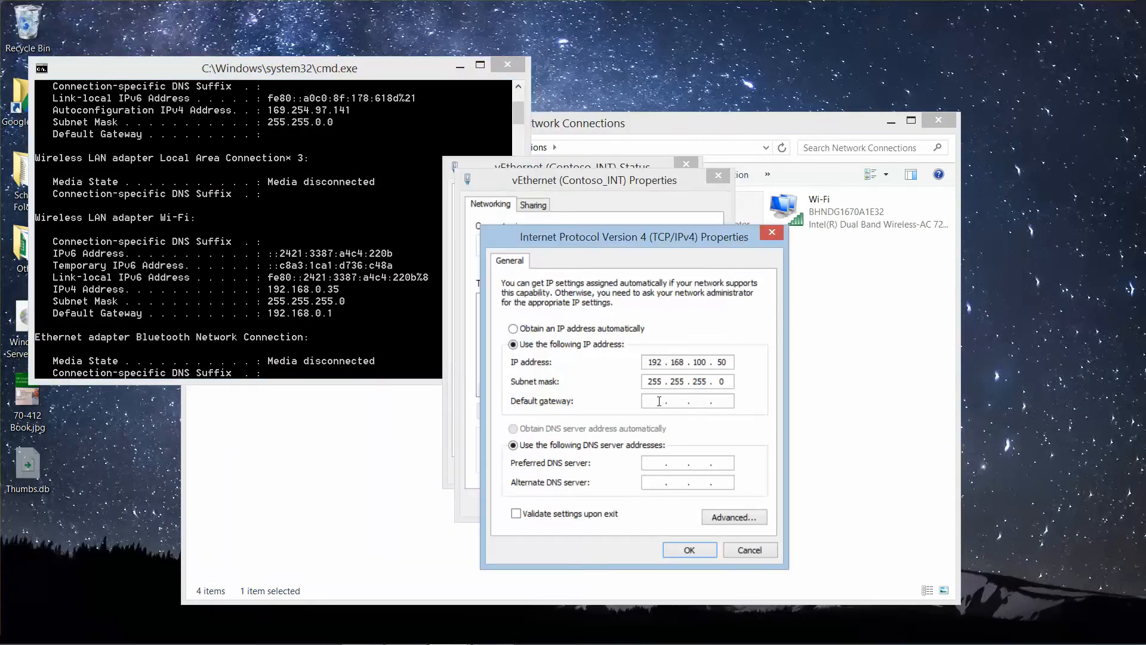
text(192 . 168 . 0 . 1)
text(19216801)
click(686, 556)
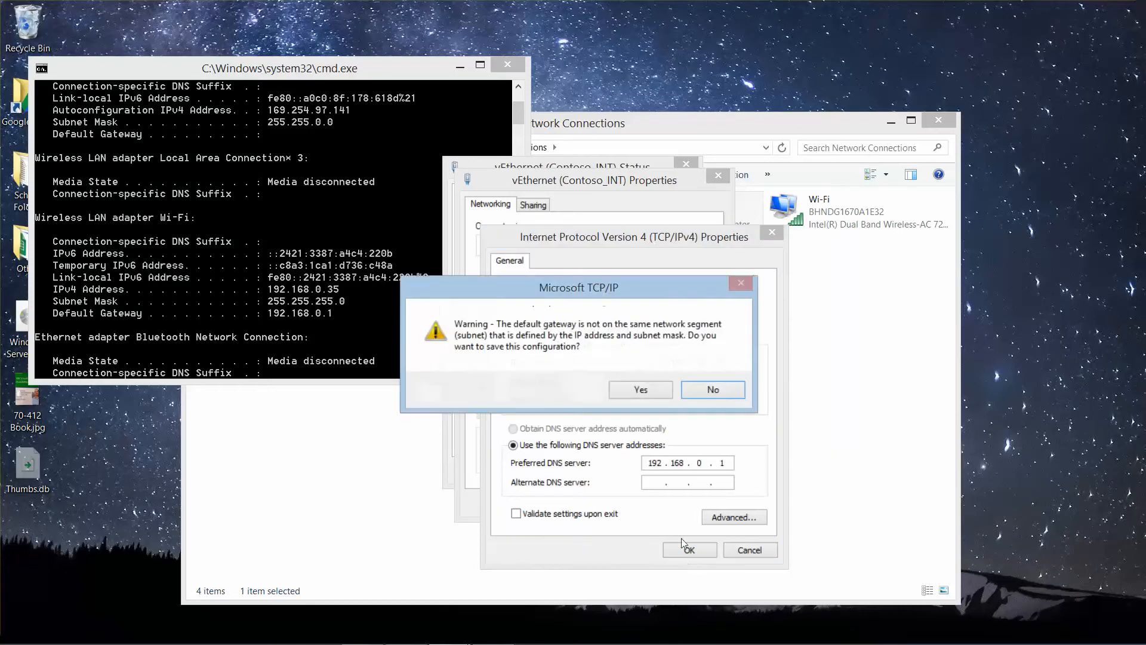
click(638, 391)
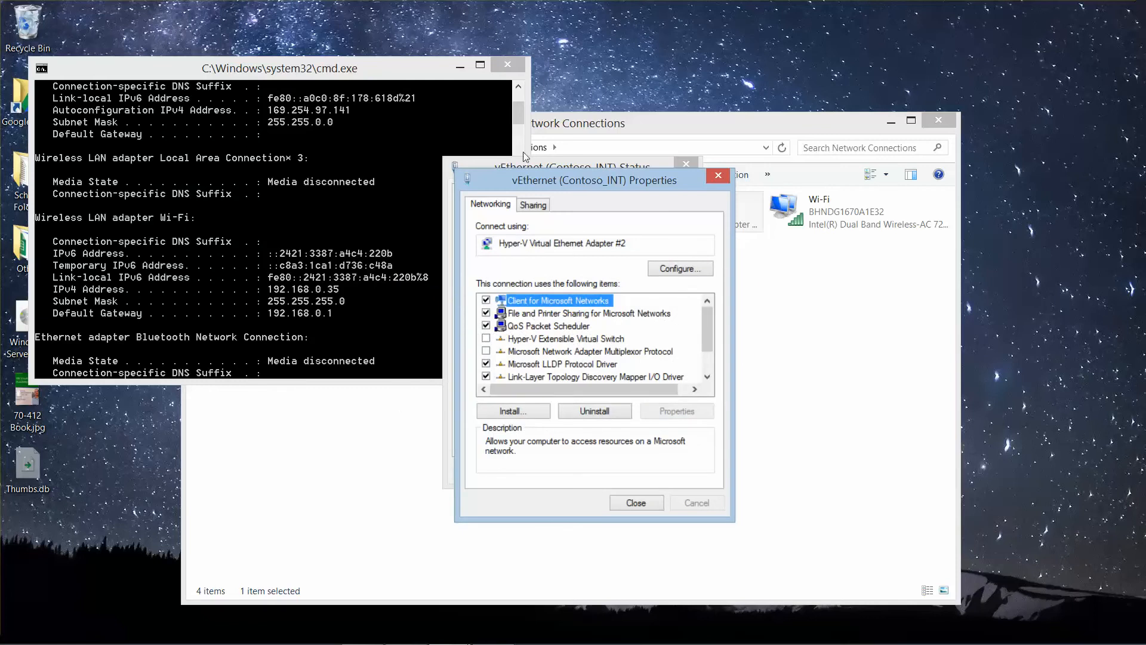
Step: Close the command prompt and the properties and status dialogs of vEthernet (Contoso_INT)
click(522, 63)
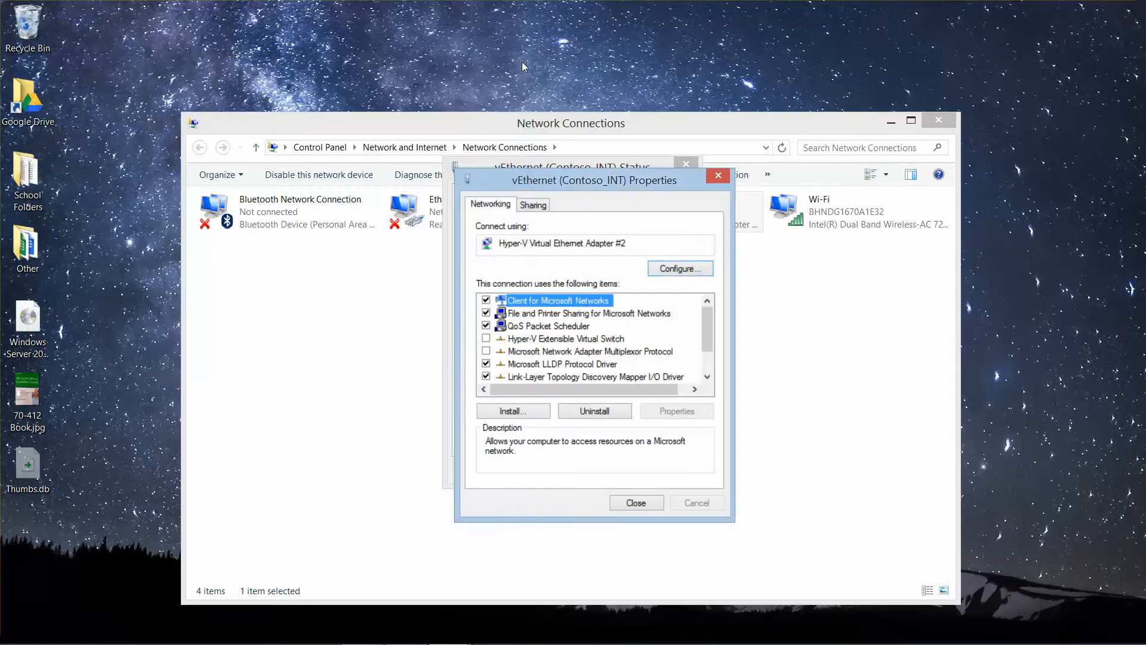
click(643, 504)
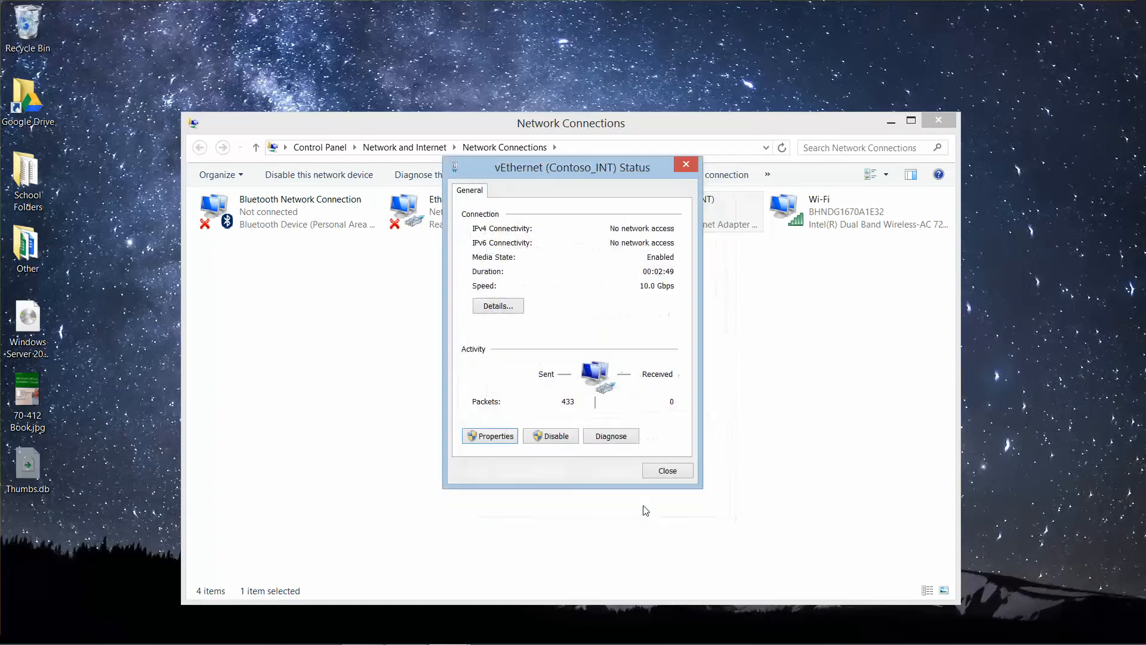
click(667, 470)
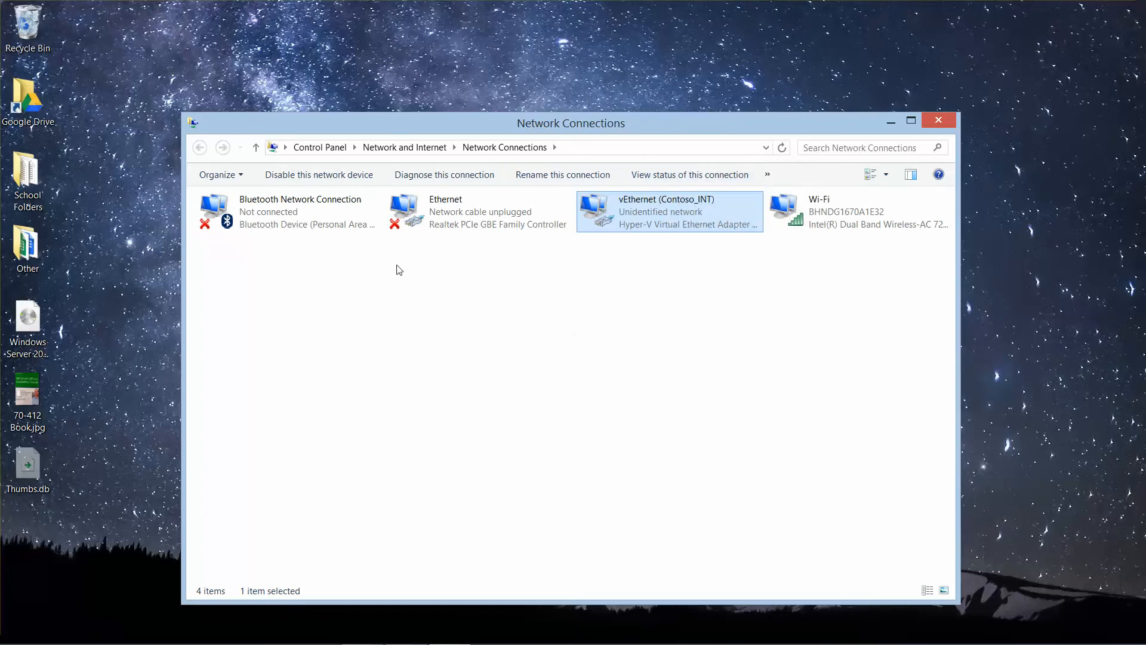
mouse_move(365, 642)
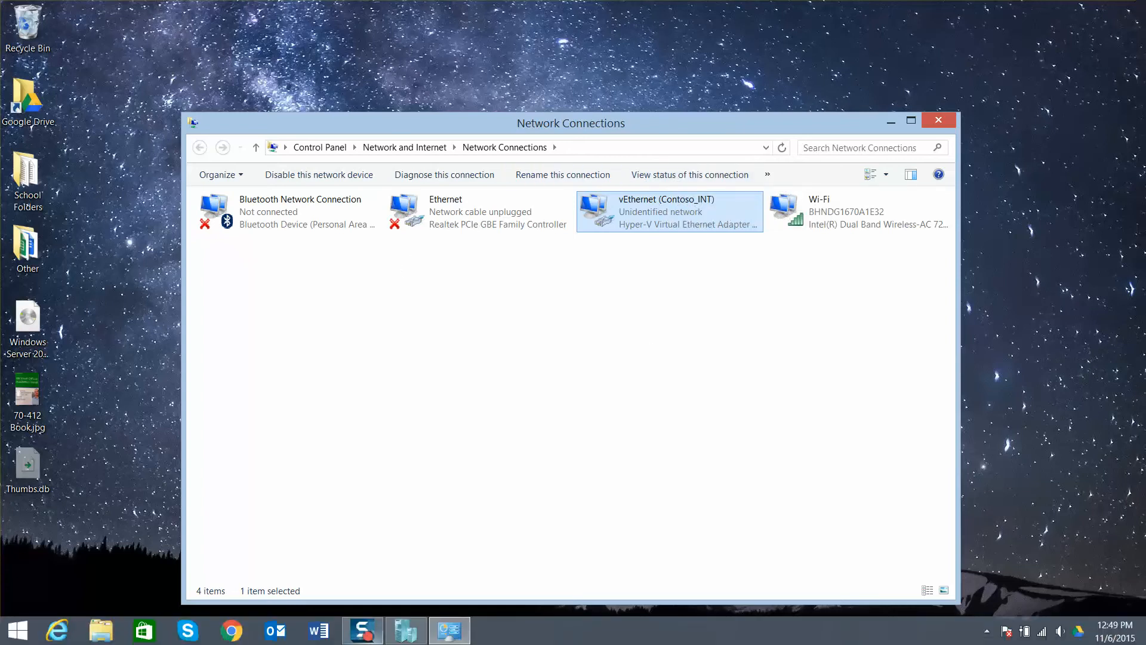
Step: Load google.com in Chrome to test internet access, and close the browser and the Network Connections window
click(245, 632)
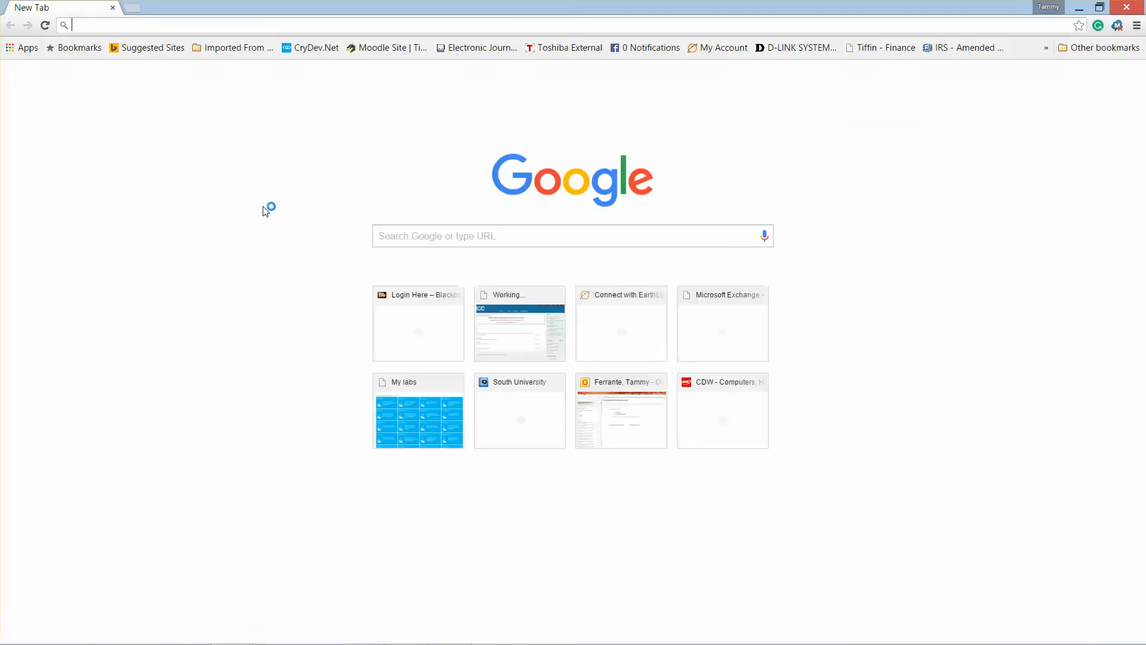
text(google.com)
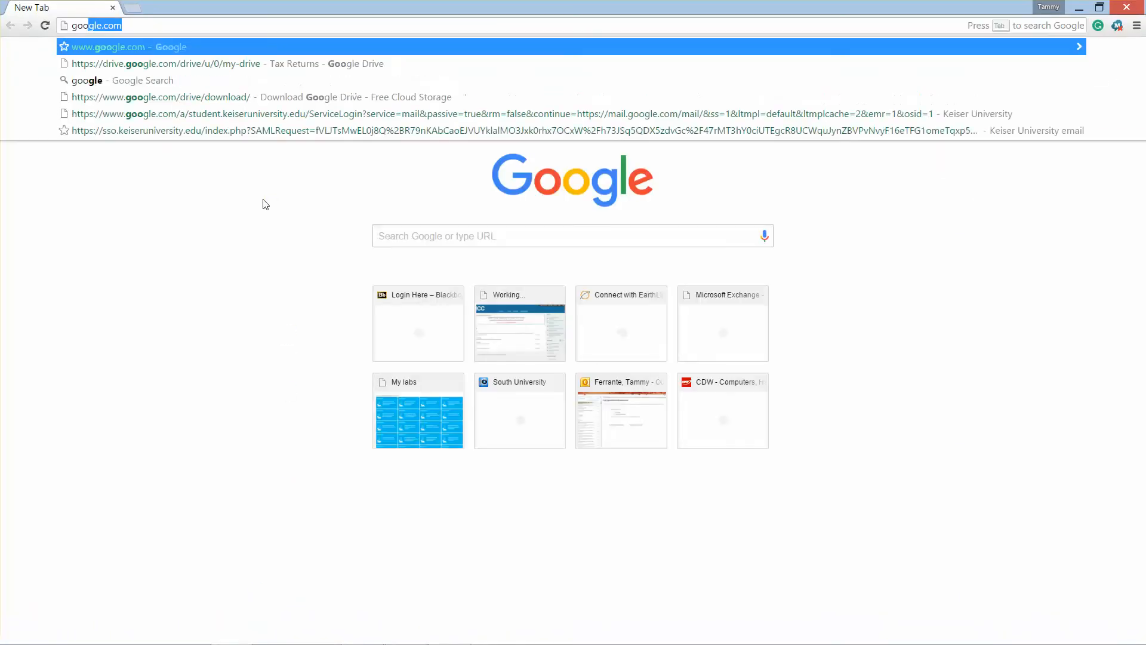
key(Return)
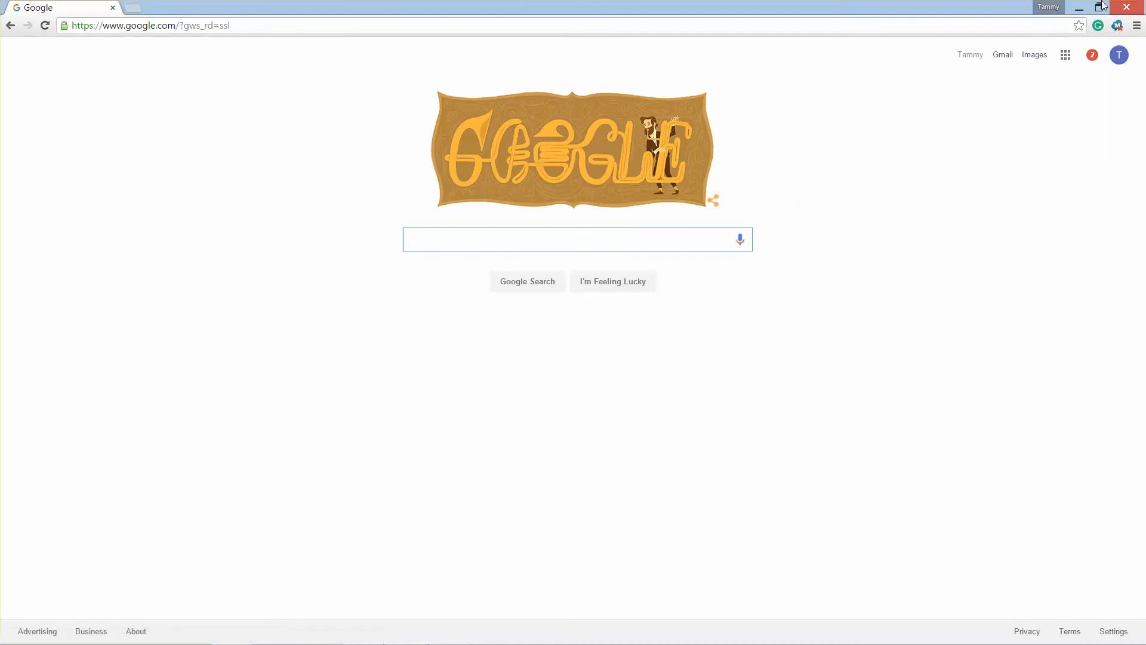
click(1137, 6)
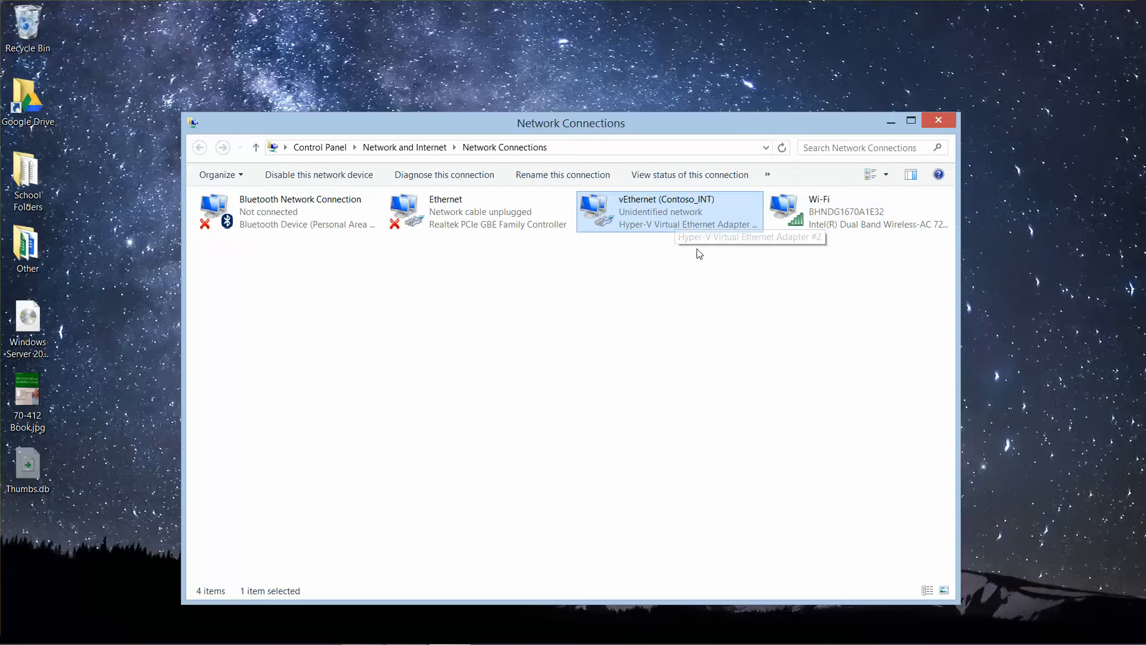
click(939, 122)
Step: Switch to Hyper-V Manager and start the wizard for a new virtual machine
mouse_move(212, 643)
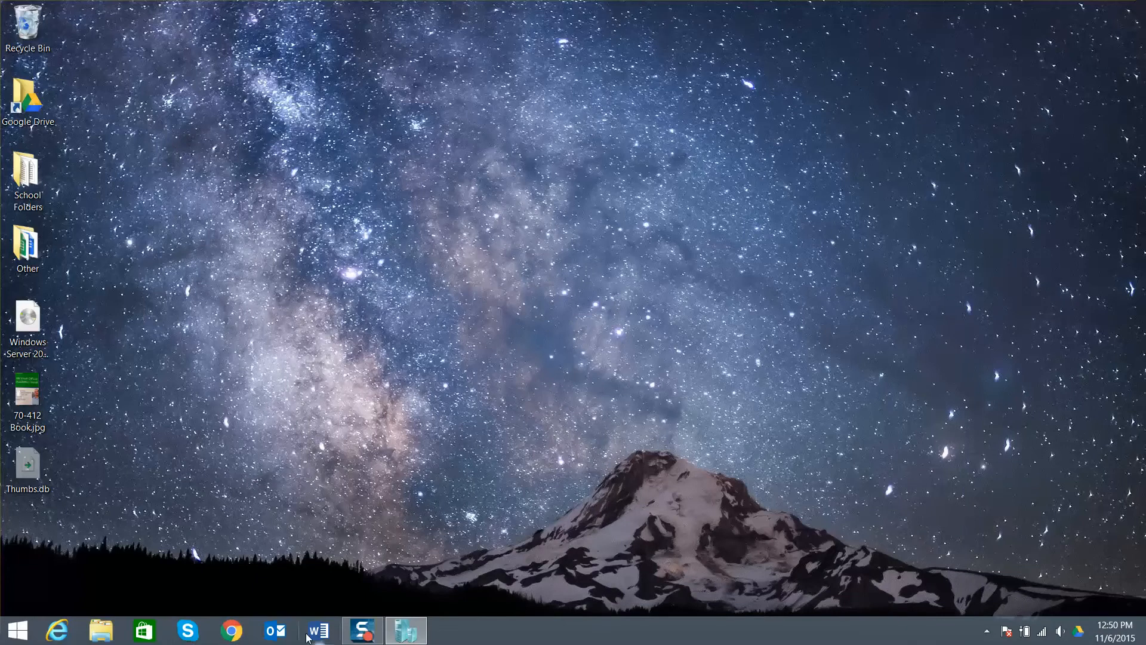
click(405, 631)
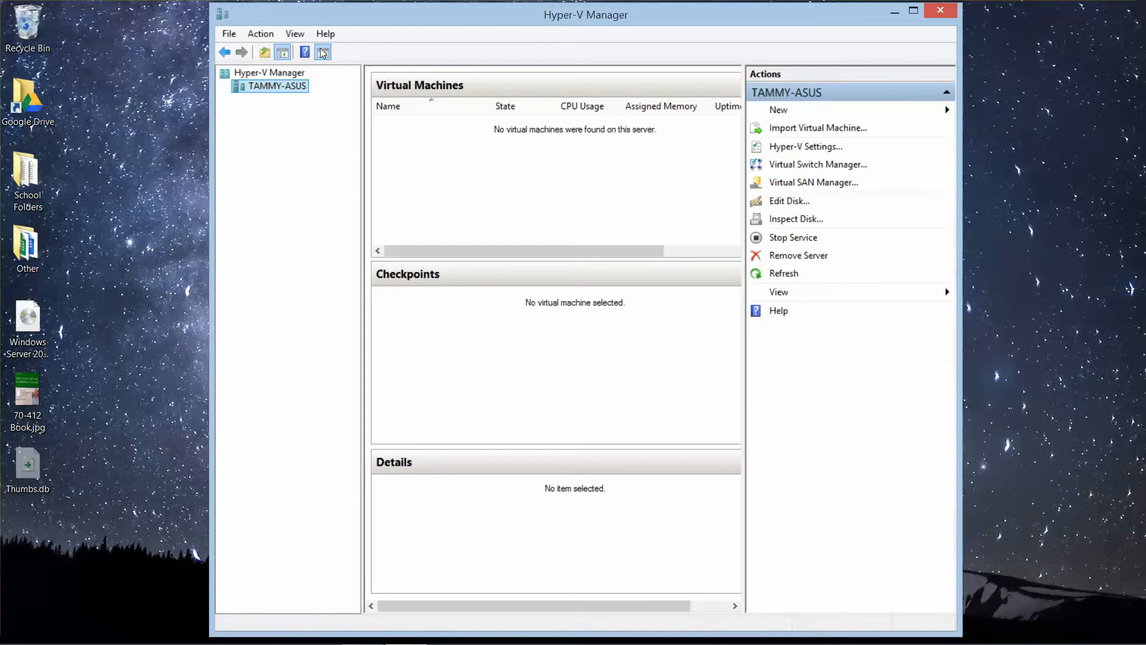
click(230, 35)
click(256, 35)
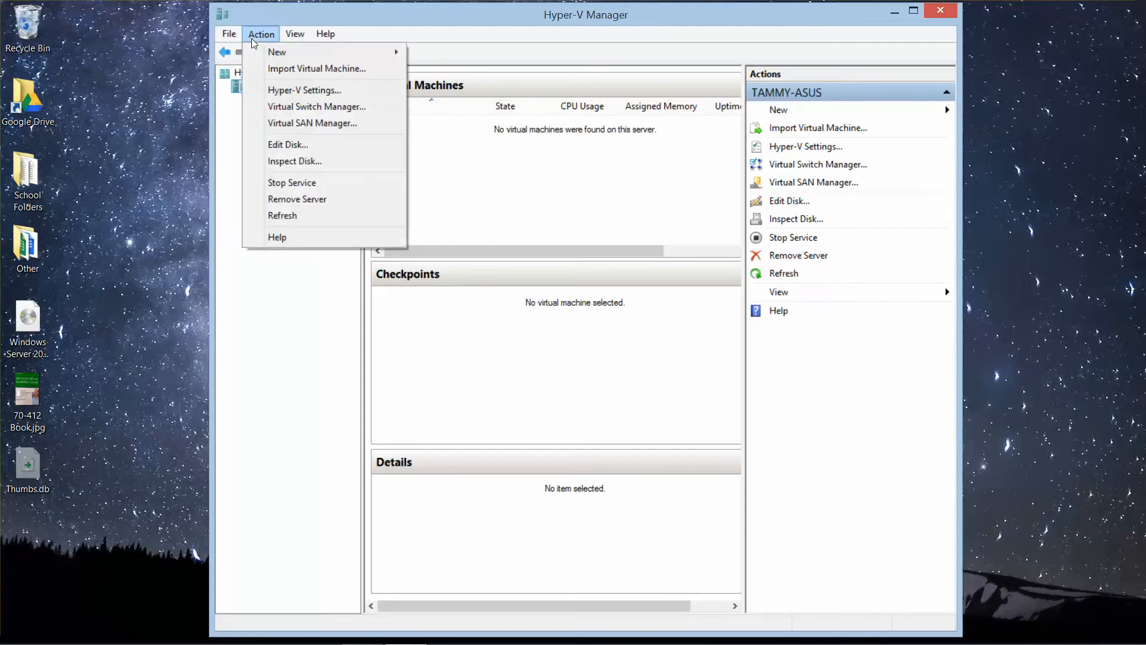
mouse_move(391, 52)
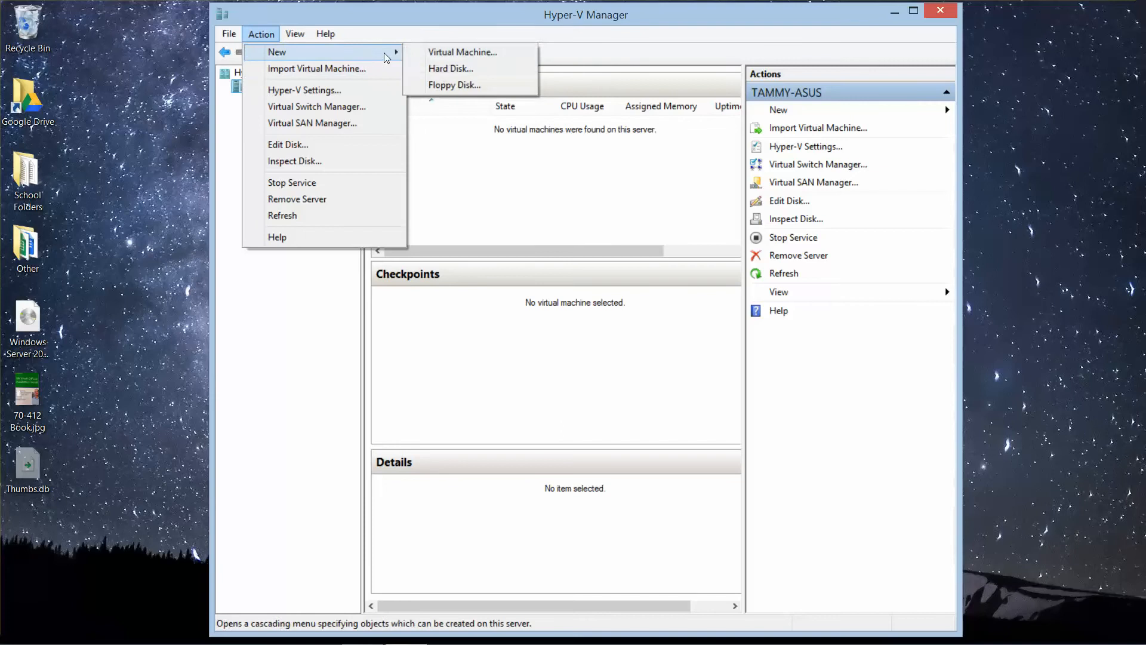
click(463, 52)
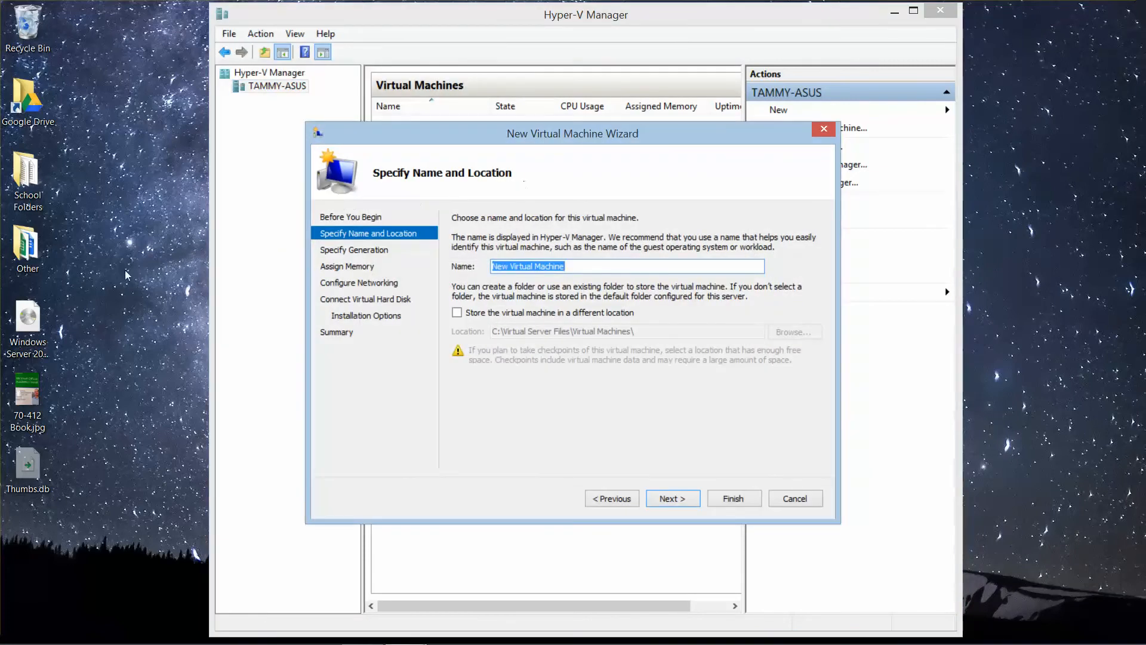
click(32, 326)
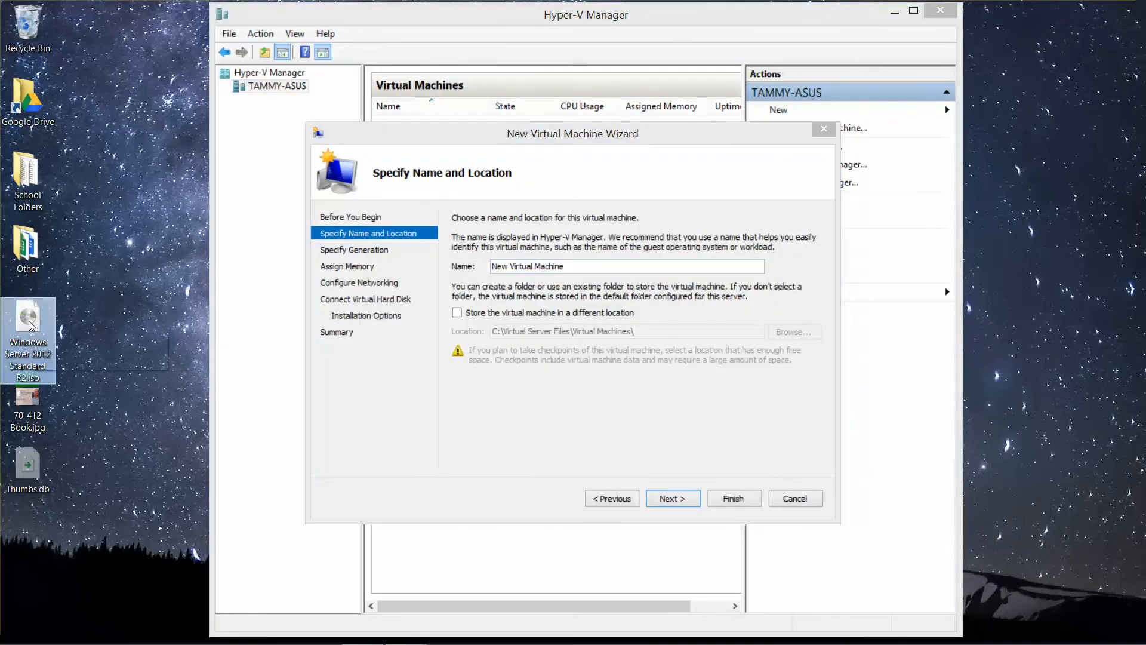
drag(31, 325, 87, 311)
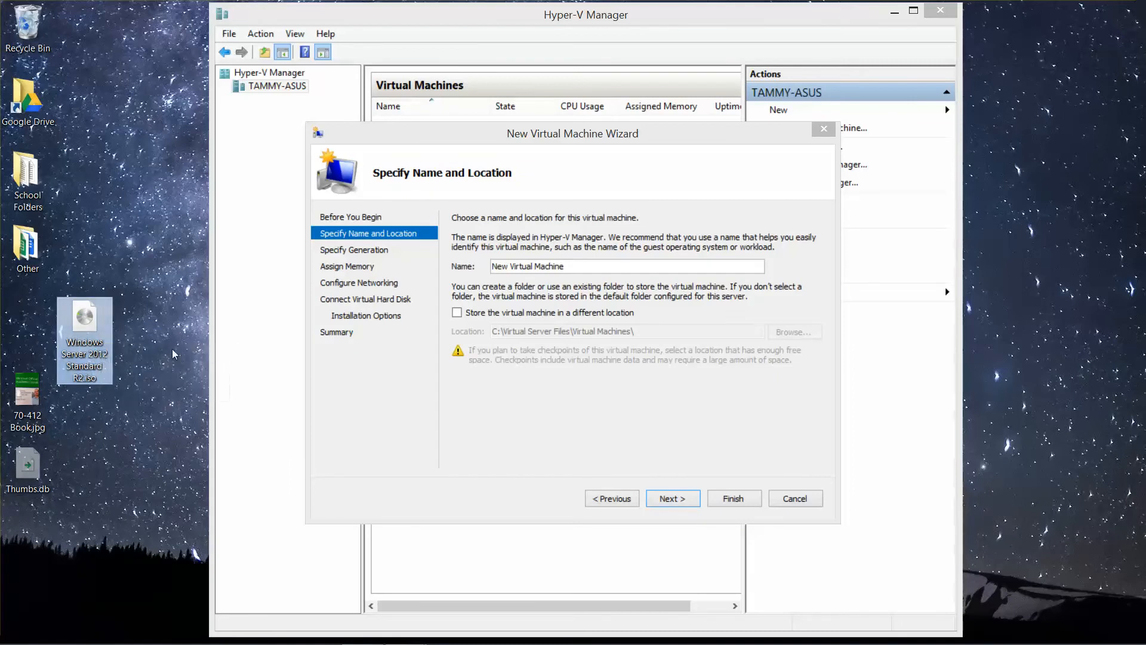
drag(93, 317, 42, 317)
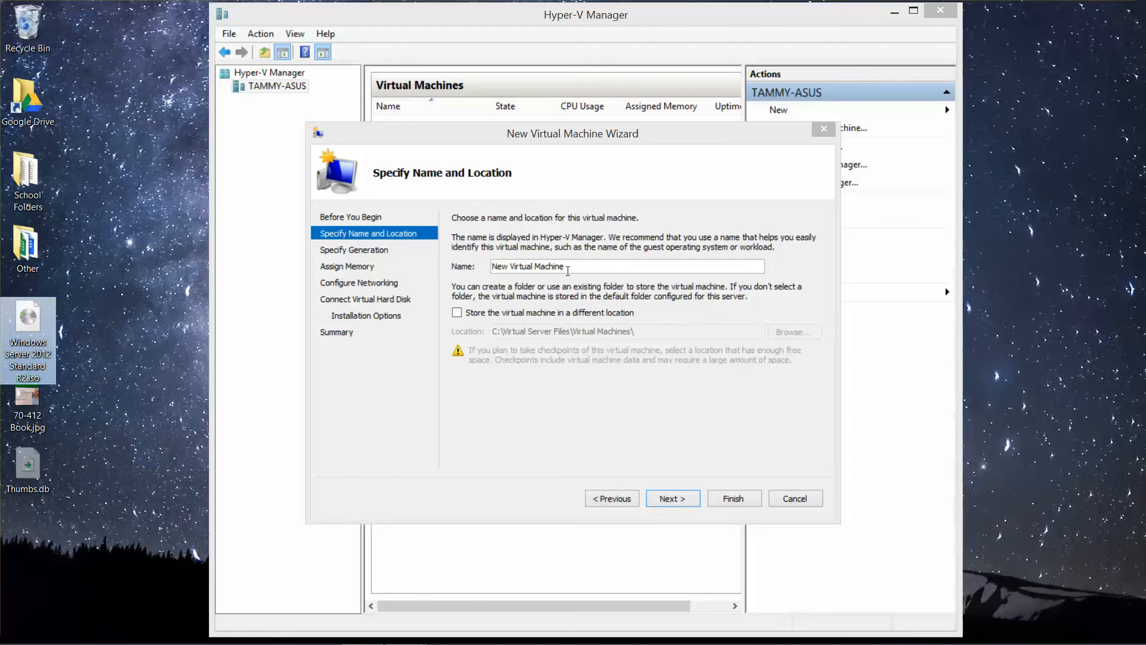
Step: Name the new virtual machine RWDC01, keeping its default storage location and Generation 1
click(401, 280)
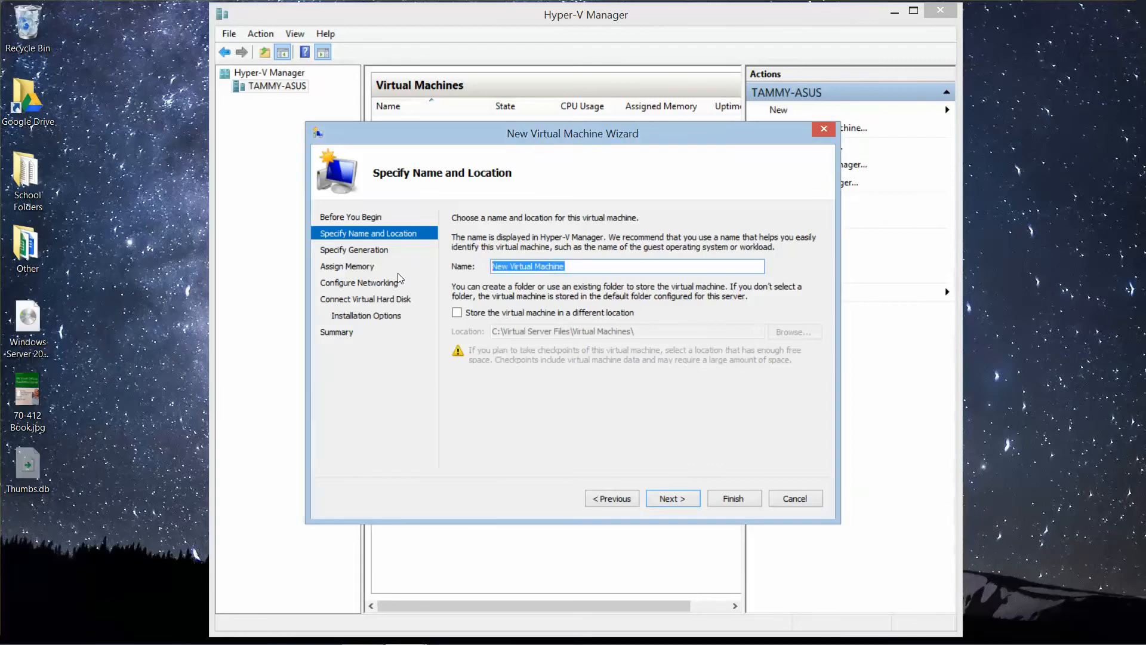
text(RWDC01)
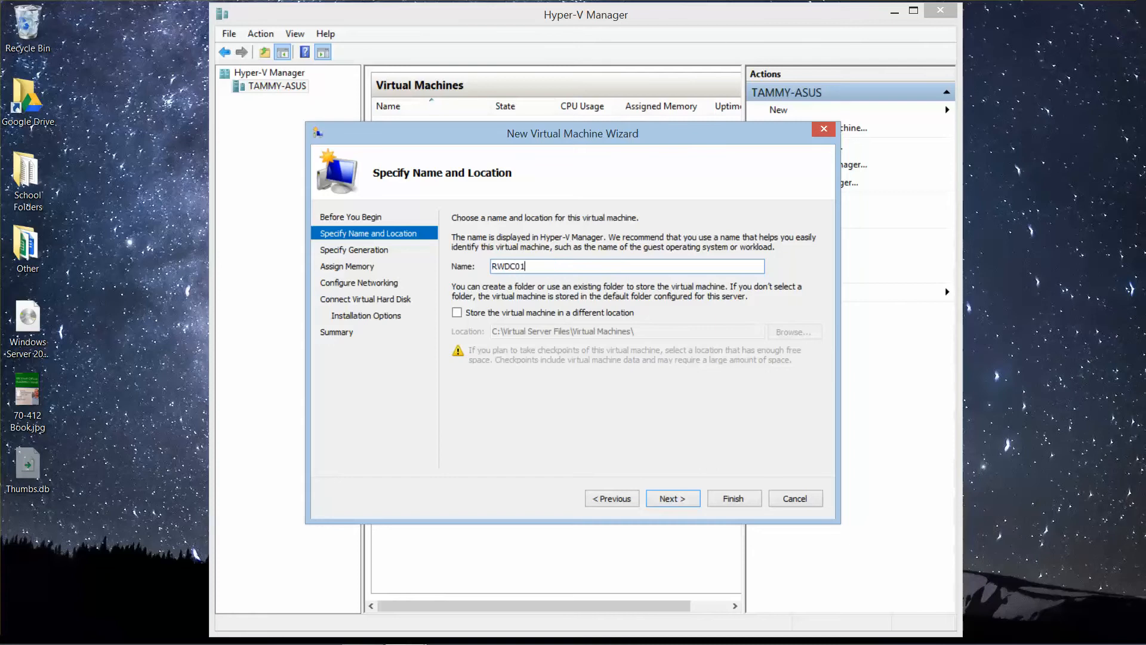
click(673, 499)
click(673, 499)
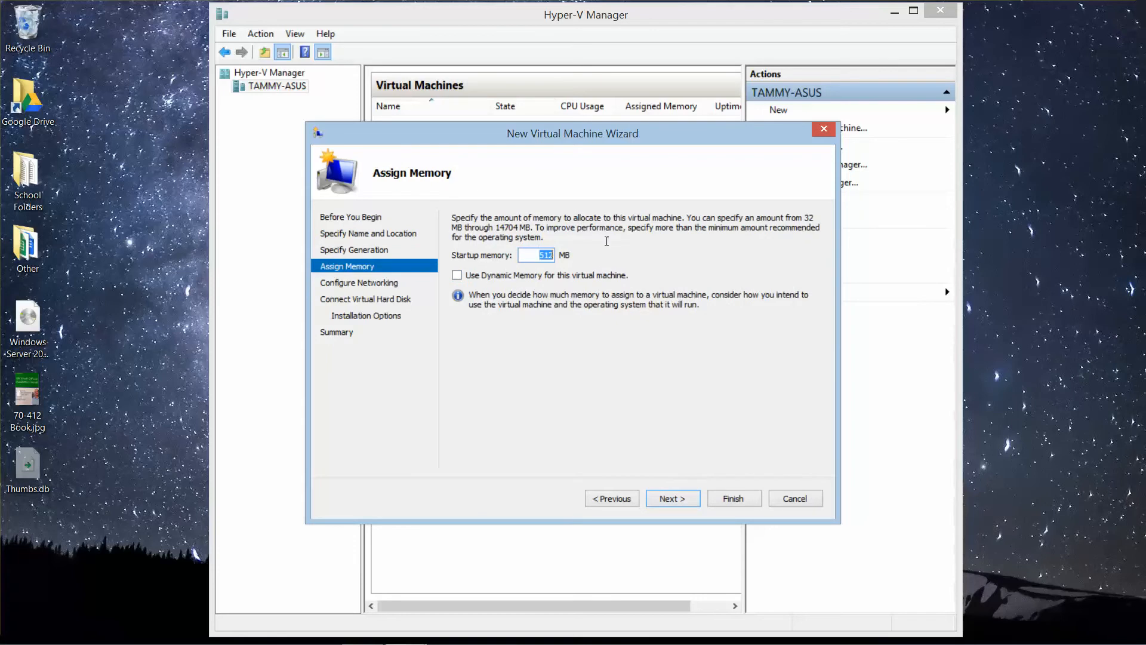
Step: Assign 2048 MB of startup memory to the virtual machine and enable Dynamic Memory
text(2048)
click(458, 276)
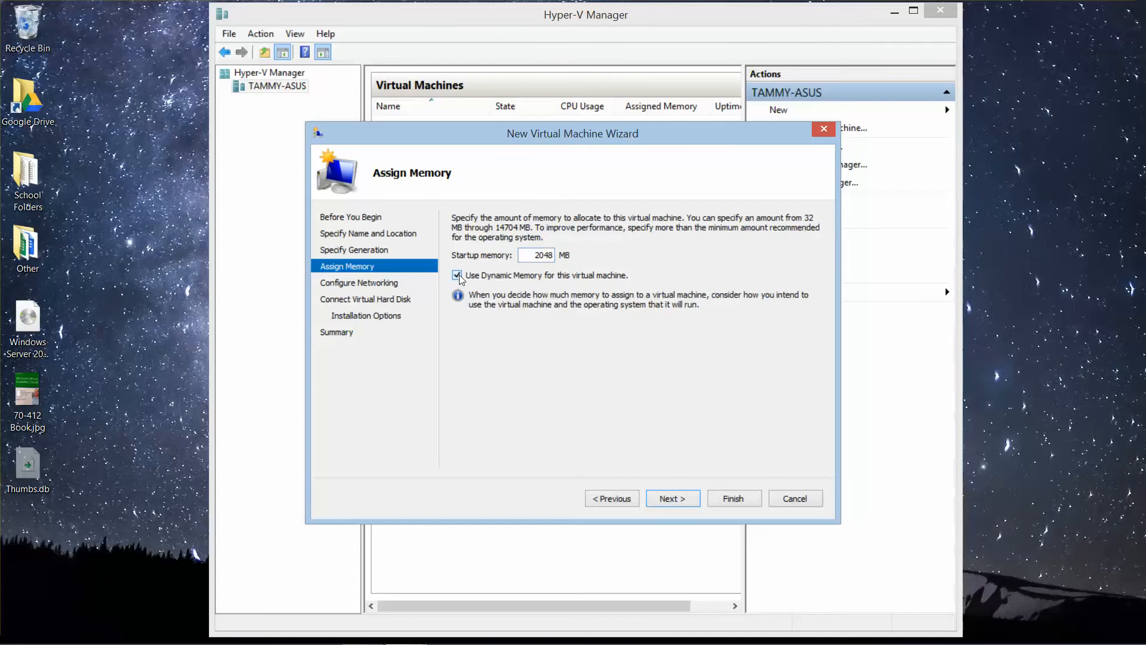
click(677, 501)
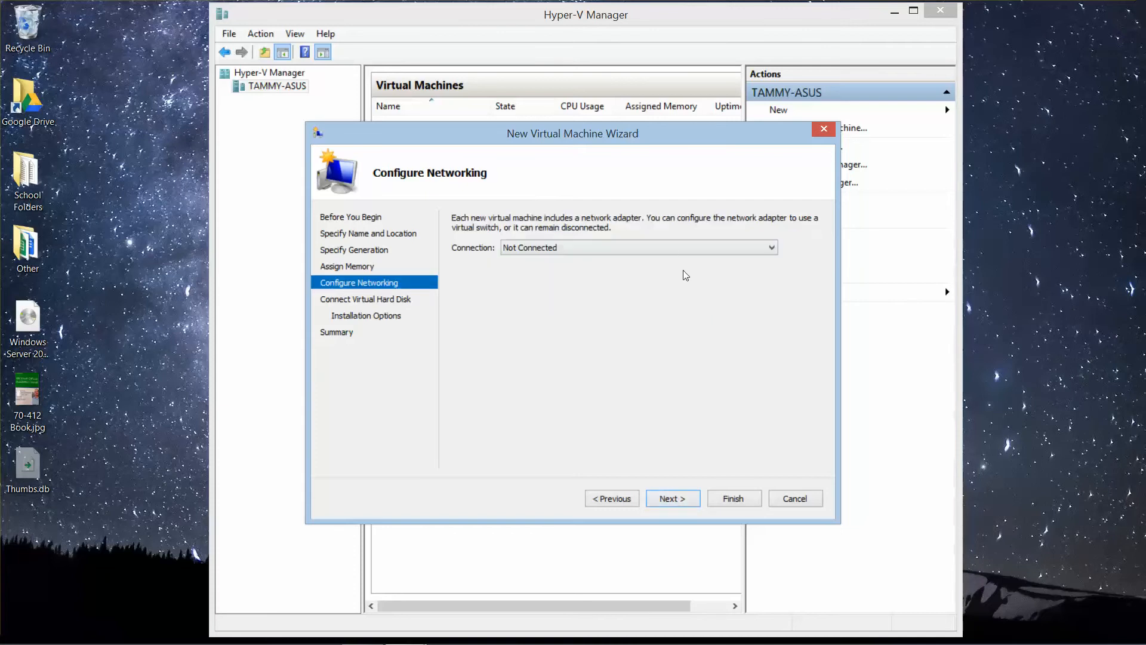
Step: Connect the virtual machine's network adapter to Contoso_INT and create its virtual hard disk RWDC01.vhdx with a size of 70 GB
click(604, 247)
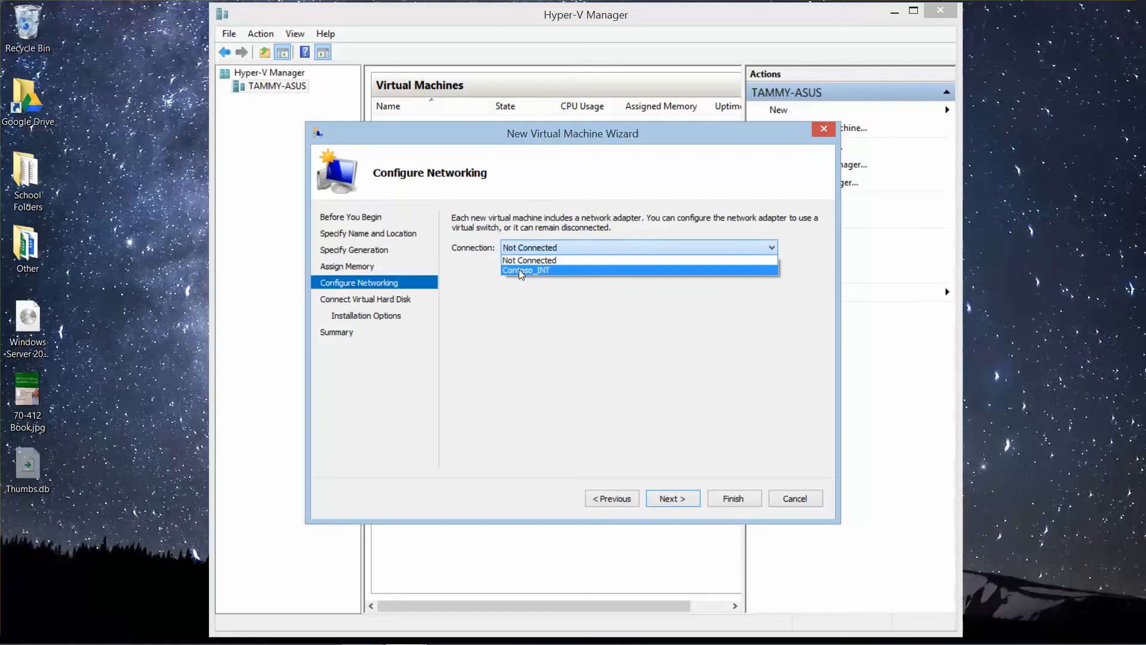
click(552, 272)
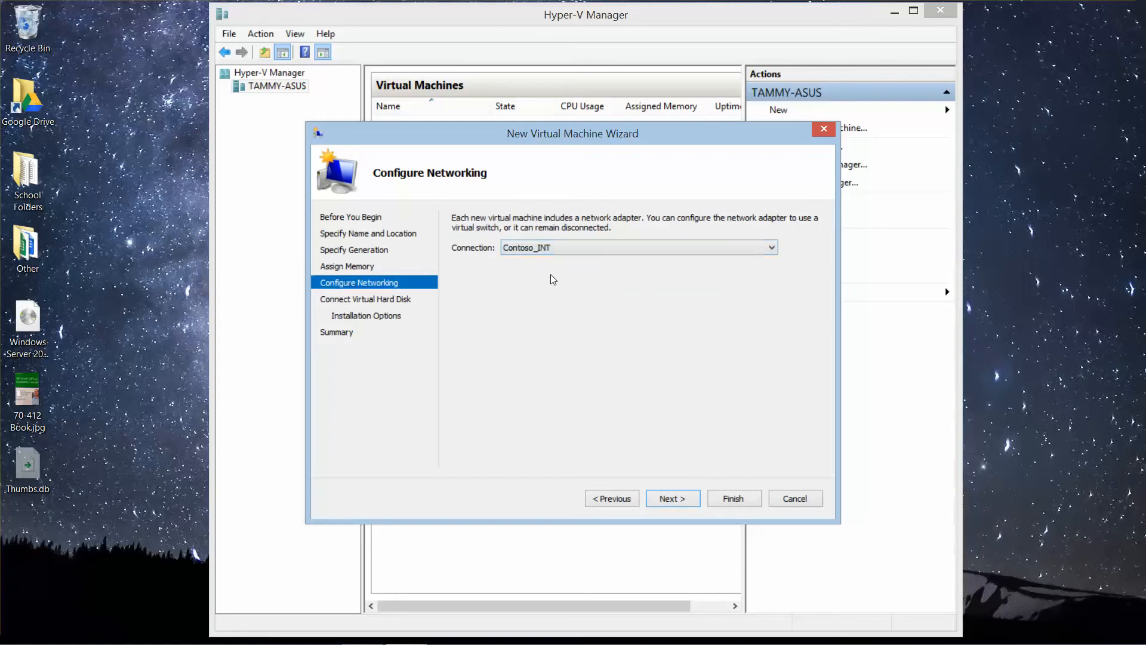
click(683, 500)
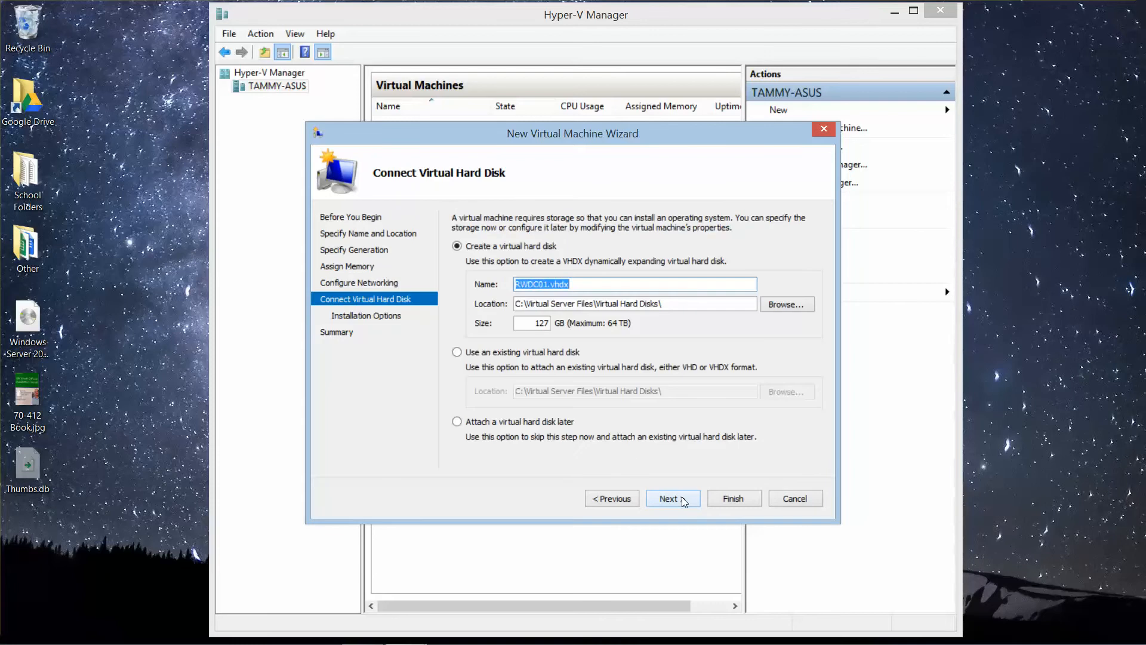
drag(533, 321, 583, 323)
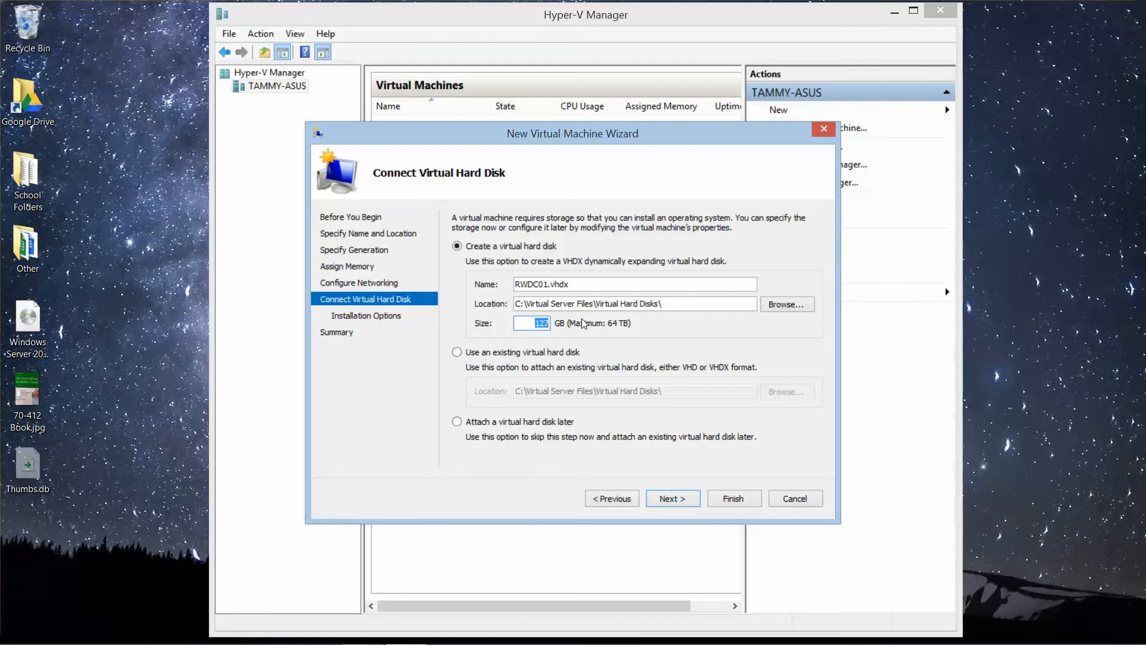
text(70)
click(673, 498)
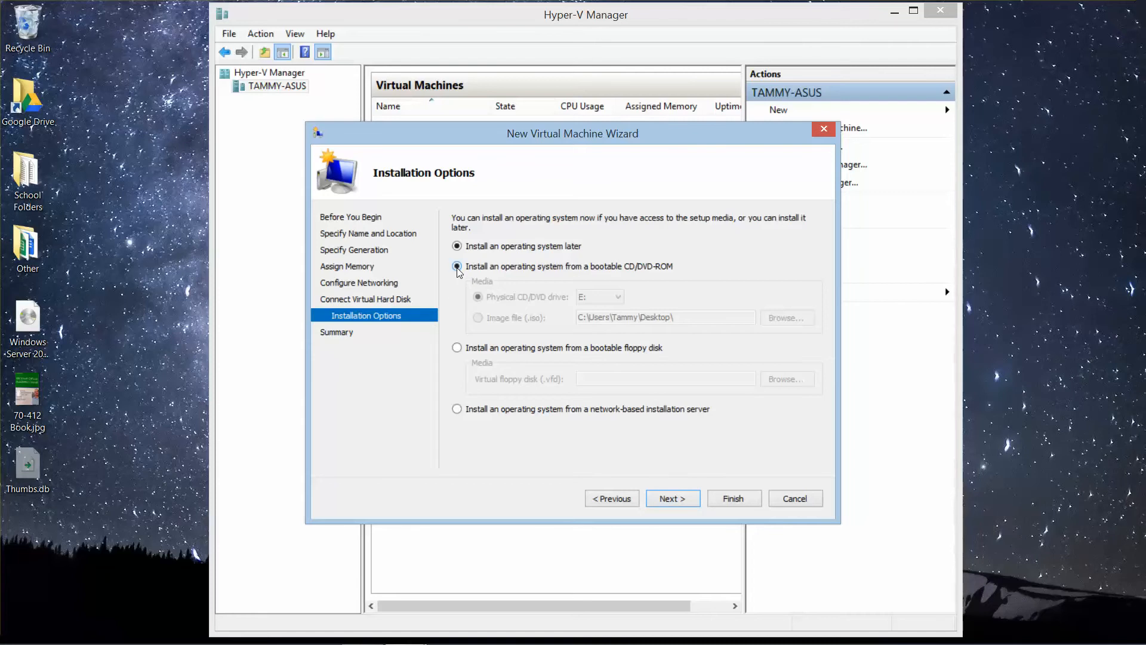
Step: Set the operating system to install from the desktop image file Windows Server 2012 Standard R2.iso and finish creating the virtual machine
click(458, 267)
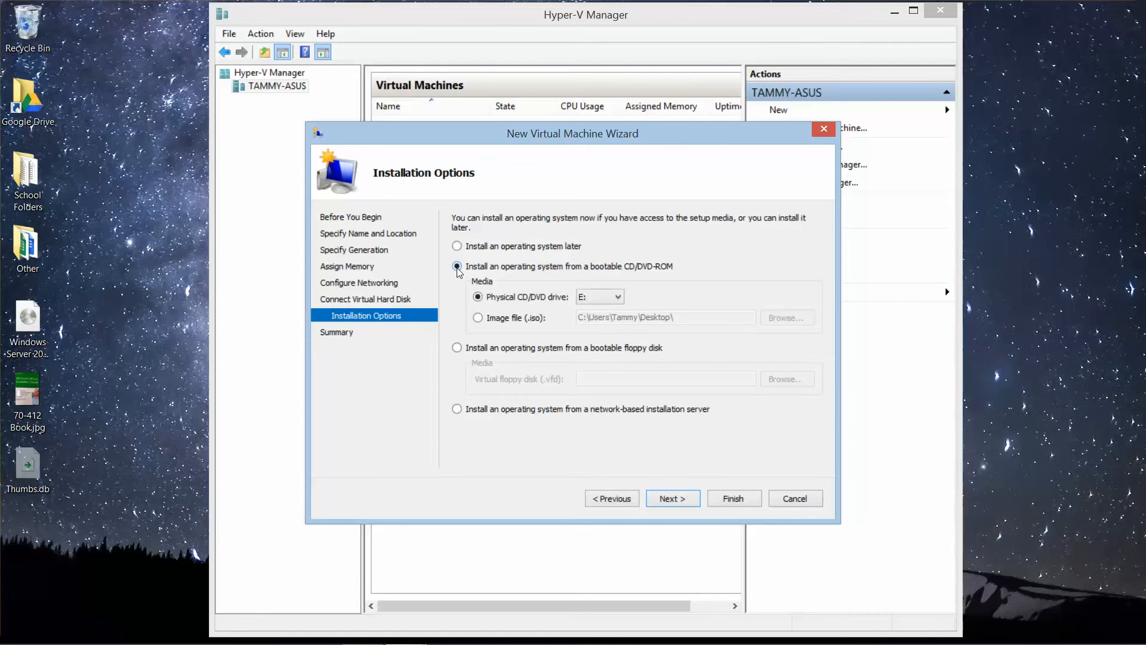
click(481, 318)
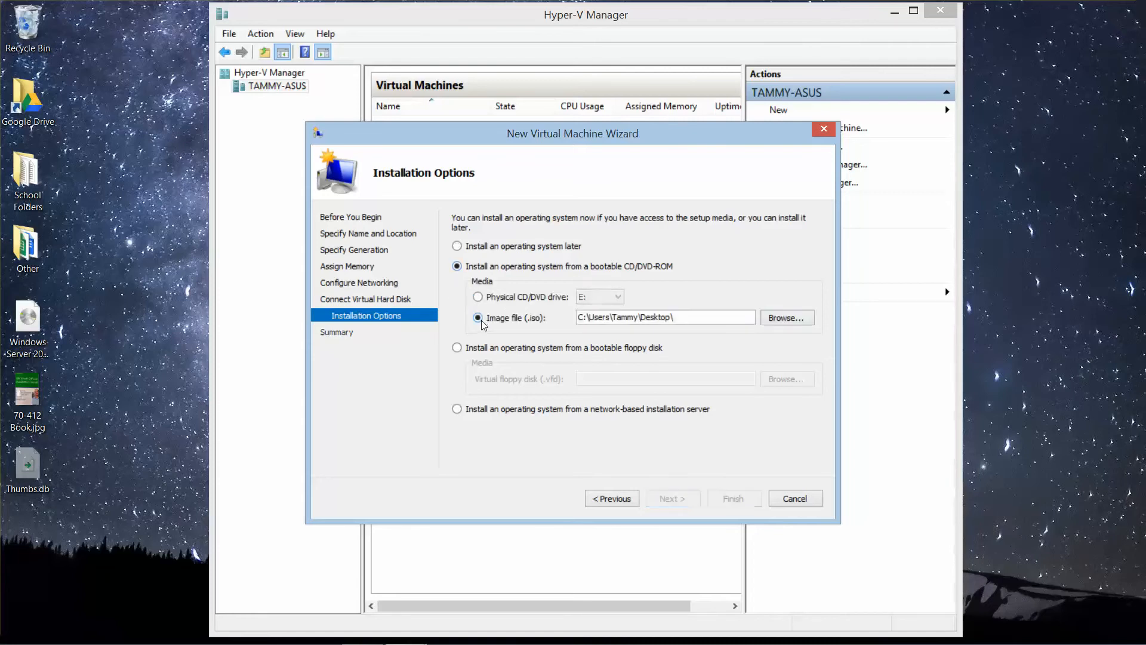
click(787, 318)
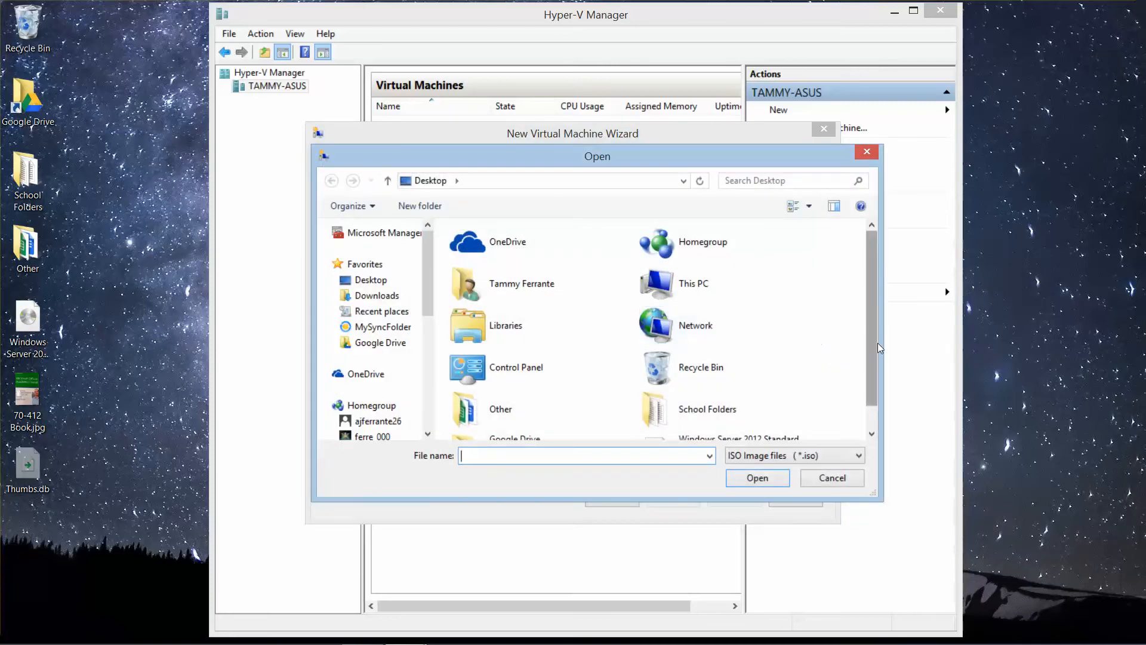
scroll(878, 348, down, 2)
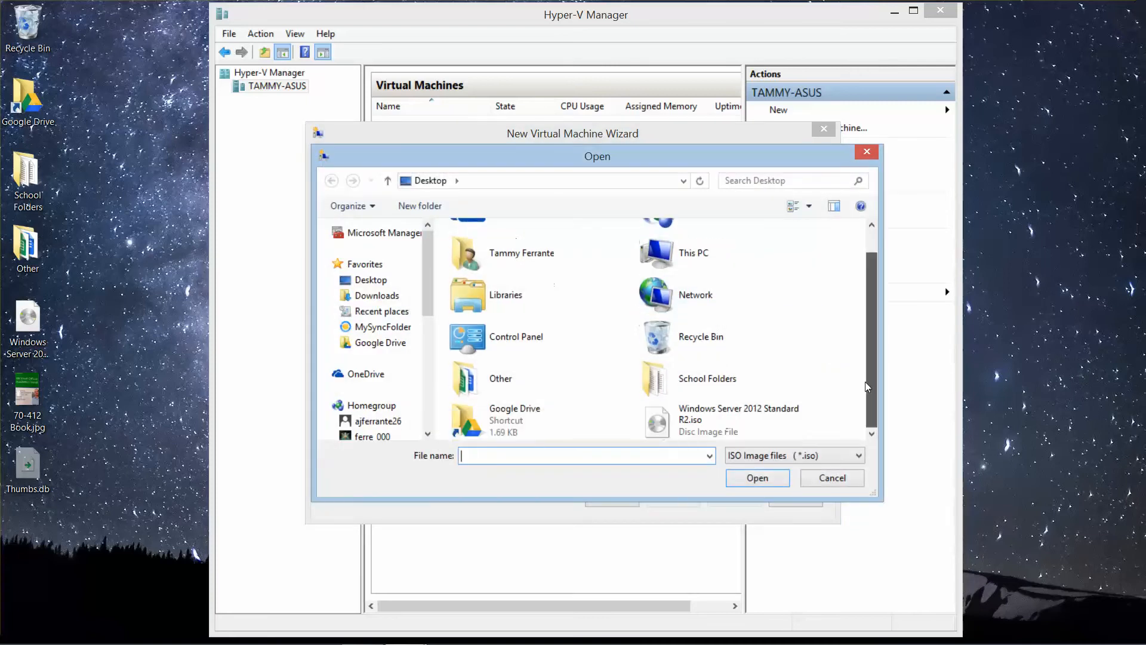
click(784, 429)
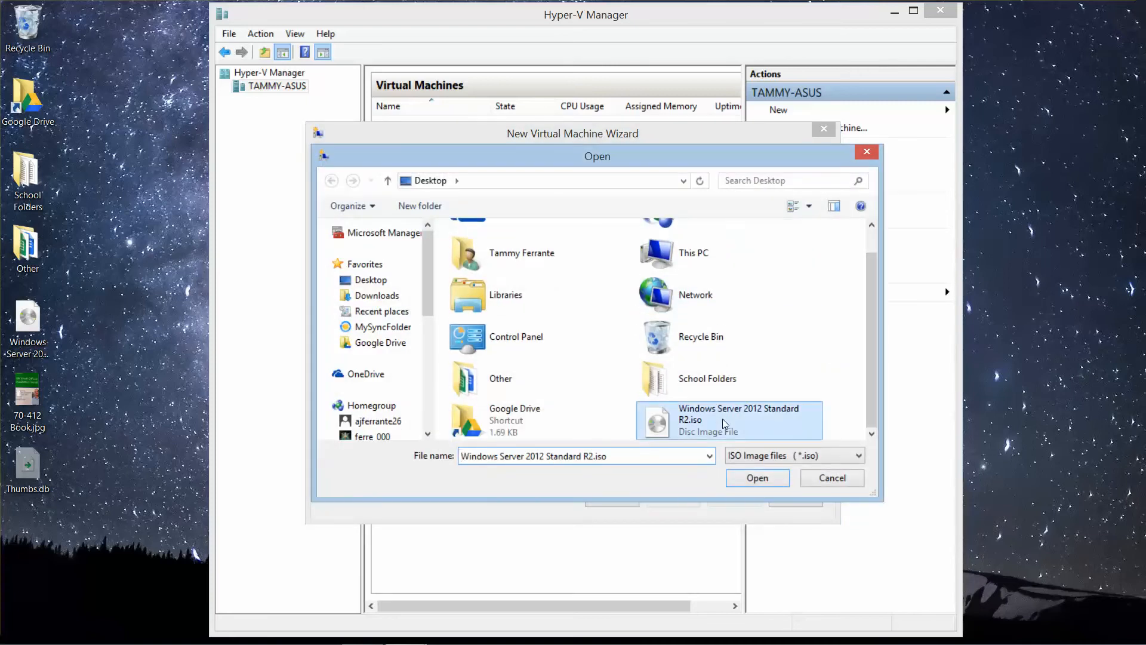
click(757, 478)
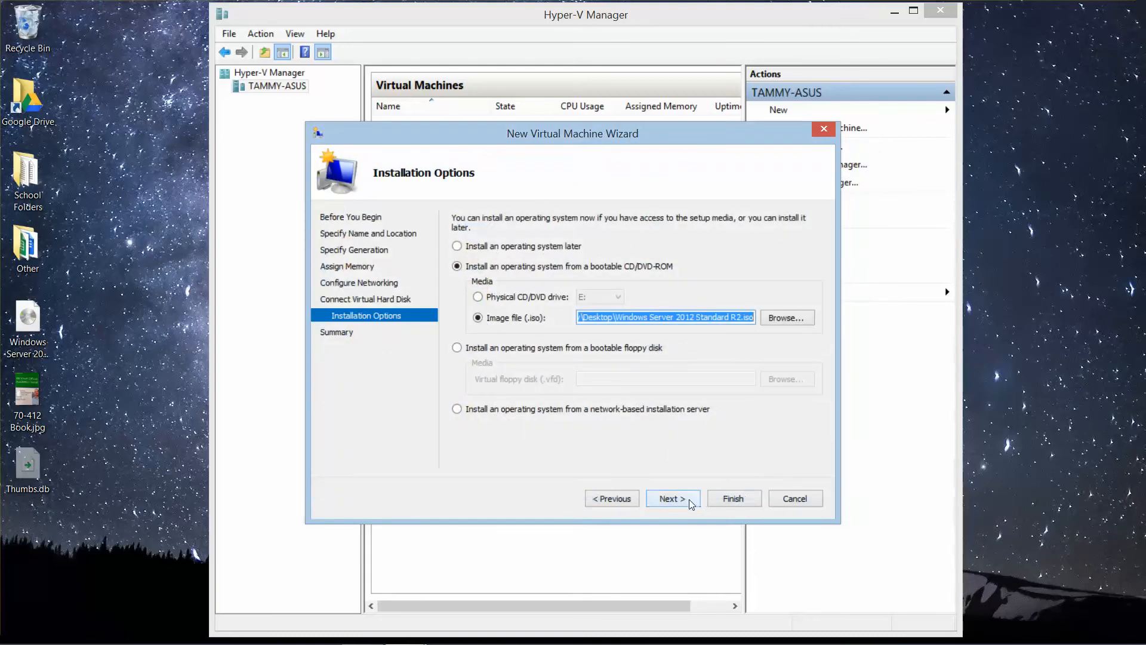
click(690, 502)
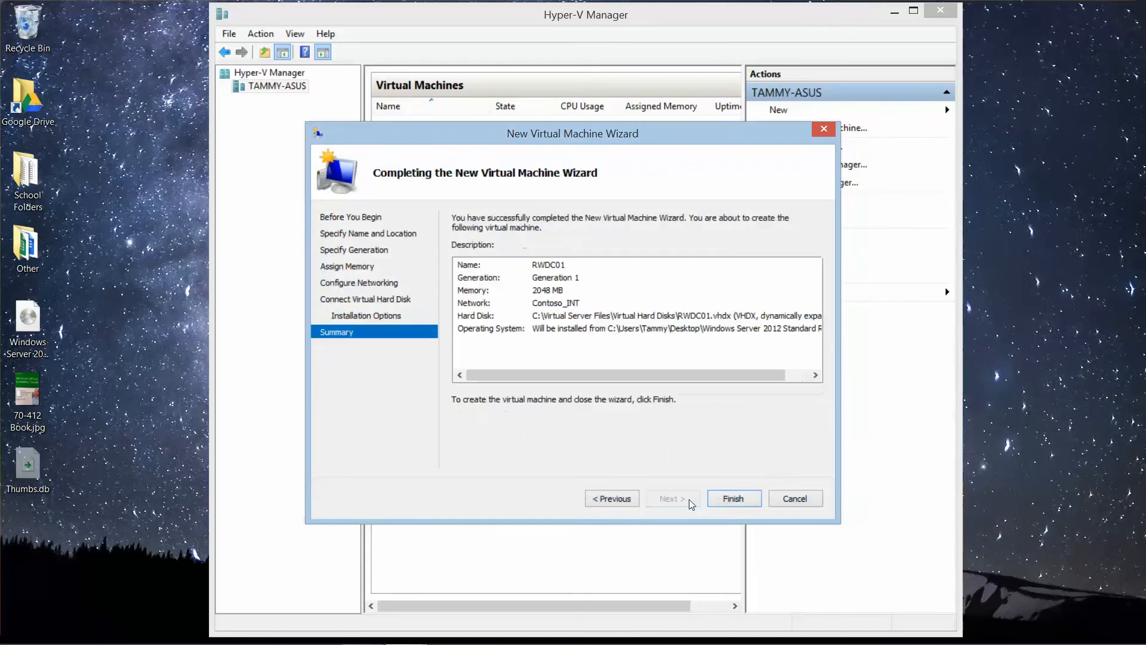
click(746, 500)
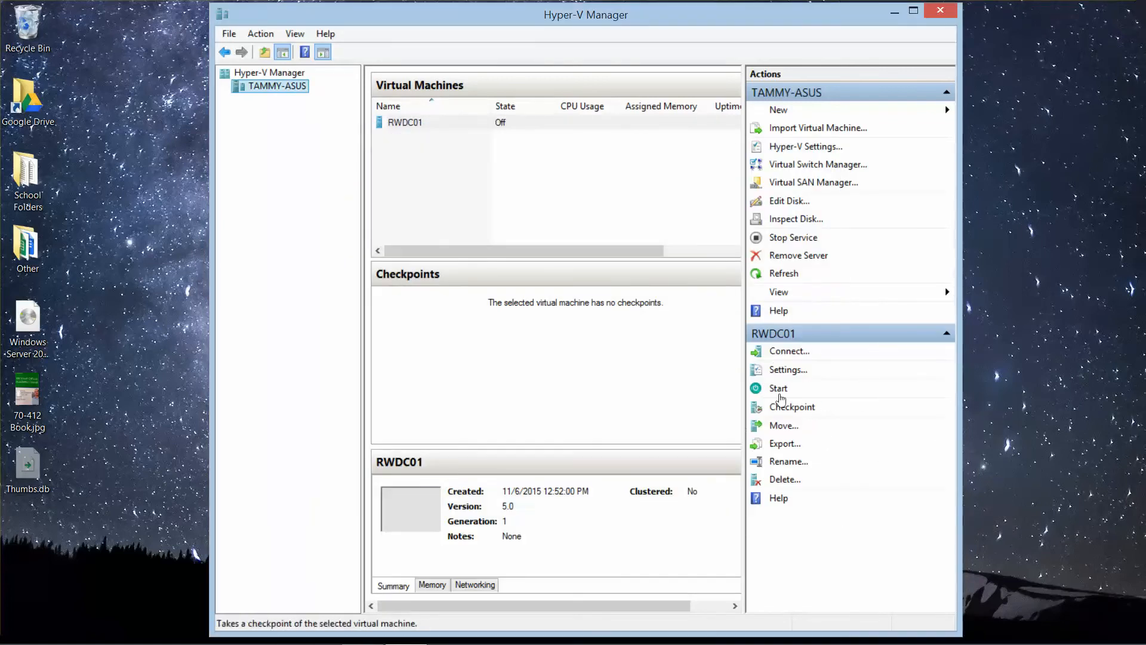
Step: Start the virtual machine RWDC01 and connect to its console, minimizing the Hyper-V Manager window
click(414, 126)
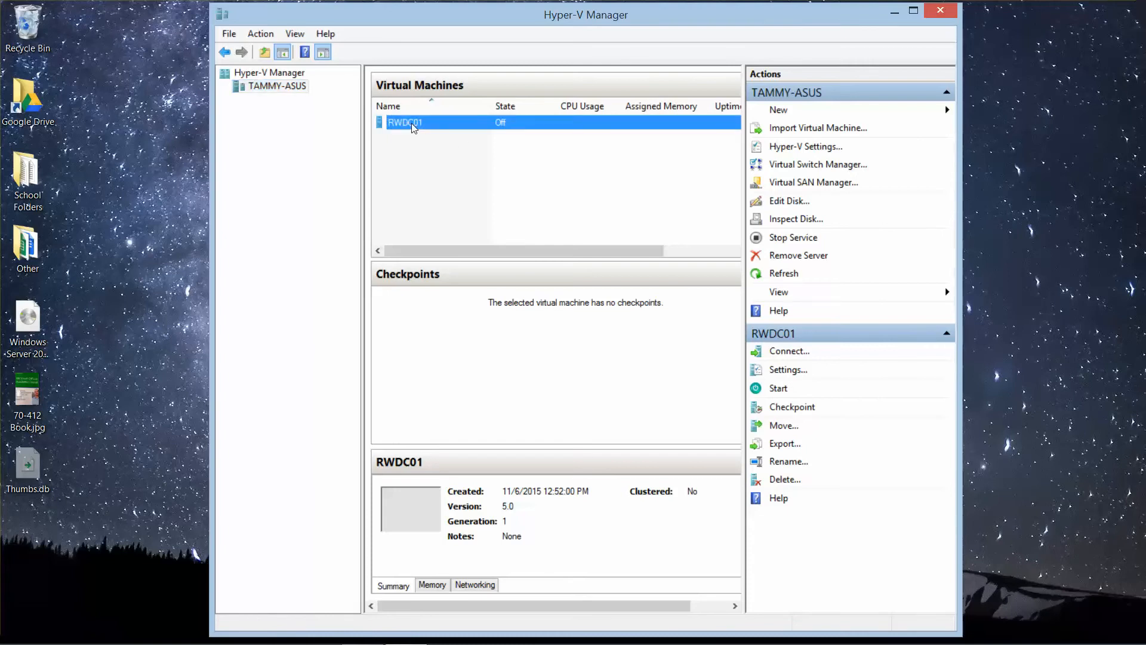
right_click(413, 127)
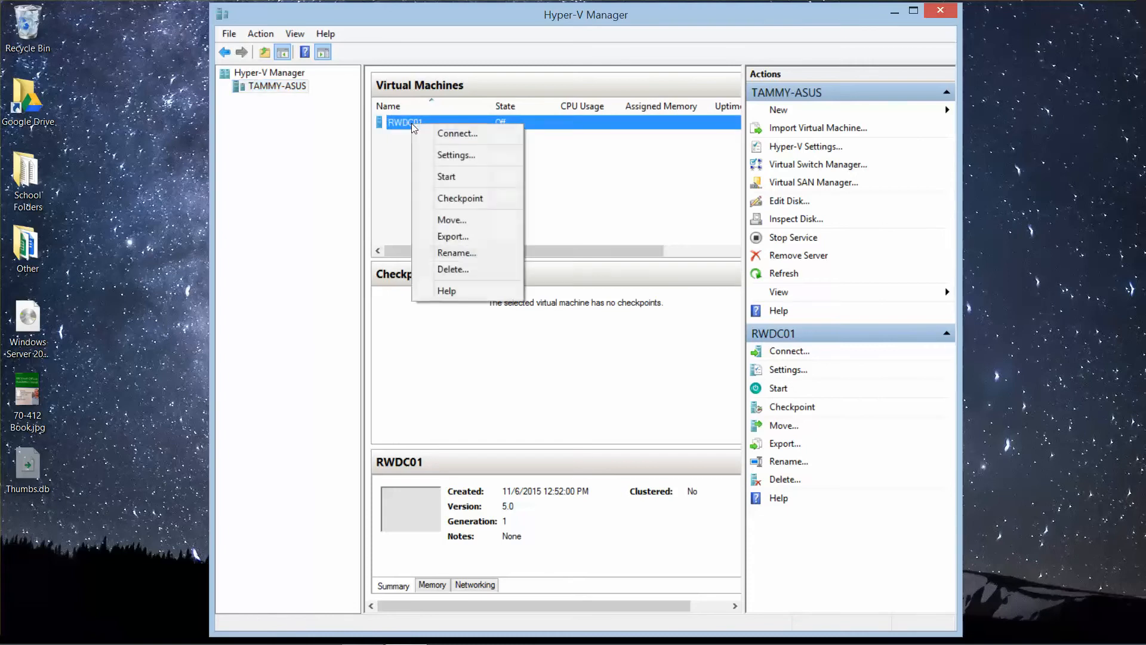
click(448, 183)
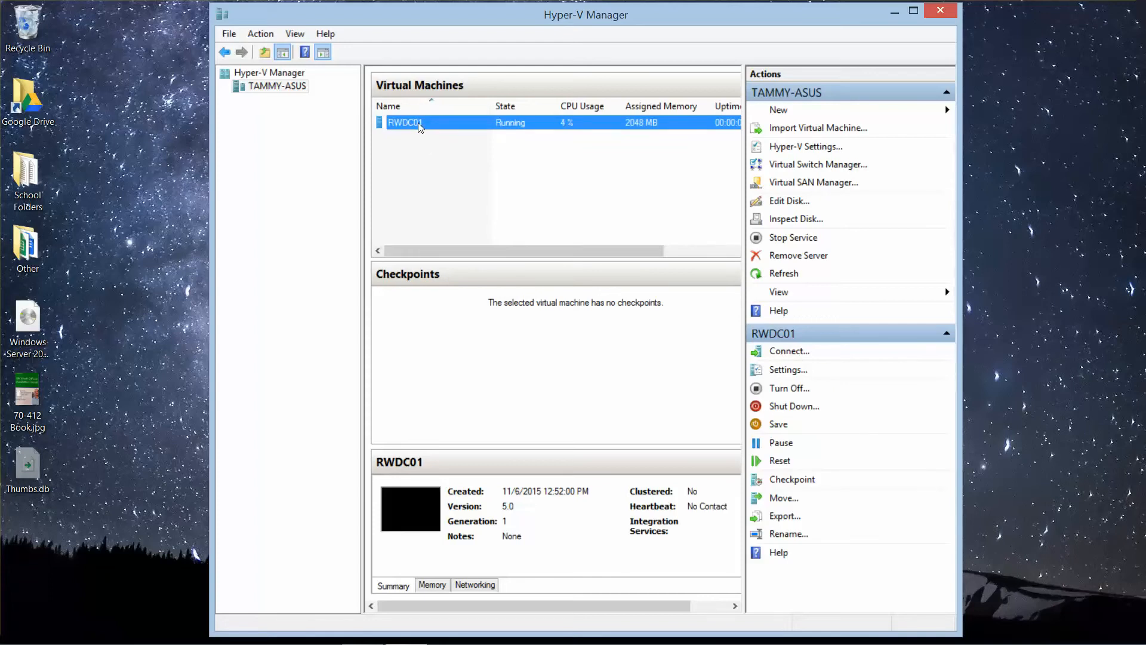
double_click(420, 126)
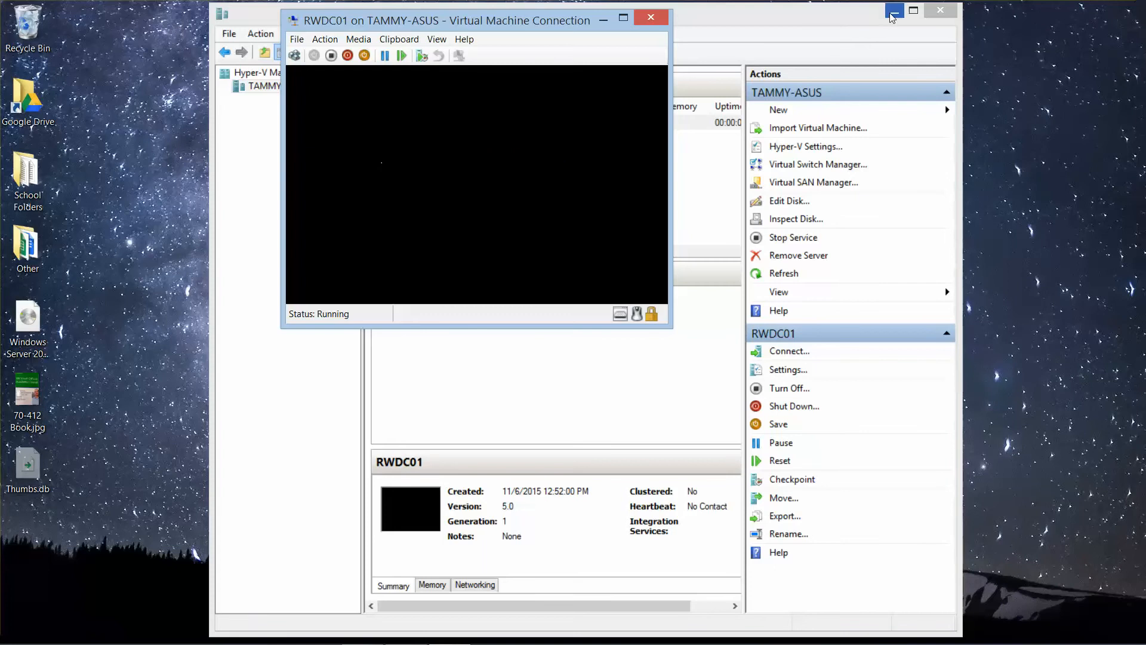
click(900, 10)
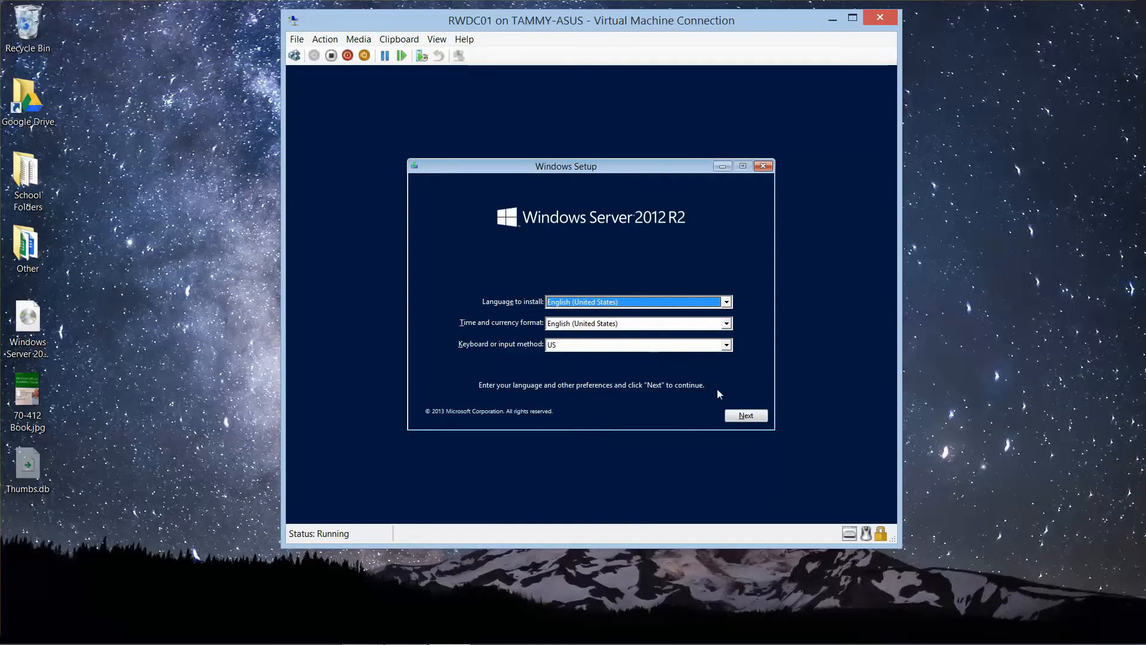
Step: Start the Windows Server 2012 R2 installation with the default language settings and choose the Windows Server 2012 R2 Standard (Server with a GUI) edition
click(745, 416)
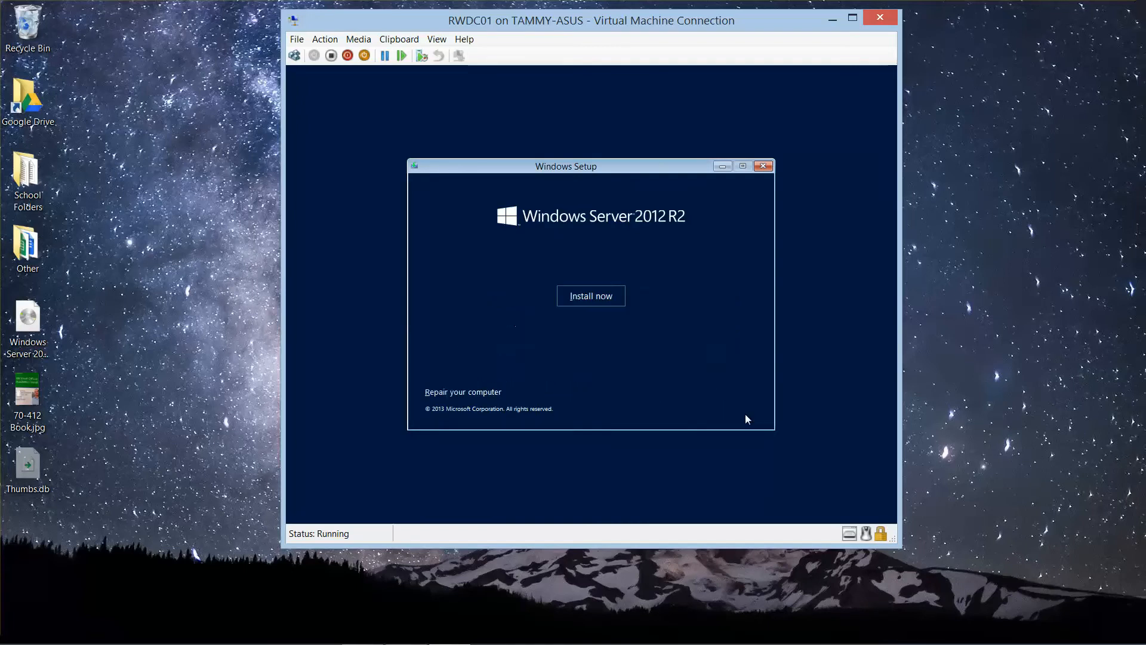
click(613, 297)
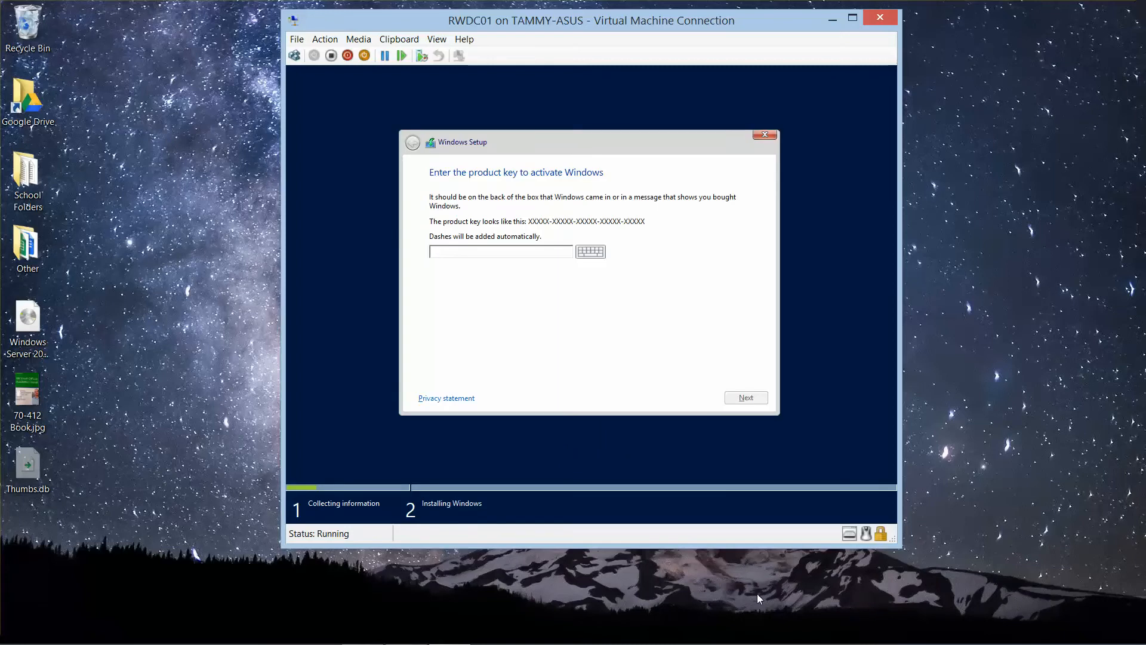
mouse_move(583, 642)
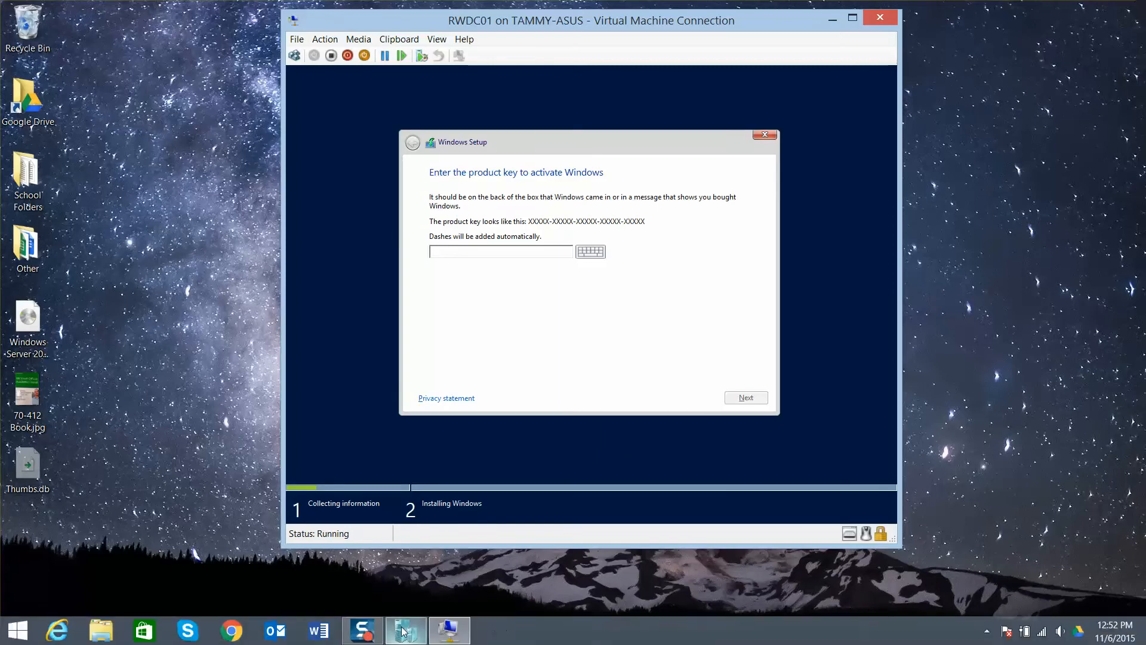
mouse_move(368, 636)
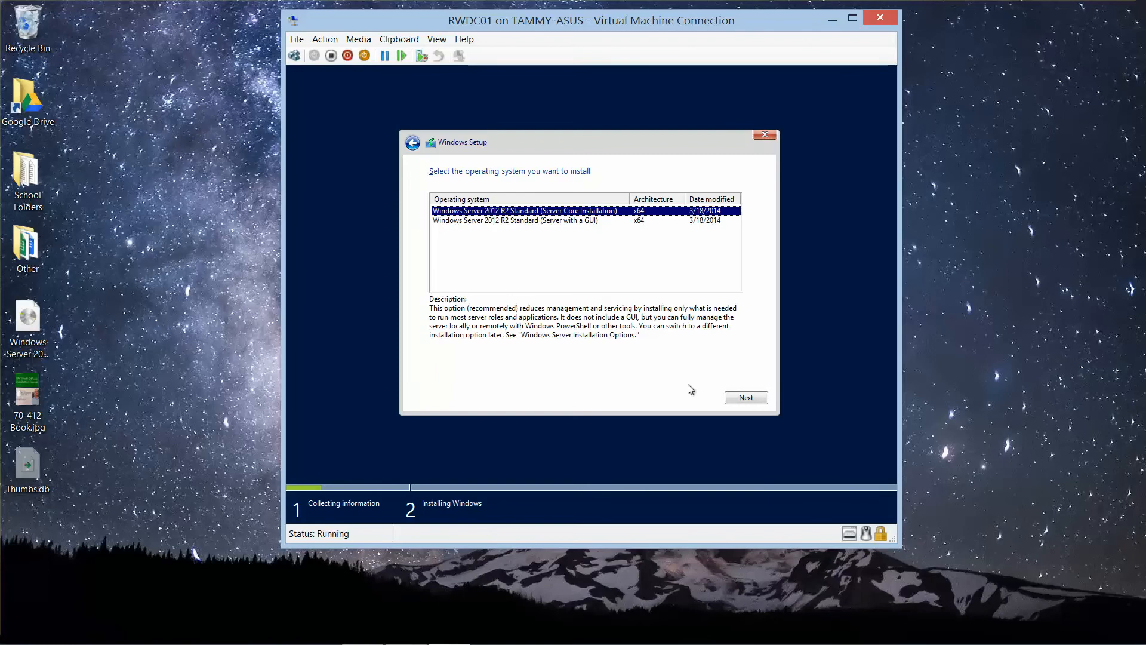
click(550, 221)
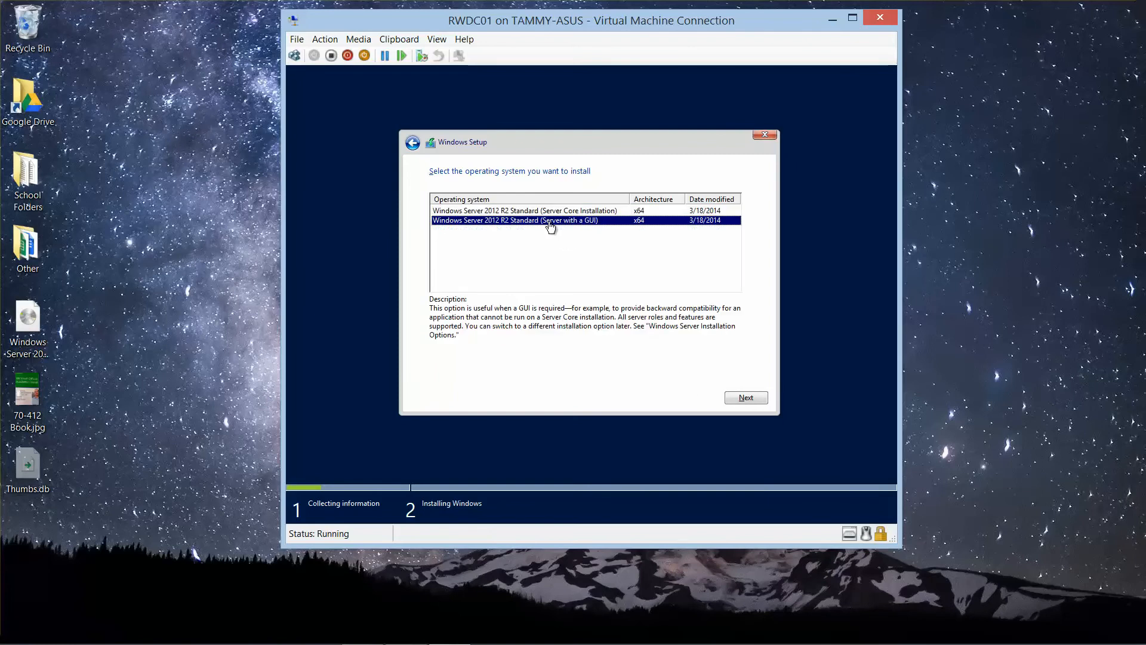
double_click(549, 221)
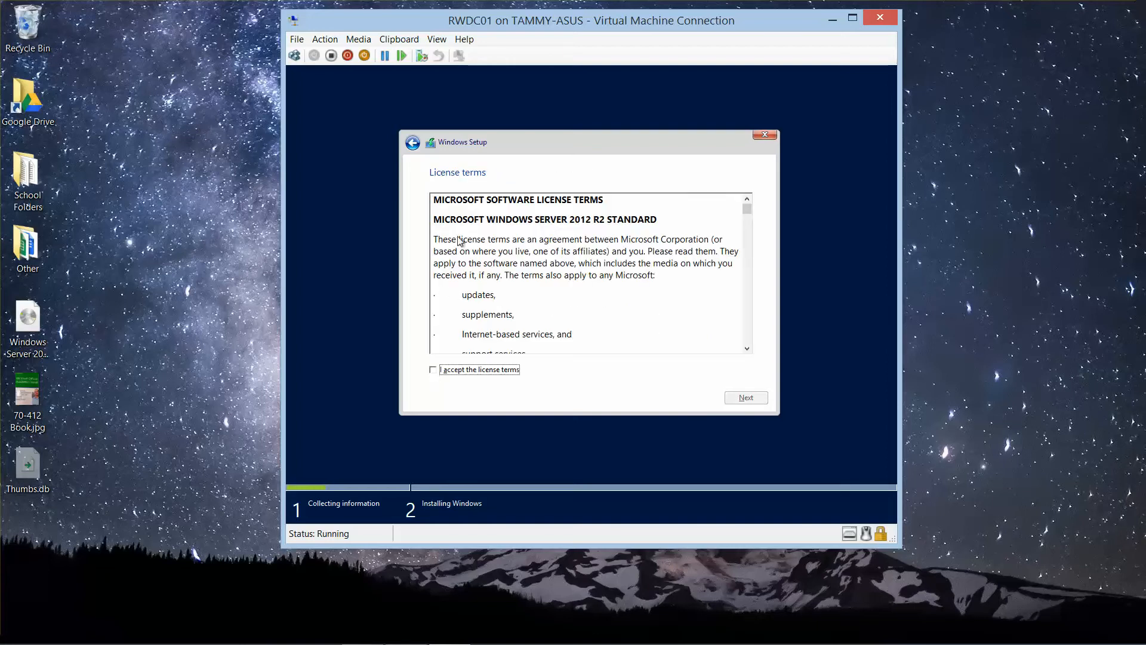
click(437, 40)
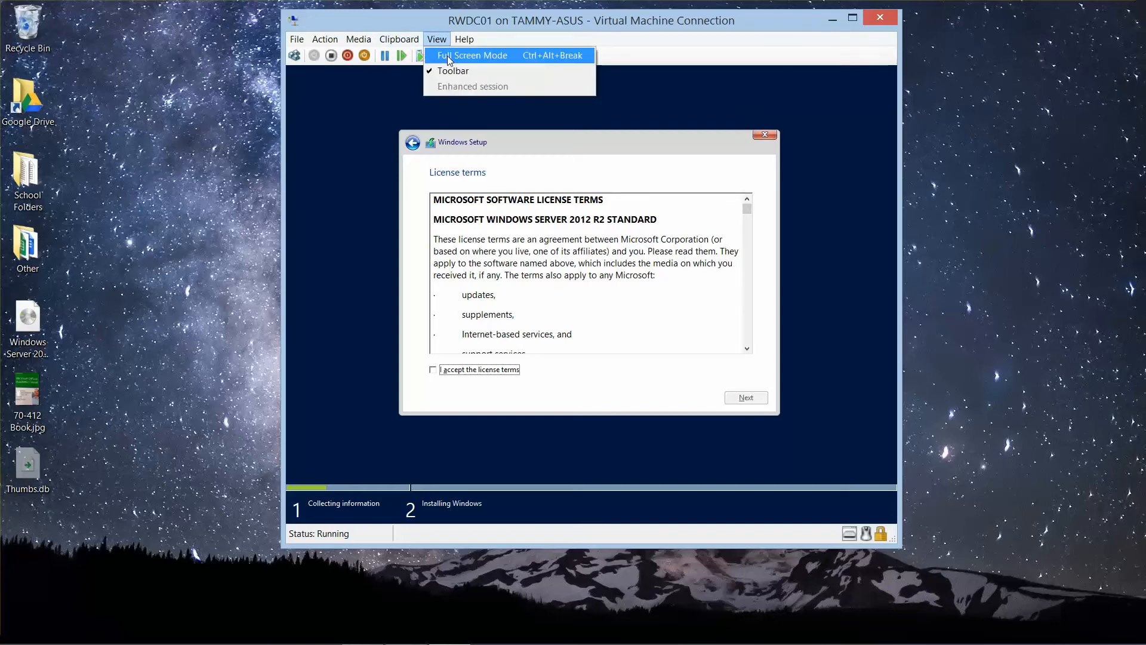
click(449, 58)
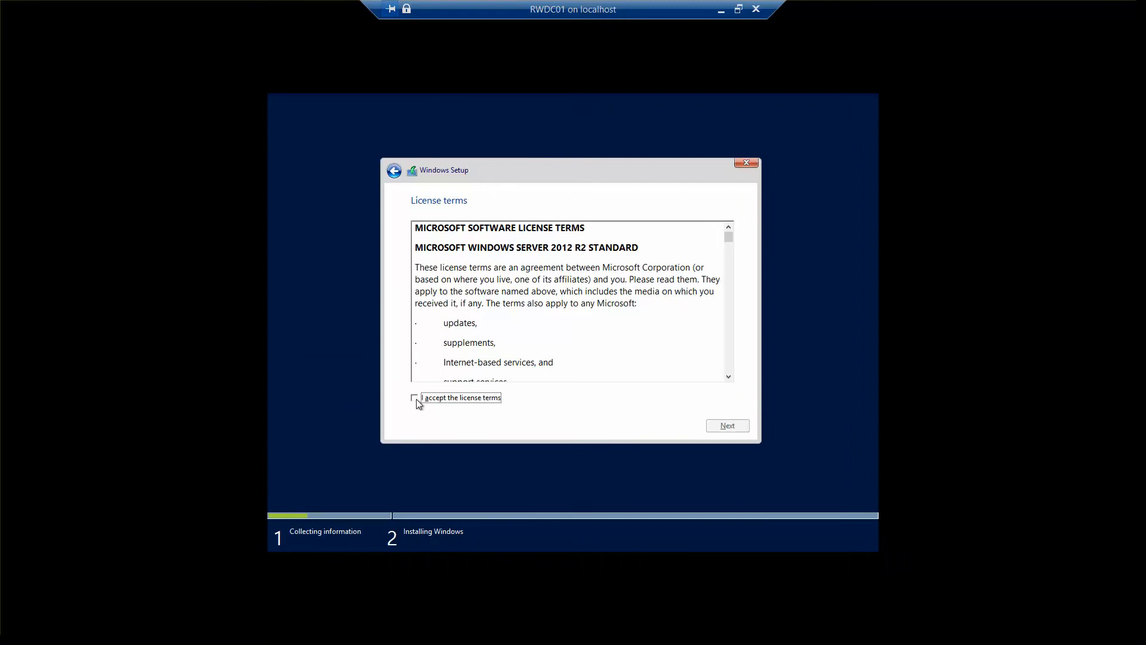
click(739, 9)
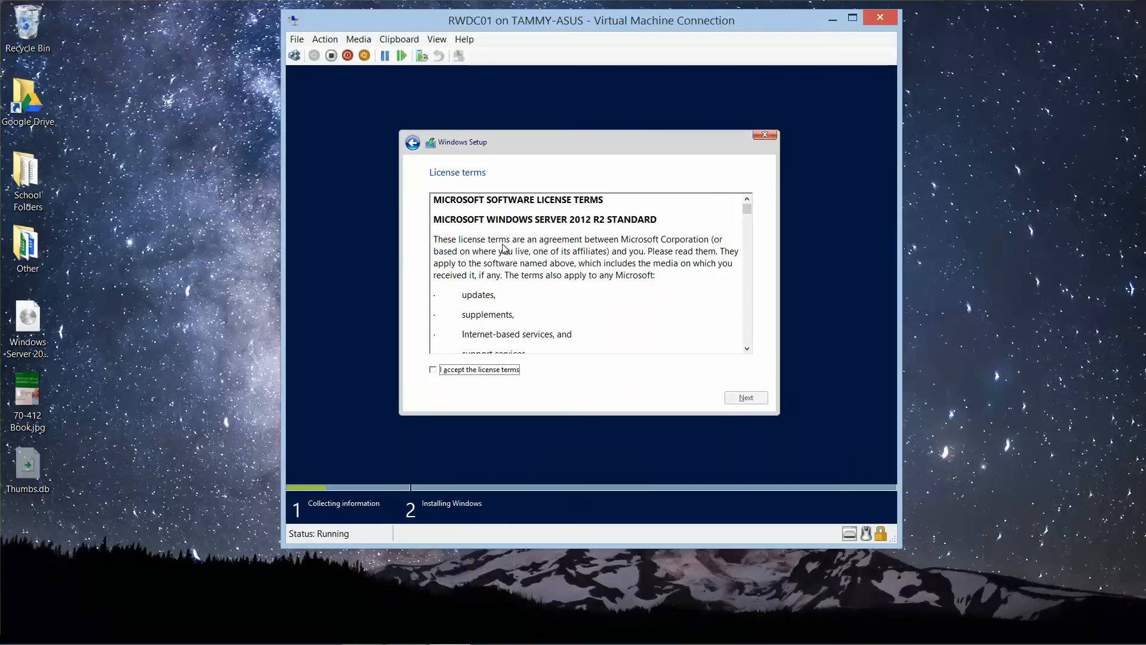
Step: Accept the license terms and start a custom, Windows-only installation on Drive 0 Unallocated Space
key(space)
key(Tab)
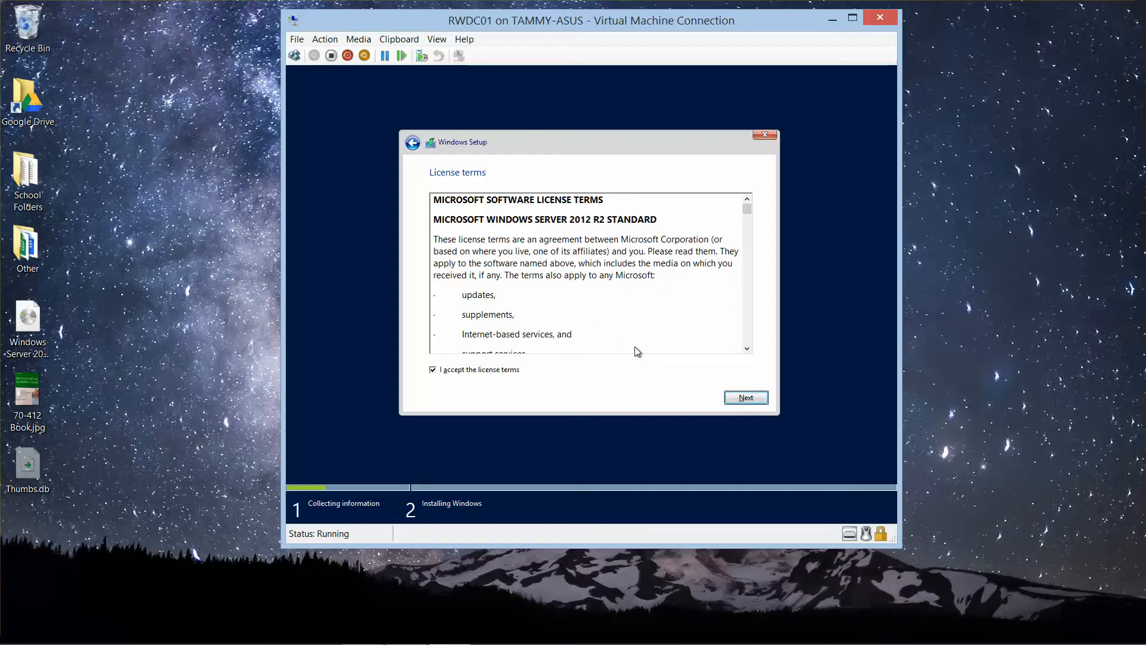
click(737, 399)
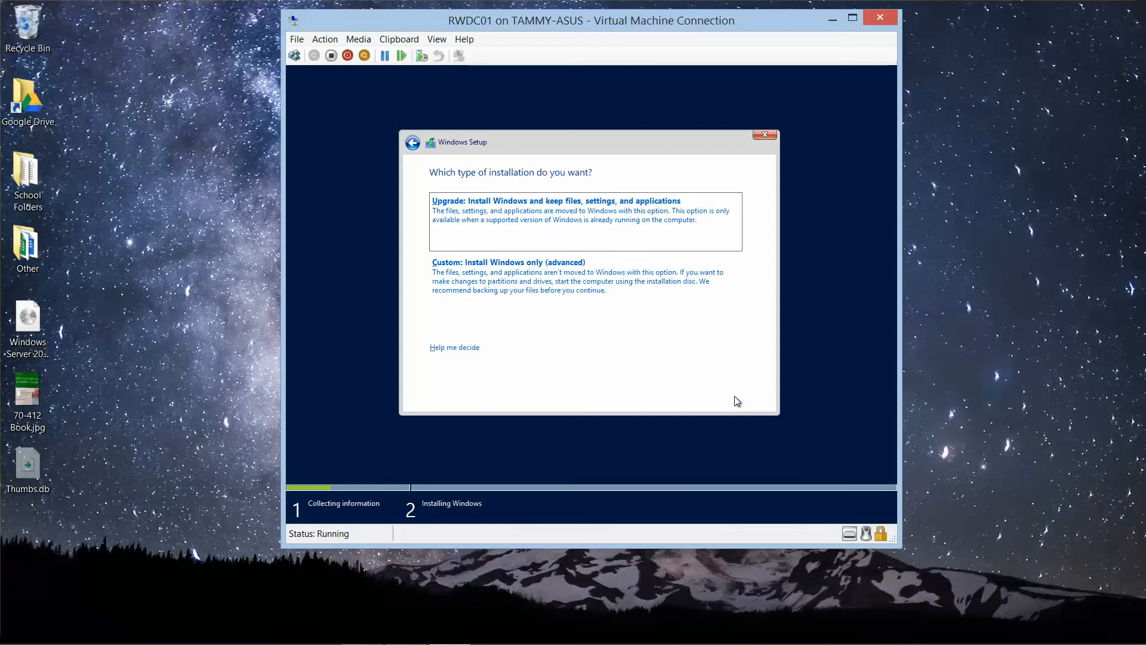
click(585, 286)
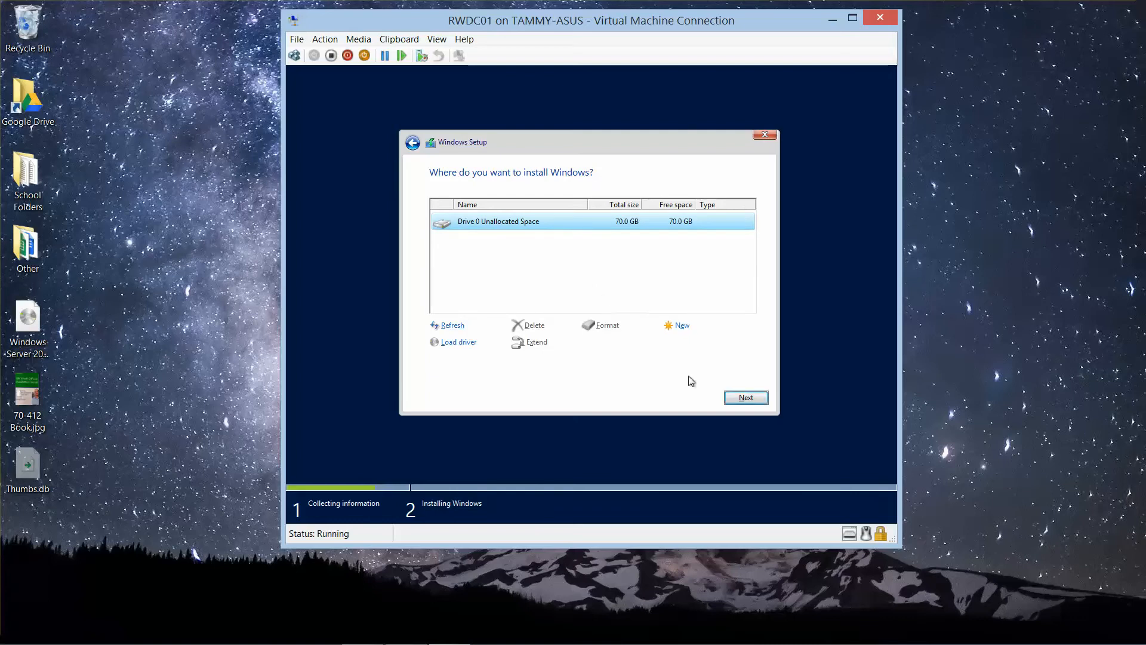
click(729, 396)
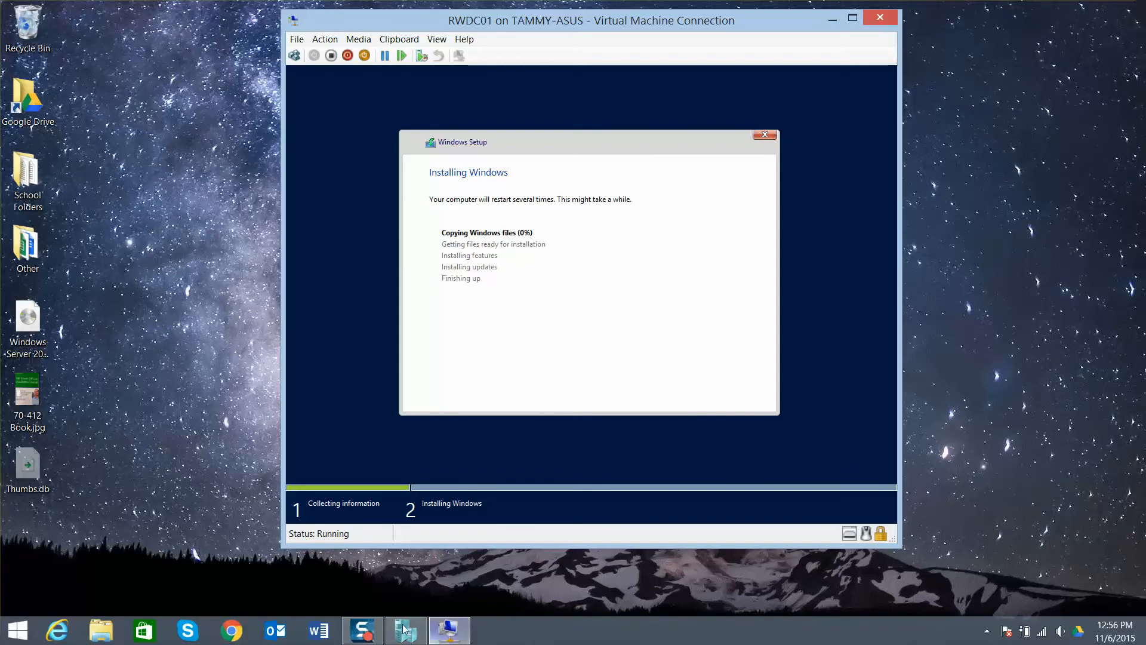
mouse_move(365, 638)
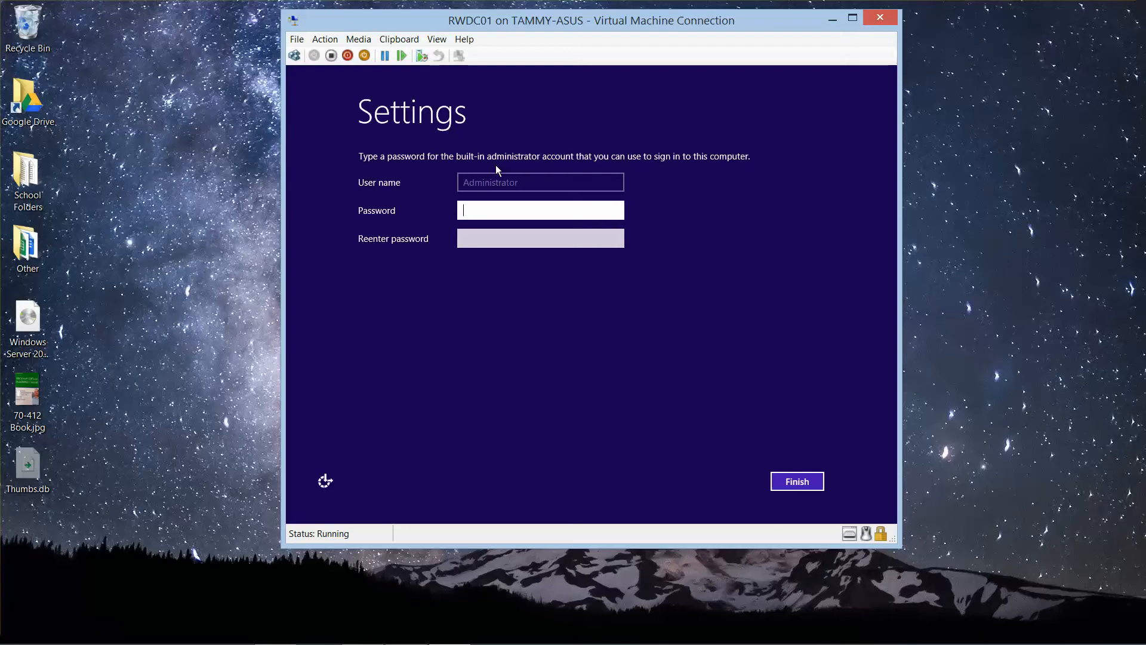
Step: Try to set the built-in Administrator account's password by entering and re-entering it
text(Pa$$w0rd)
click(615, 210)
click(507, 238)
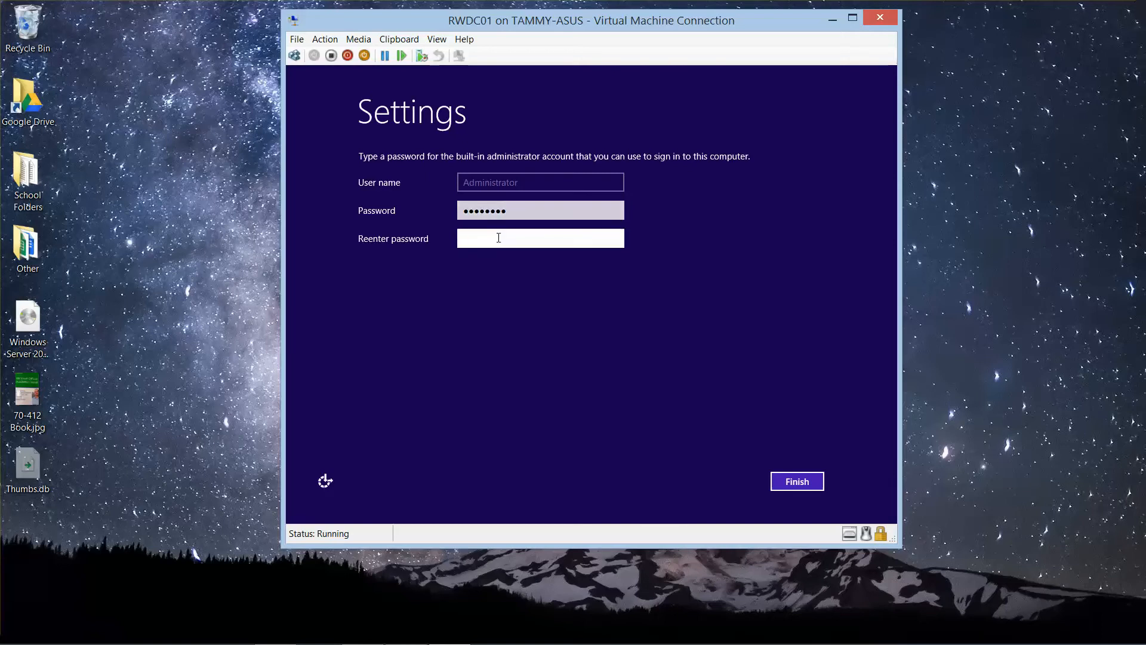
text(Pa$$w00rd)
key(Return)
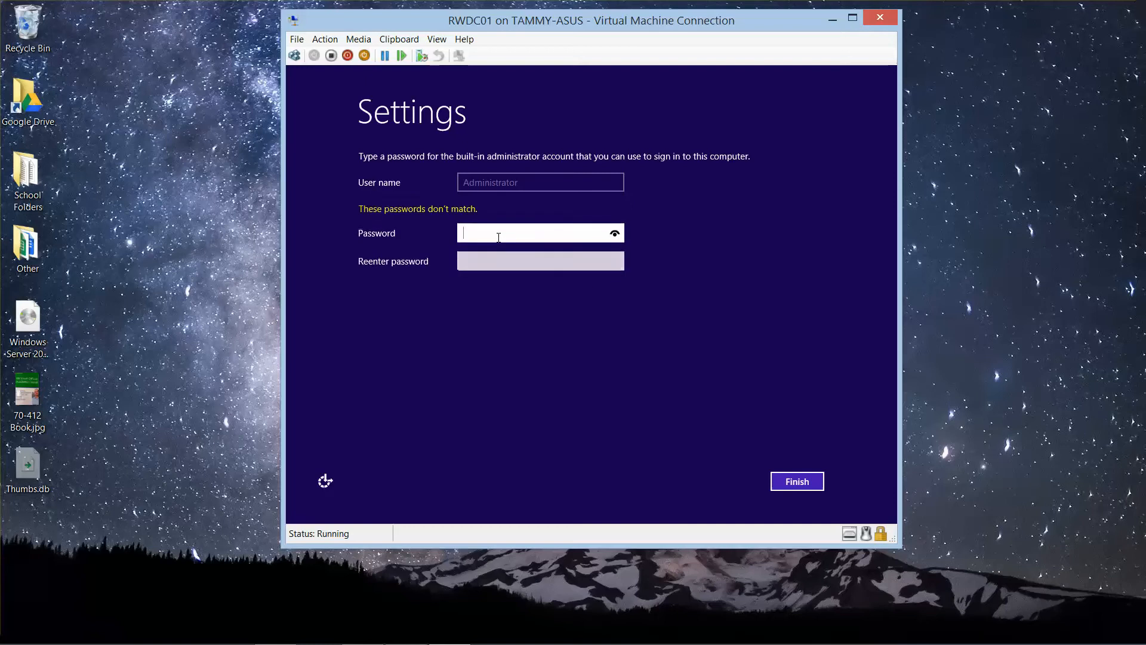
Step: Enter the password for the built-in Administrator account again in both the password and confirmation fields
text(Pa$$w0rd)
key(Tab)
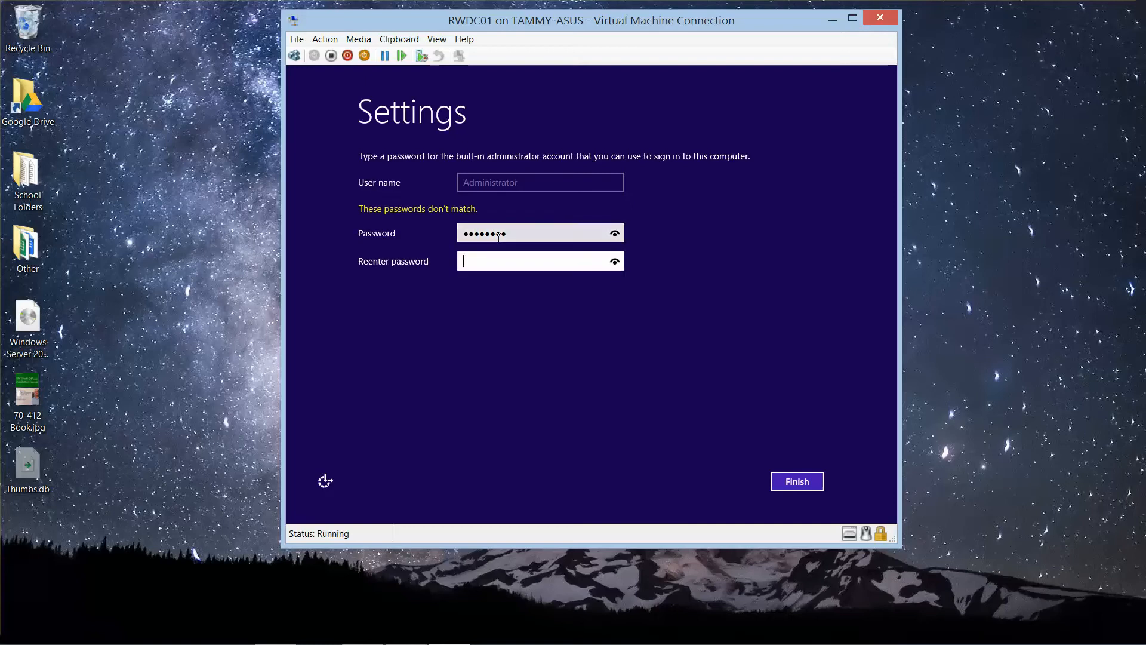
text(Pa$$w0r)
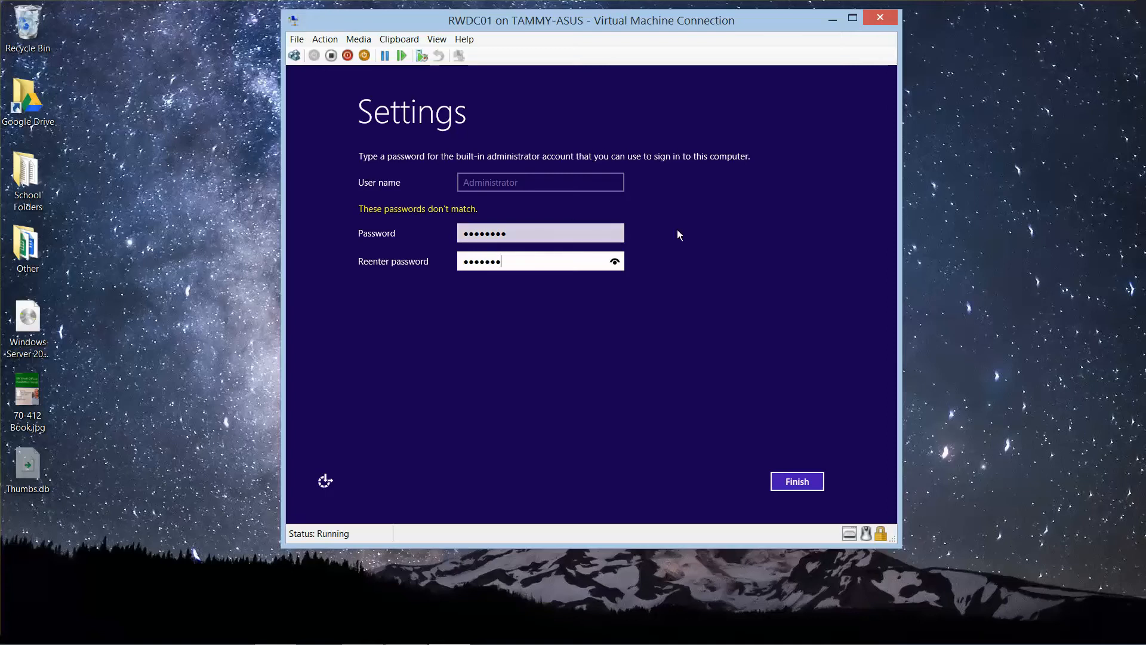
Step: Reveal and correct the re-entered Administrator password, compare it with the first entry and finish the settings
click(615, 261)
key(BackSpace)
key(BackSpace)
key(BackSpace)
key(BackSpace)
key(BackSpace)
key(BackSpace)
key(BackSpace)
text(Pa$$word)
click(614, 261)
key(BackSpace)
key(BackSpace)
key(BackSpace)
key(BackSpace)
key(BackSpace)
key(BackSpace)
text(Pa$$word)
click(615, 262)
click(615, 234)
click(797, 481)
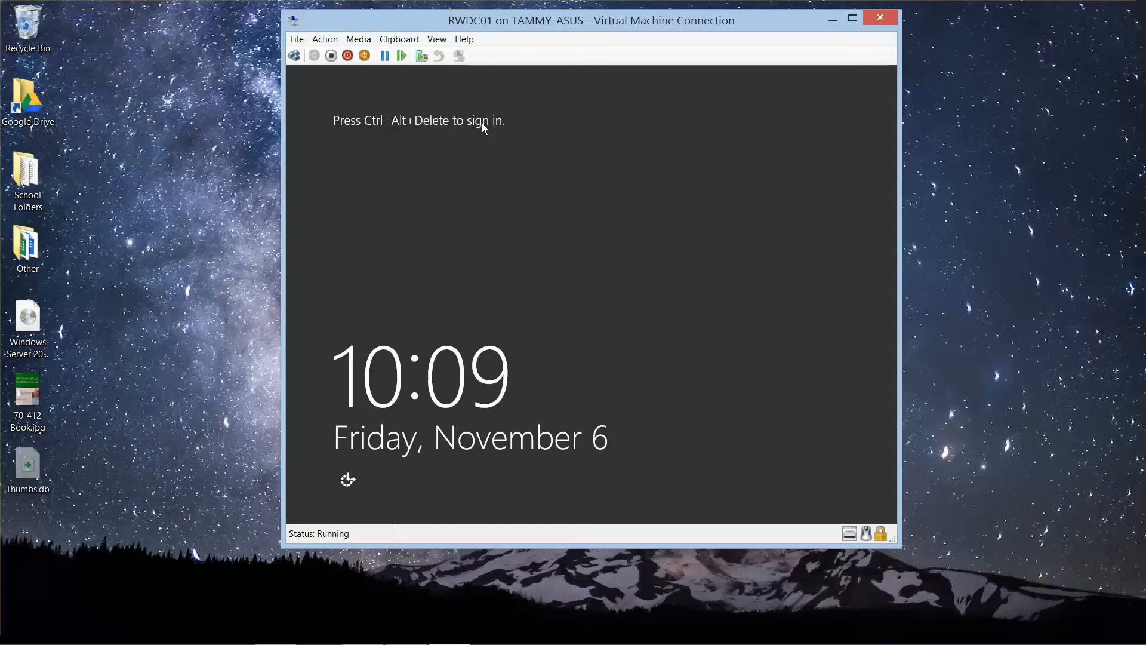
Step: Unlock the virtual machine's sign-in screen and sign in as Administrator with the account password
key(ctrl+alt+End)
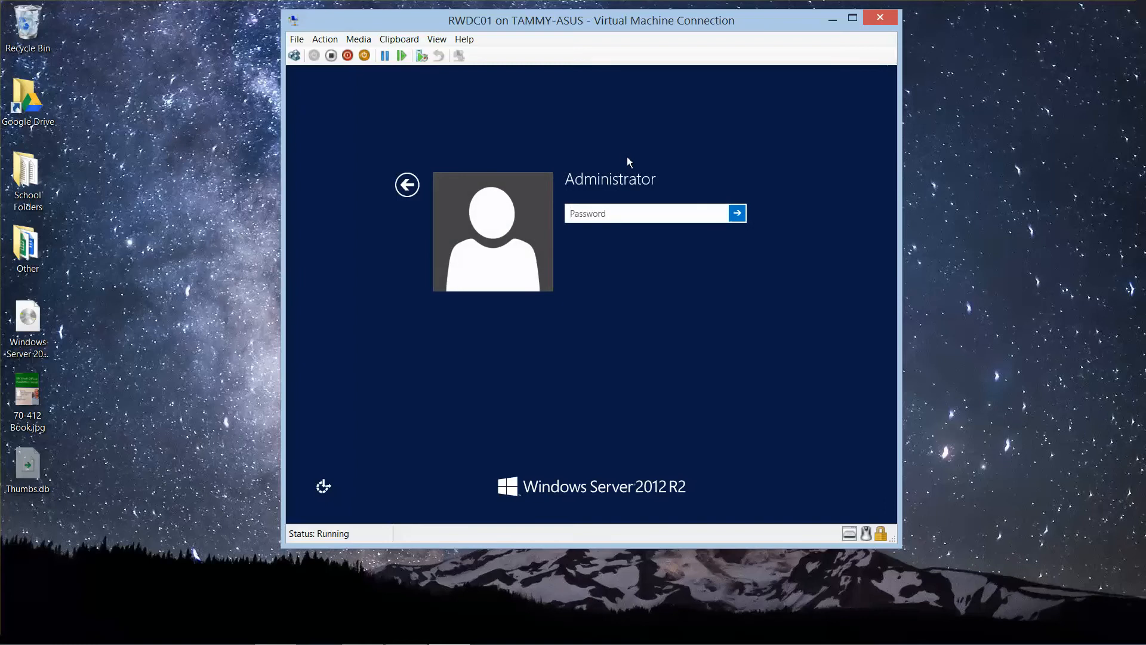
text(Pa$$w0rd)
key(Return)
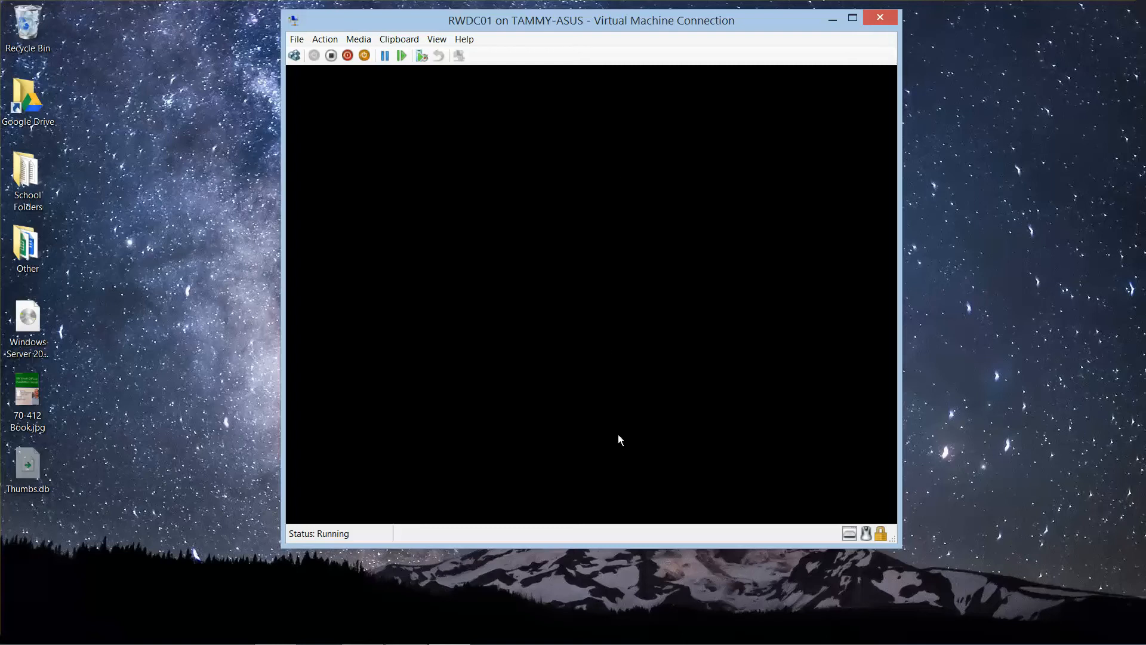
mouse_move(788, 643)
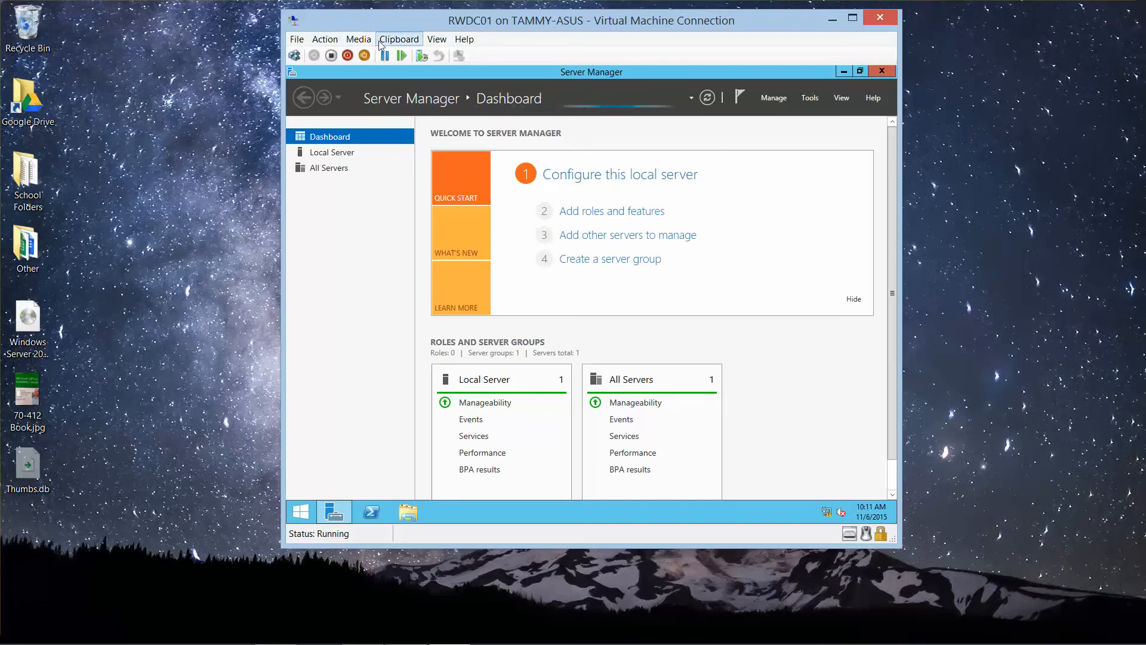
Step: Switch the virtual machine connection to full screen mode and open the Local Server properties in Server Manager
click(431, 40)
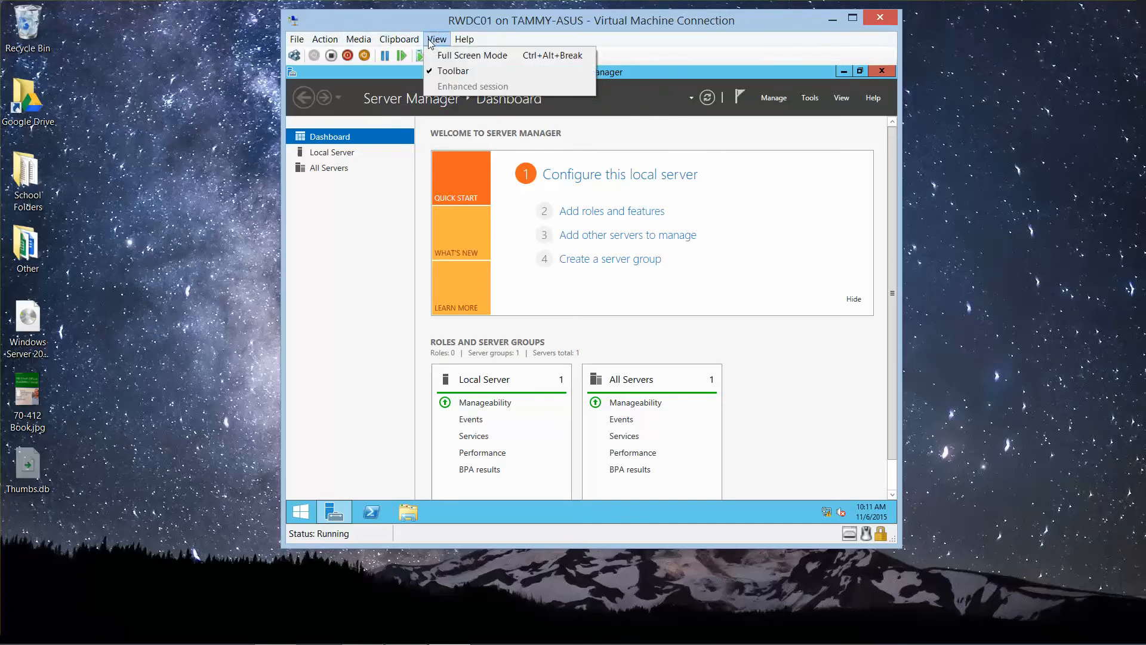
click(443, 54)
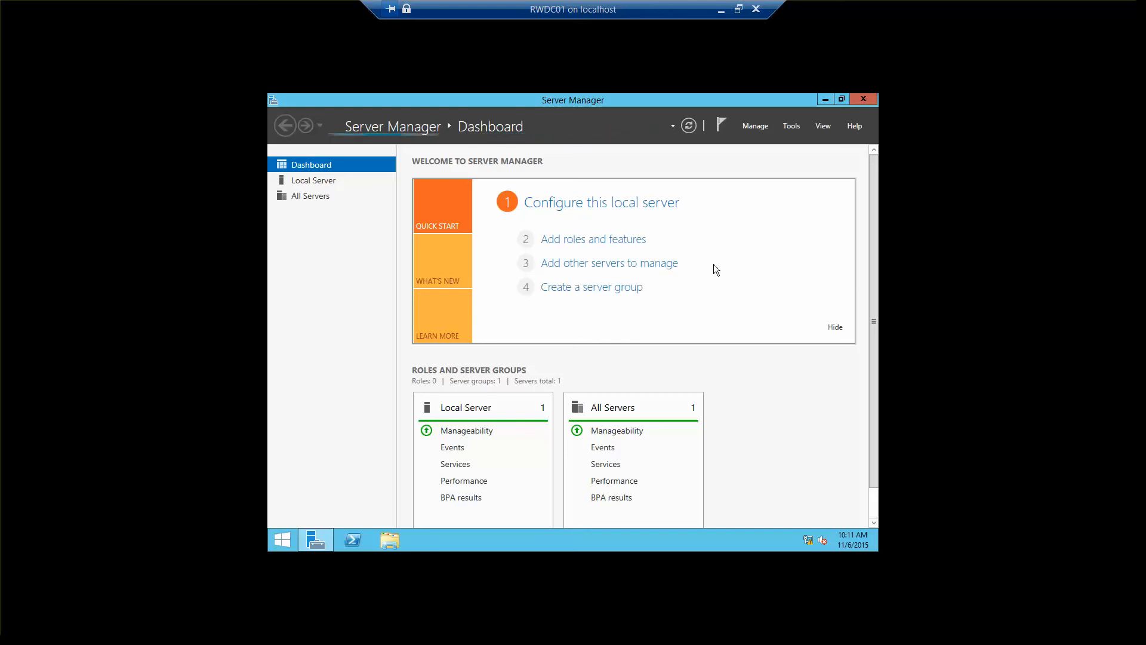
click(320, 187)
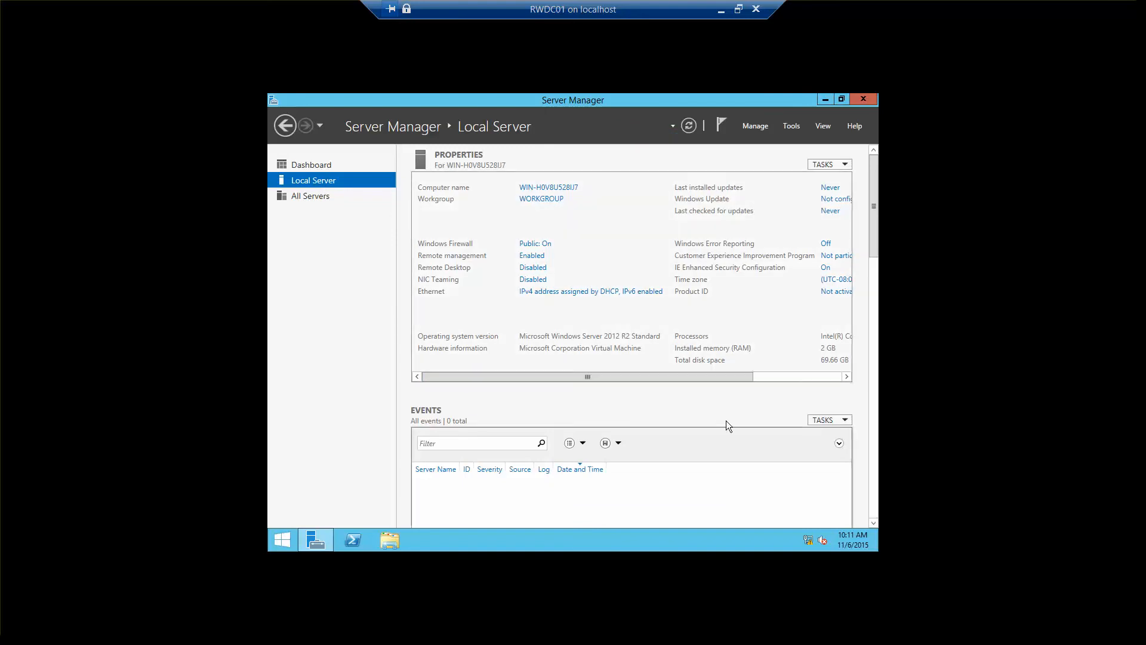
Step: Change the server's time zone to (UTC-05:00) Eastern Time (US & Canada)
click(843, 280)
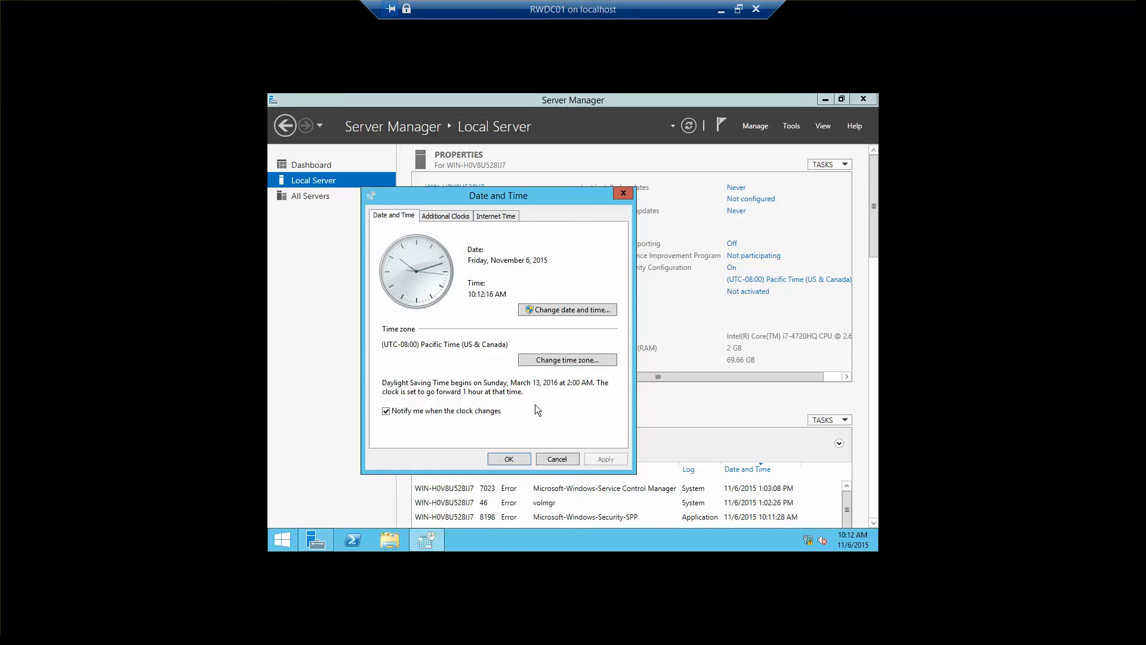
click(577, 366)
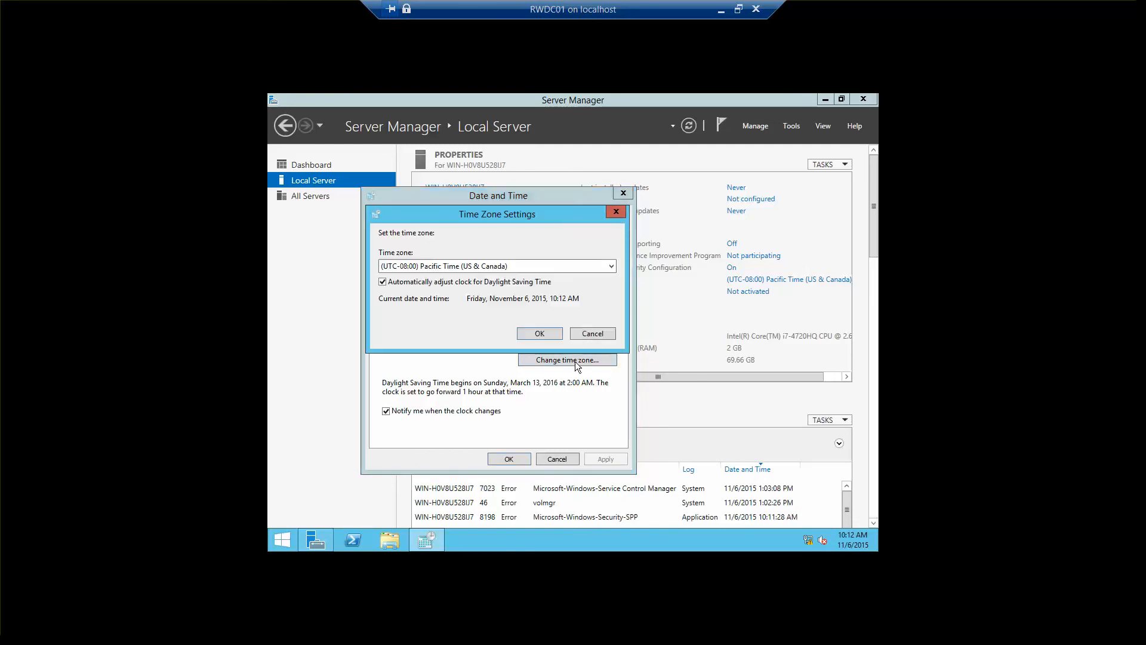
click(535, 265)
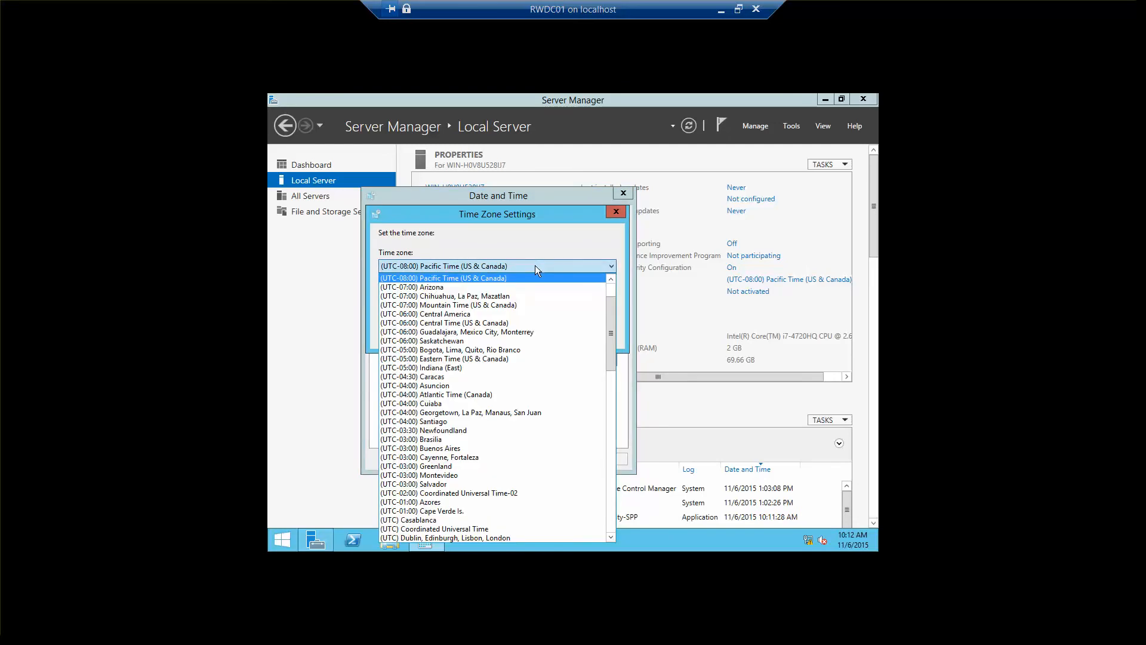
click(450, 359)
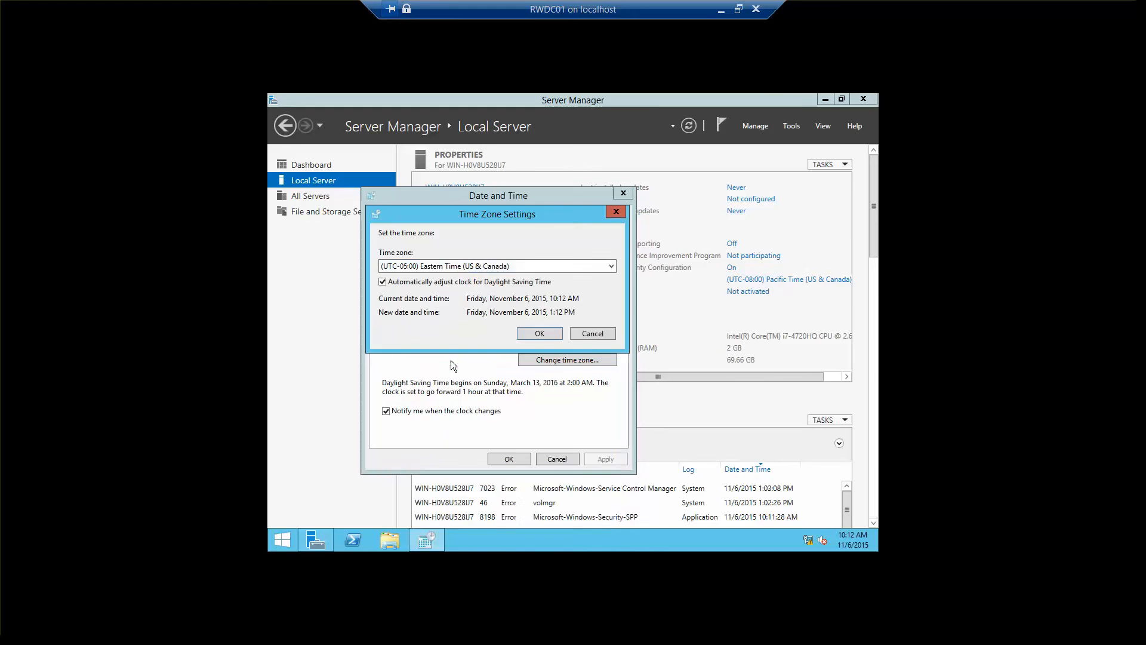
click(550, 335)
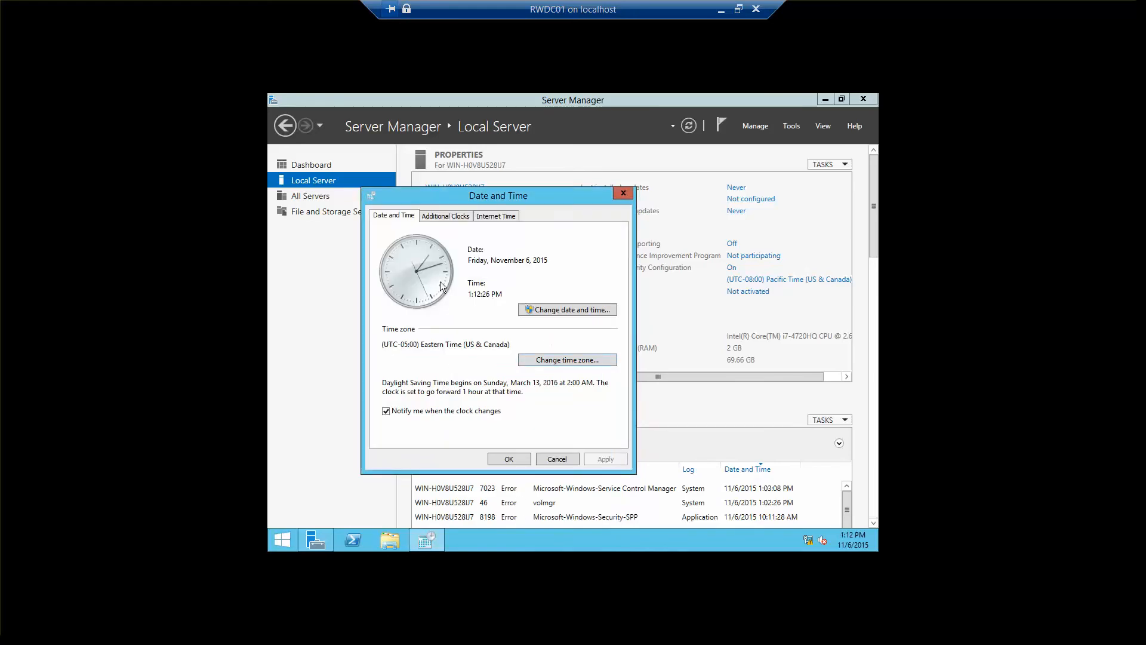
click(506, 459)
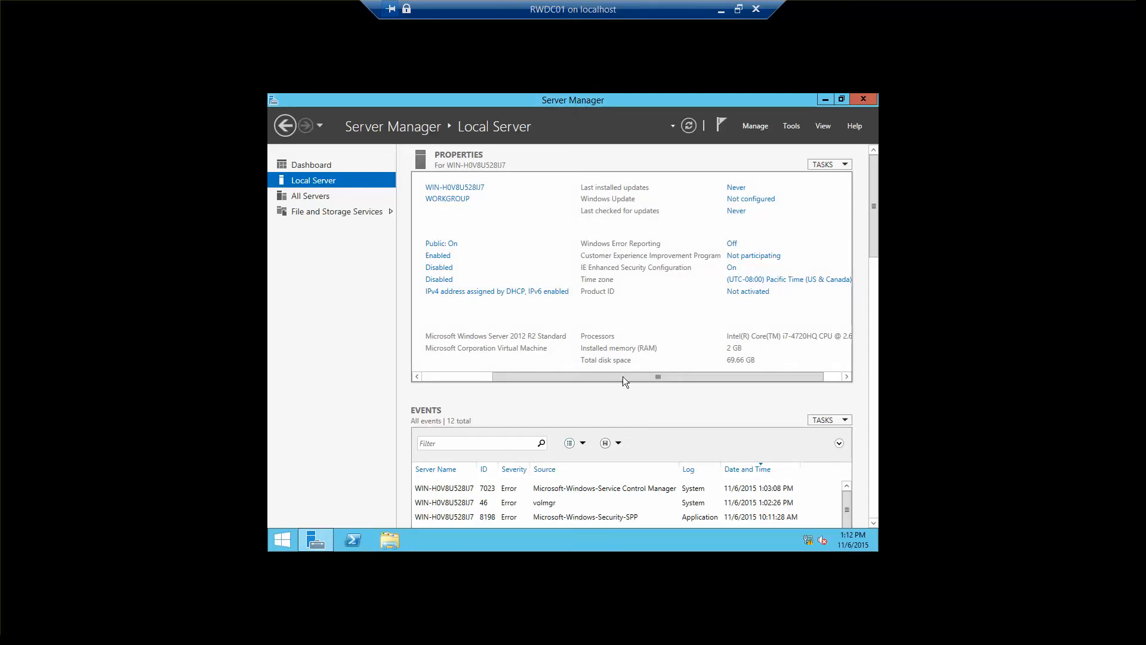
drag(626, 374, 504, 370)
mouse_move(809, 543)
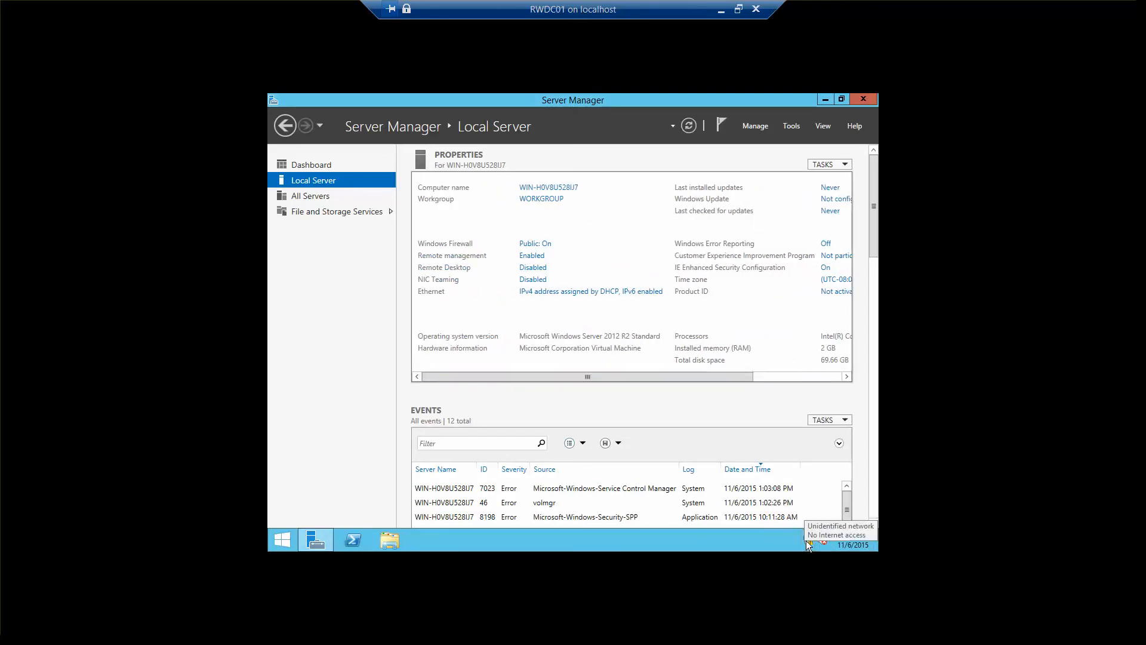
right_click(808, 543)
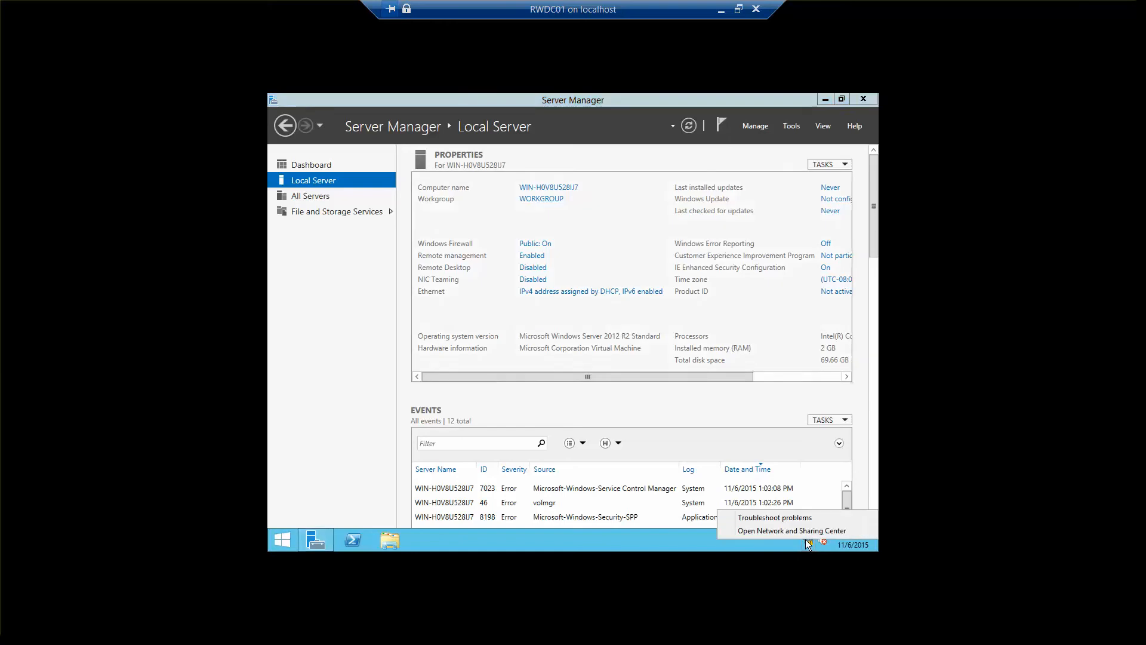
click(799, 534)
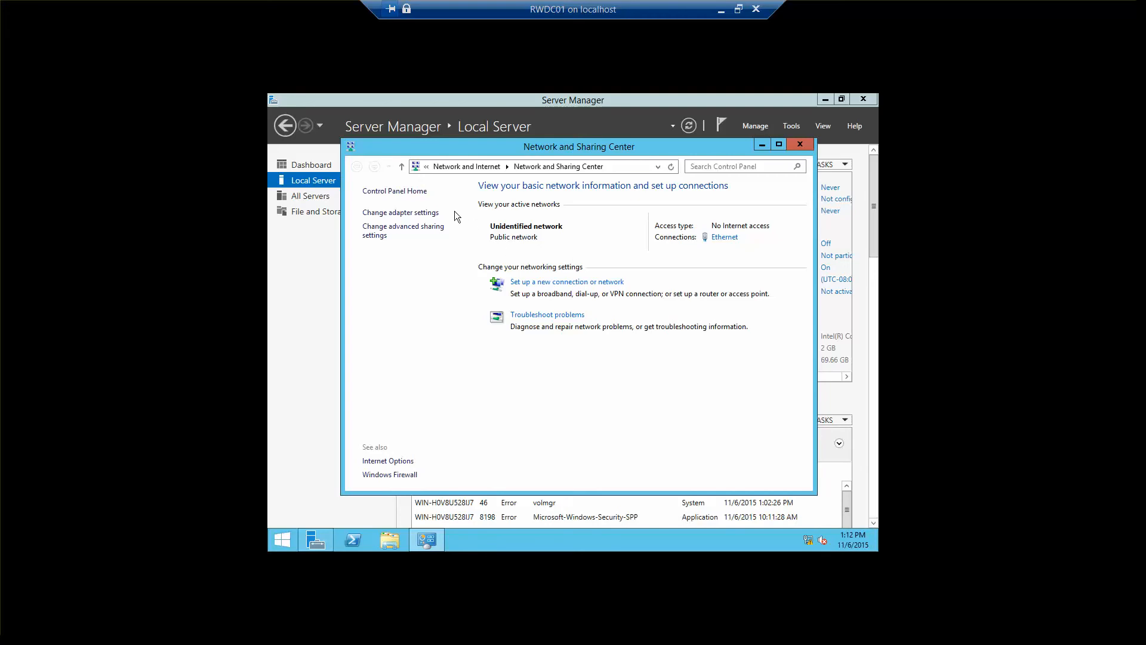
click(423, 214)
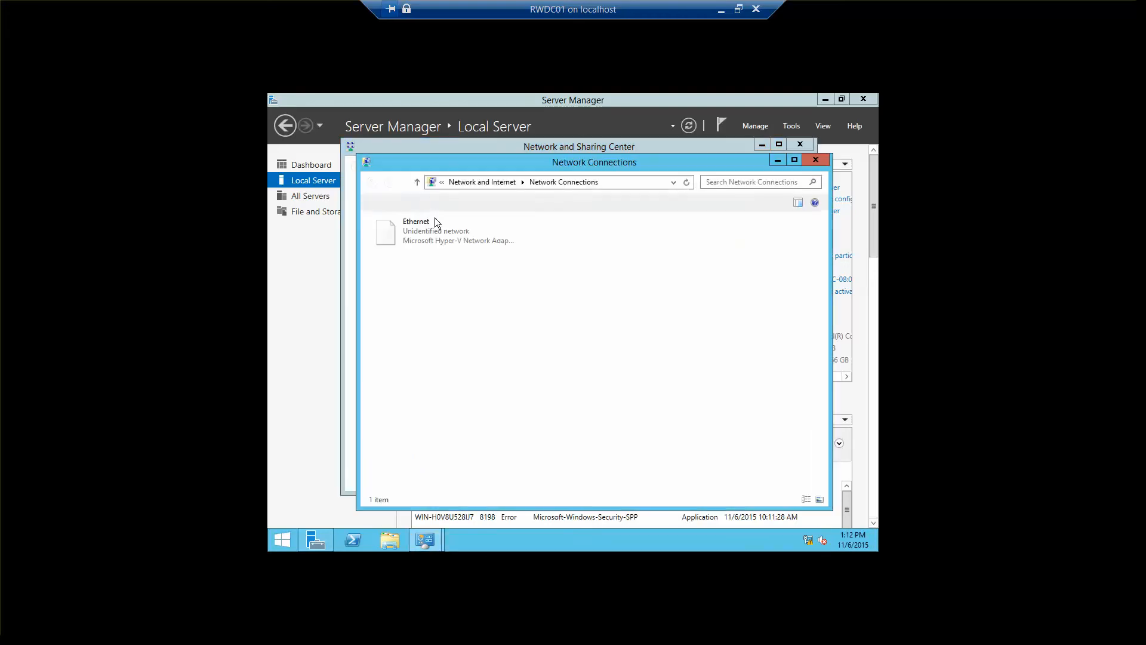
click(823, 157)
click(808, 143)
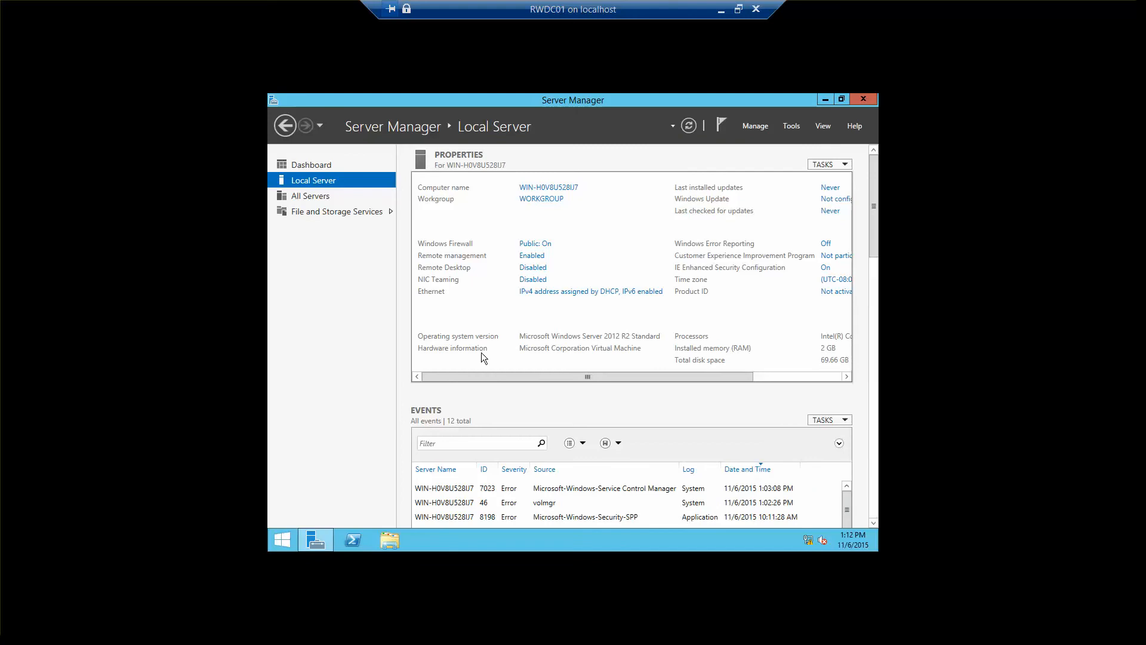
Step: Open the Internet Protocol Version 4 (TCP/IPv4) properties of the server's Ethernet adapter
mouse_move(808, 541)
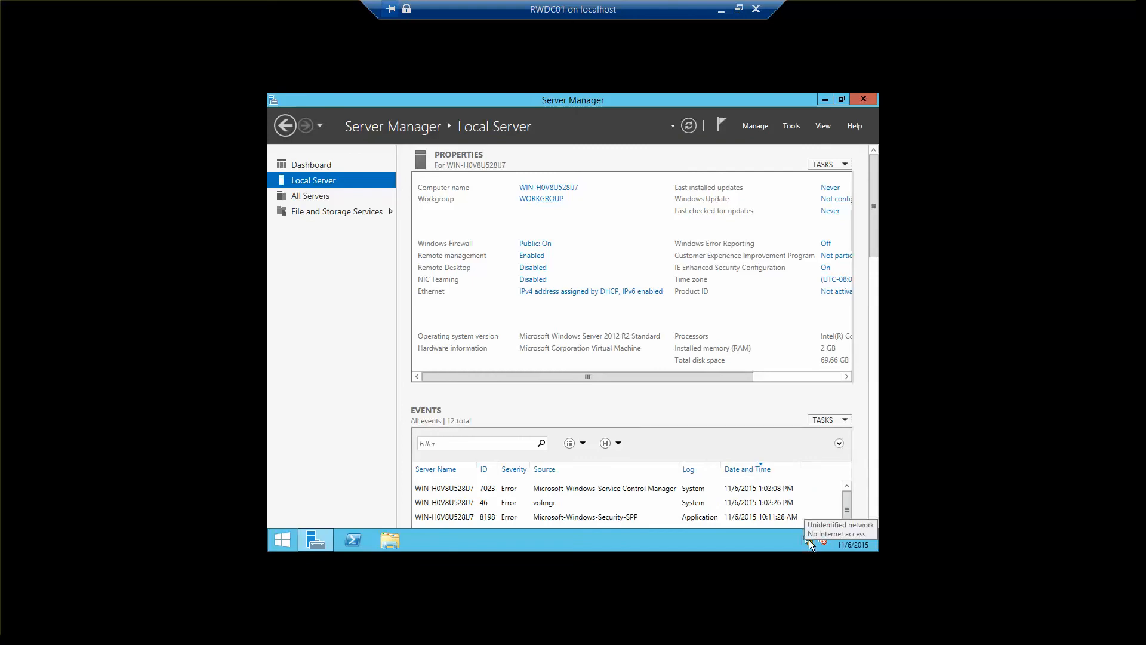
right_click(808, 539)
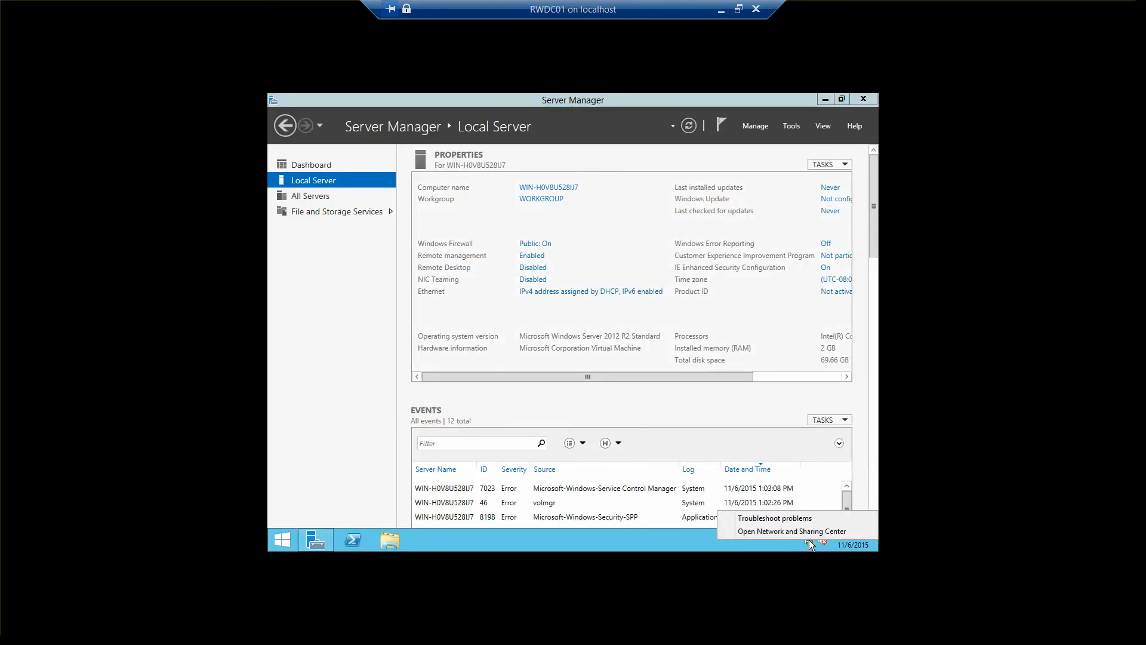
click(804, 531)
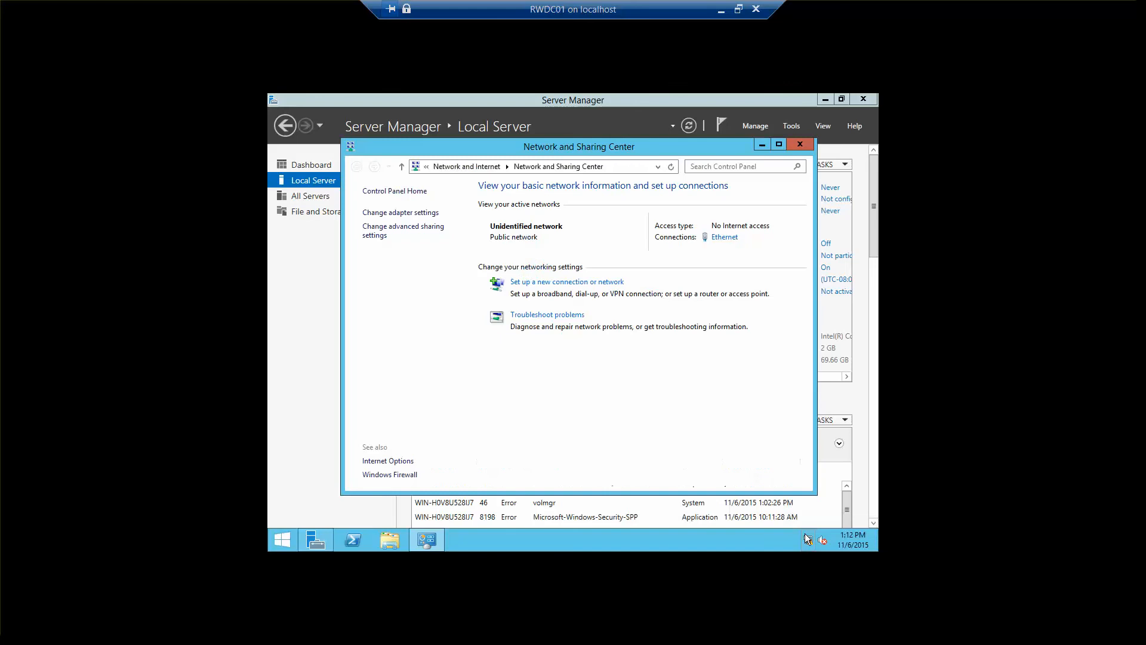
click(387, 213)
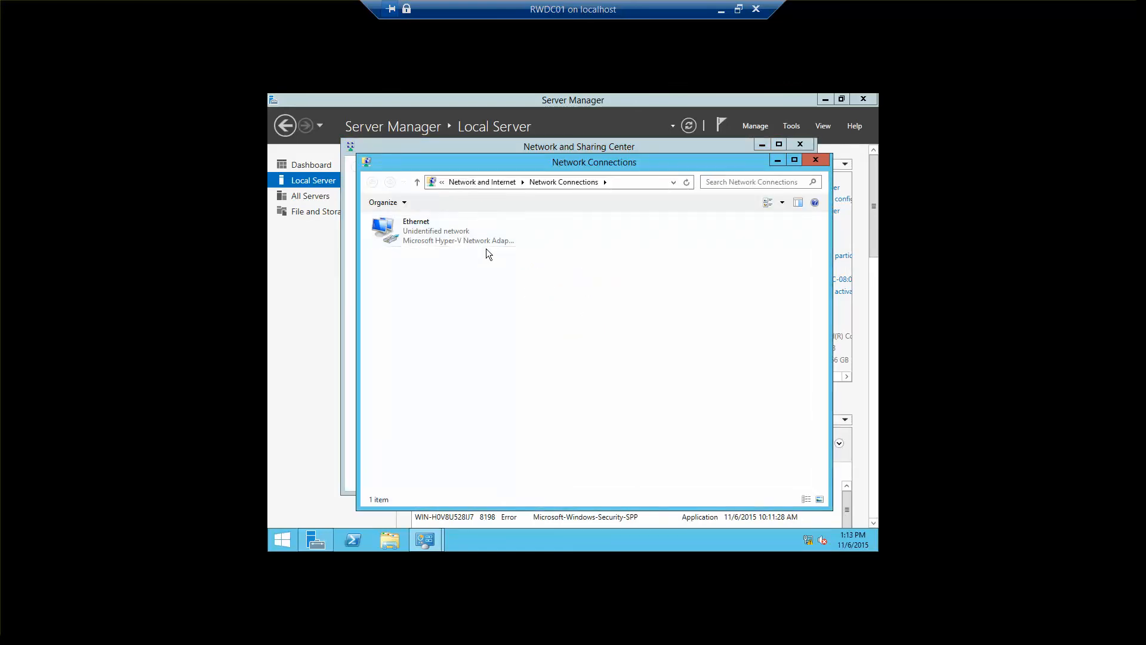
double_click(443, 235)
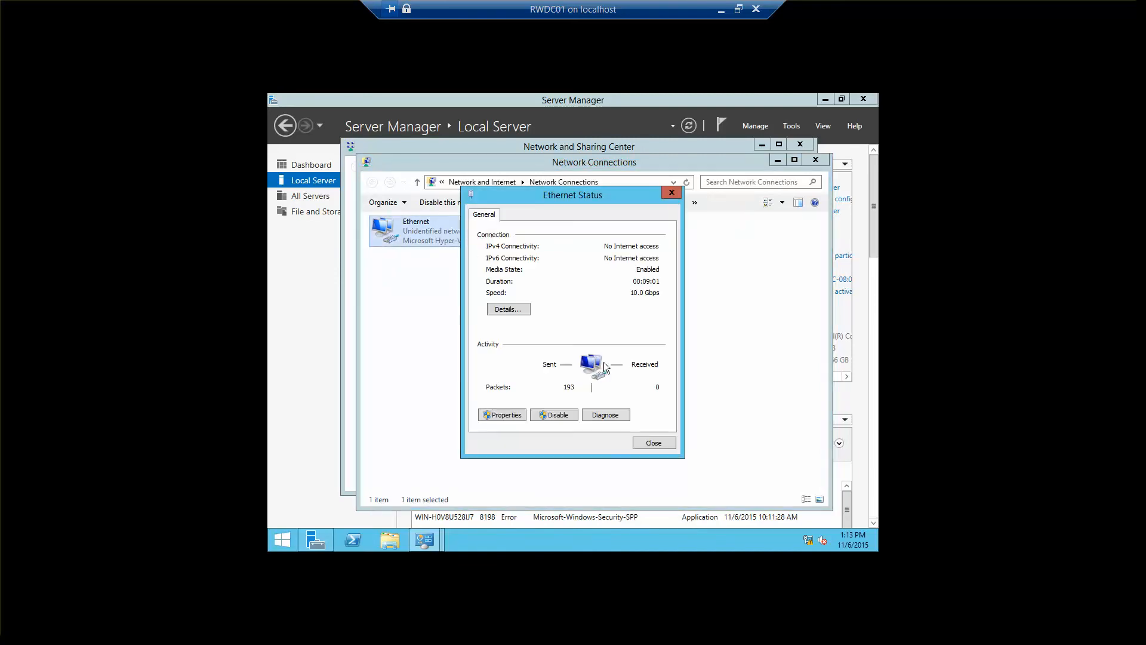
click(510, 414)
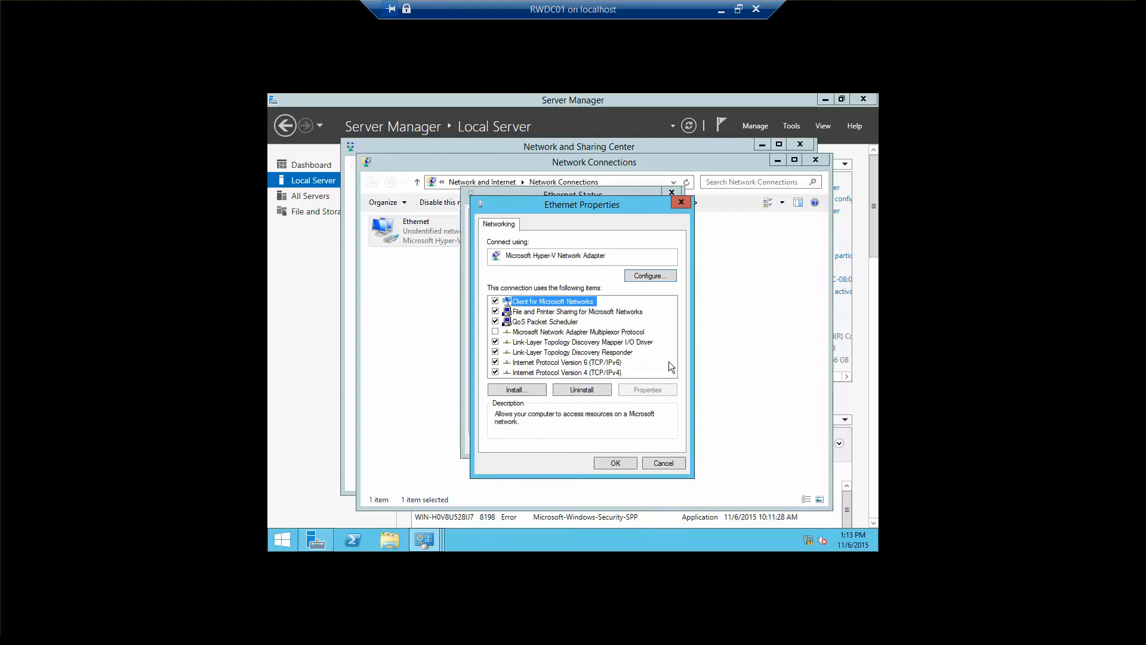
click(602, 373)
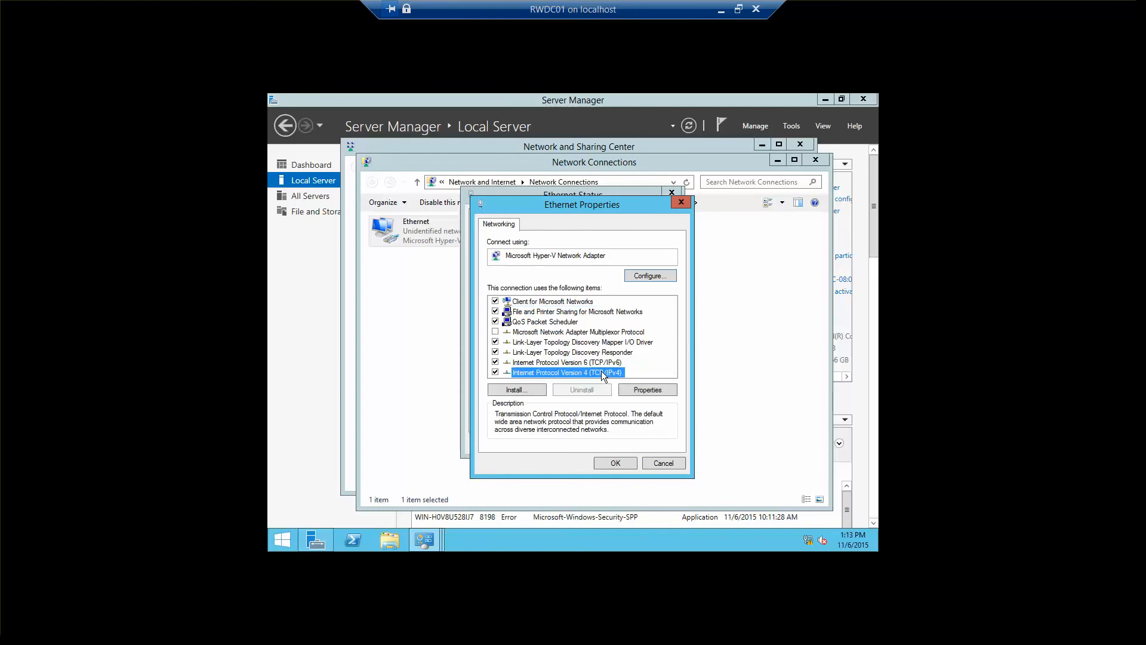
click(650, 390)
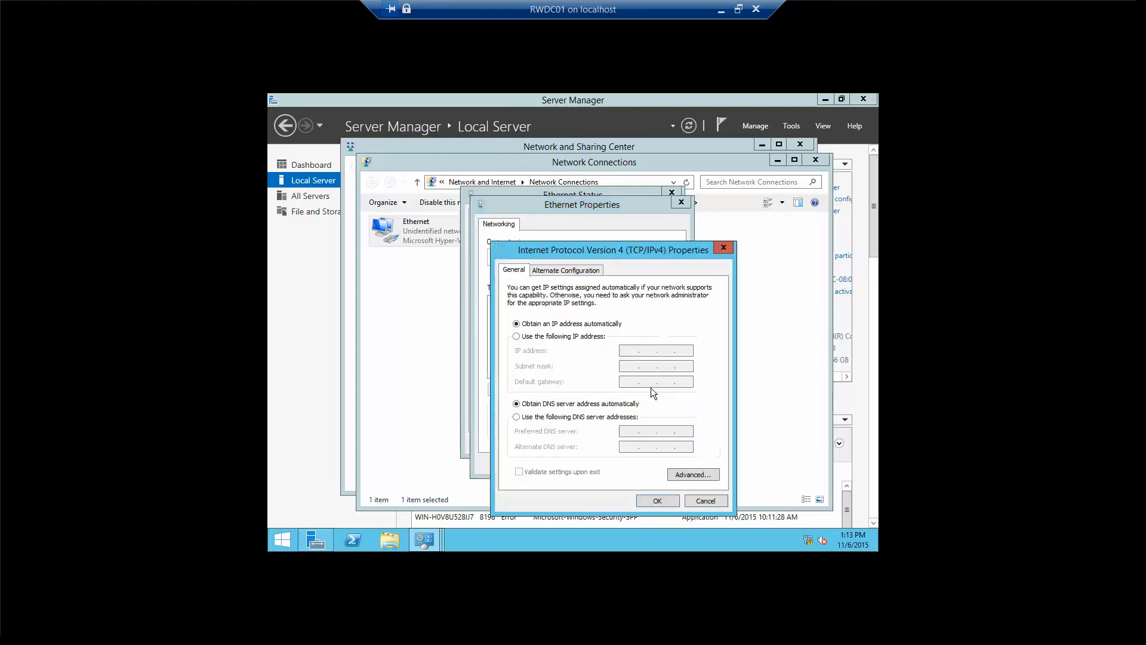
Step: Assign the adapter the static IP address 192.168.1.50 with subnet mask 255.255.255.0
click(539, 337)
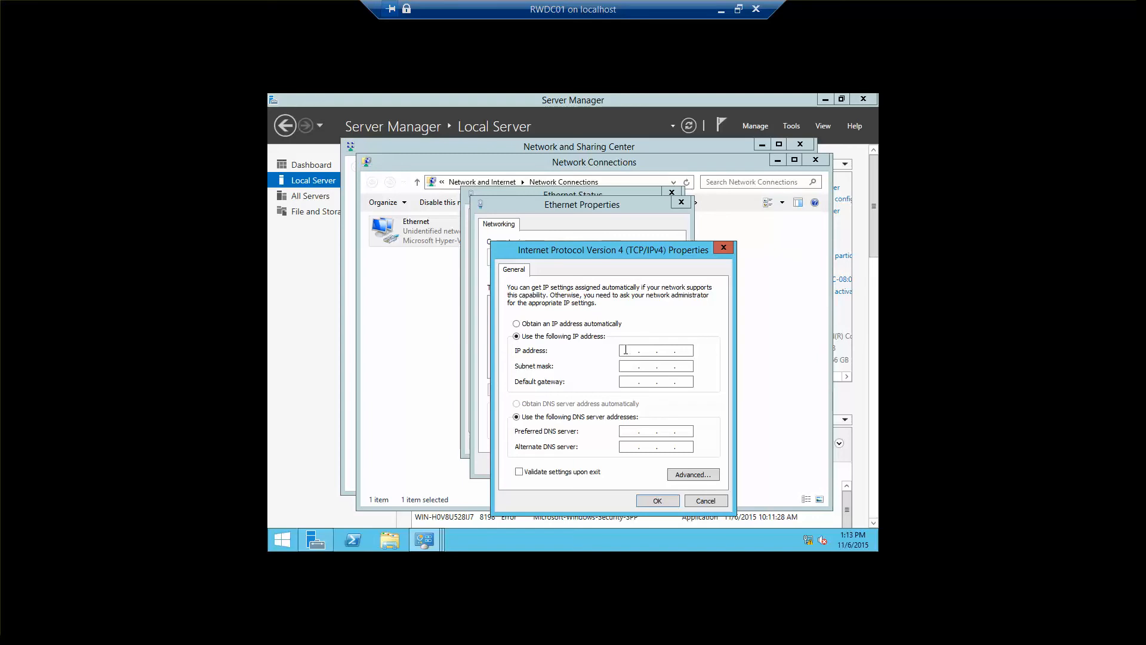
text(192 . 168 . 1 . 50)
key(Tab)
Step: Set the adapter's preferred DNS server to 192.168.1.50
click(625, 429)
text(192 . 168 . 1 . 50)
Step: Add a second IP address, 192.168.100.55 with subnet mask 255.255.255.0, in the advanced TCP/IP settings
click(692, 474)
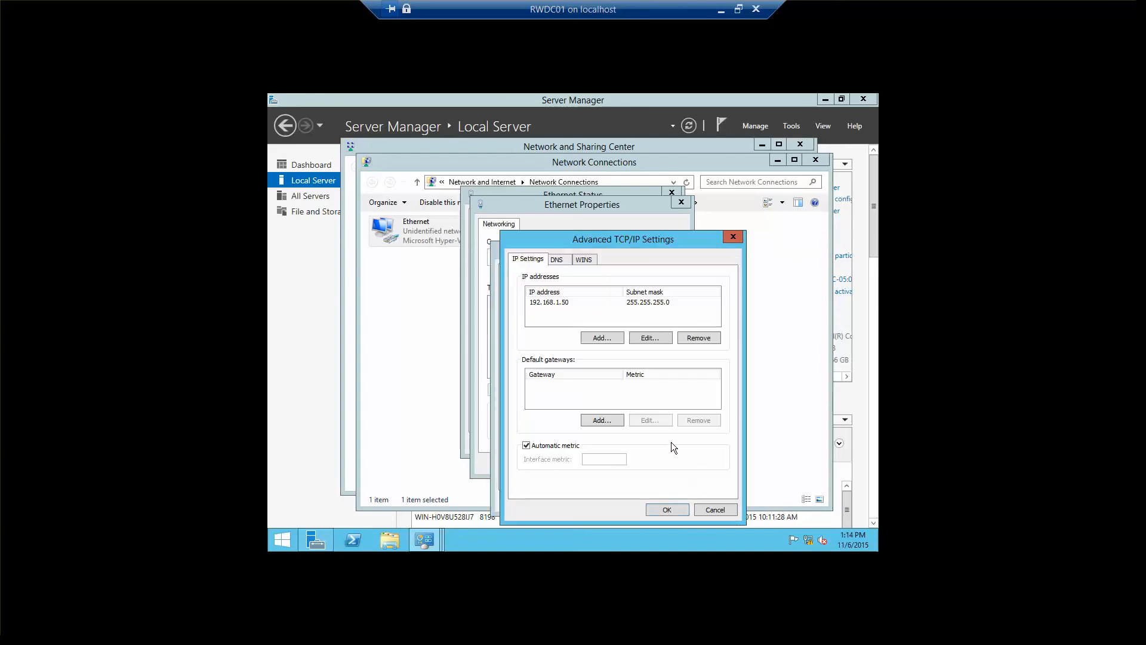
click(608, 342)
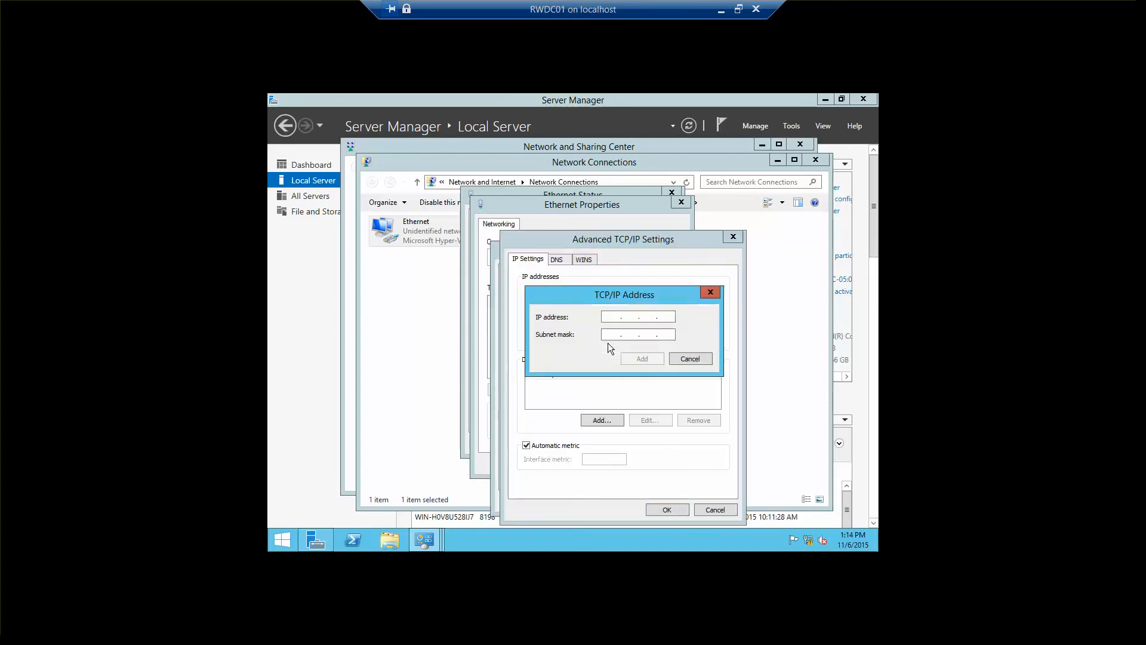
text(192 . 168 . 100 . 55)
key(Tab)
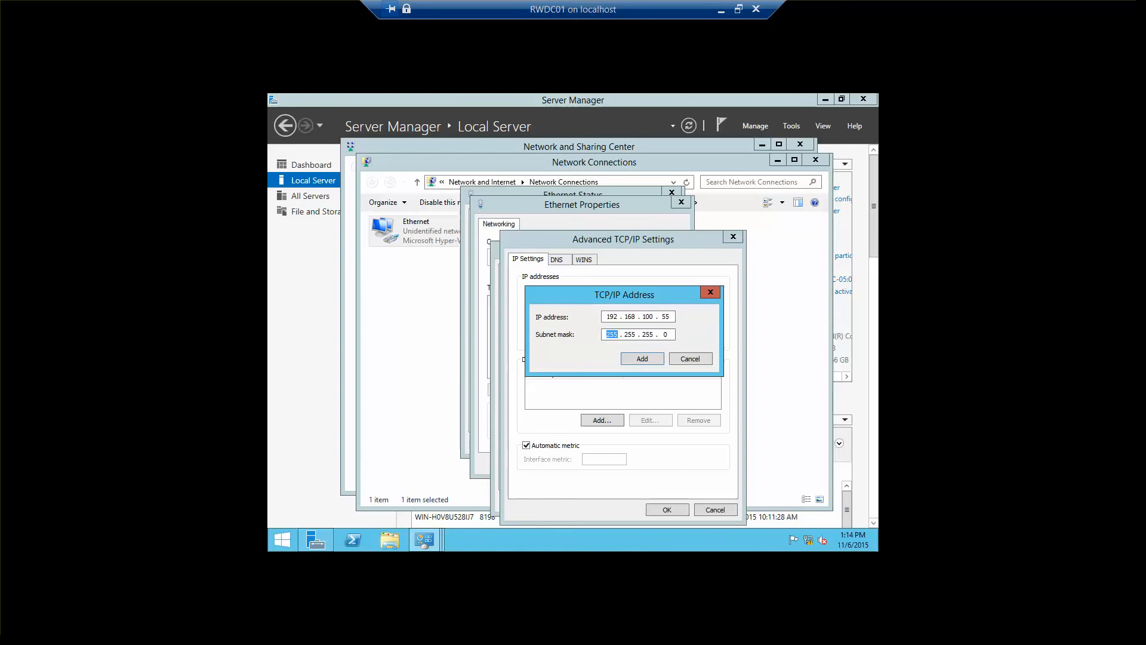
click(655, 360)
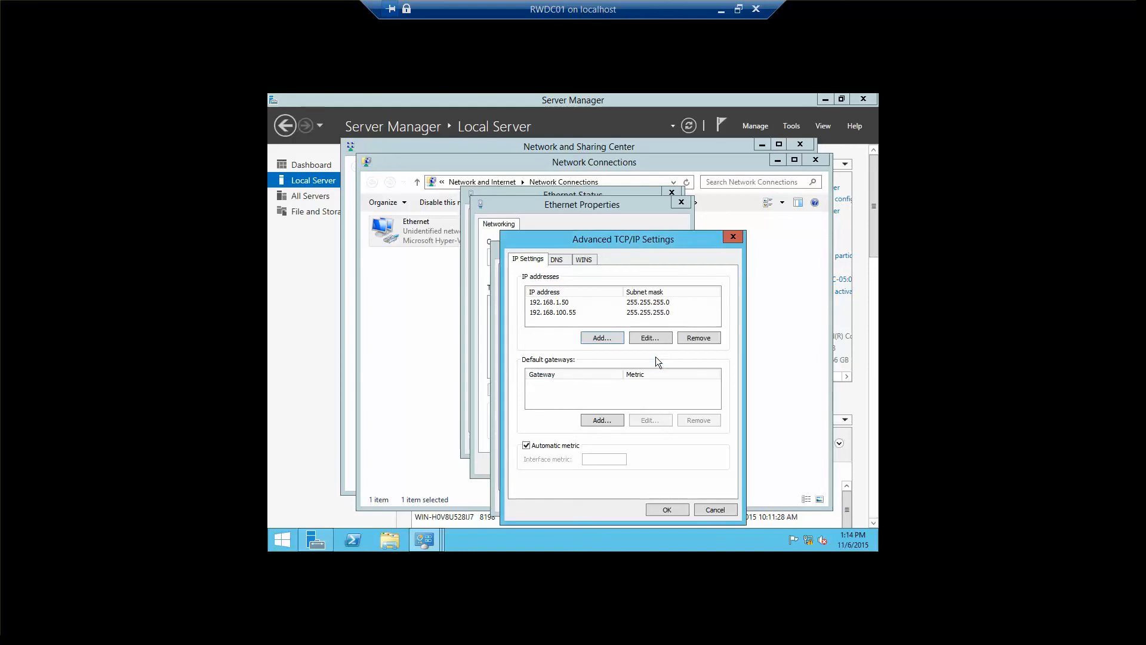
click(656, 506)
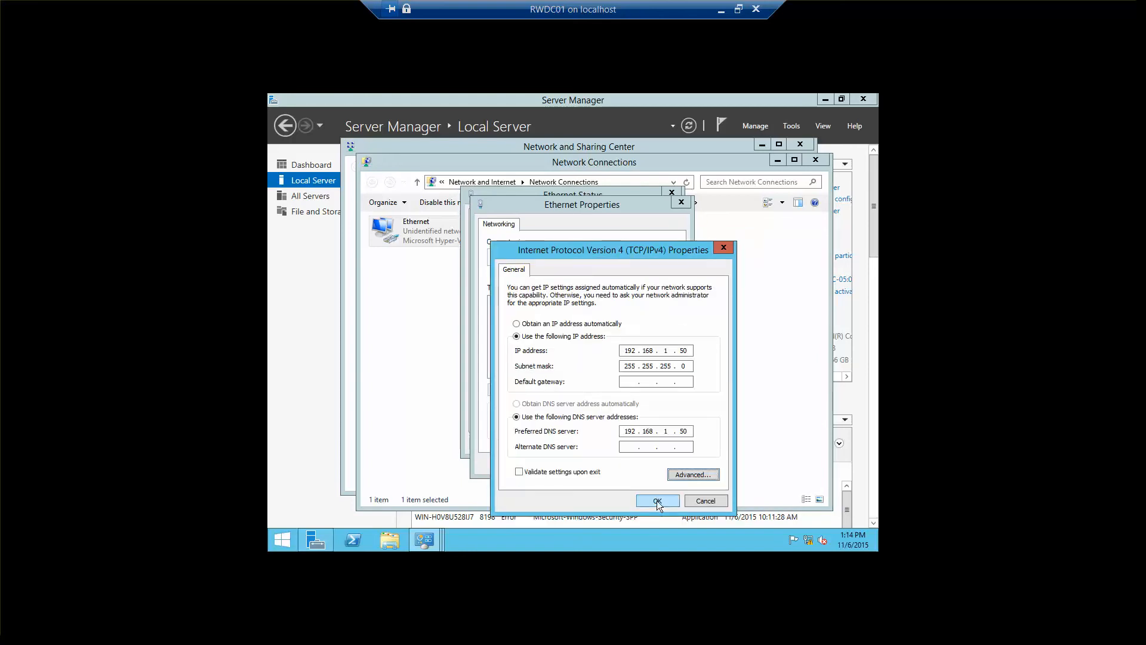
Step: Apply the IPv4 settings and close the Ethernet dialogs and network windows
click(657, 501)
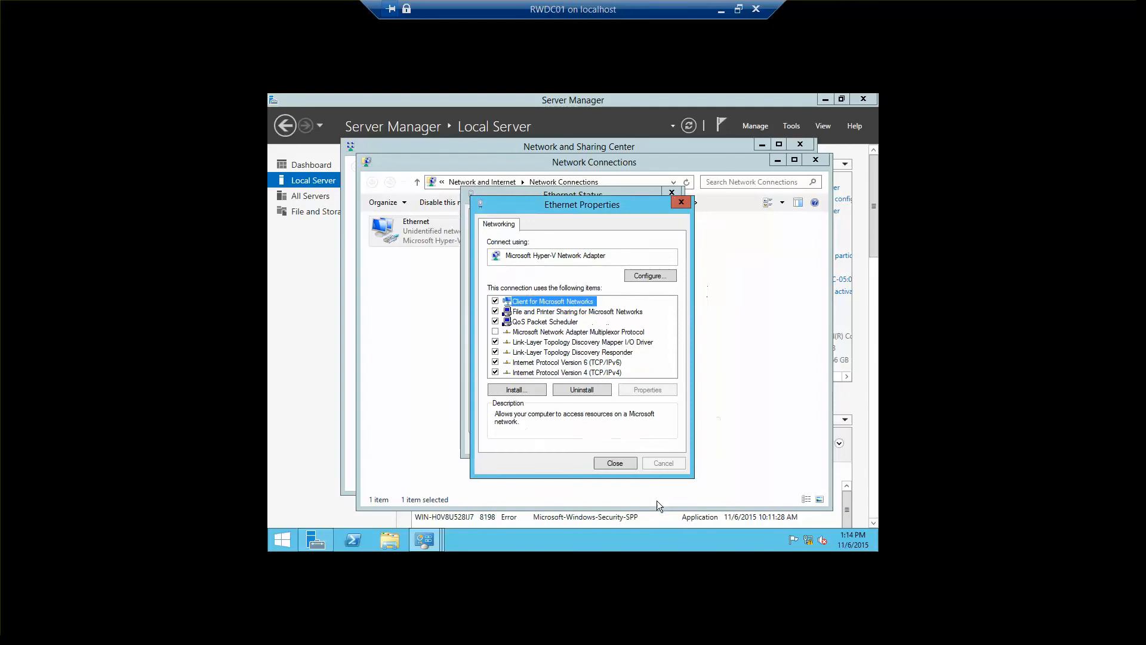
click(621, 463)
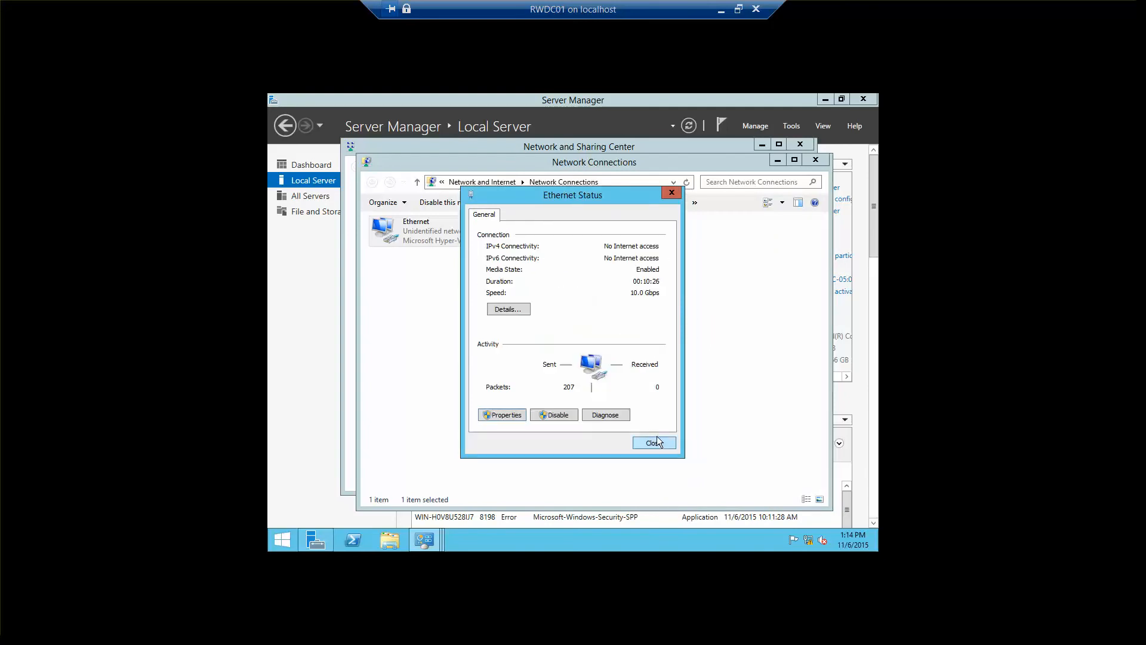
click(660, 443)
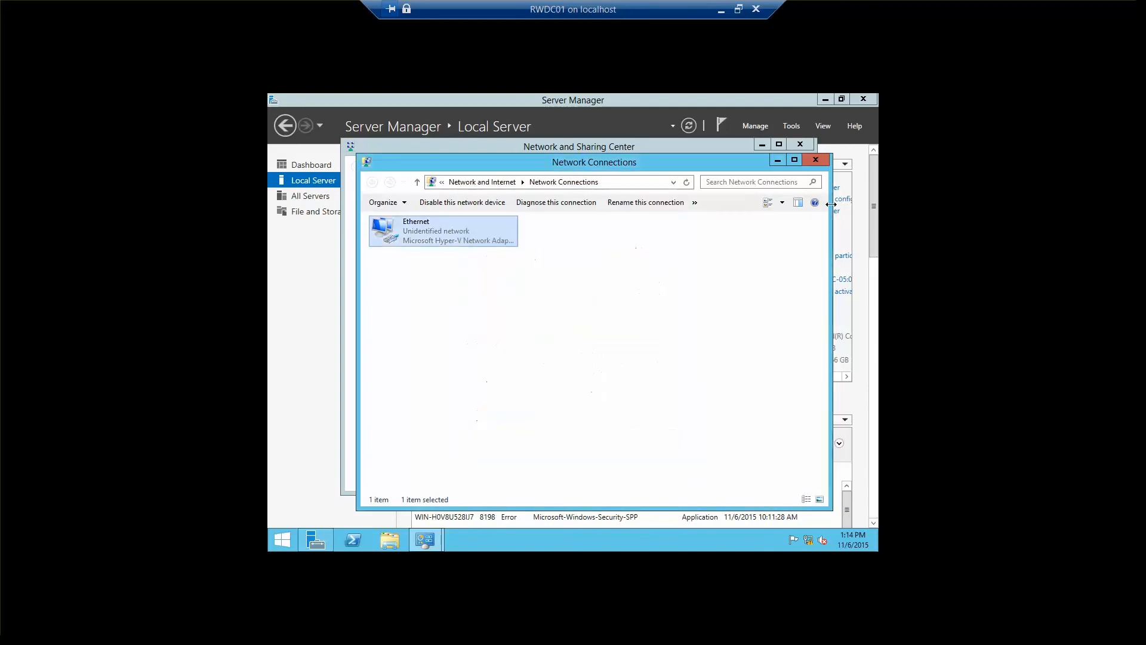
click(816, 159)
click(803, 146)
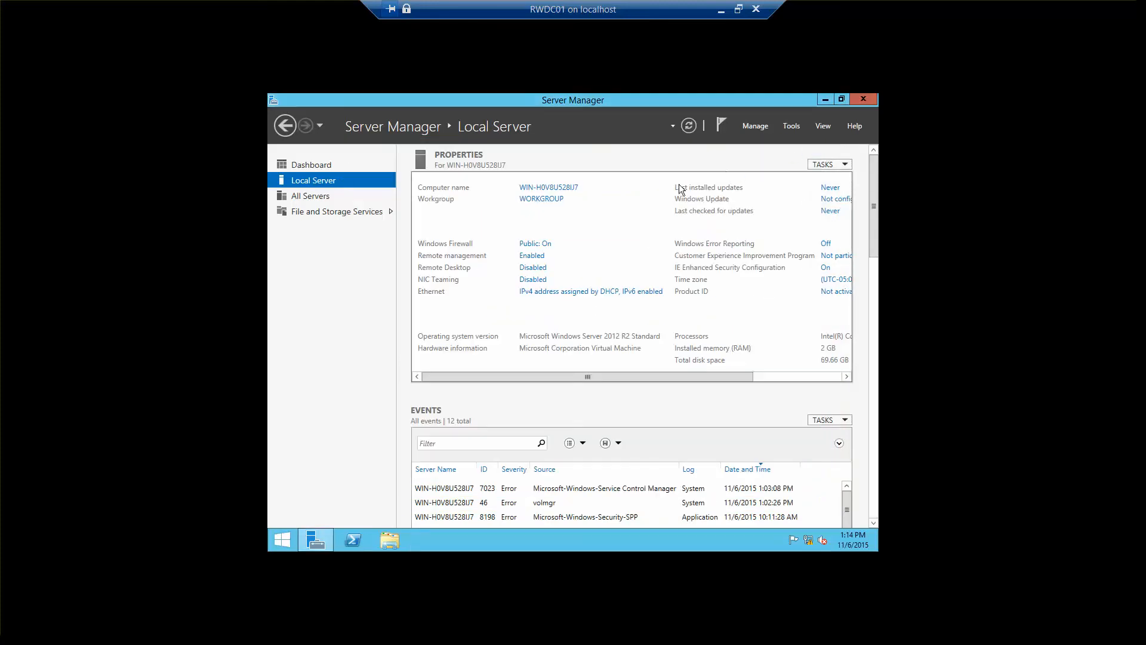
Step: Rename the computer to RWDC01, keeping it in WORKGROUP, and restart the server immediately
click(568, 188)
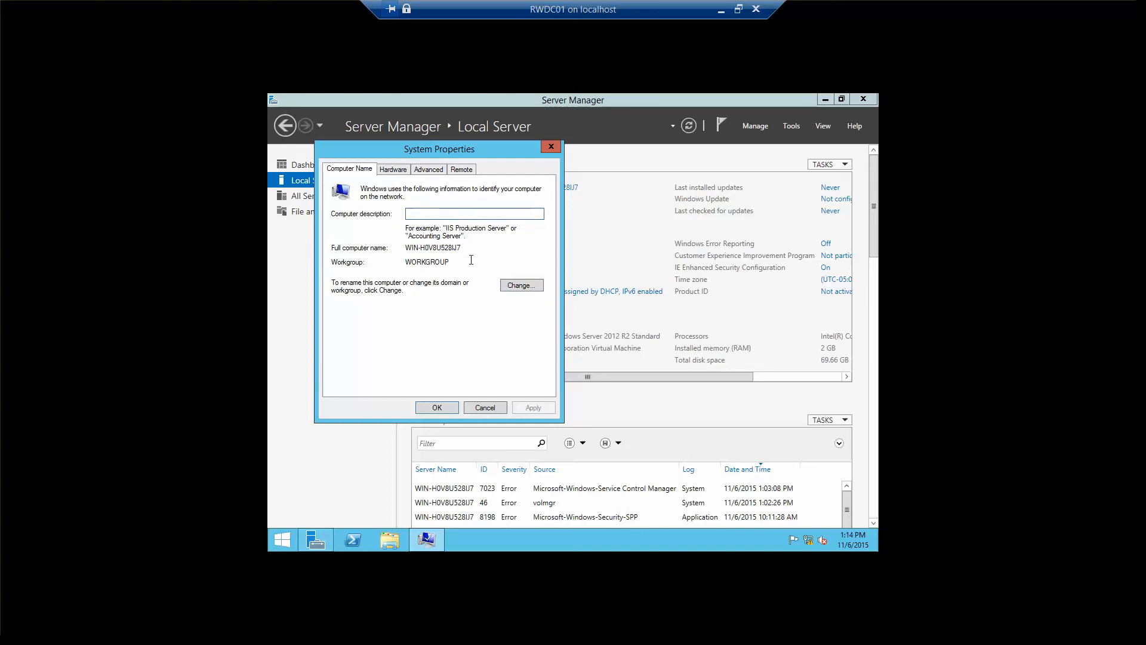
click(514, 288)
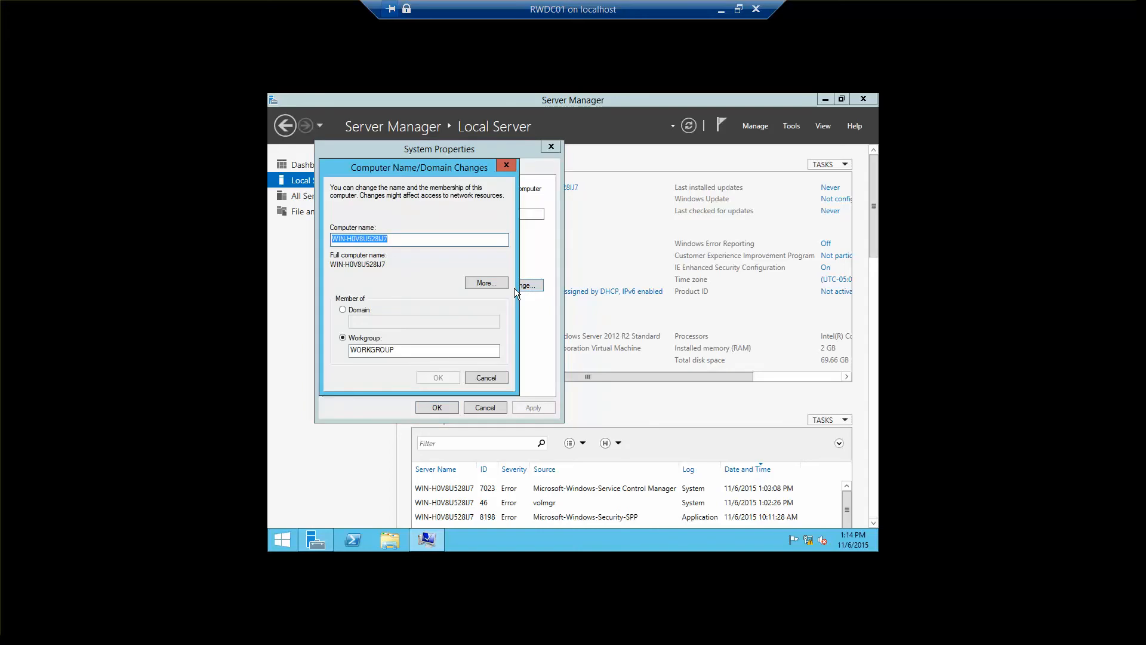
text(RWDC01)
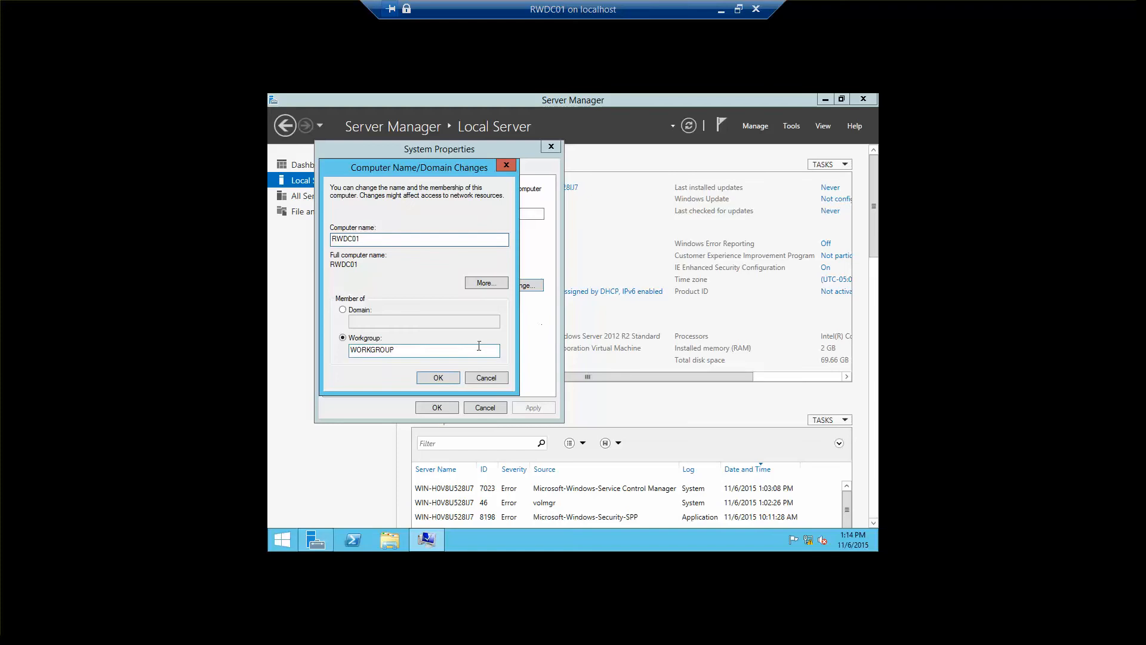
click(430, 378)
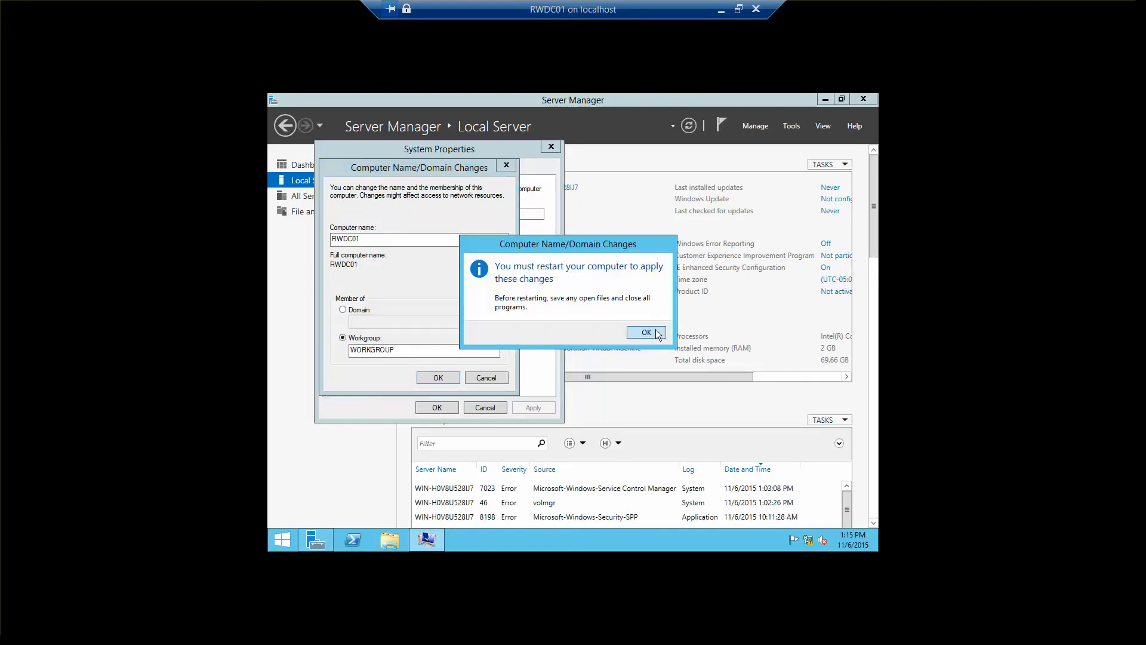
click(657, 332)
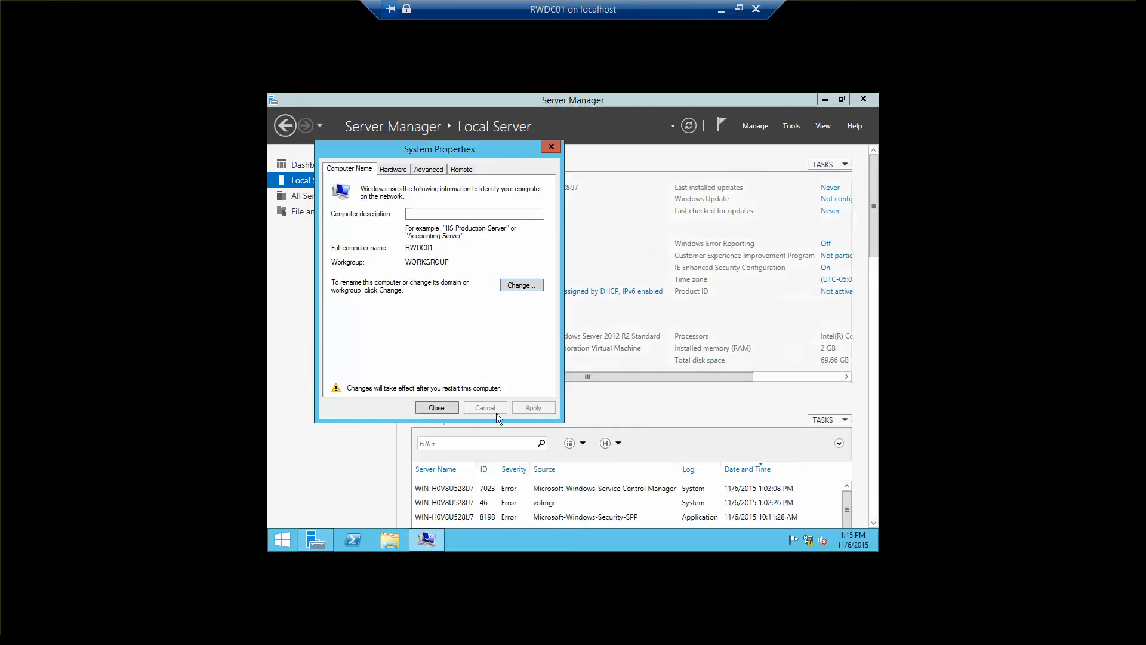
click(430, 407)
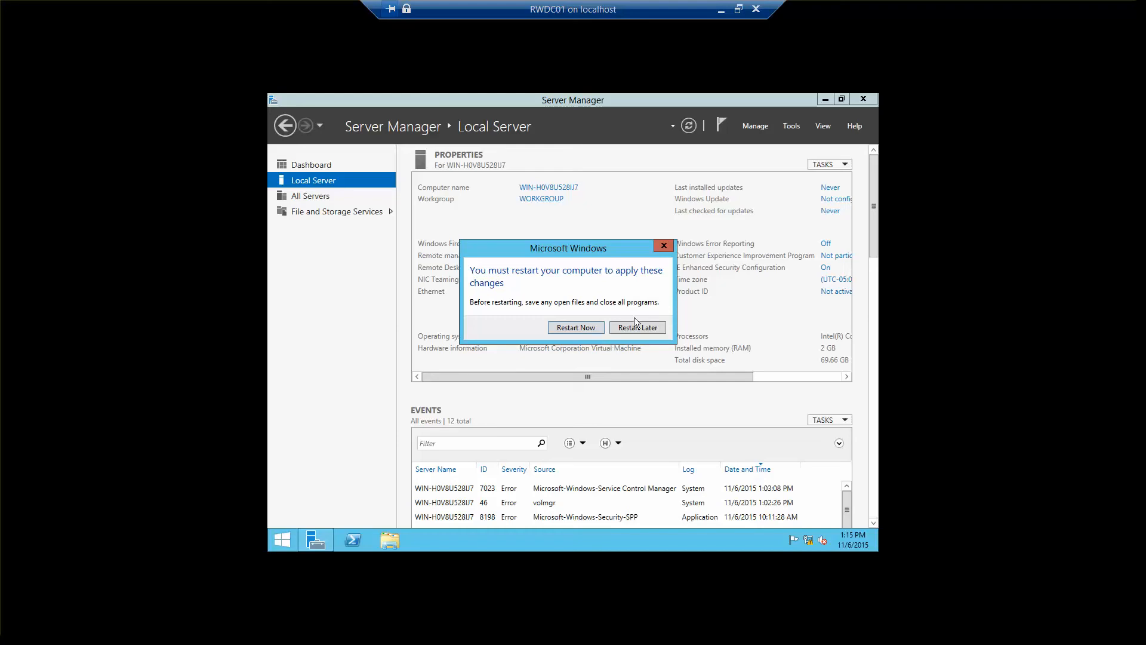
click(583, 331)
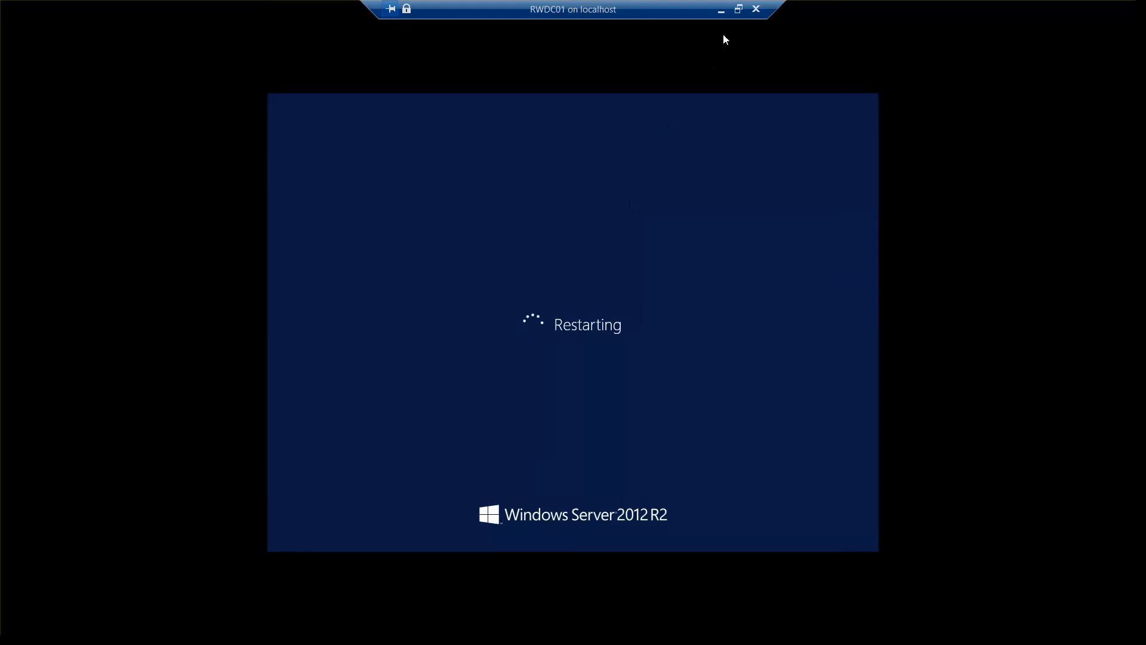
Step: Leave full screen mode during the restart and return the RWDC01 connection to full screen at the server's desktop
click(738, 10)
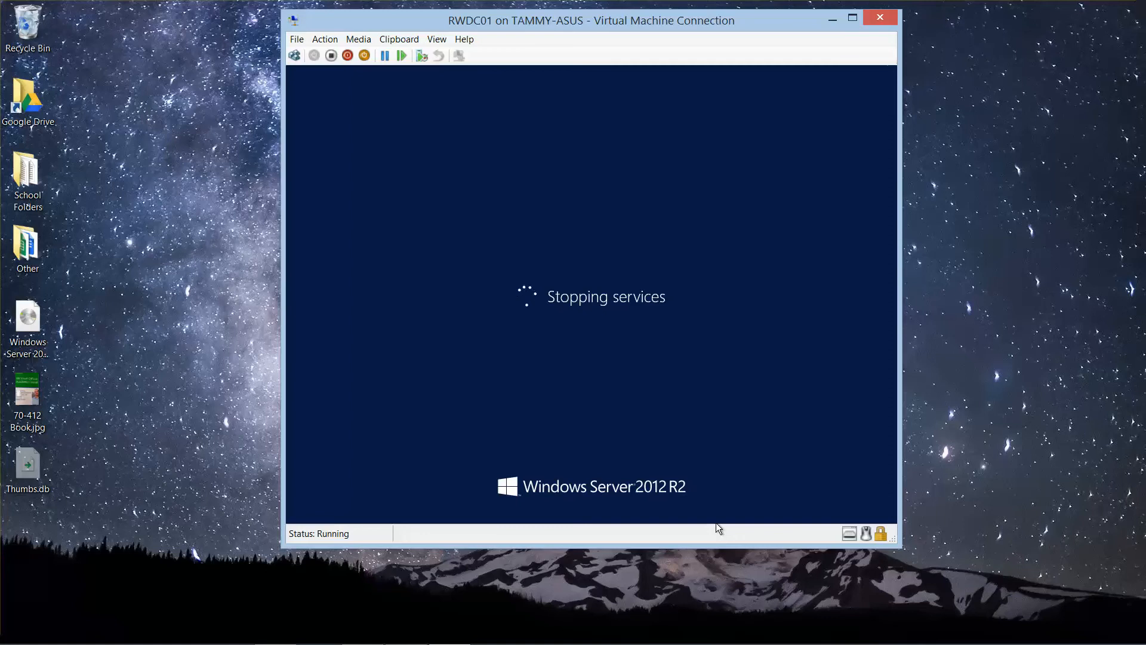
mouse_move(363, 639)
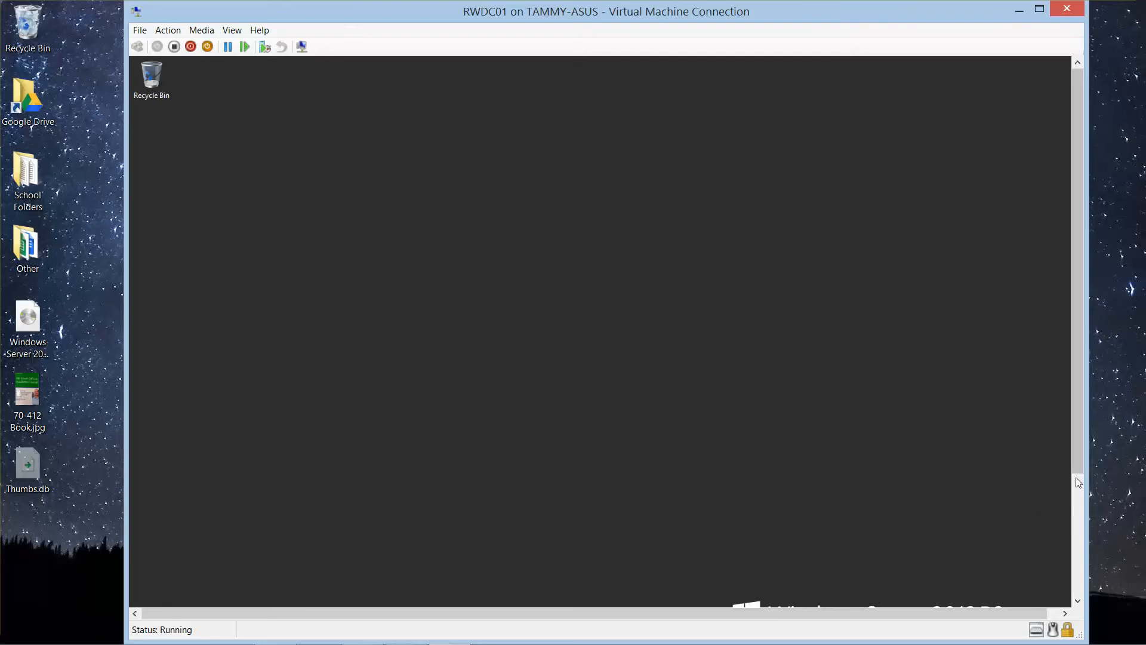
drag(1081, 461, 1033, 396)
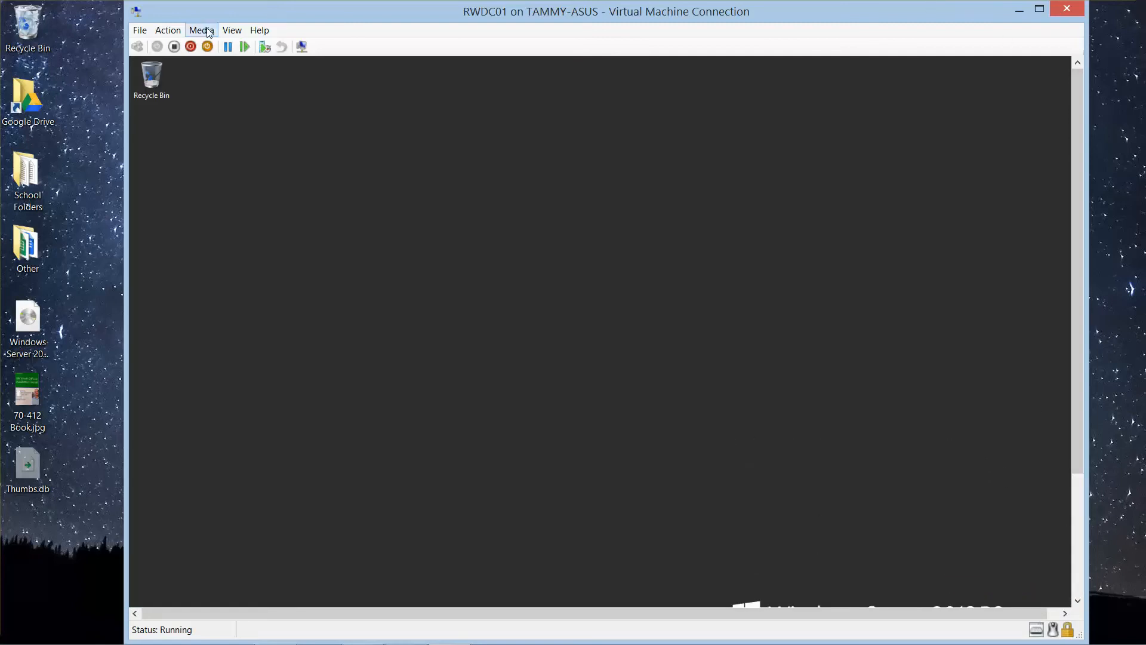
click(231, 30)
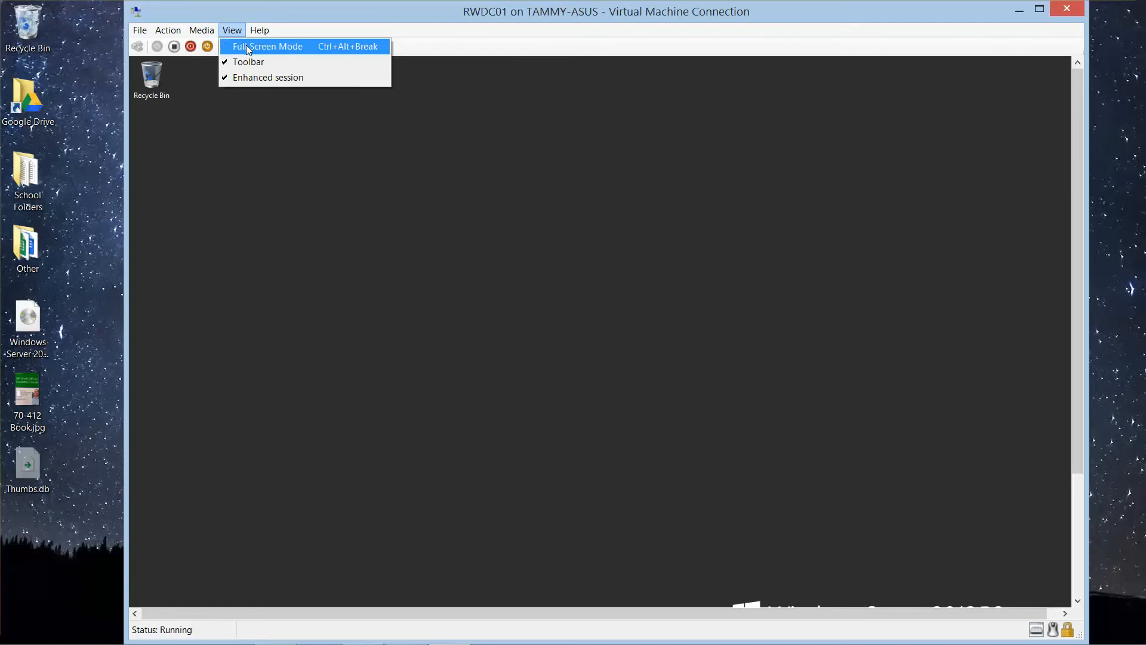
click(248, 46)
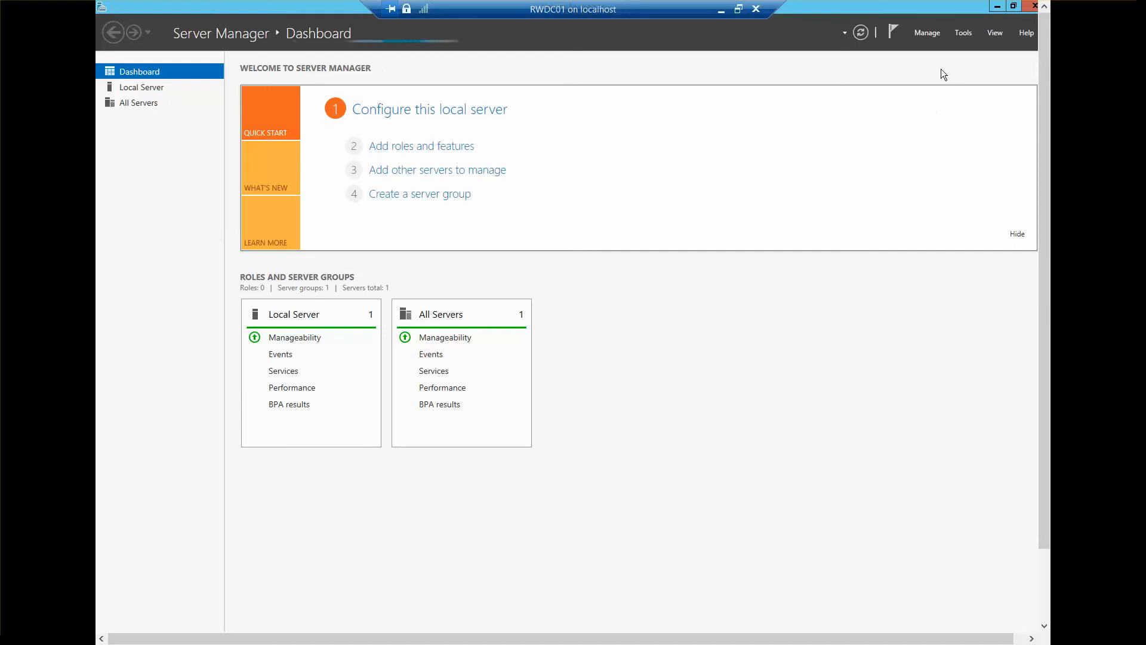
click(930, 40)
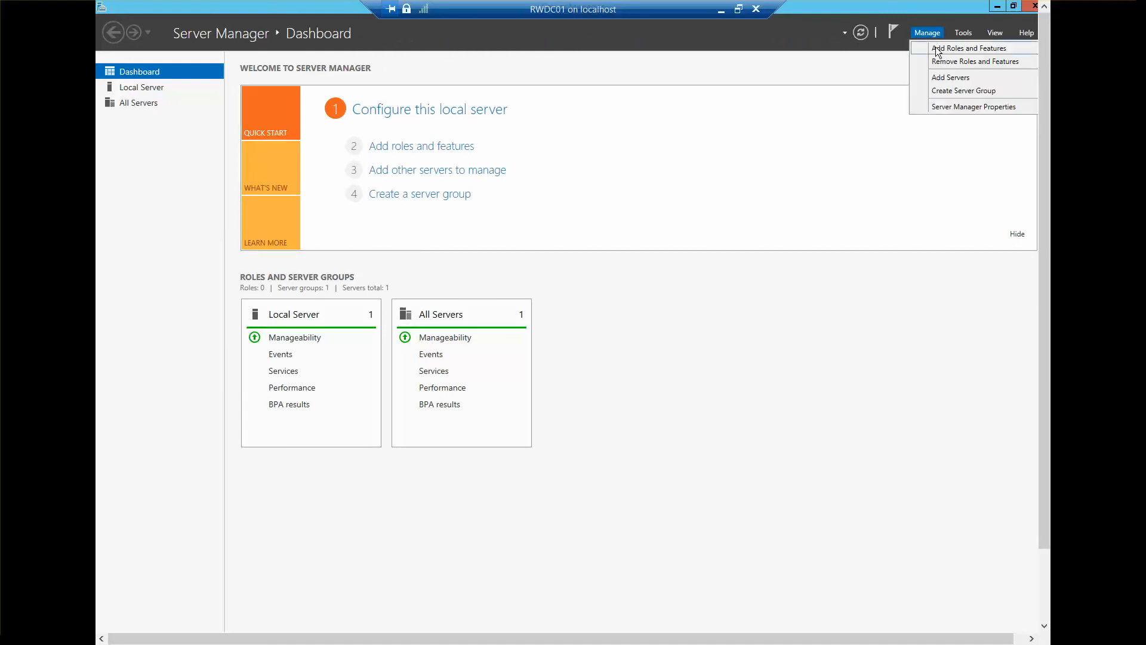
click(936, 48)
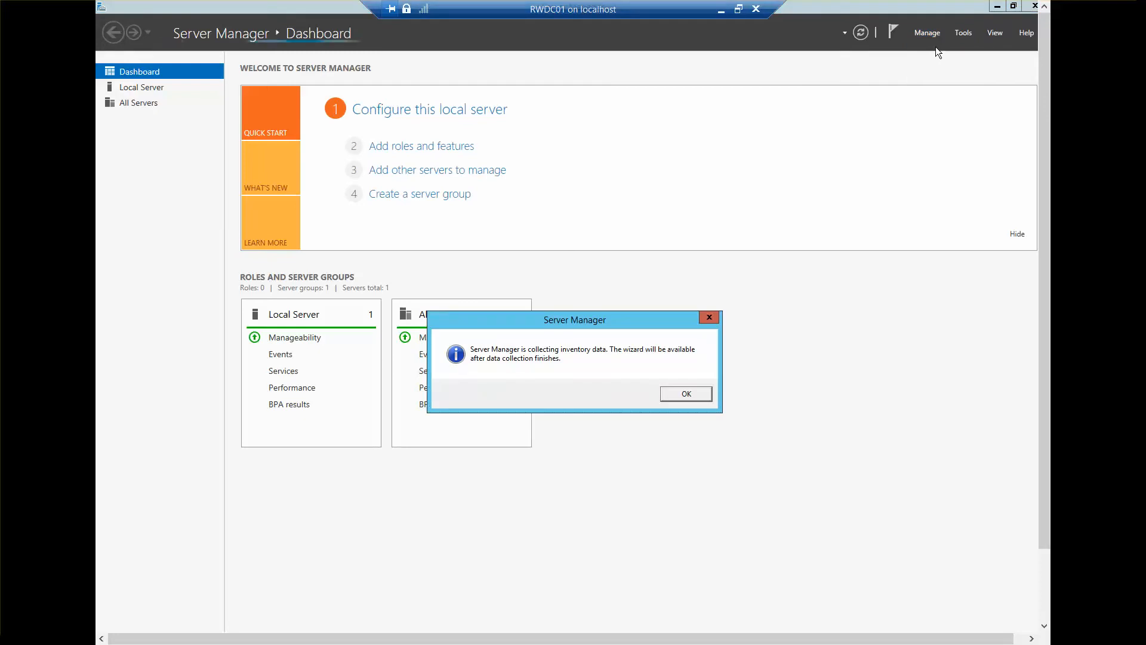
click(687, 394)
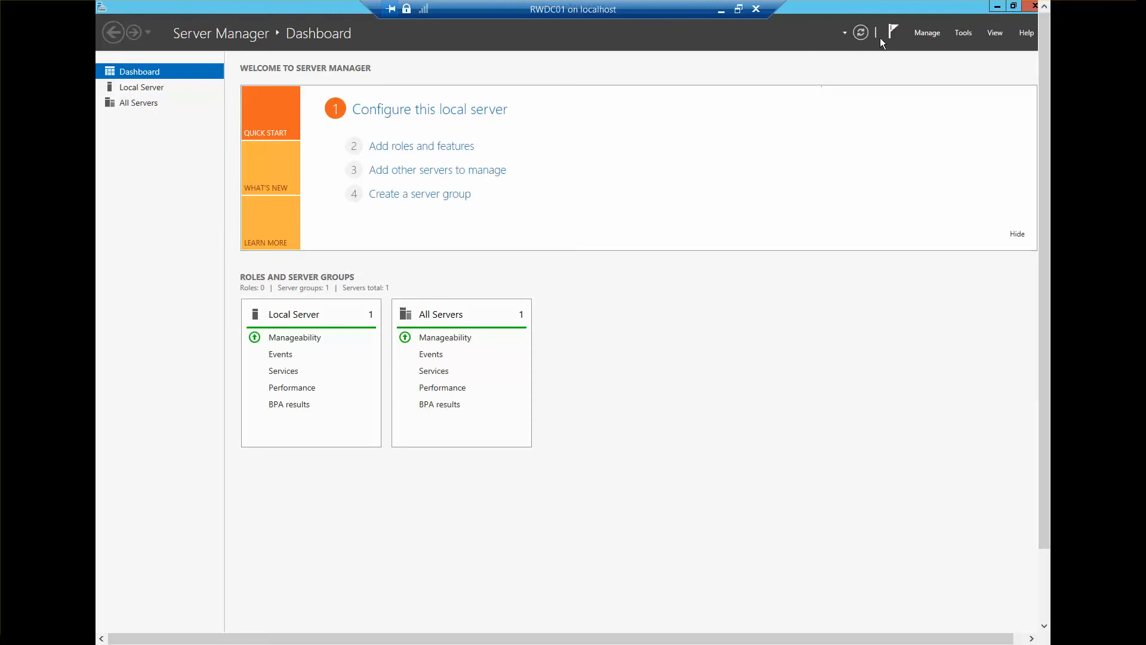
Step: Start a role-based Add Roles and Features installation on RWDC01, with the introductory page skipped by default
click(933, 34)
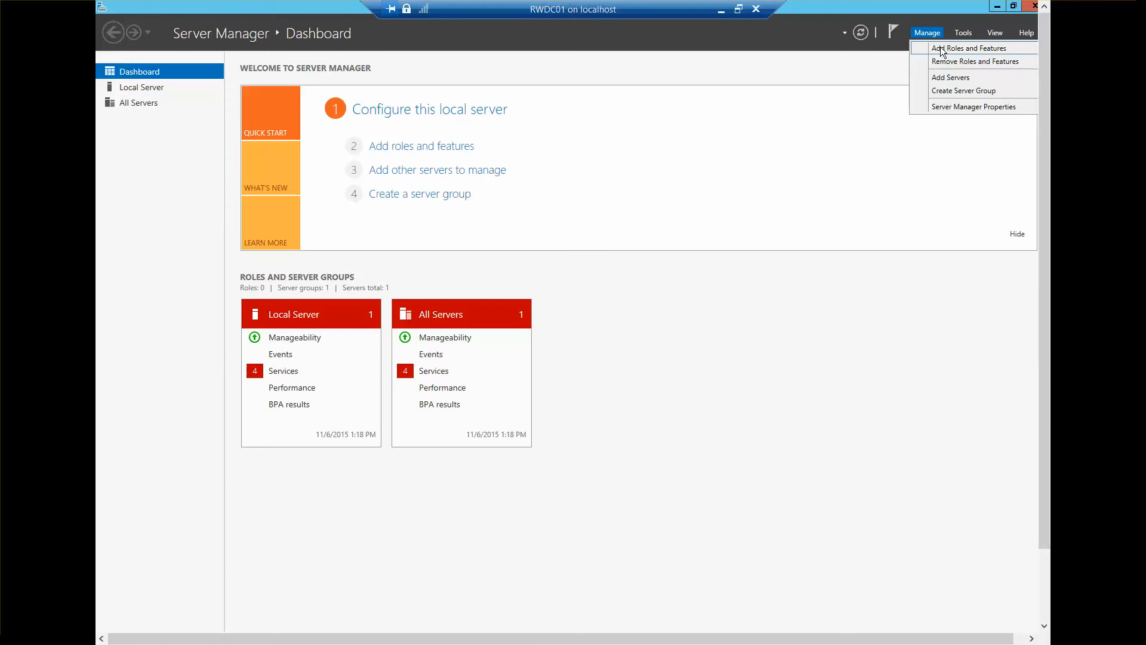
click(942, 50)
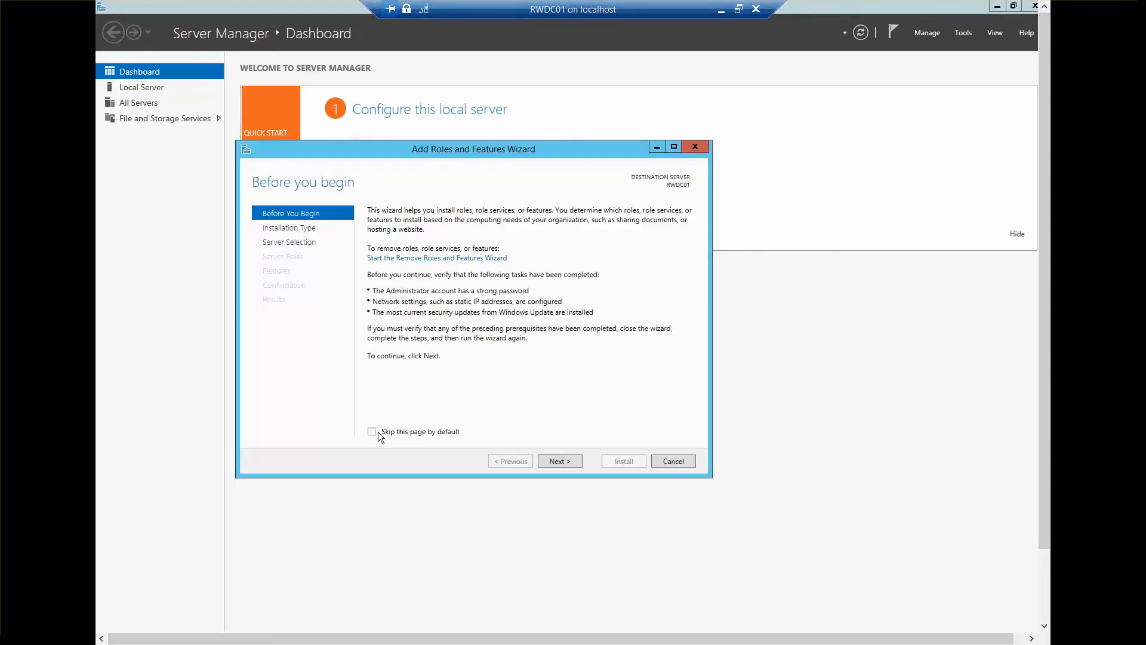
click(435, 432)
click(566, 461)
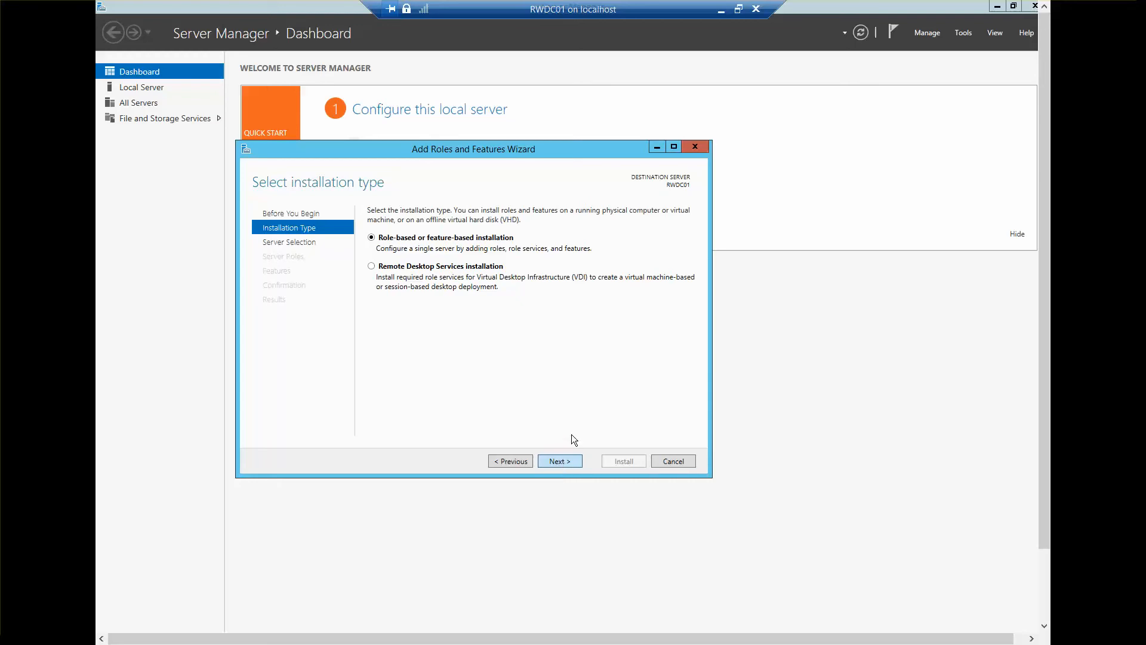
key(Return)
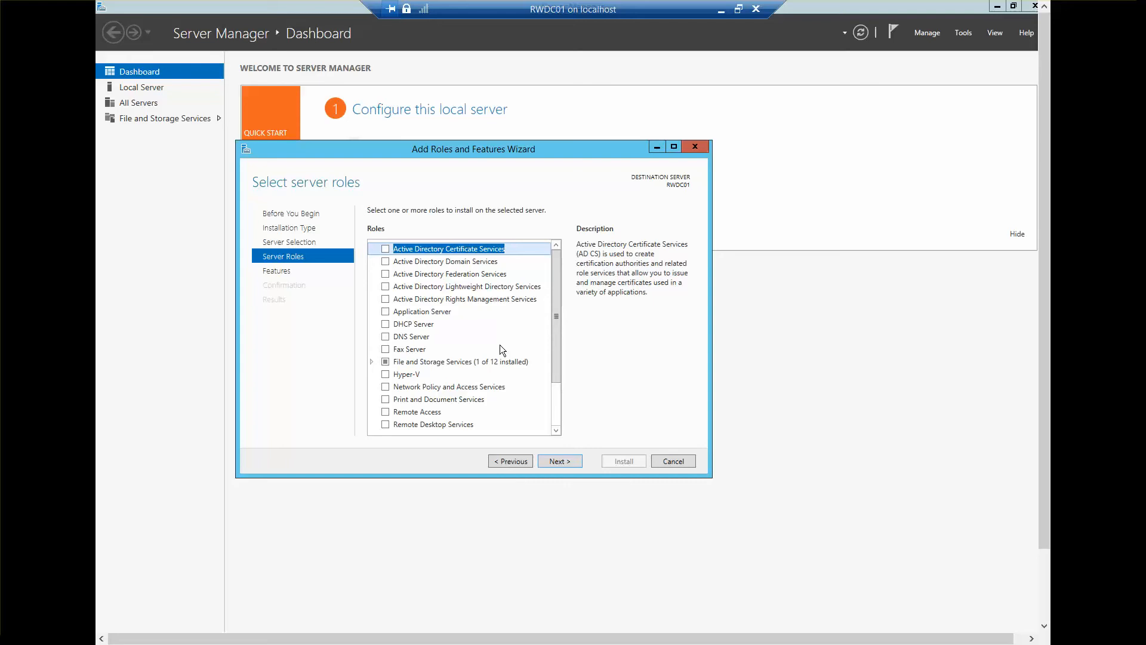
Step: Select the Active Directory Domain Services and DNS Server roles, adding their required features and management tools
click(385, 261)
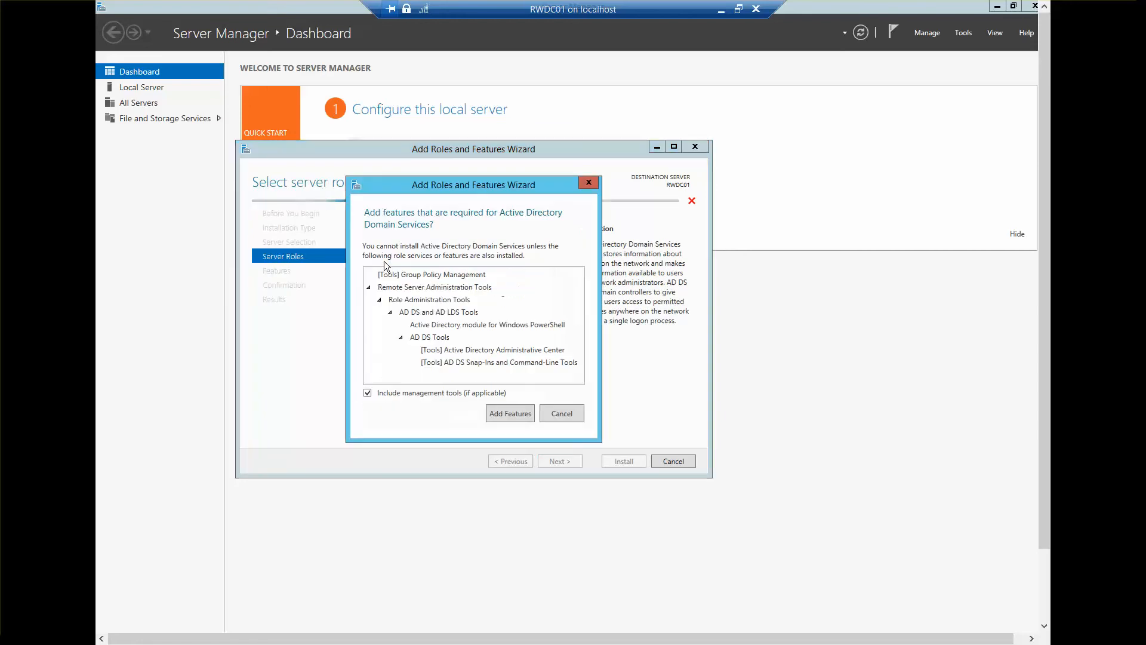
click(492, 410)
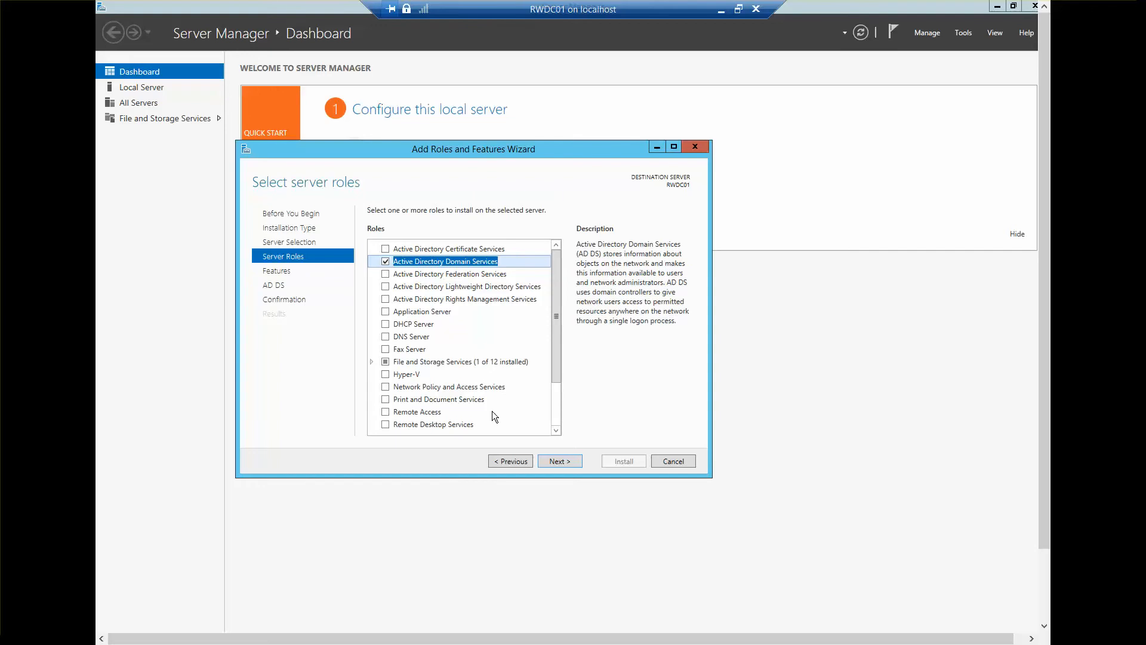
click(386, 337)
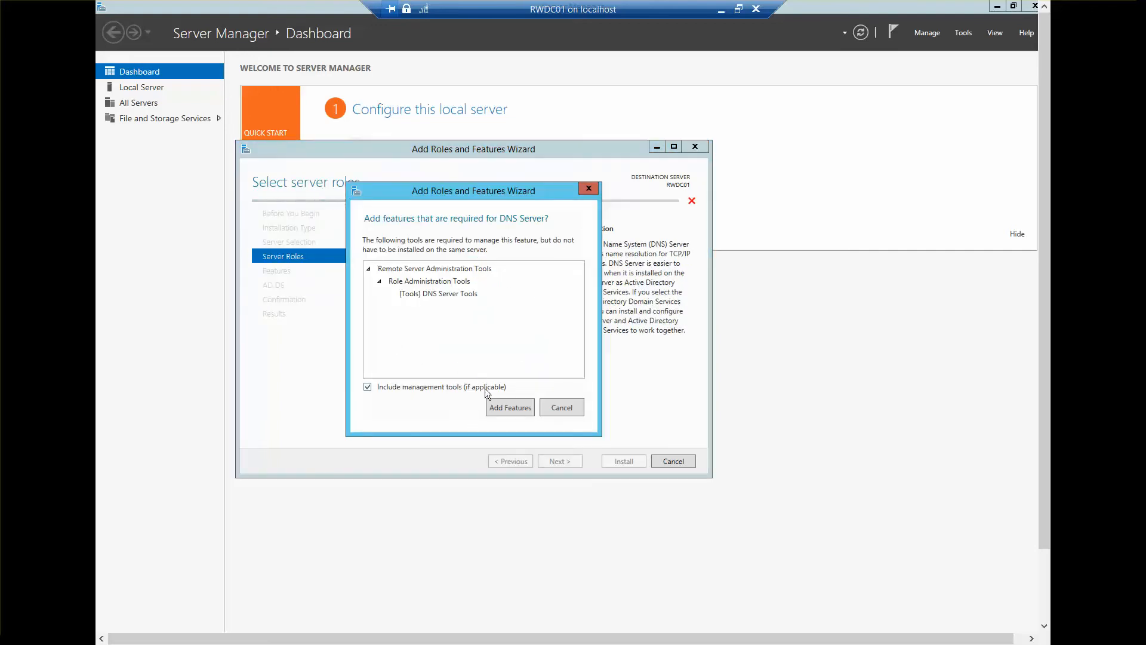
click(496, 405)
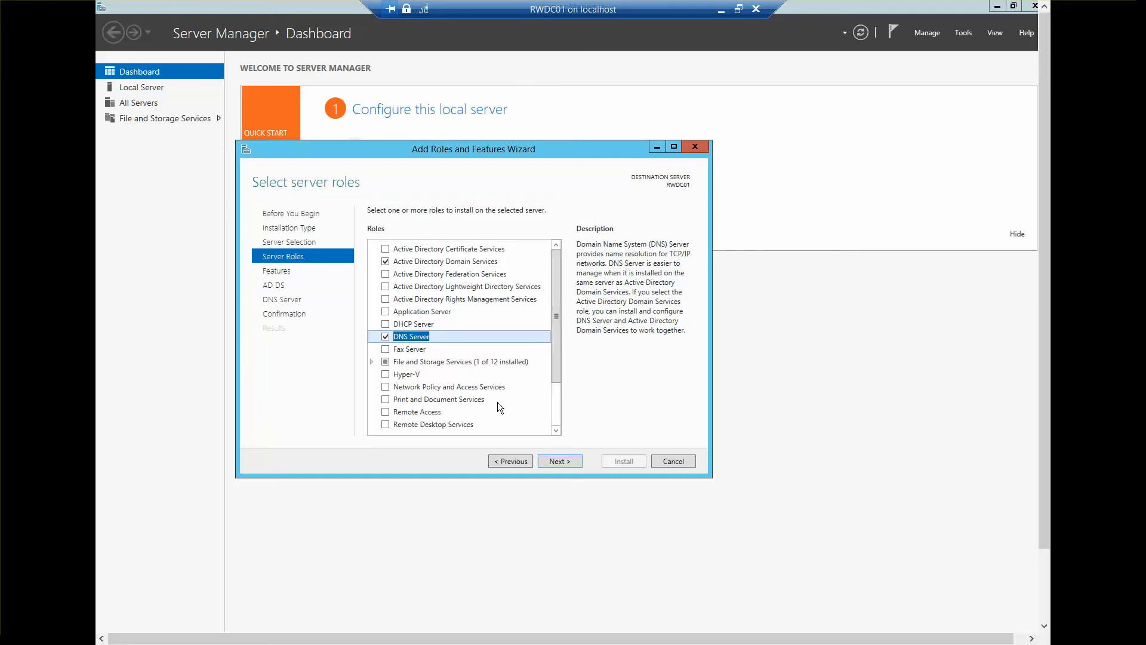
Step: Keep the preselected features and install the chosen roles on RWDC01 without enabling automatic restart
click(554, 464)
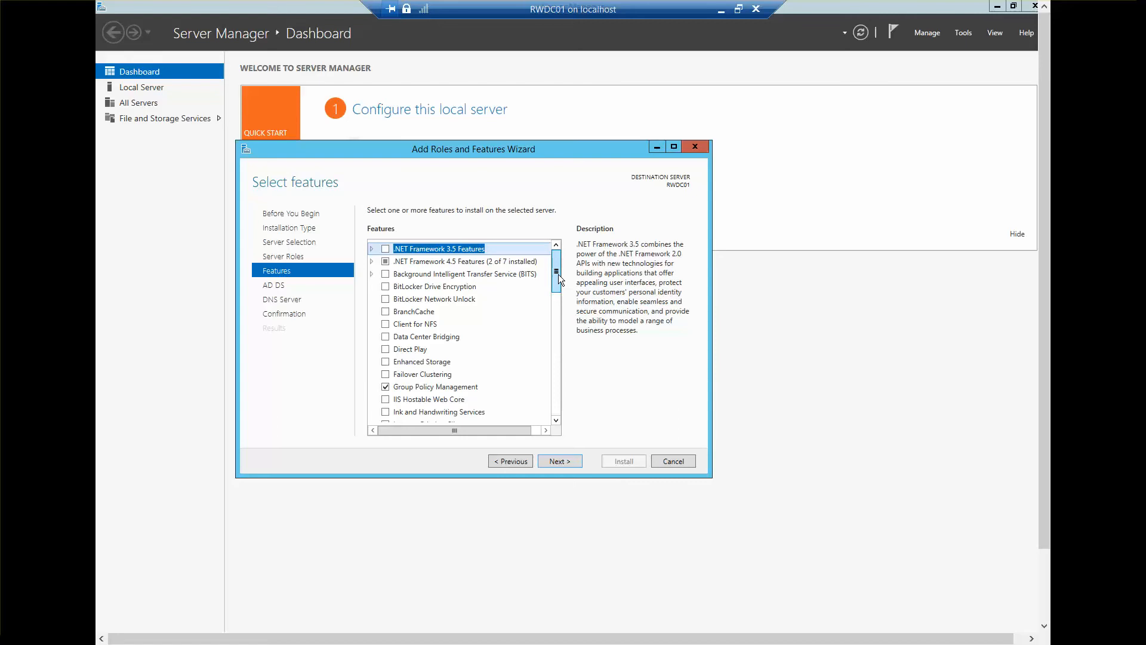
drag(557, 274, 561, 400)
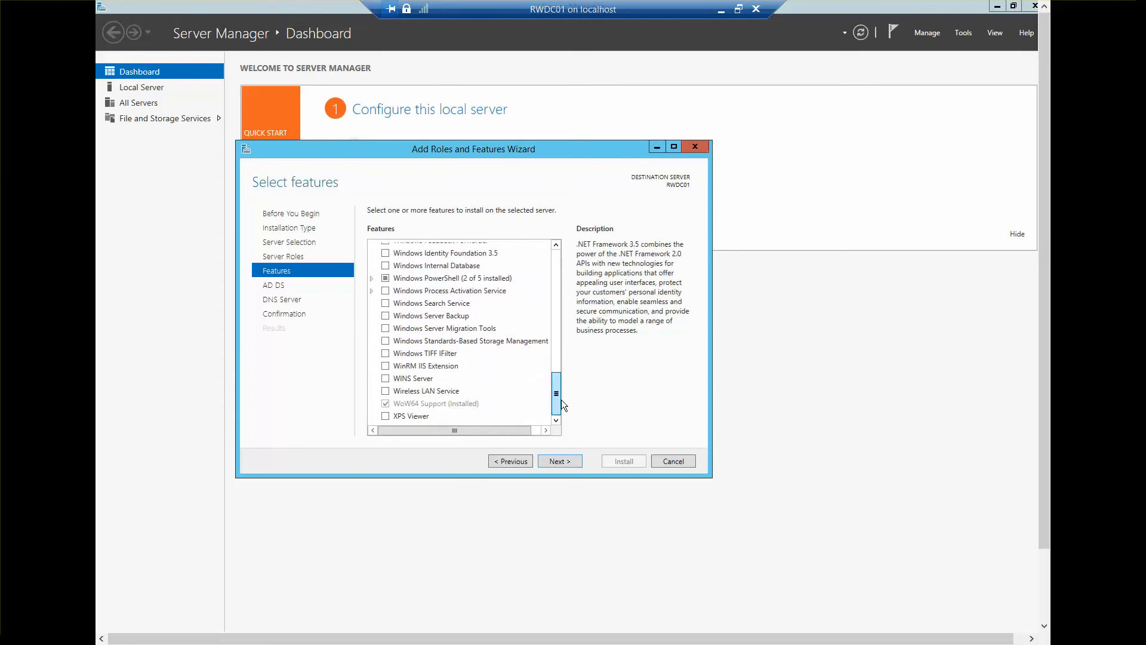
drag(562, 400, 543, 238)
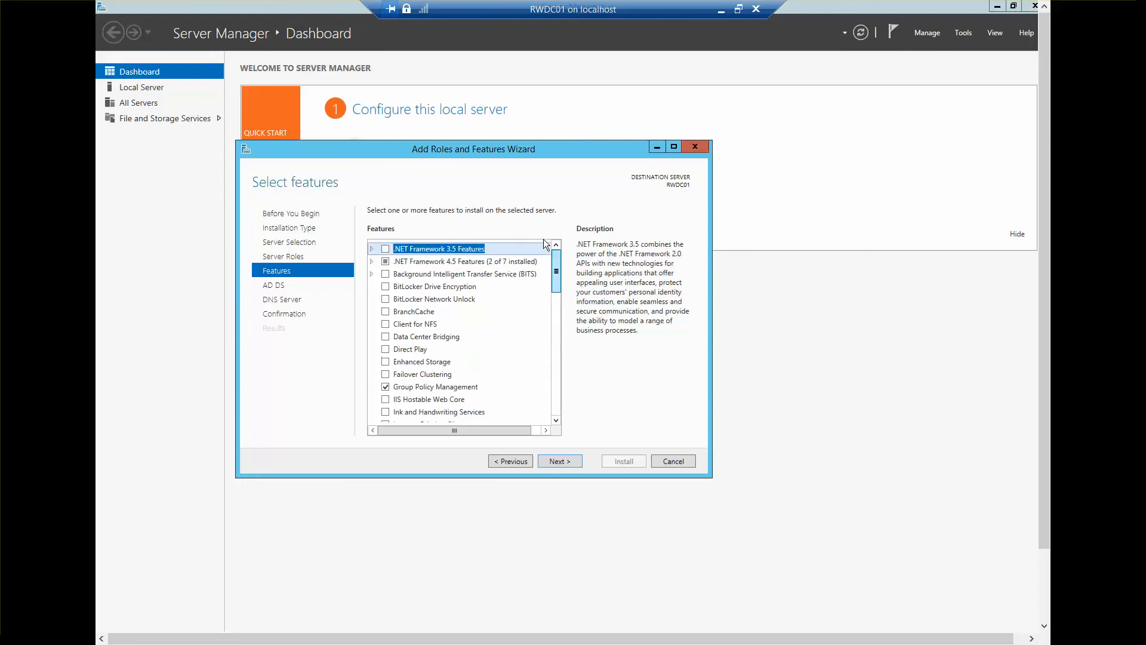
click(560, 463)
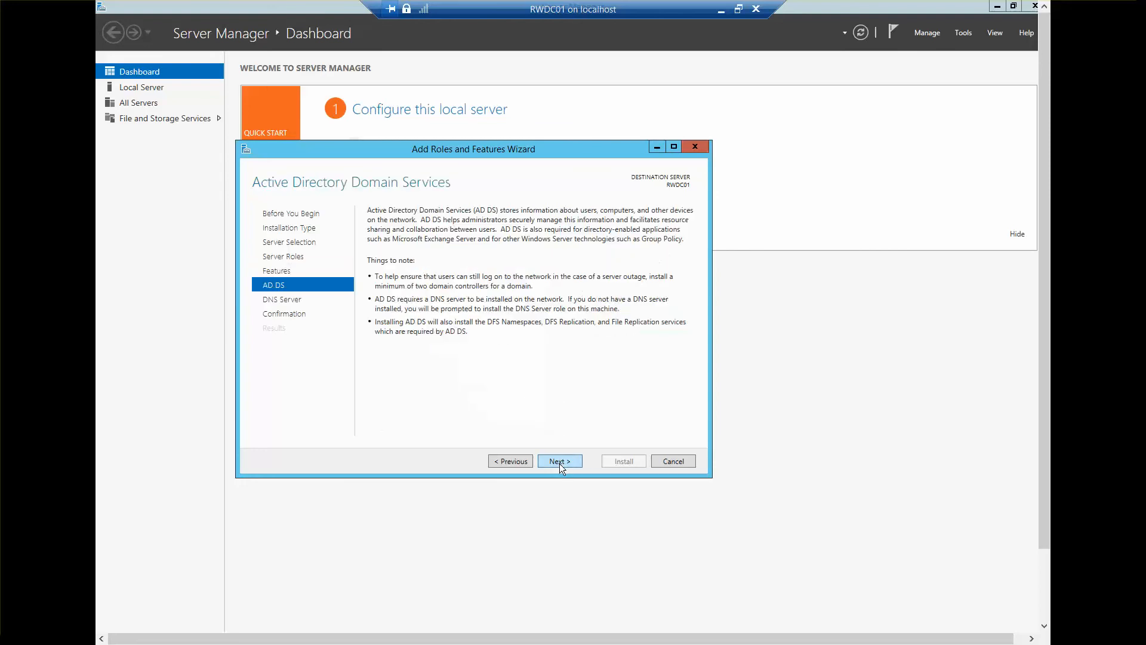
click(560, 464)
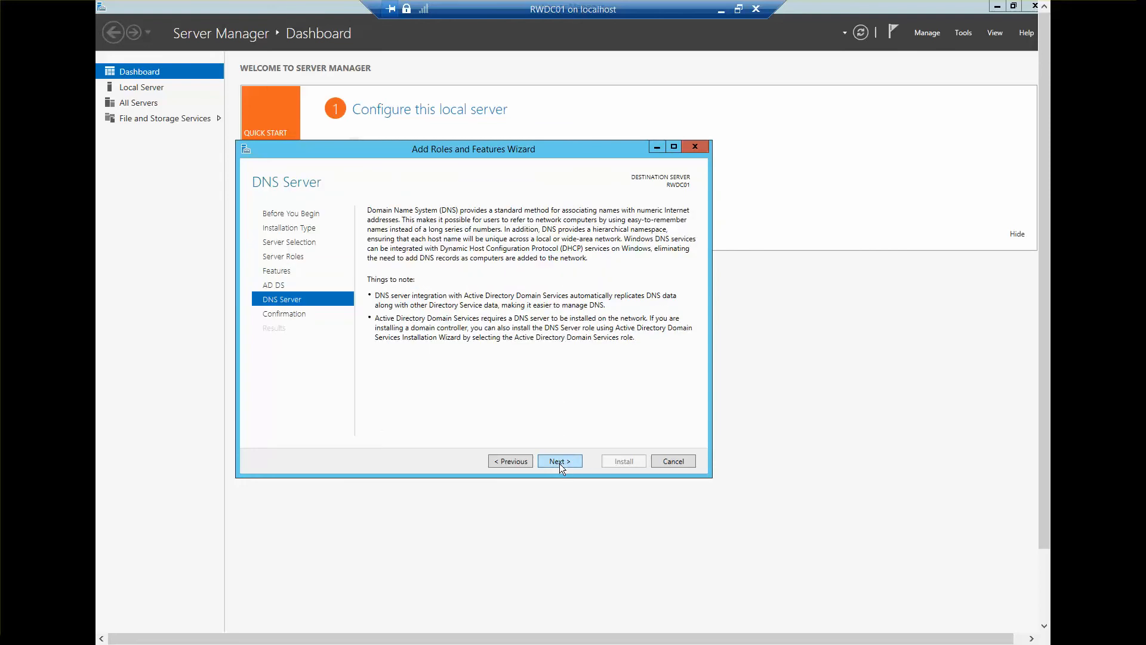
click(560, 463)
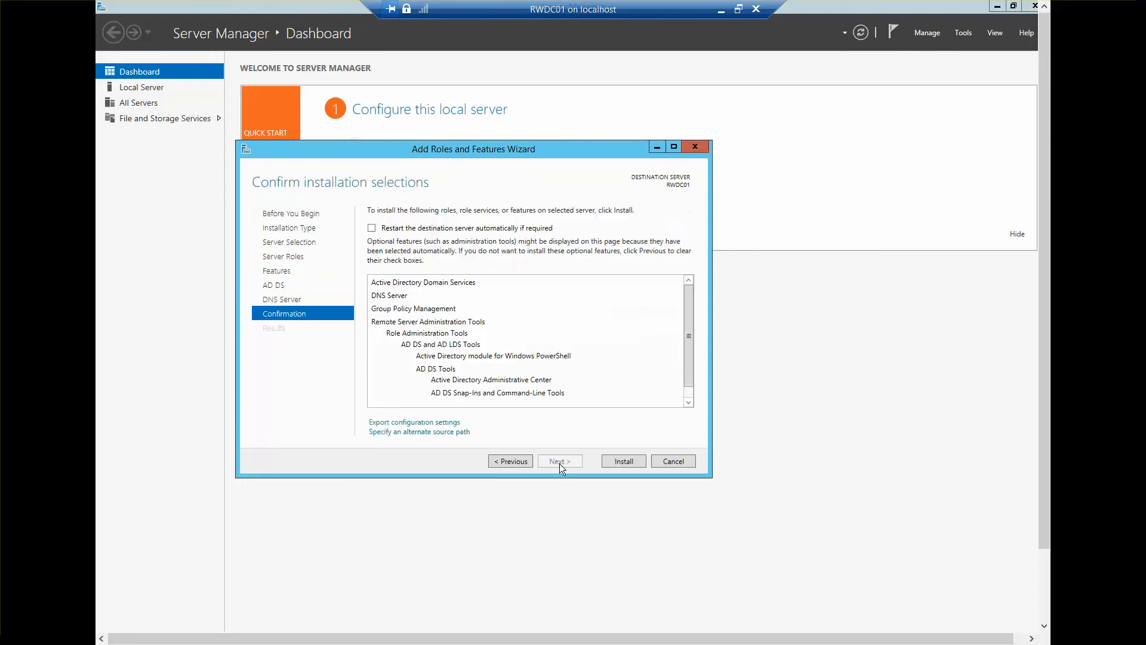
click(623, 461)
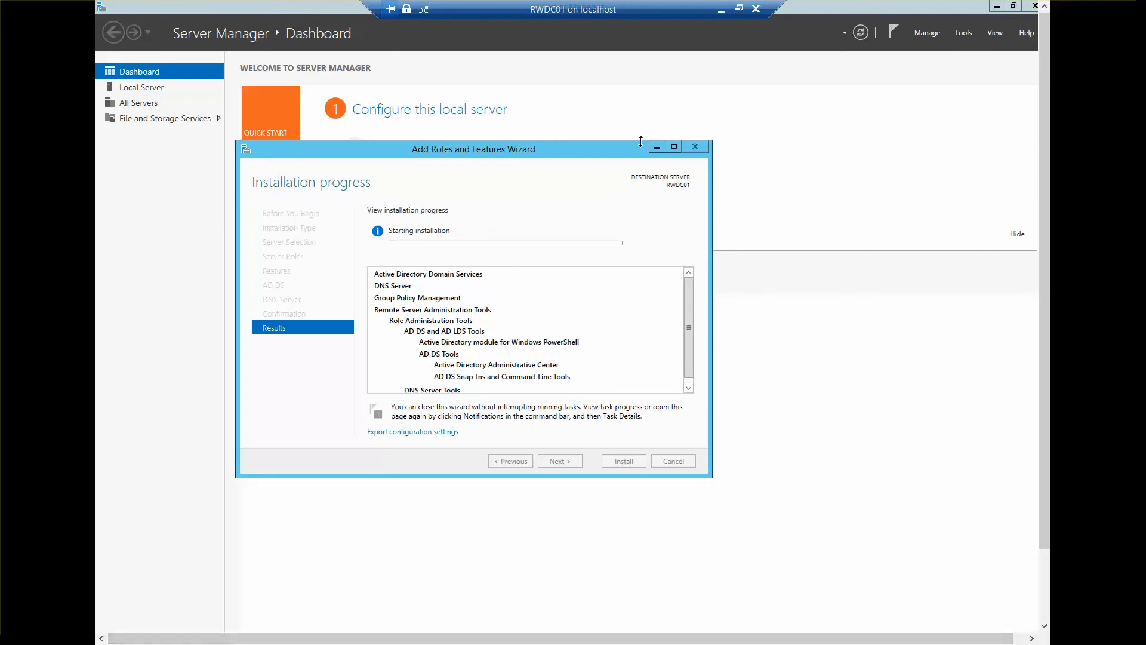
Step: Leave full screen mode while the roles install, and close the Add Roles and Features Wizard once installation finishes
click(737, 10)
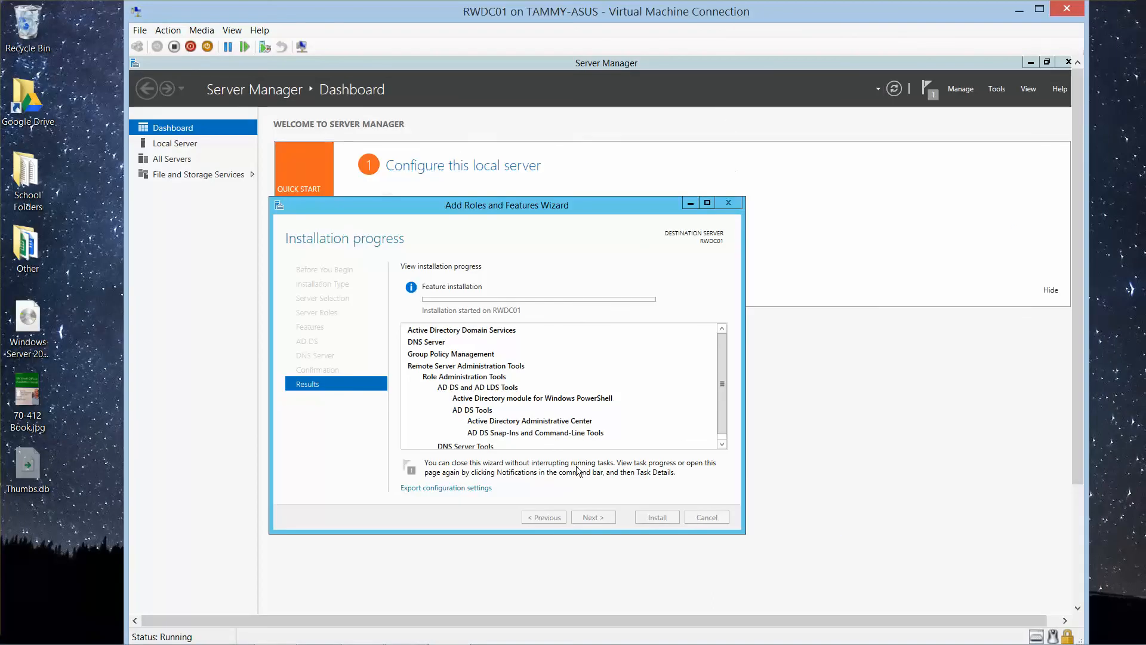
mouse_move(492, 644)
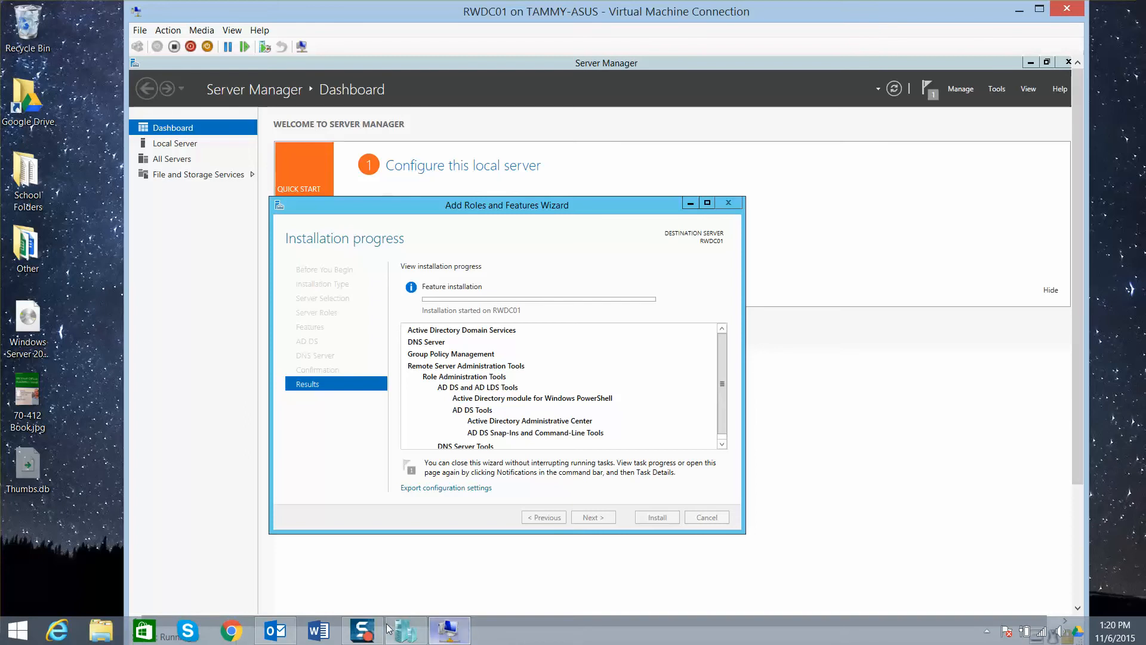
mouse_move(365, 634)
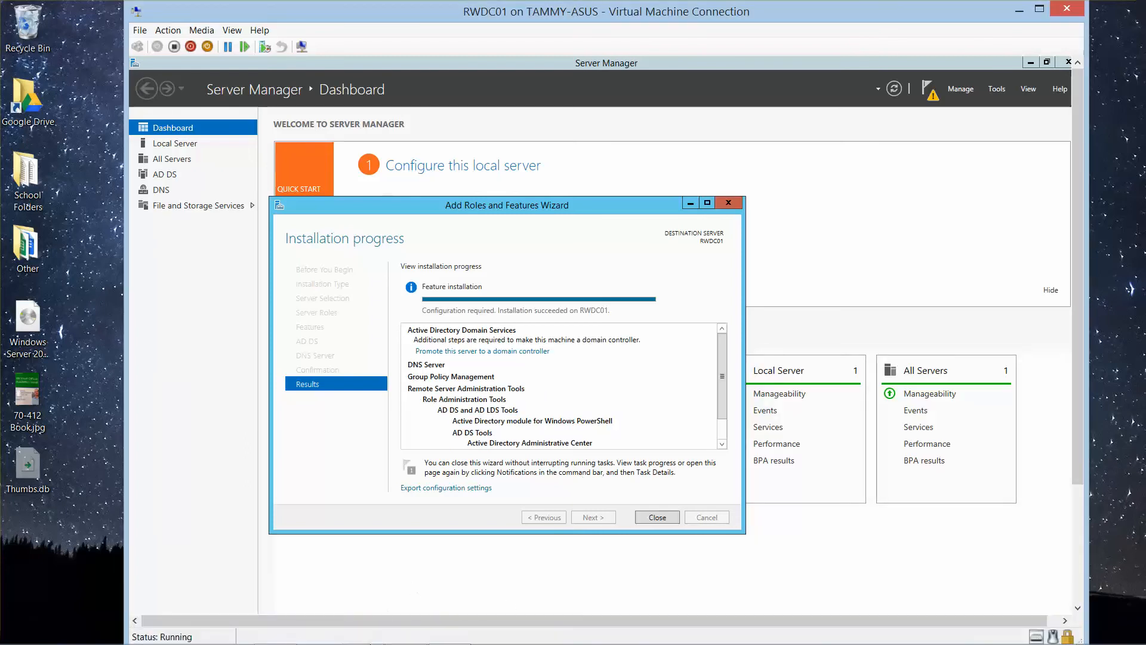
mouse_move(371, 639)
click(657, 517)
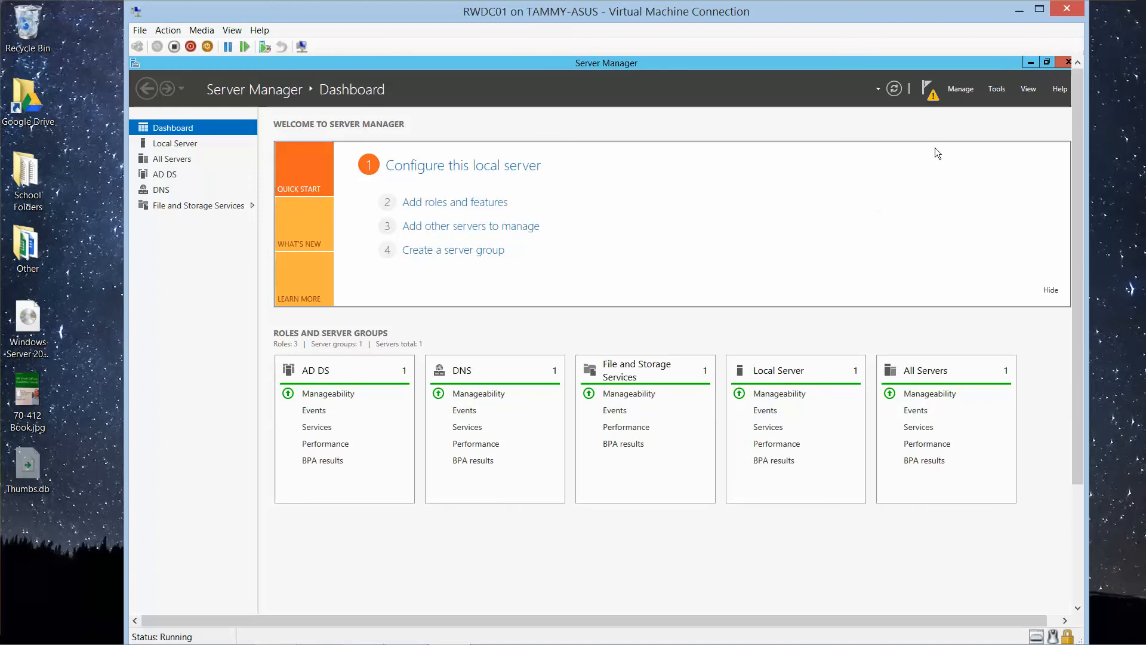
Step: Open DNS Manager from Server Manager and select the RWDC01 server
click(932, 90)
click(996, 90)
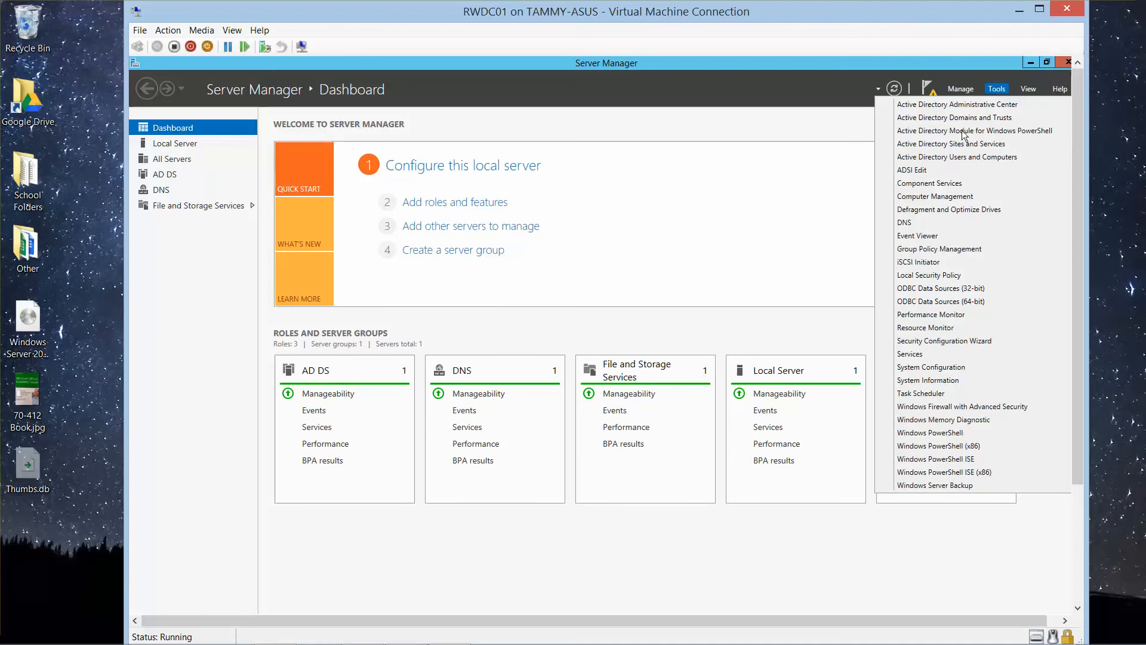
click(904, 224)
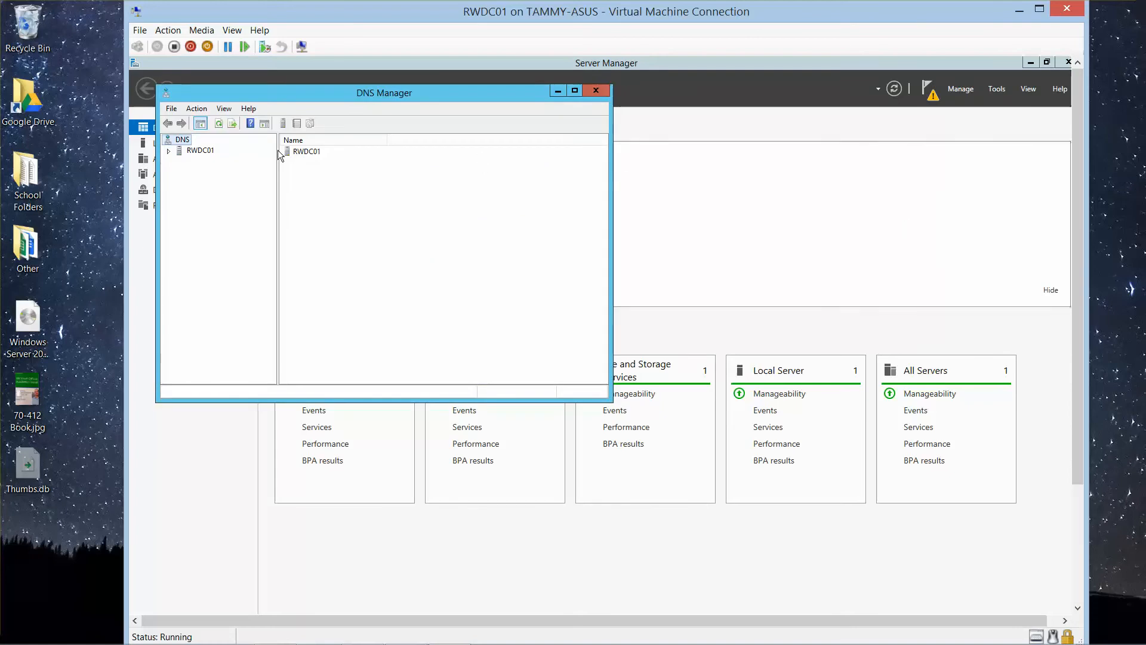
click(199, 150)
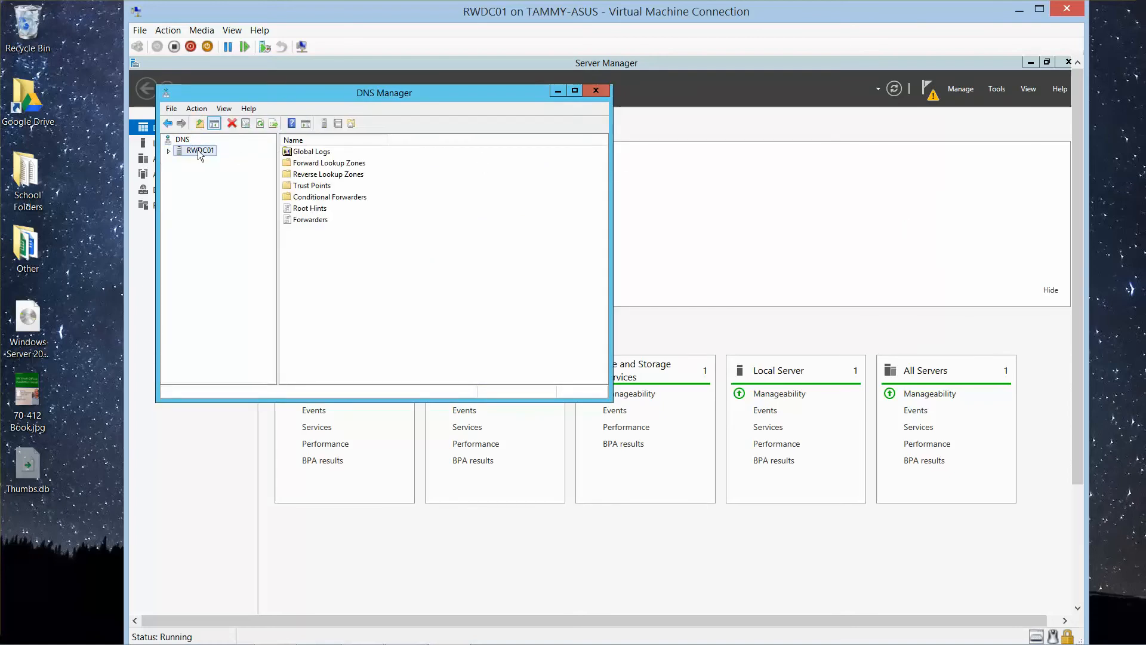
Step: Create a primary forward lookup zone named contoso.com on RWDC01, with new zone file contoso.com.dns and dynamic updates disallowed
right_click(198, 152)
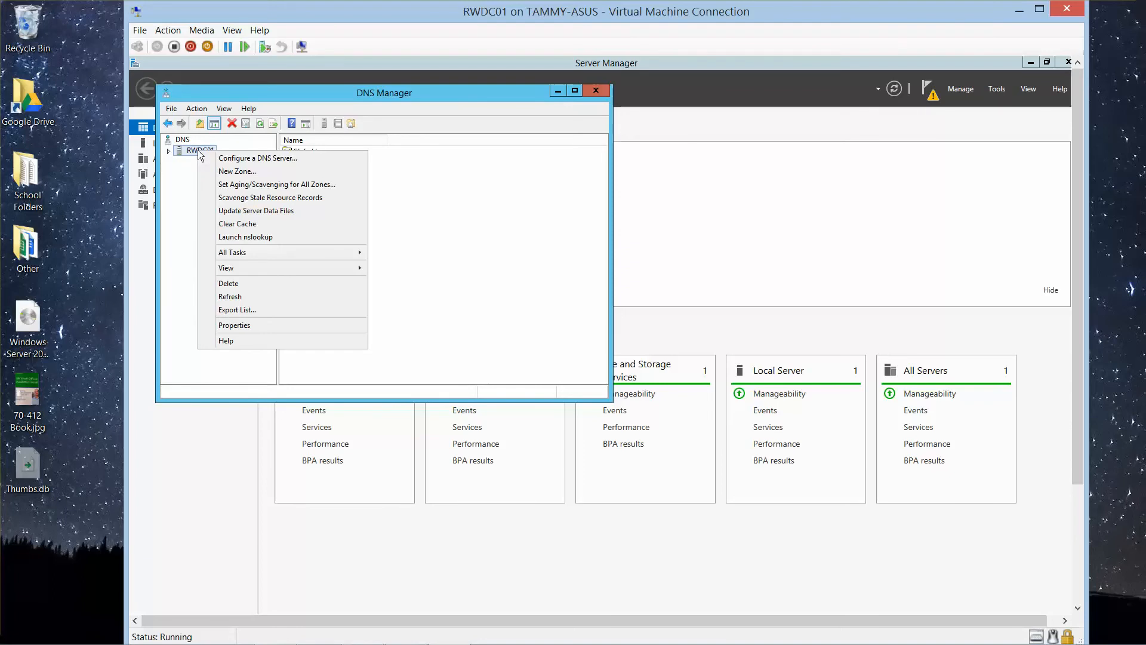
click(241, 170)
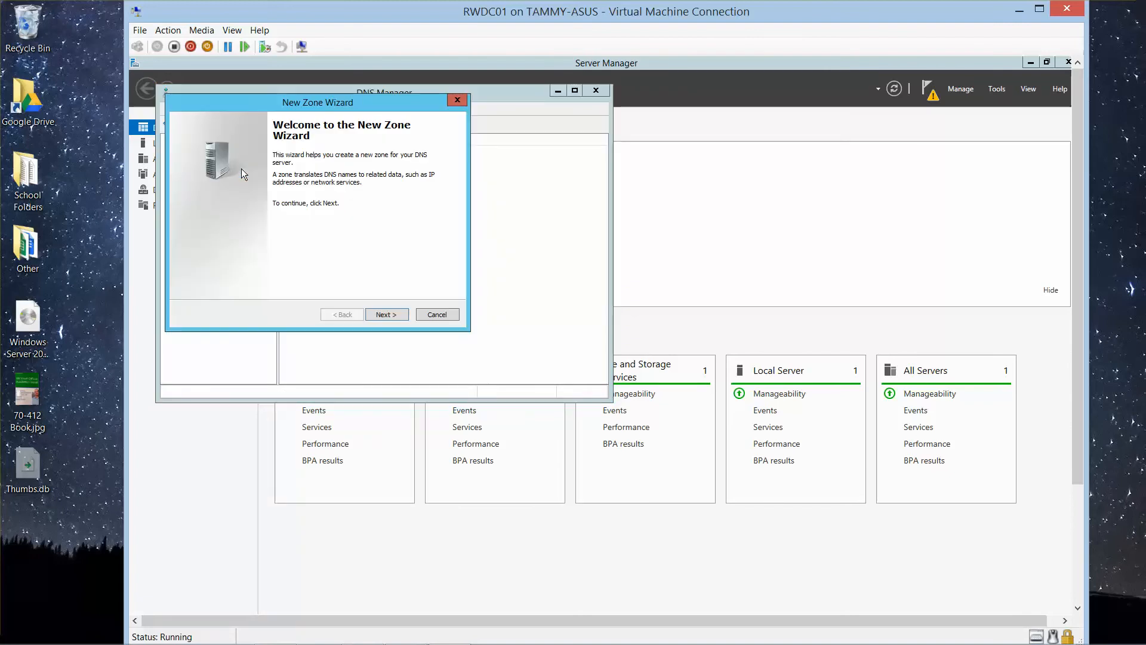
click(386, 314)
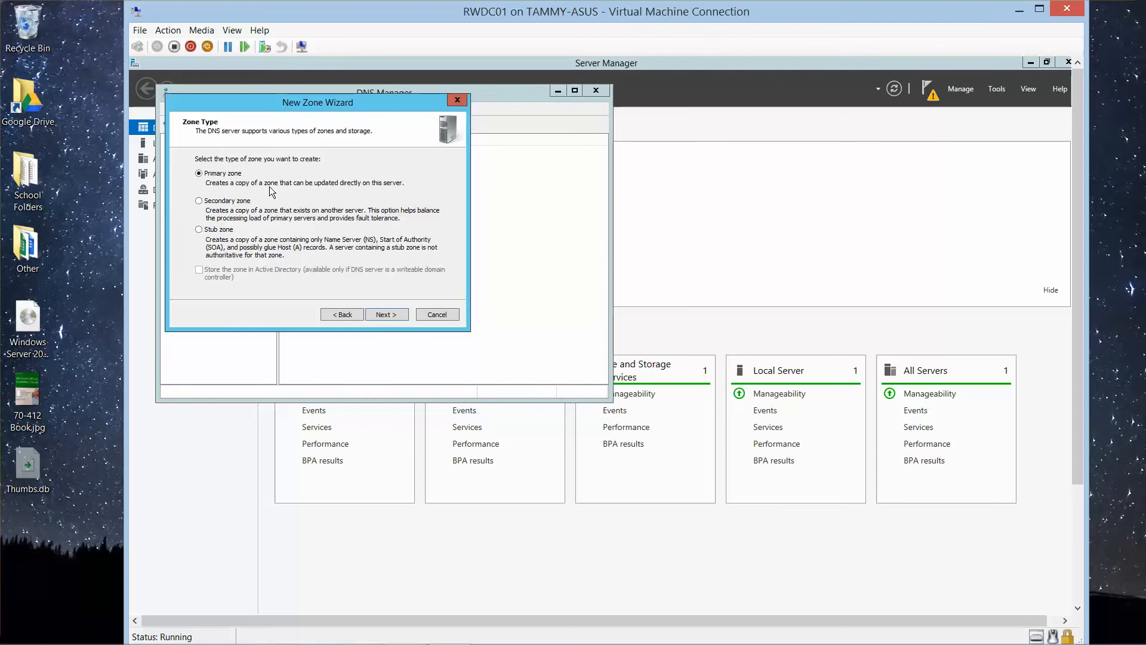
click(388, 315)
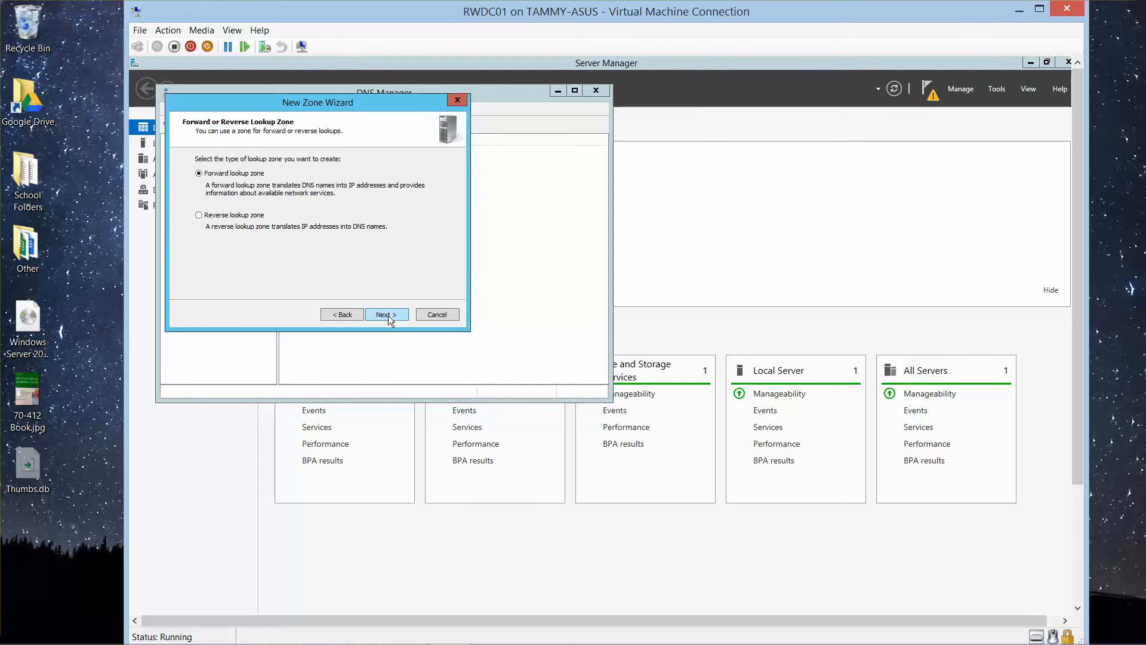
click(390, 316)
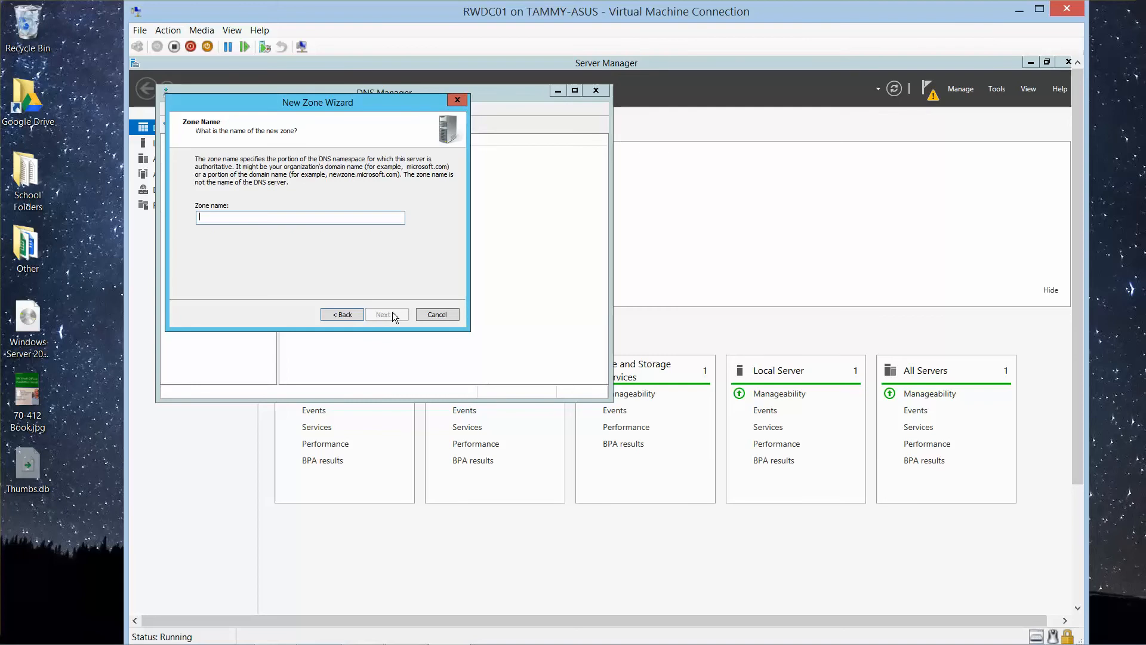
text(contoso.com)
click(398, 316)
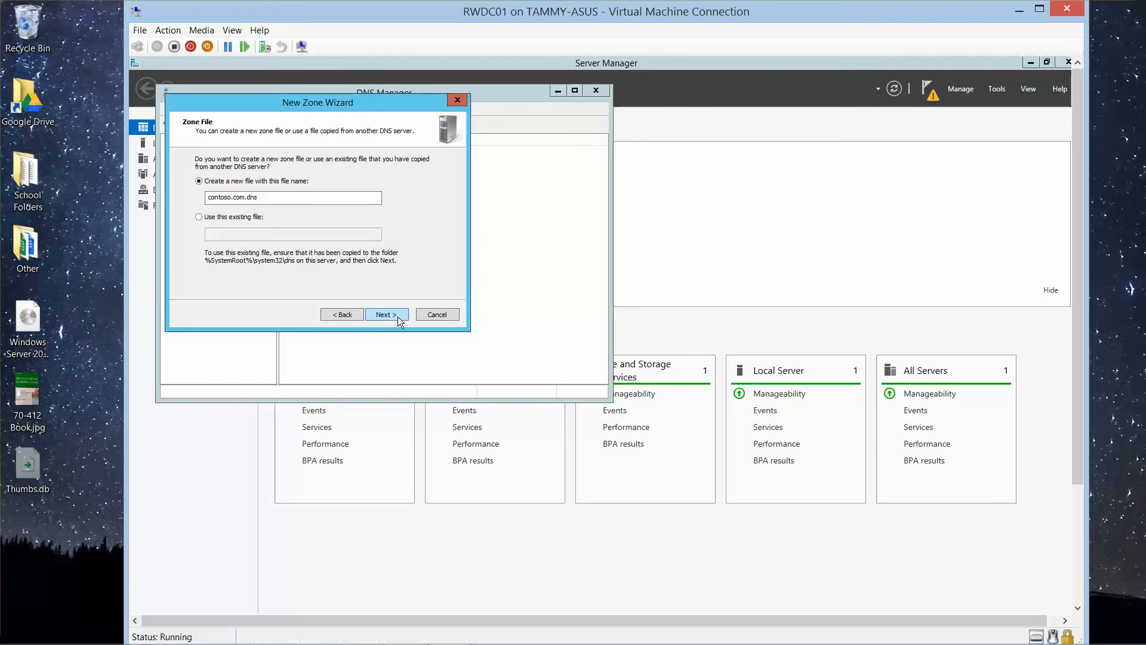
click(398, 316)
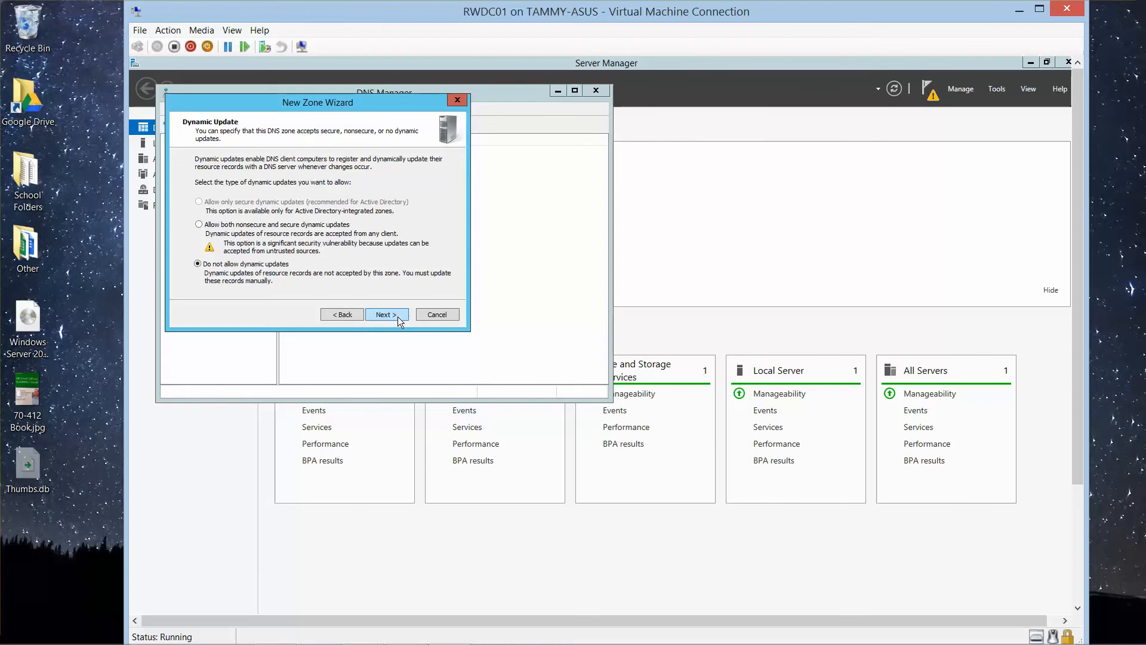
click(397, 316)
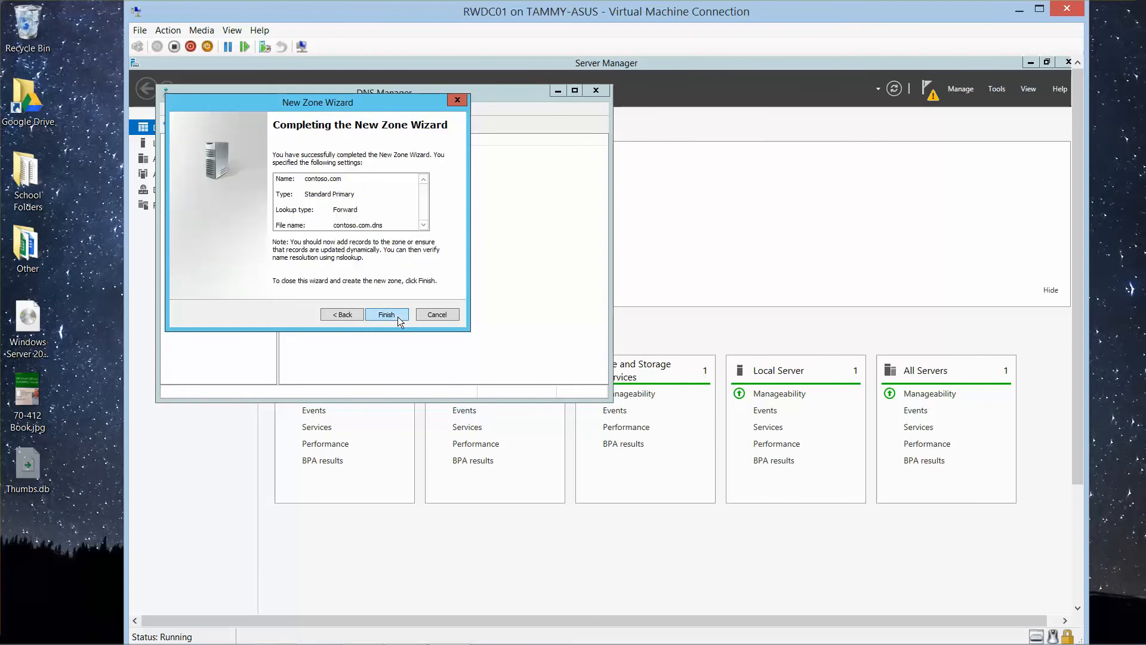
click(398, 316)
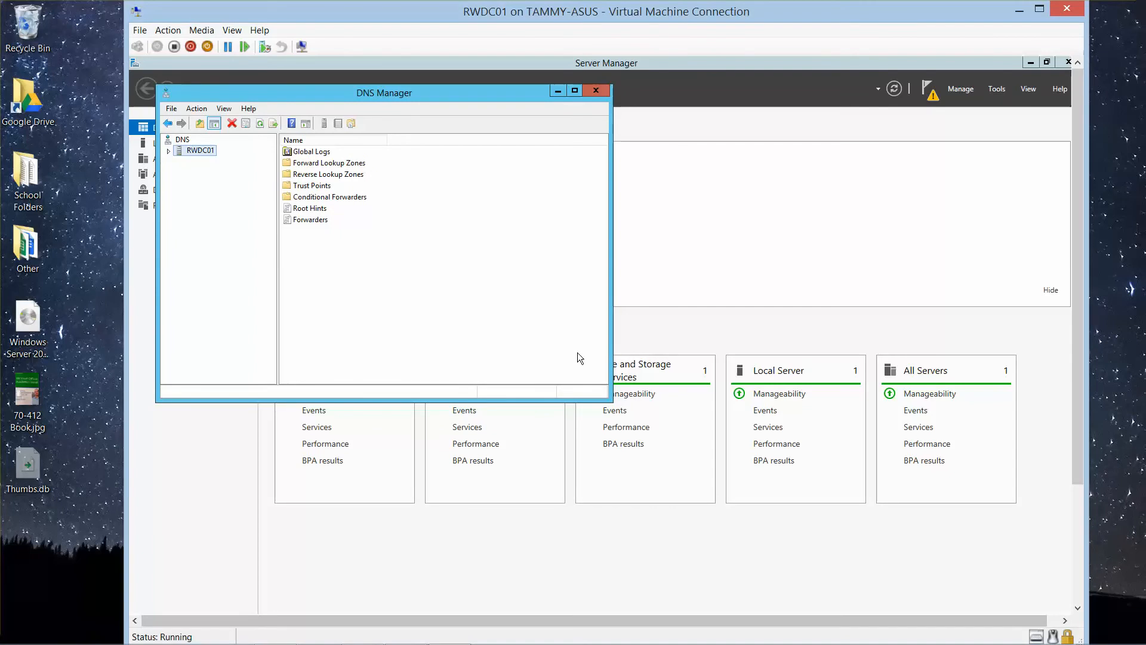
Step: Close DNS Manager and start promoting RWDC01 to a domain controller from the Server Manager notifications
click(596, 90)
click(929, 98)
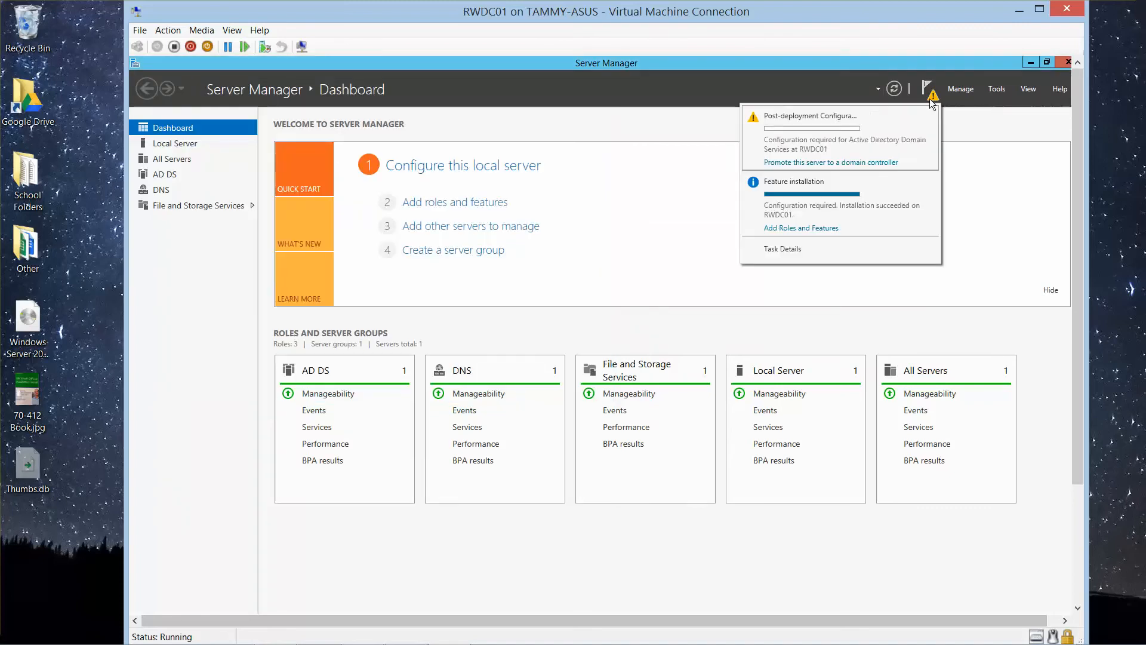
click(801, 163)
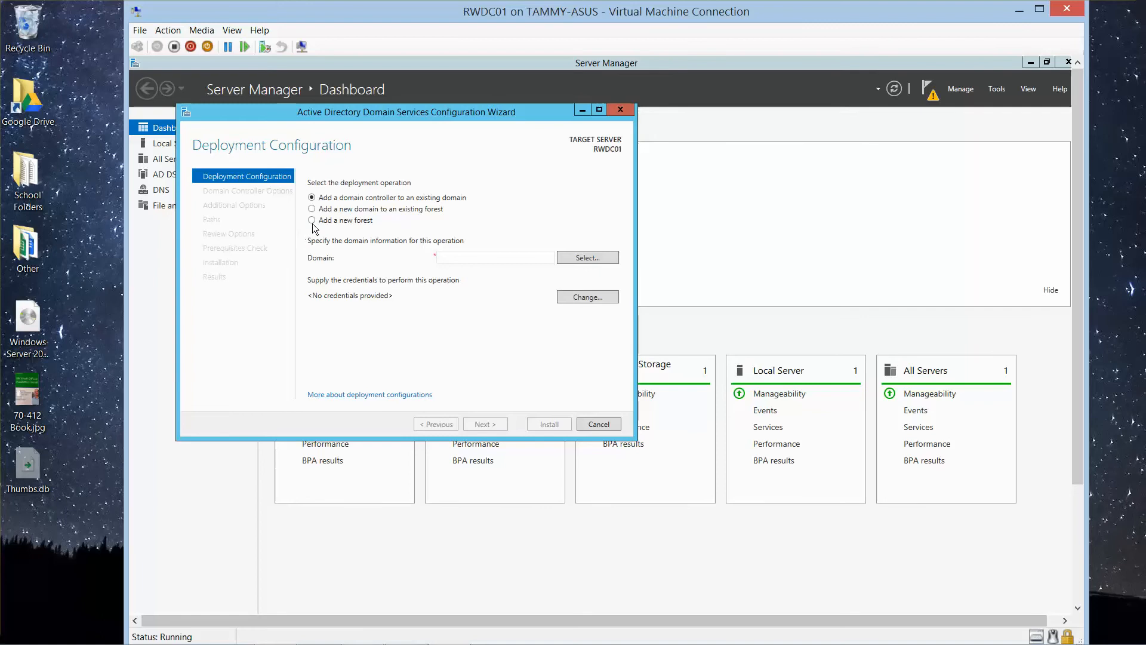
Step: Choose to add a new forest with root domain name contoso.com and continue to the domain controller options
click(311, 220)
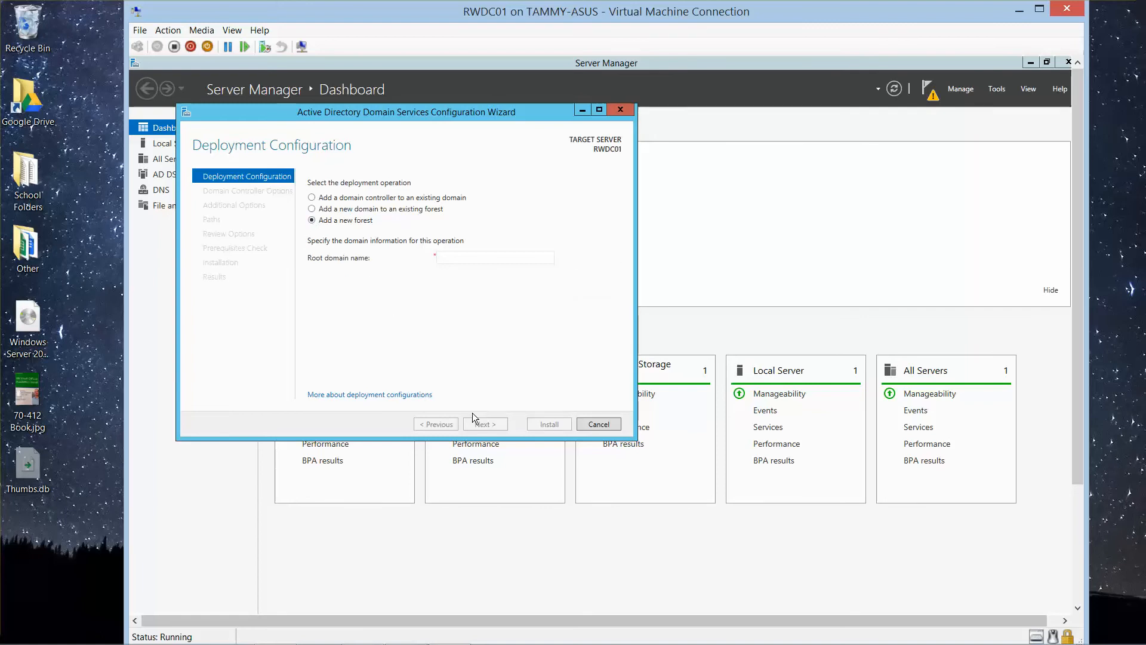
click(447, 257)
text(contoso.com)
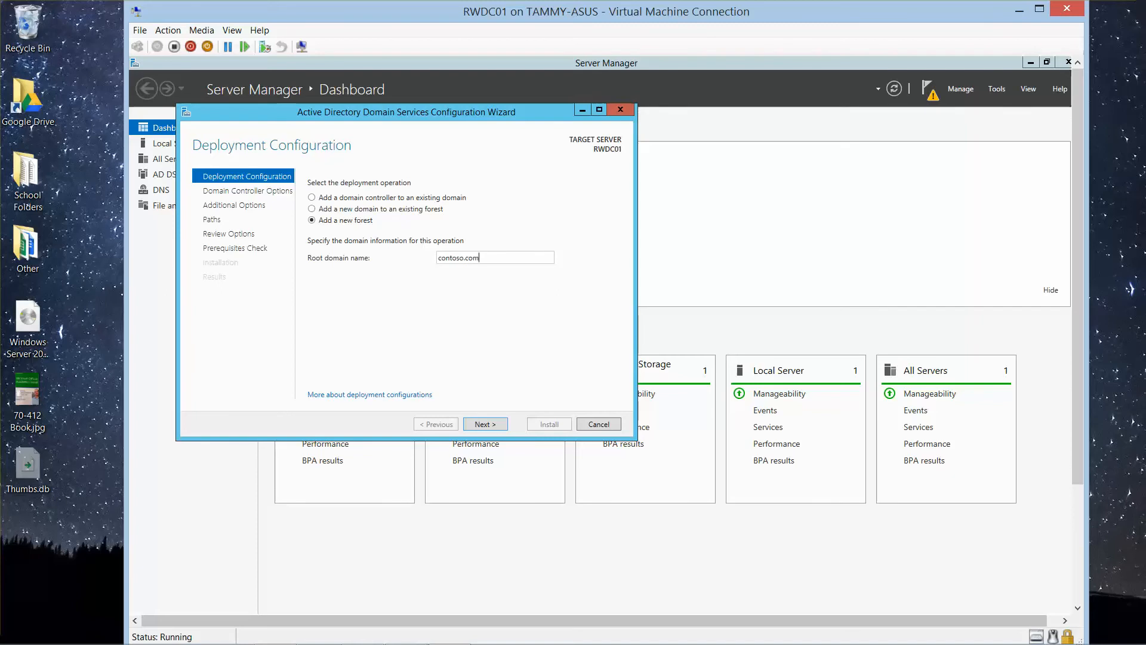
click(482, 424)
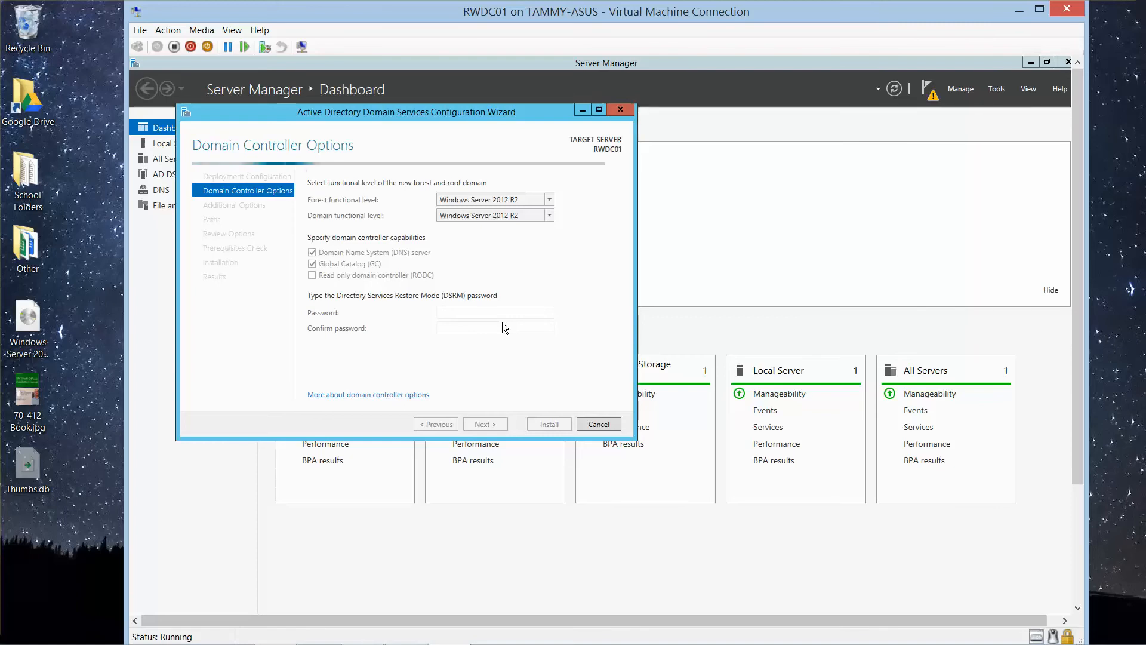
mouse_move(513, 643)
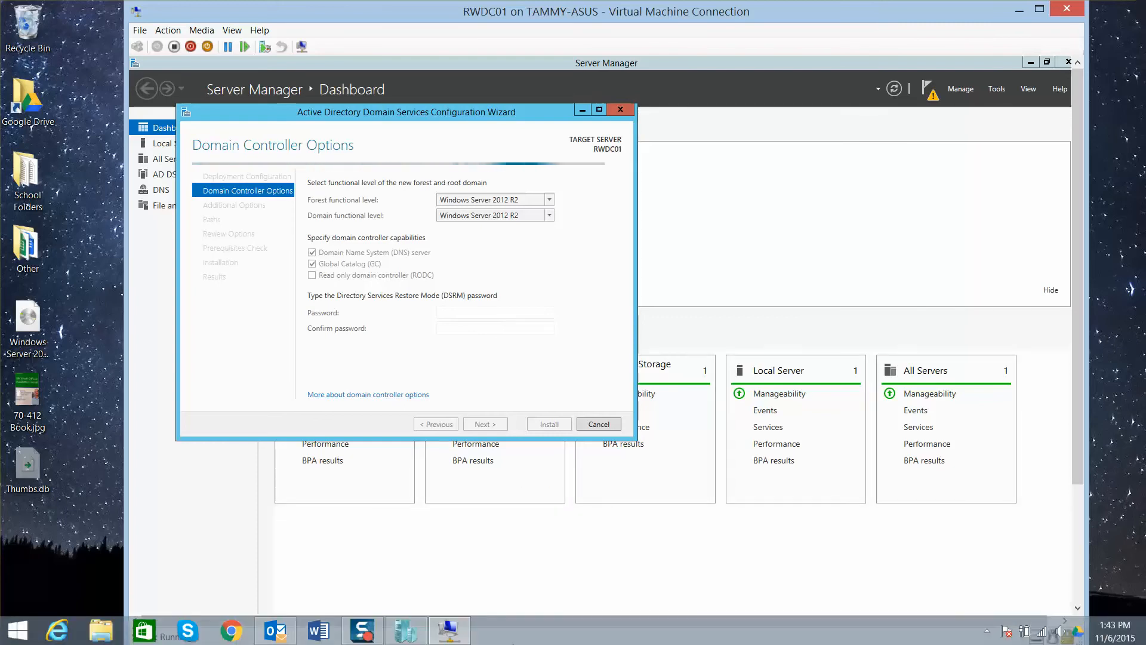
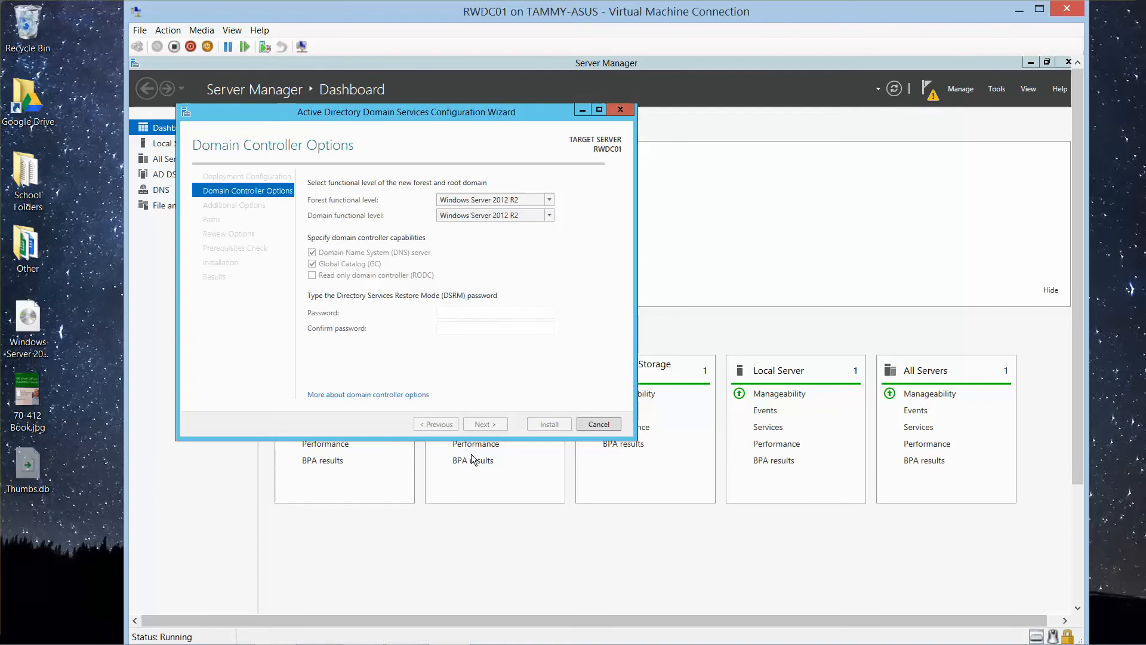
Step: Enter and confirm the Directory Services Restore Mode password in the domain controller options and continue to the DNS options
mouse_move(363, 631)
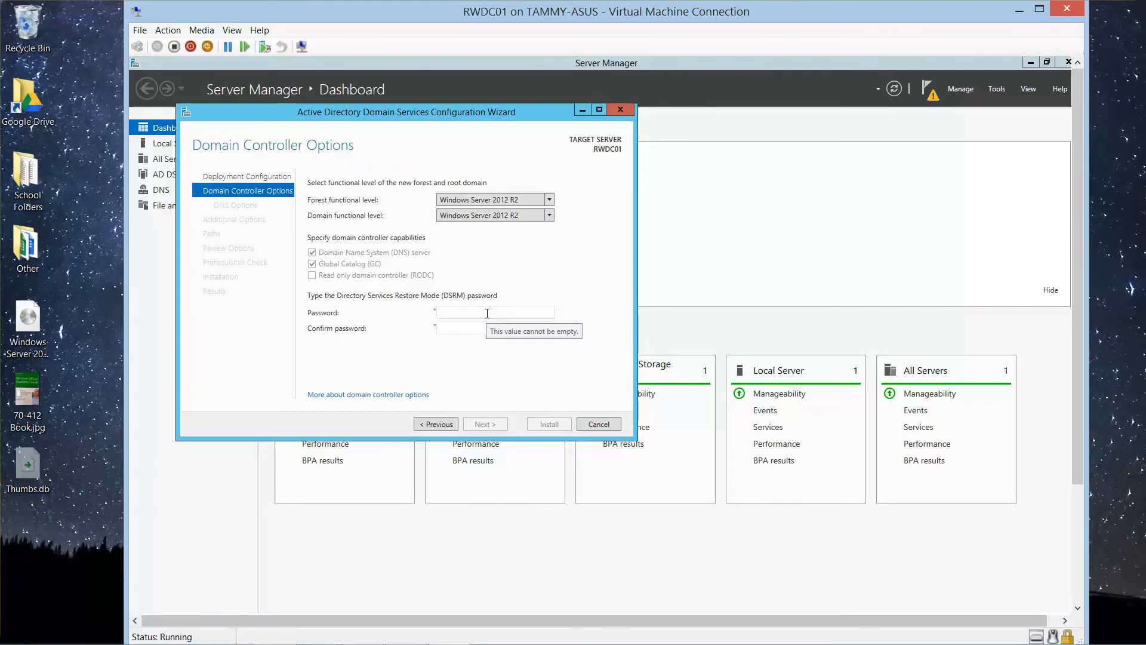
click(486, 315)
text(Pa)
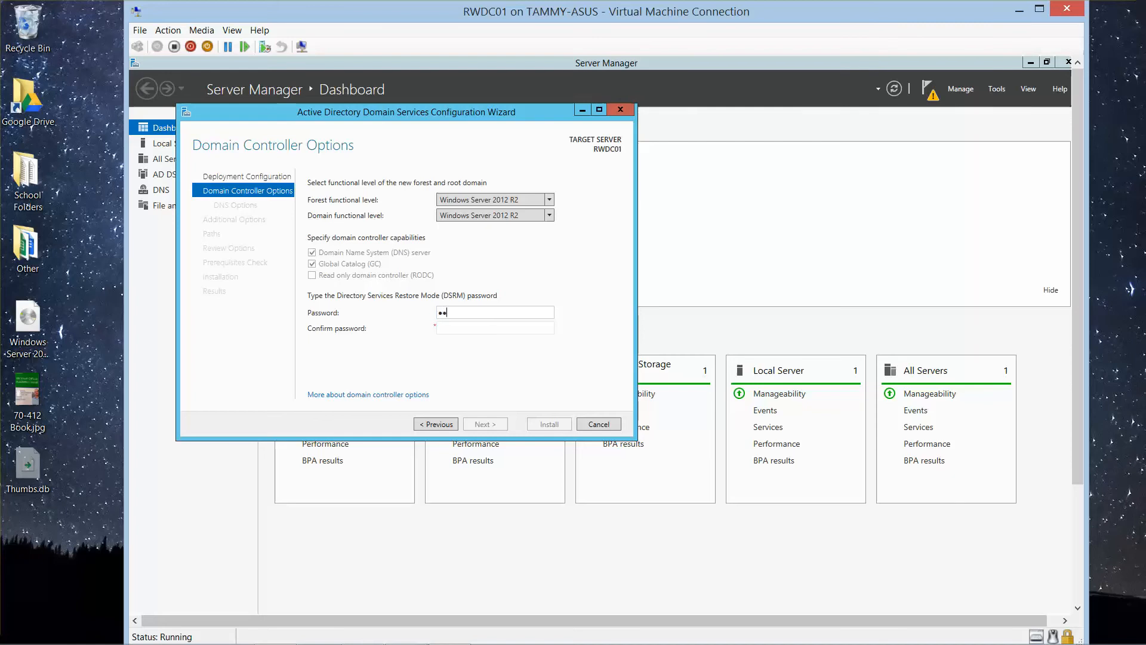
text($$w0rd)
key(Tab)
text(Pa)
key(BackSpace)
key(BackSpace)
text(Pa)
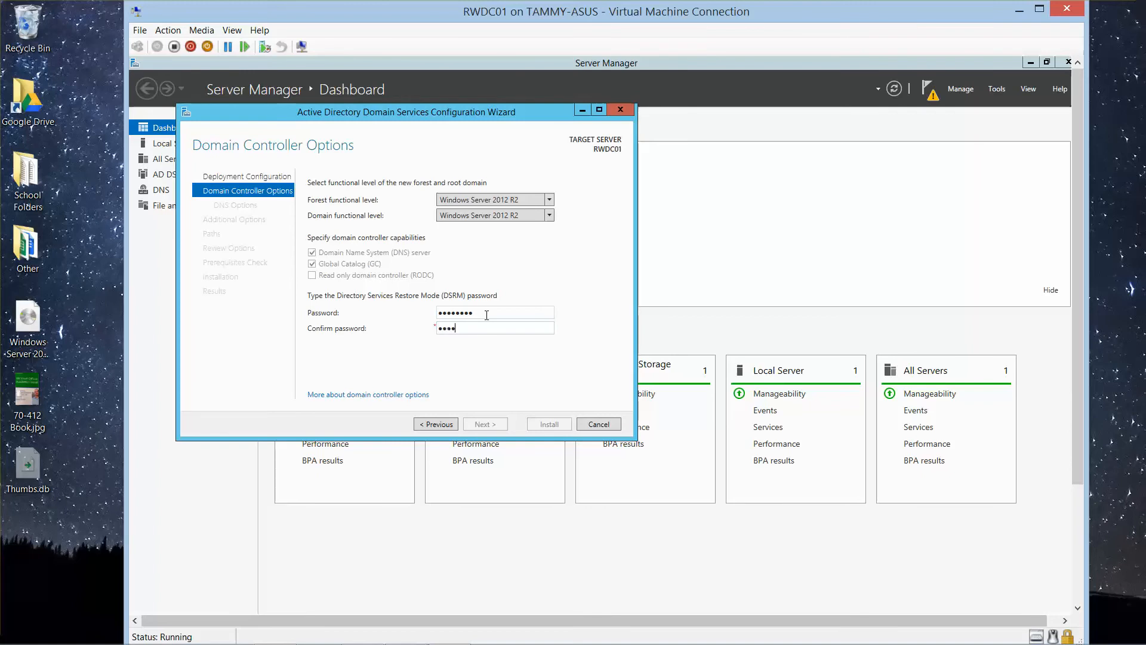
text($$w0rd)
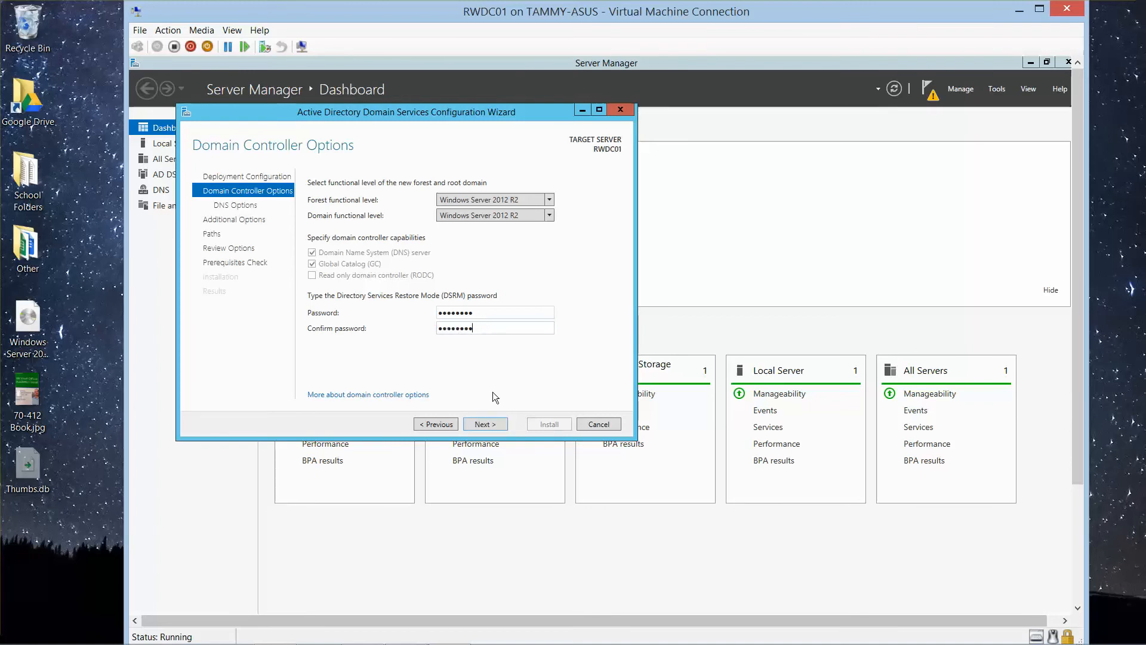
click(488, 424)
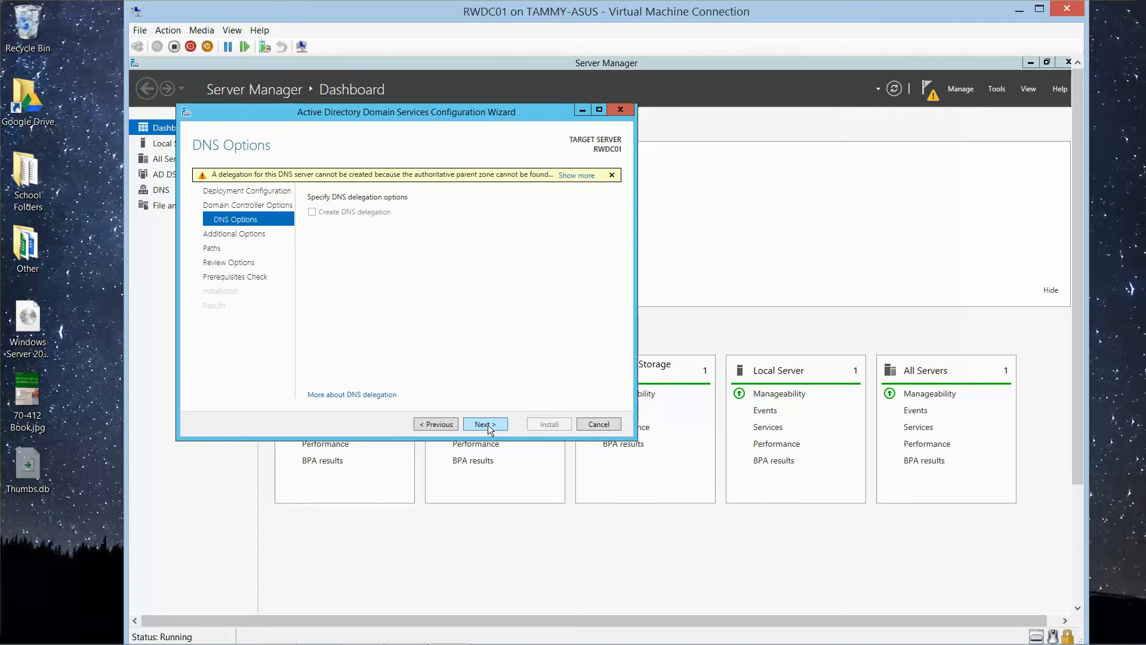
Step: Accept the DNS options, NetBIOS name CONTOSO, default AD DS paths and reviewed selections to start the prerequisites check
click(489, 424)
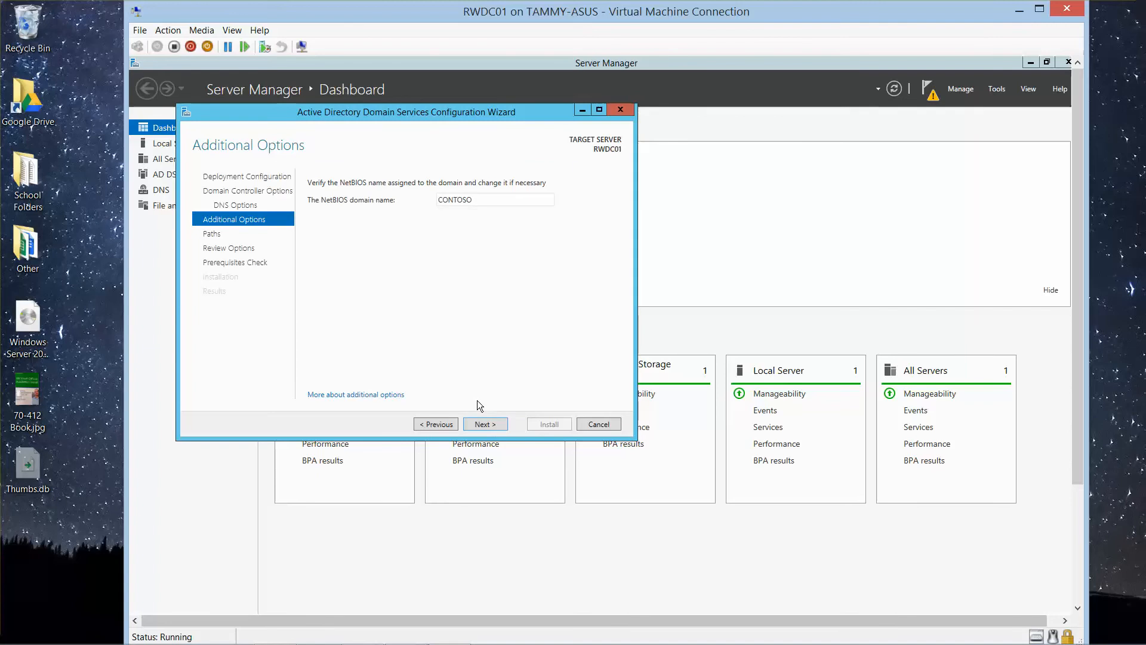
click(493, 425)
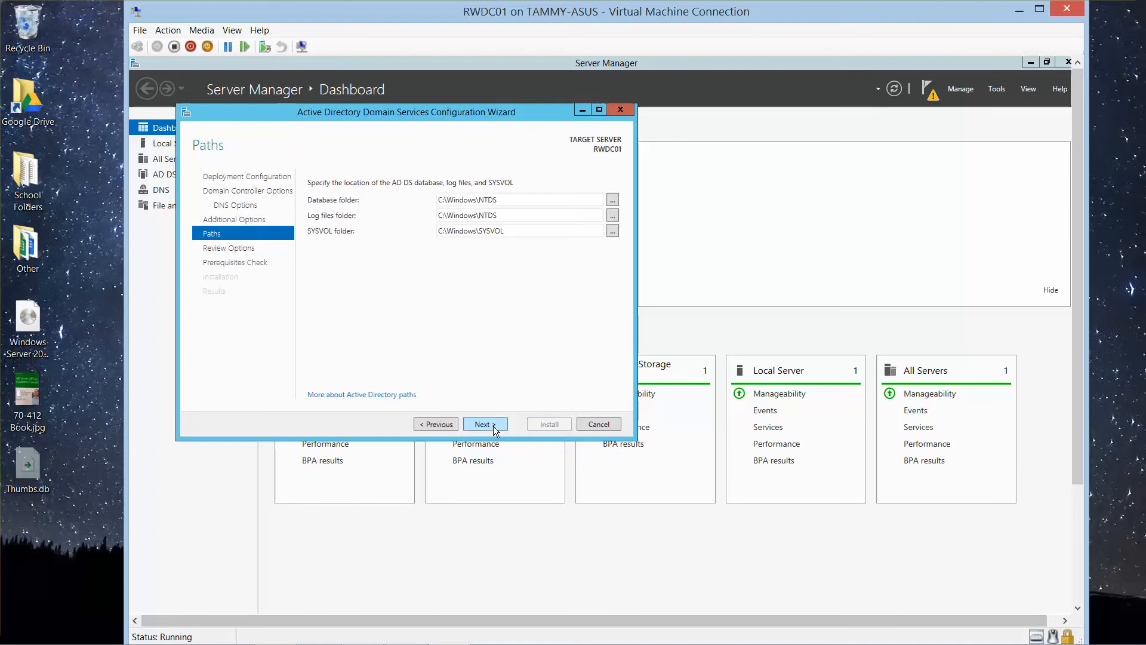
click(485, 423)
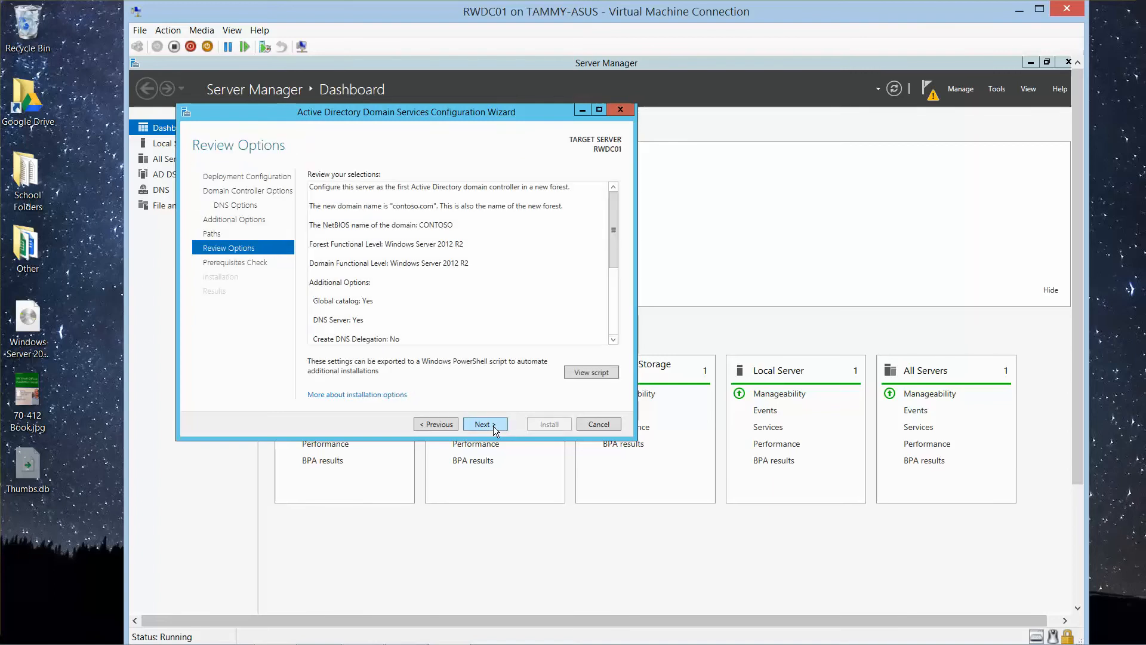
click(493, 425)
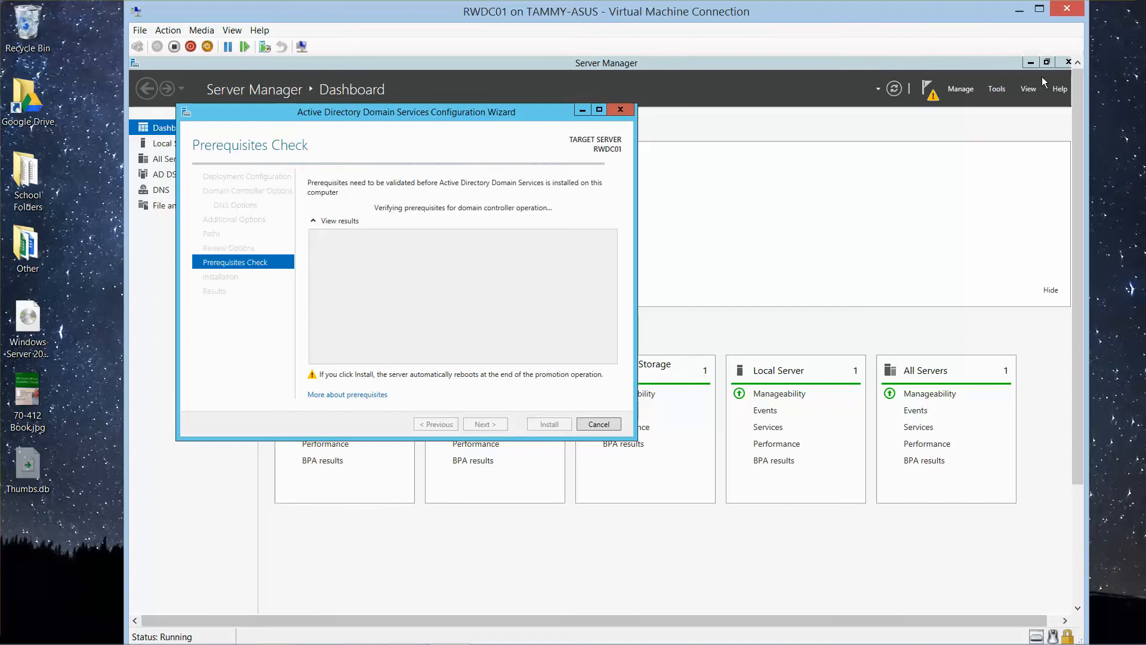
Step: Close and reopen Server Manager, and start promoting RWDC01 to a domain controller again from the notifications
click(1062, 64)
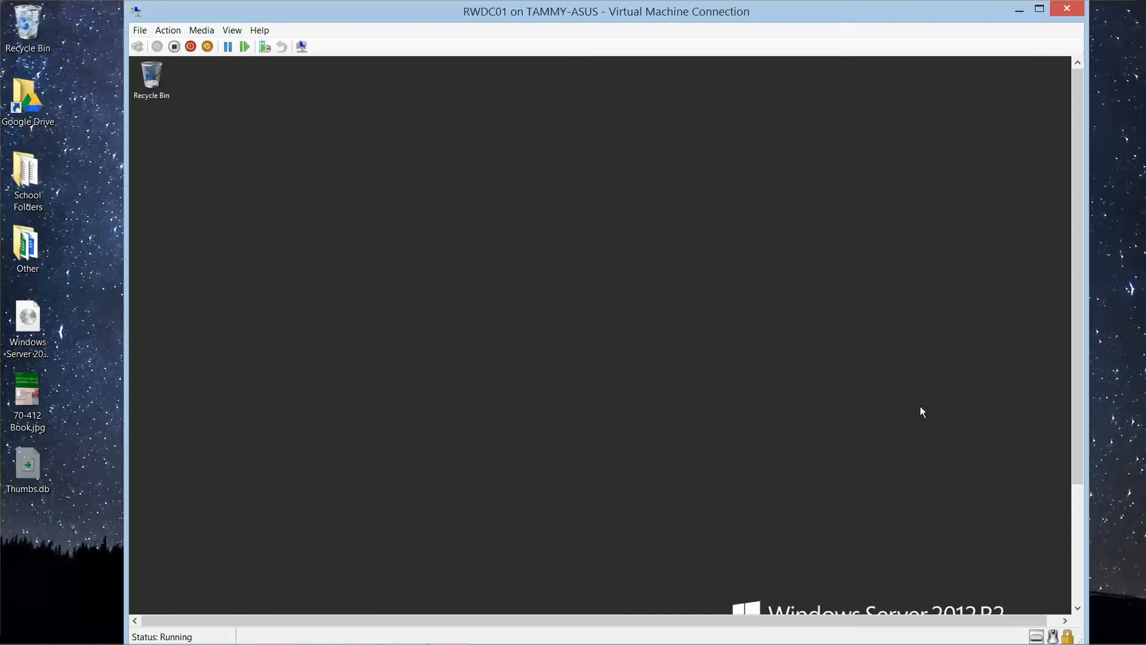
drag(1078, 433, 1080, 546)
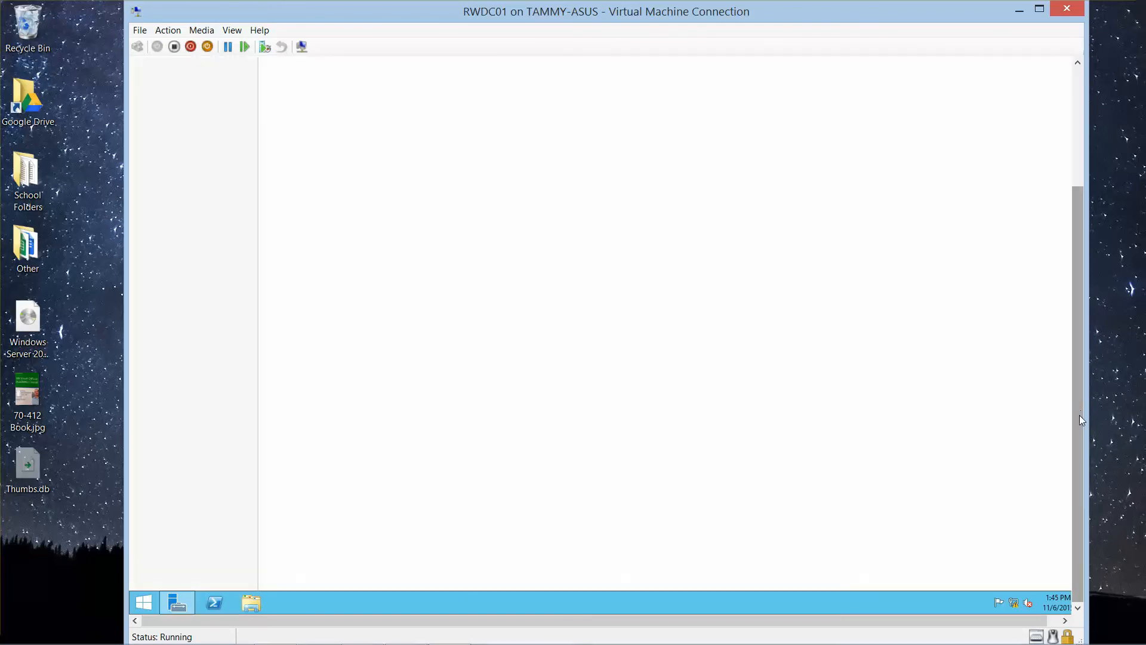
drag(1079, 416, 1070, 278)
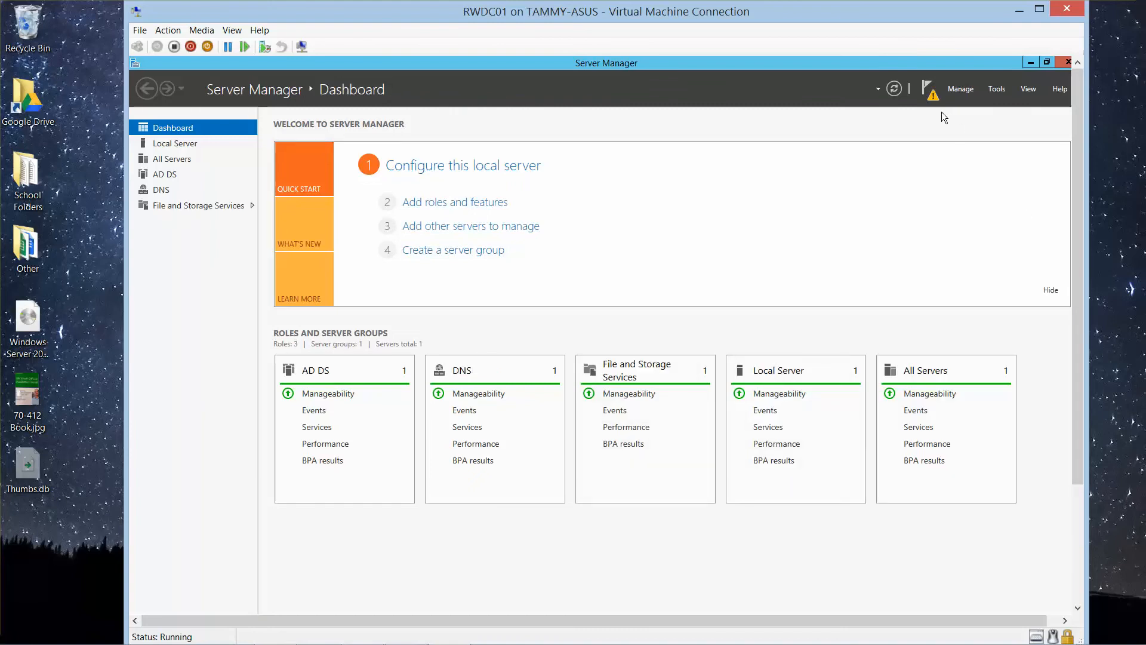
click(930, 102)
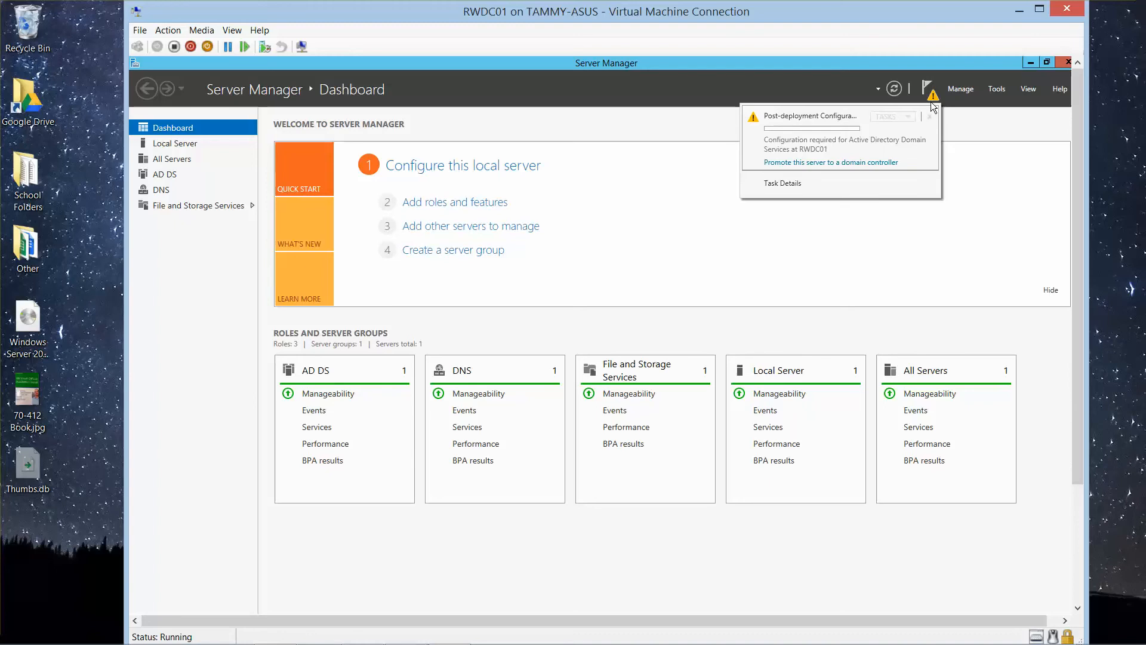
click(857, 163)
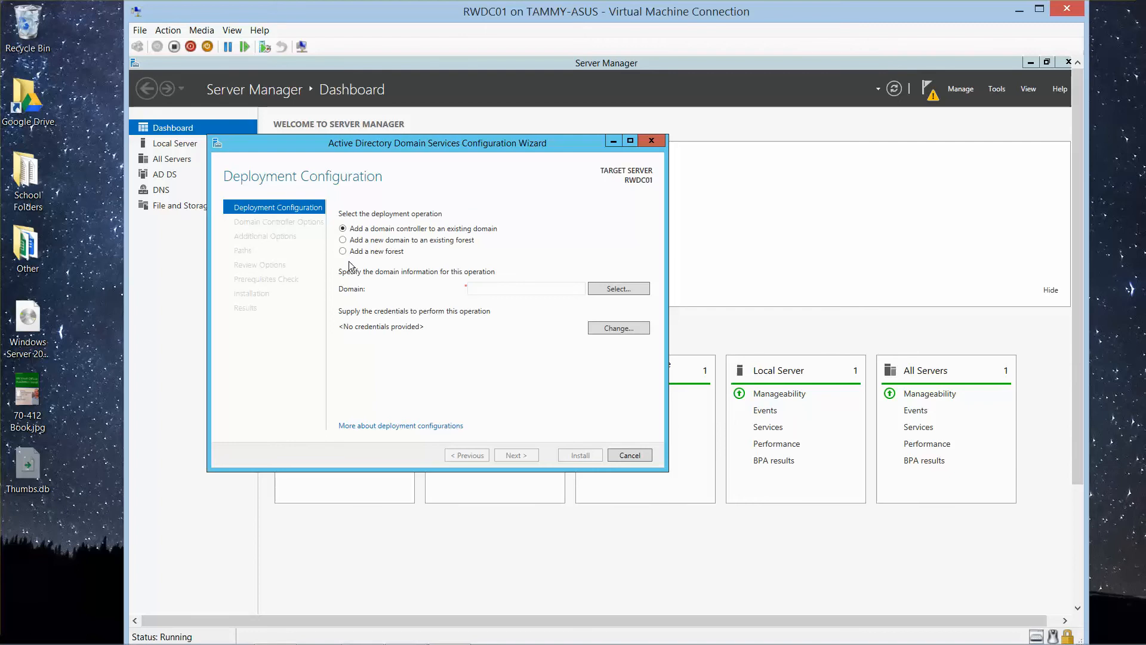
Step: Choose to add a new forest with root domain name contoso.com and continue to the domain controller options
click(343, 251)
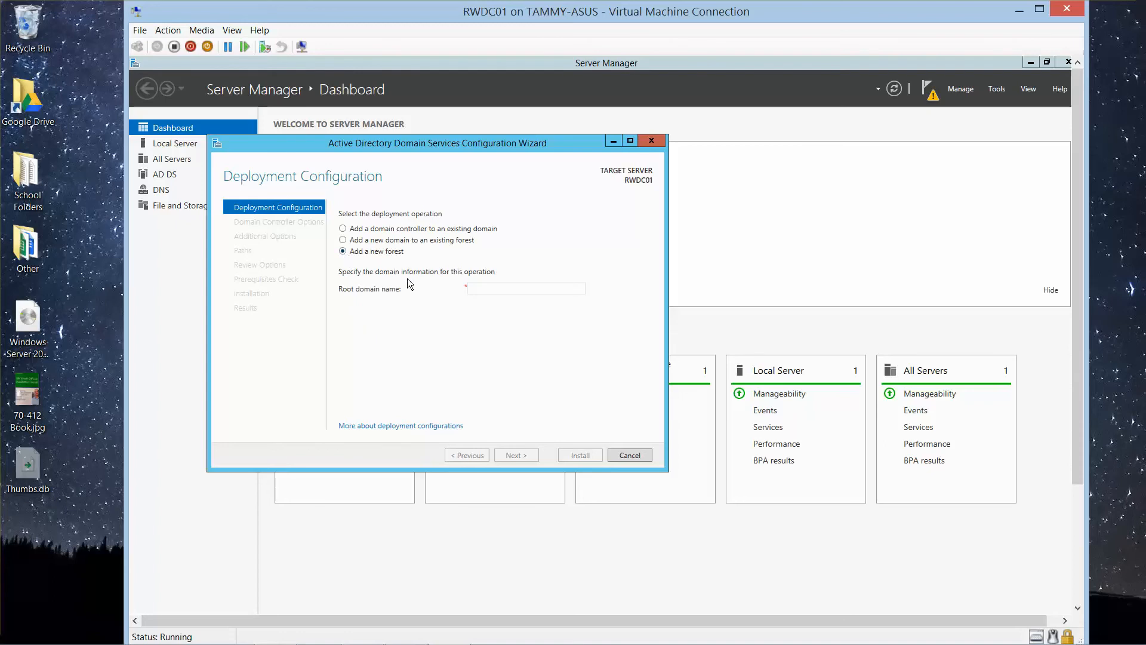
click(497, 291)
text(contoso.com)
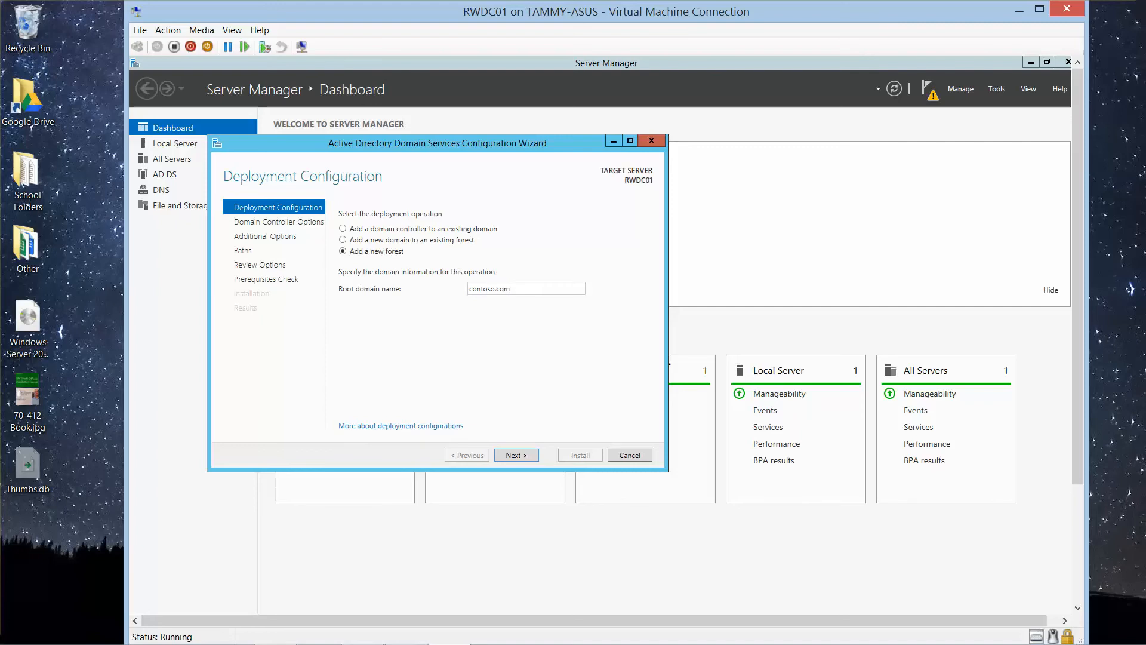
click(517, 455)
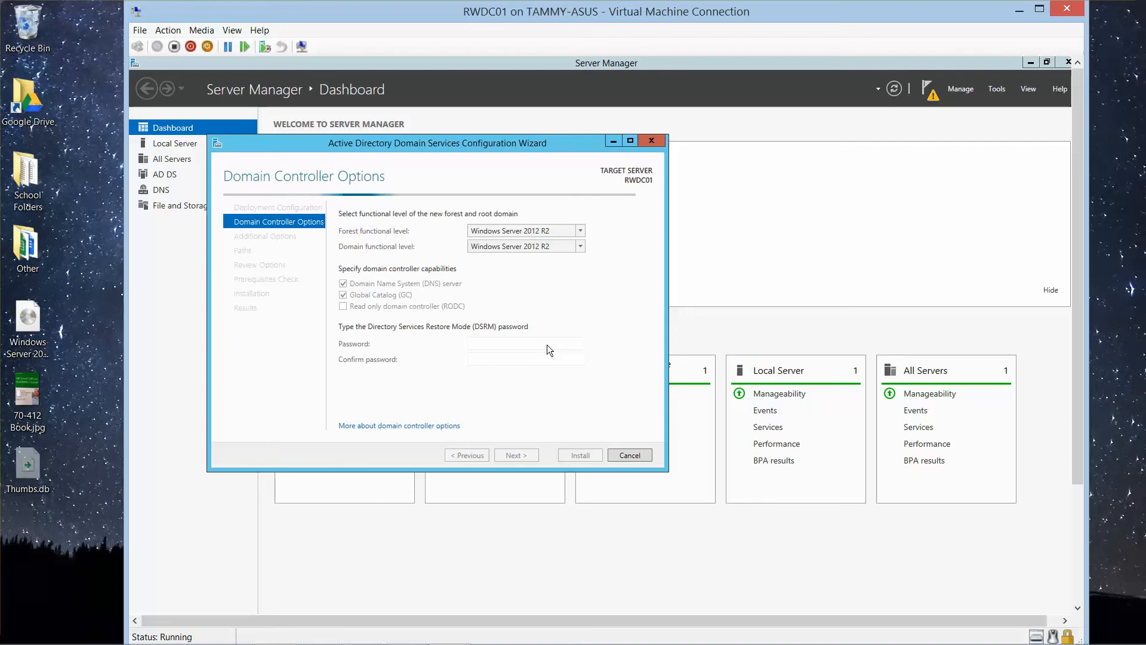
mouse_move(449, 638)
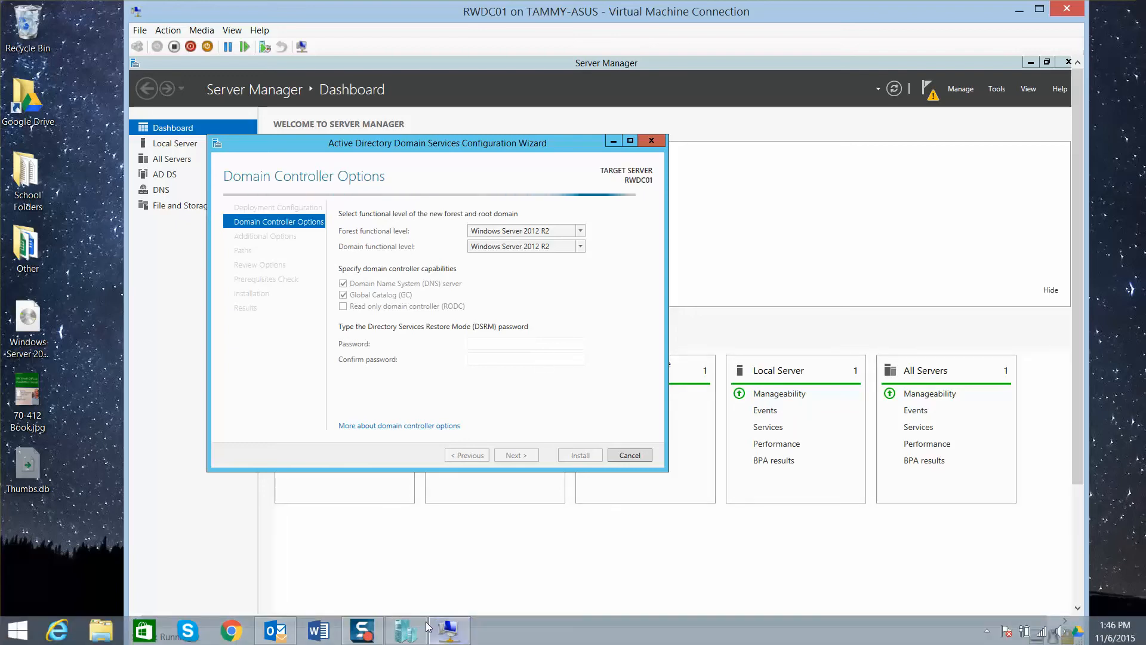
click(367, 636)
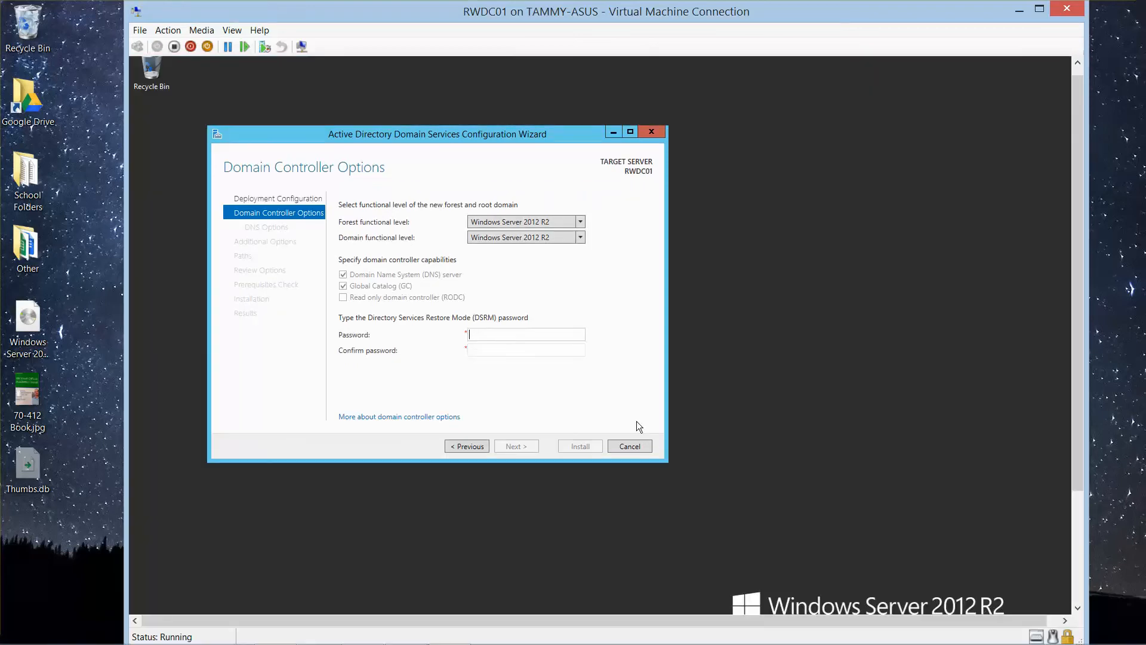
Step: Enter and confirm the Directory Services Restore Mode password, keep the Windows Server 2012 R2 functional levels, and continue to the DNS options
text(Pa$$w0rd)
key(Tab)
text(Pa)
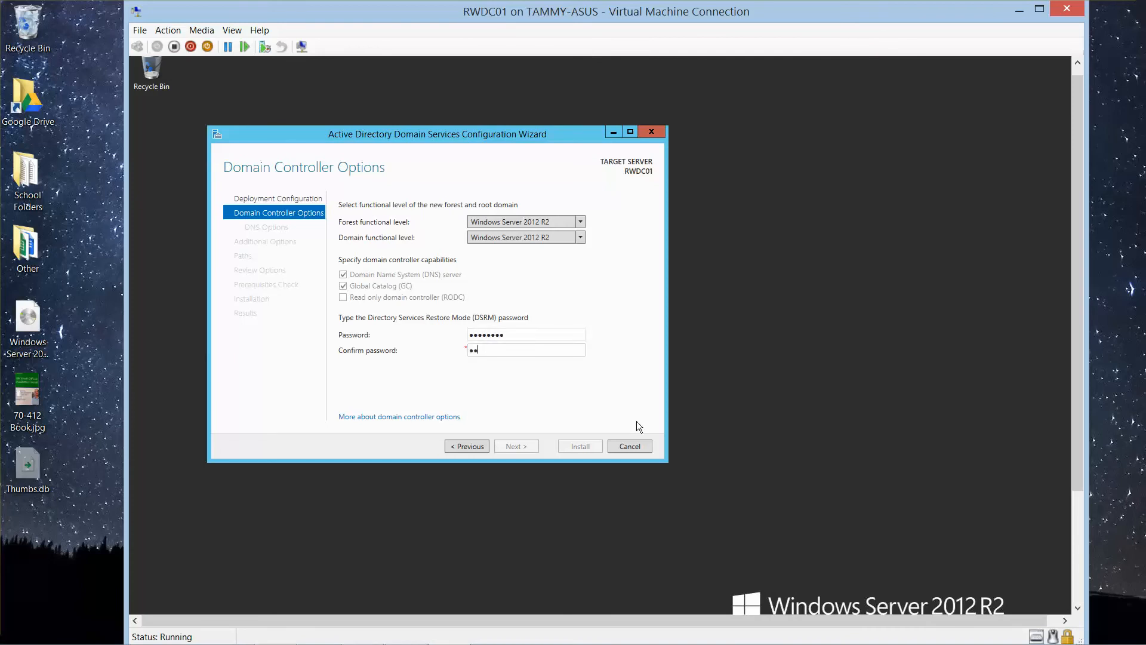
text($$w0rd)
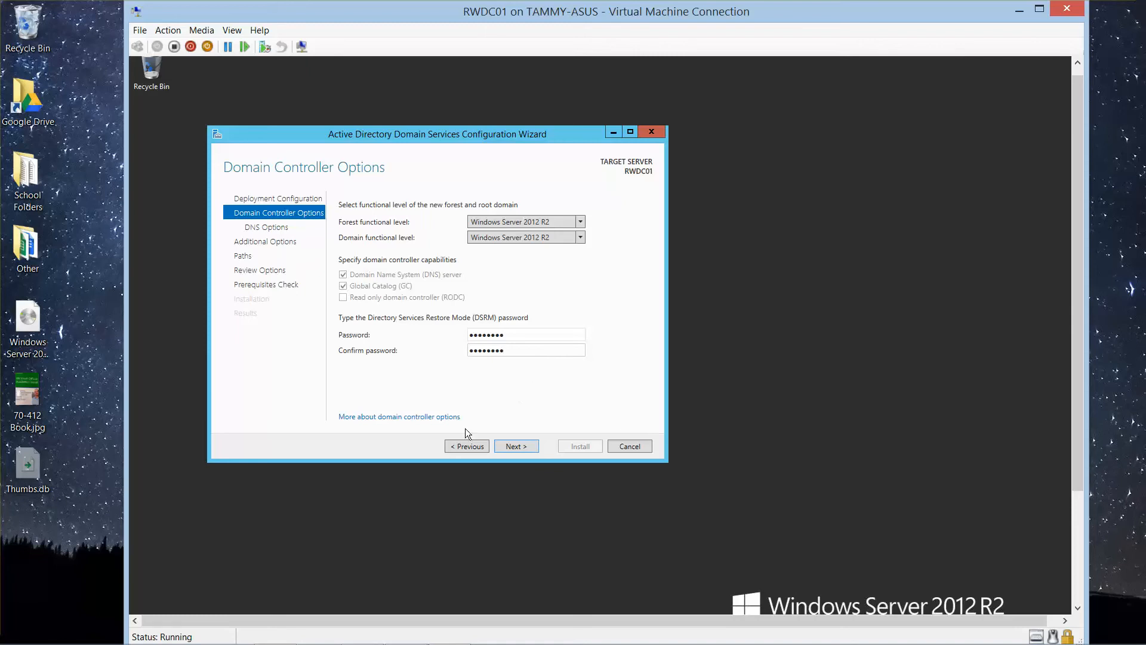
click(512, 447)
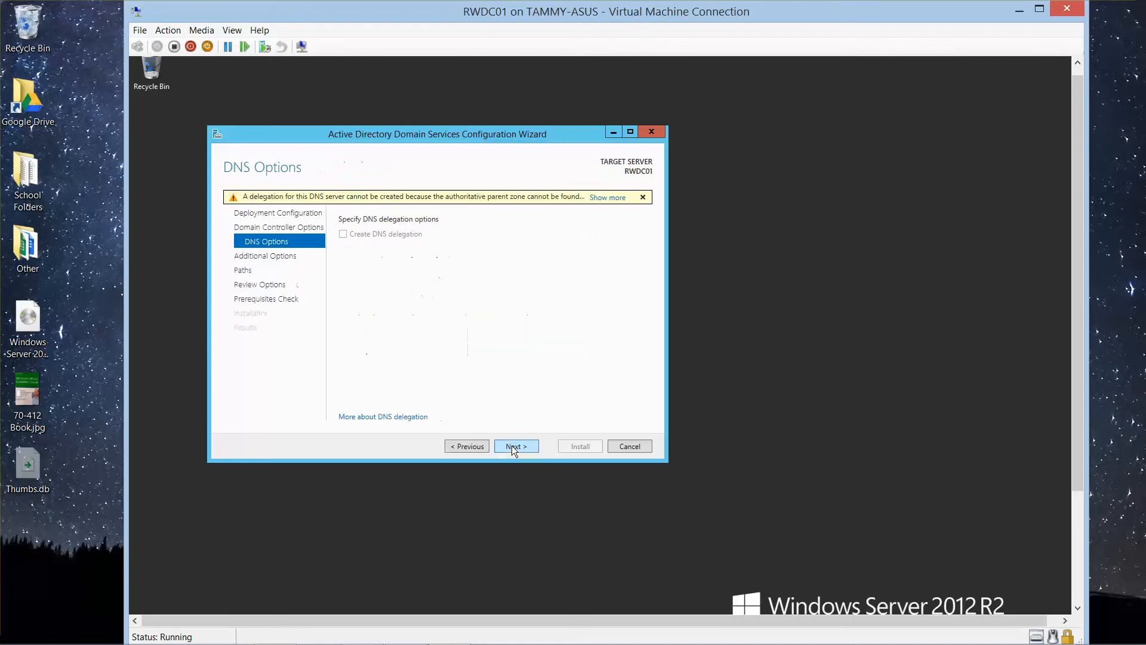
Step: Accept the DNS options, NetBIOS domain name CONTOSO and default database, log and SYSVOL folders, and run the prerequisites check
click(513, 446)
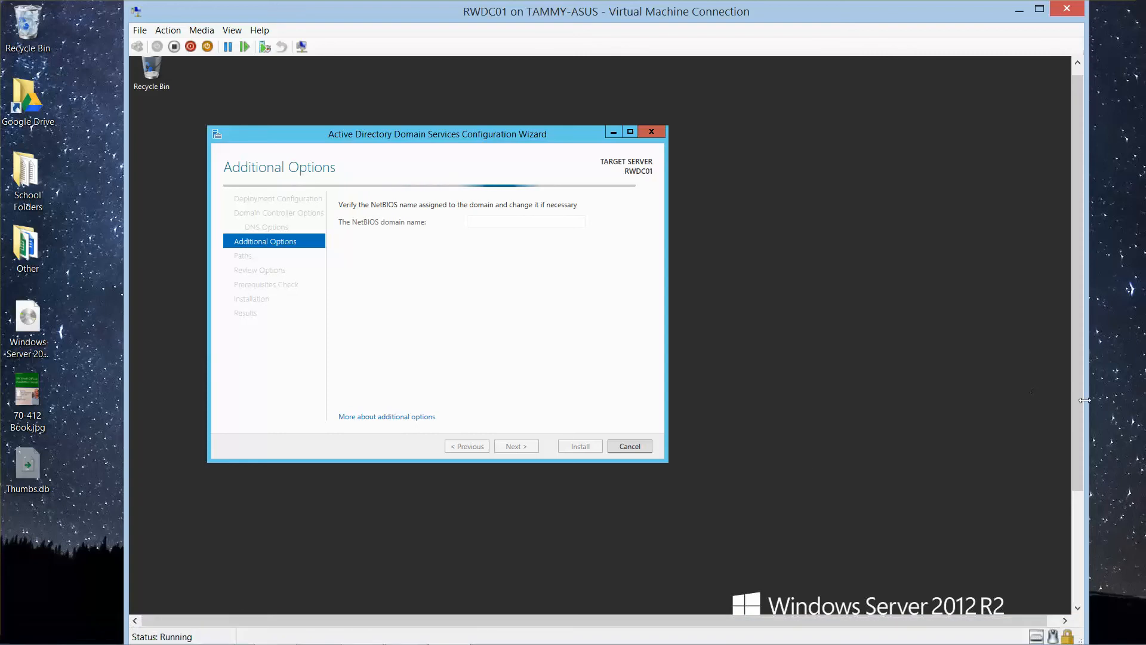
drag(1081, 404, 1069, 540)
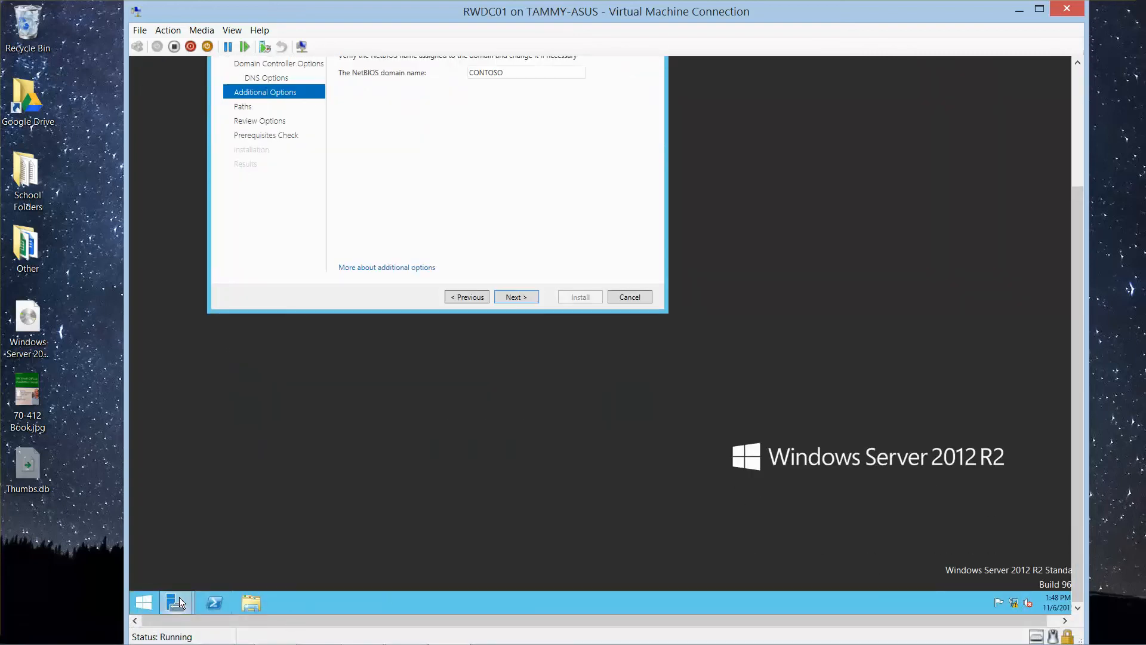
mouse_move(176, 603)
drag(1073, 375, 1065, 256)
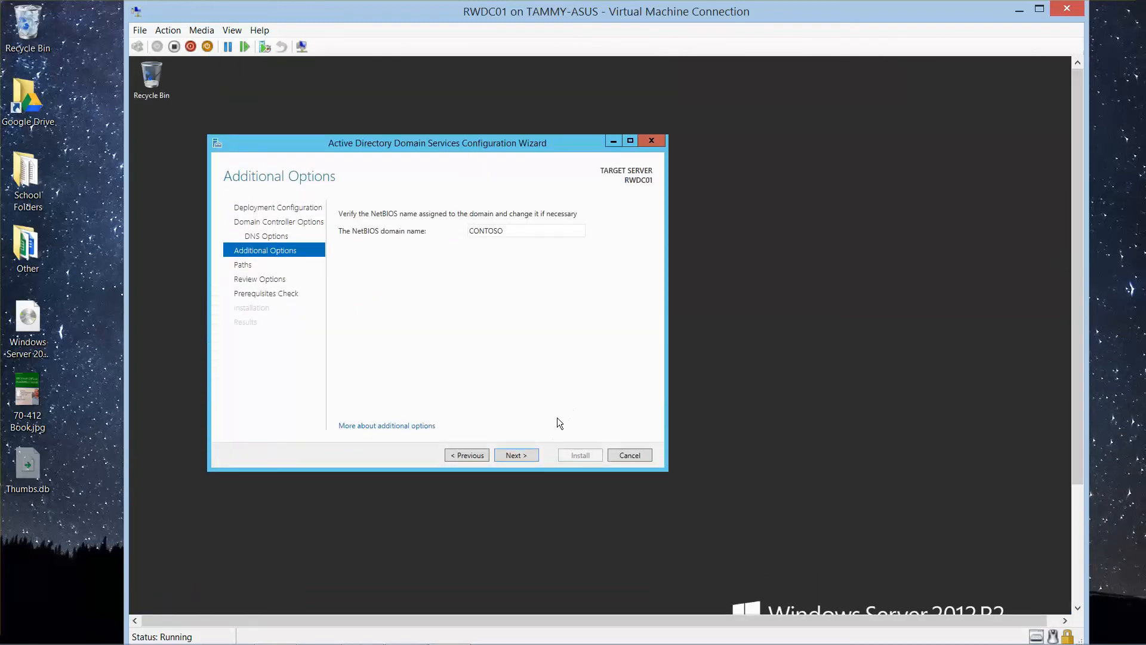
click(512, 455)
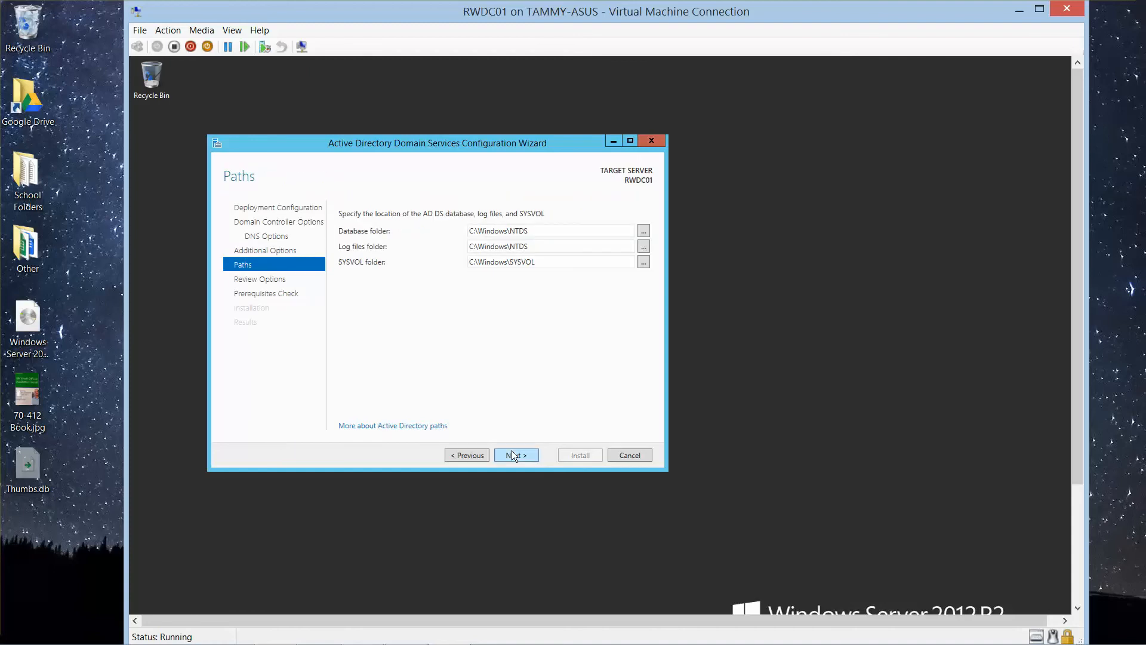
click(511, 453)
click(512, 455)
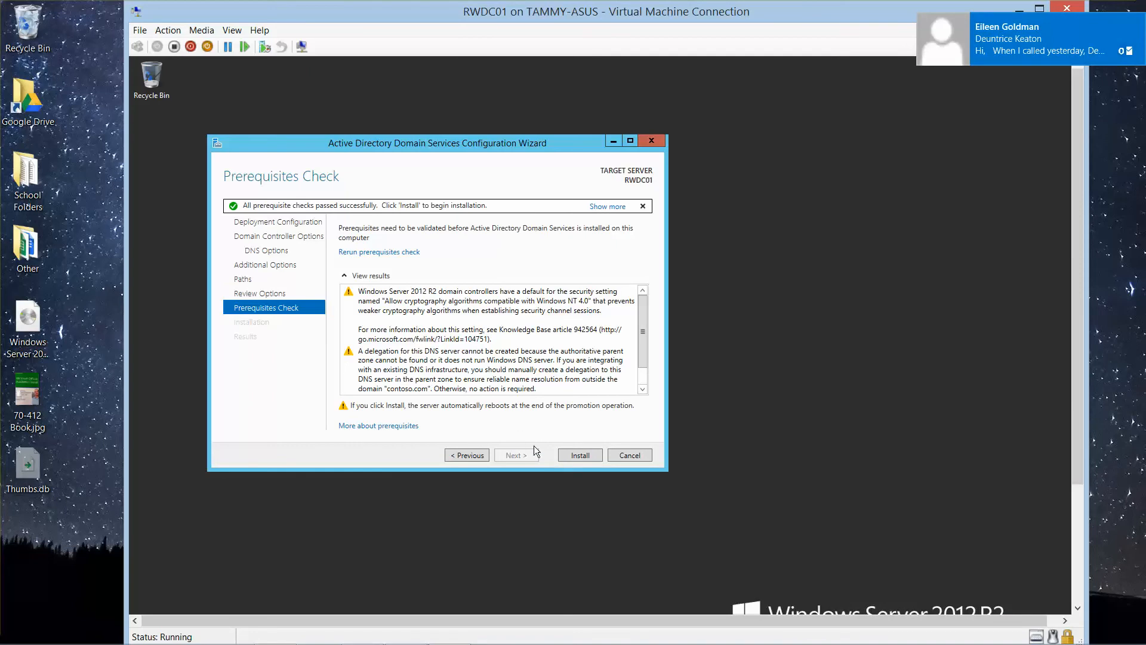
Step: Install the domain controller configuration, dismiss the sign-out notice and close the wizard for the restart
click(580, 459)
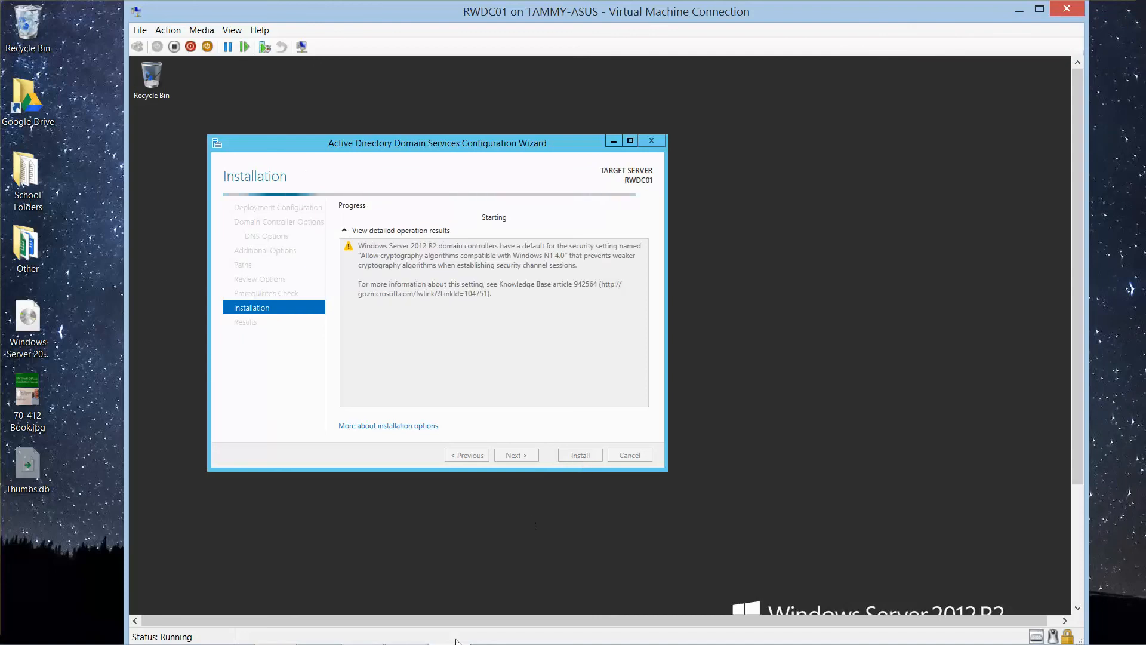
mouse_move(344, 633)
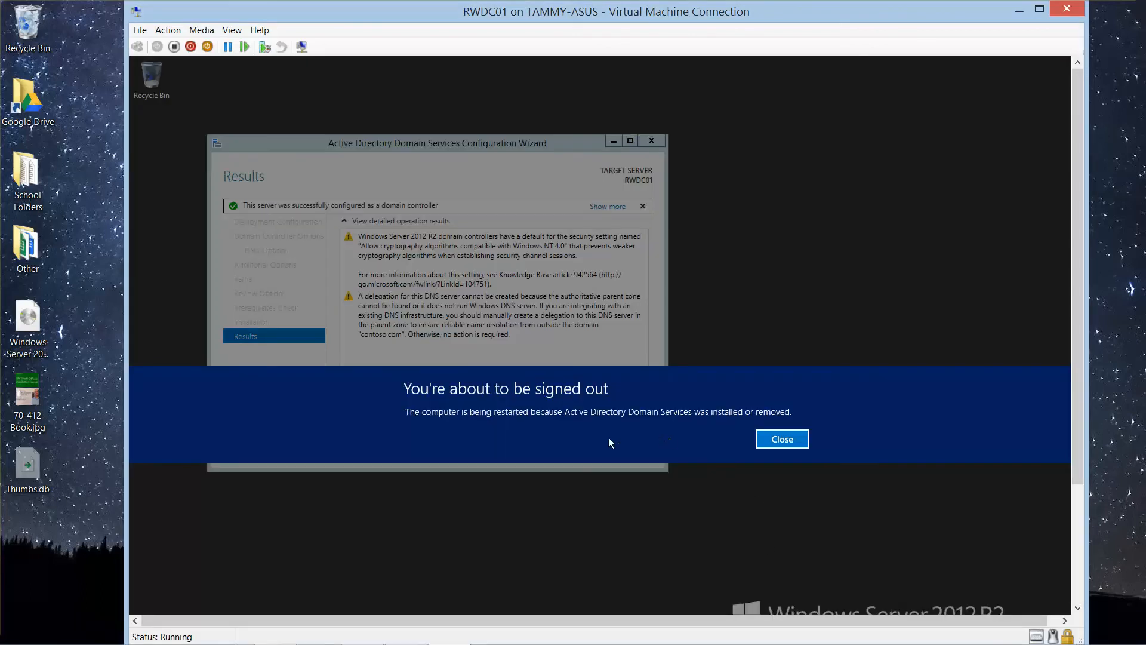
click(789, 442)
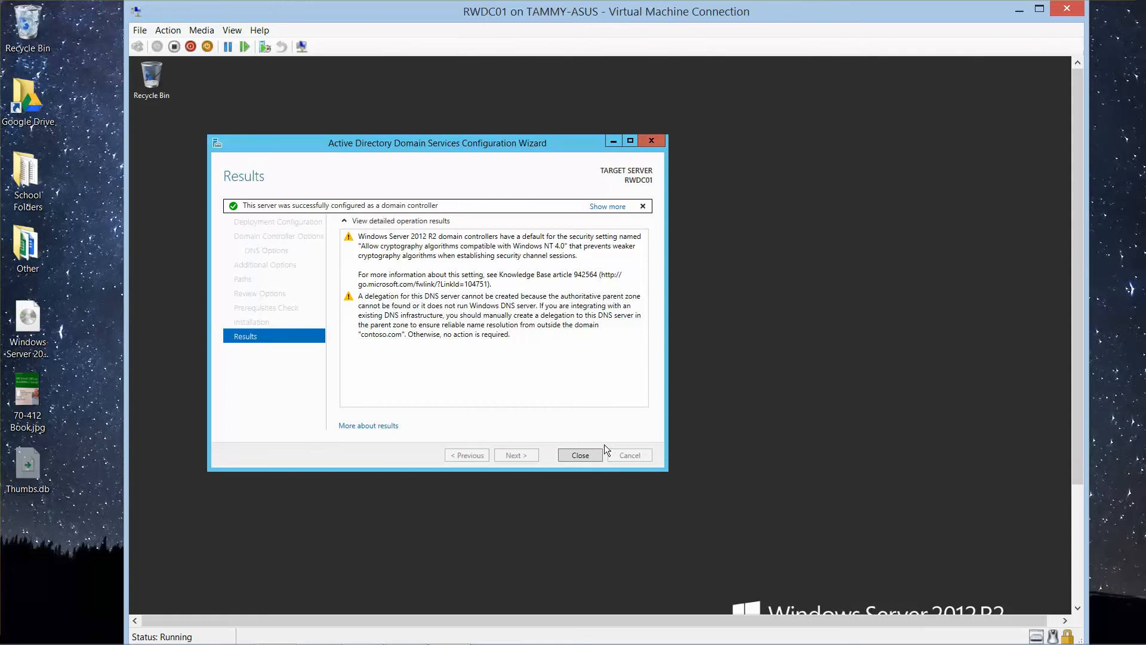
click(576, 453)
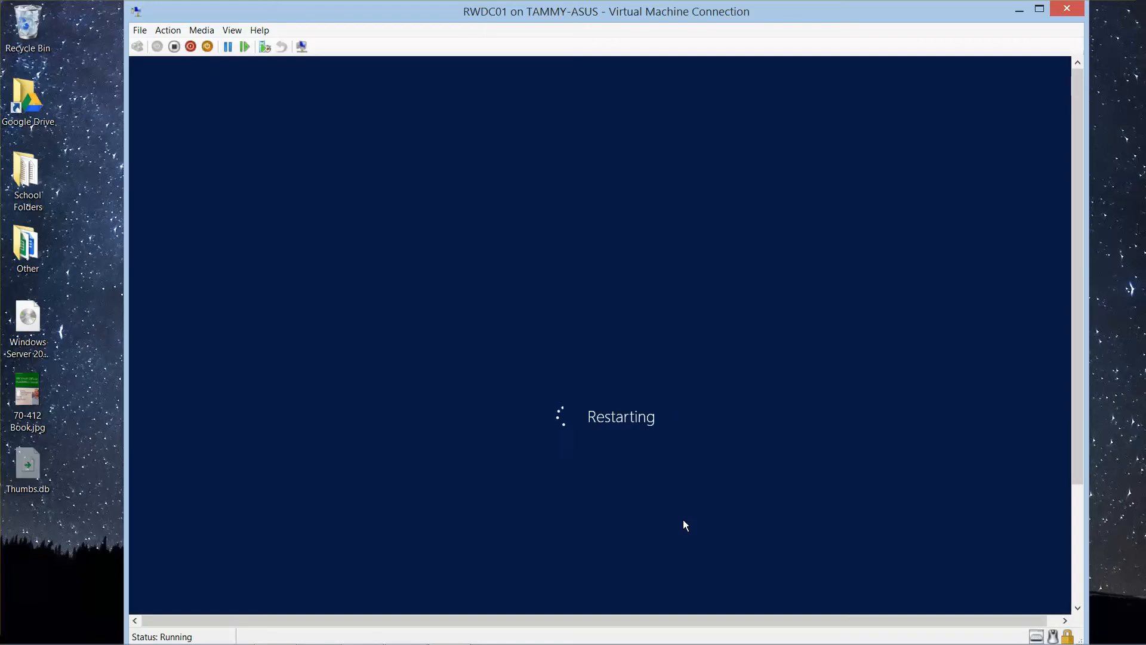
Step: Try to sign in to the restarted server as CONTOSO\Administrator with the account password
mouse_move(572, 643)
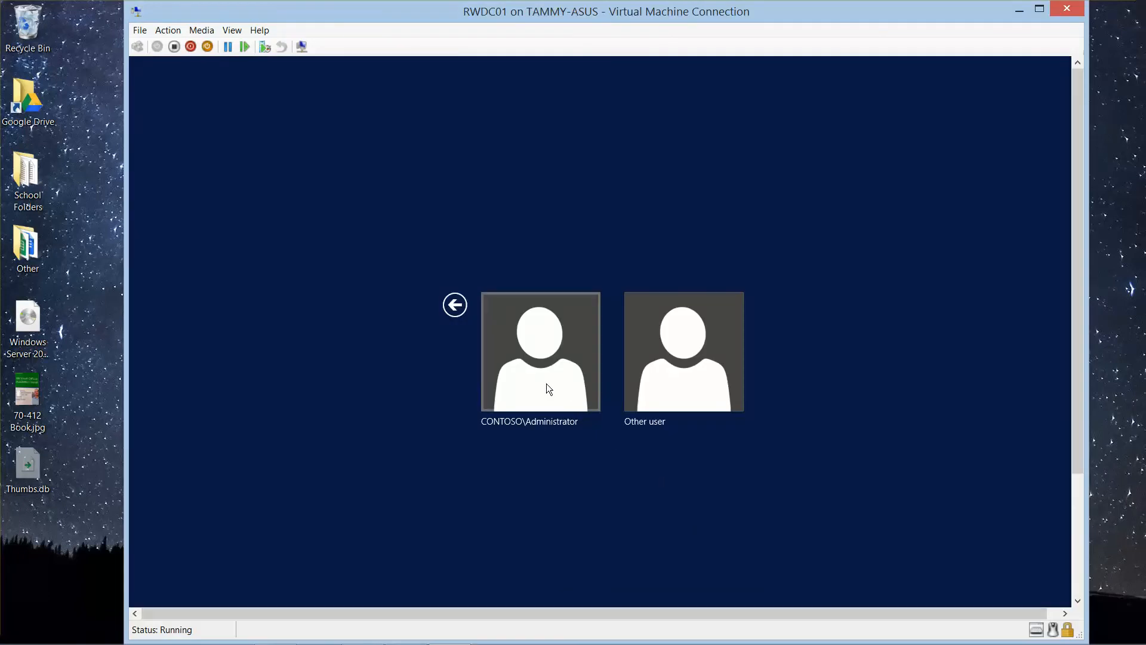
click(546, 385)
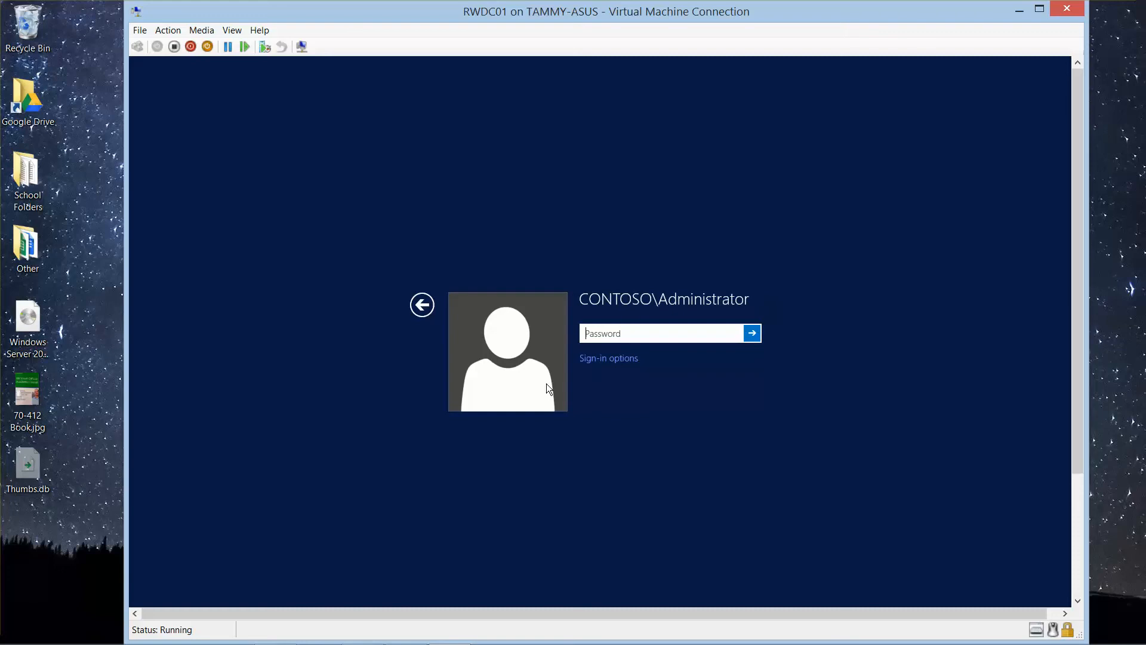
text(•)
key(BackSpace)
text(••••)
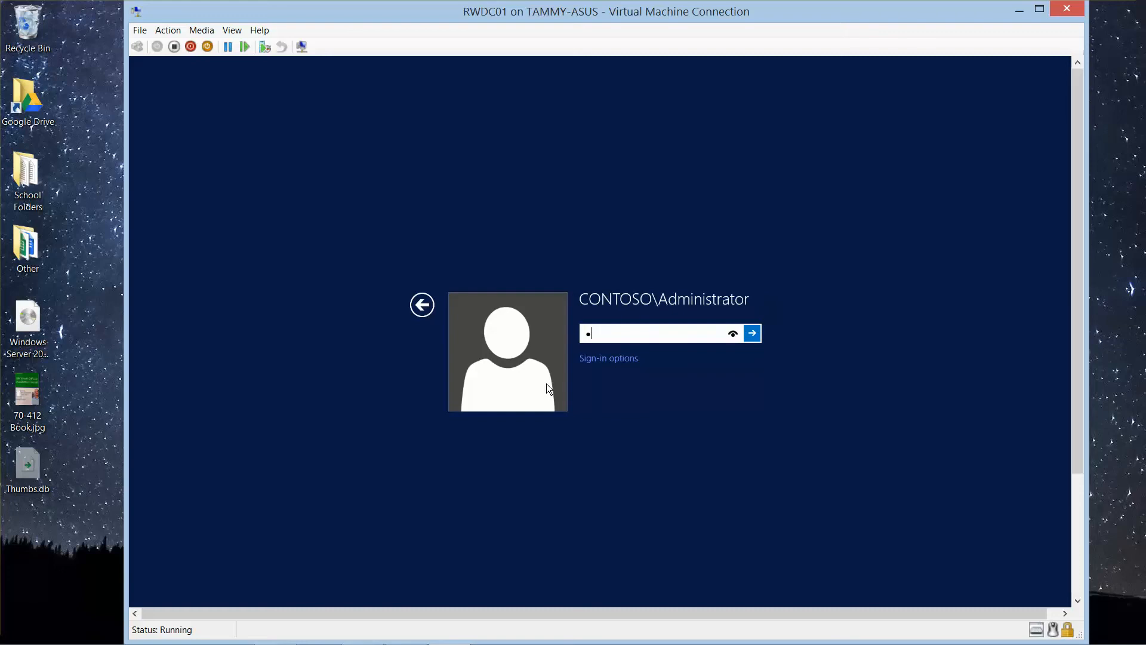
text(••)
key(Return)
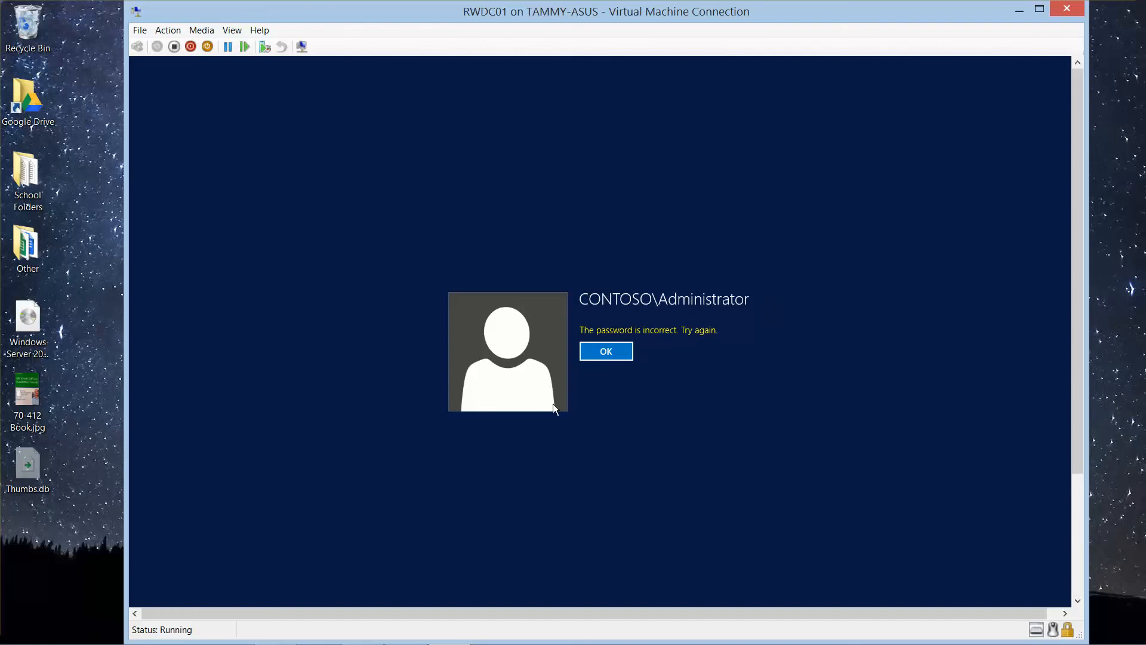
Step: Dismiss the failed sign-in and sign in again as CONTOSO\Administrator with the account password
click(622, 354)
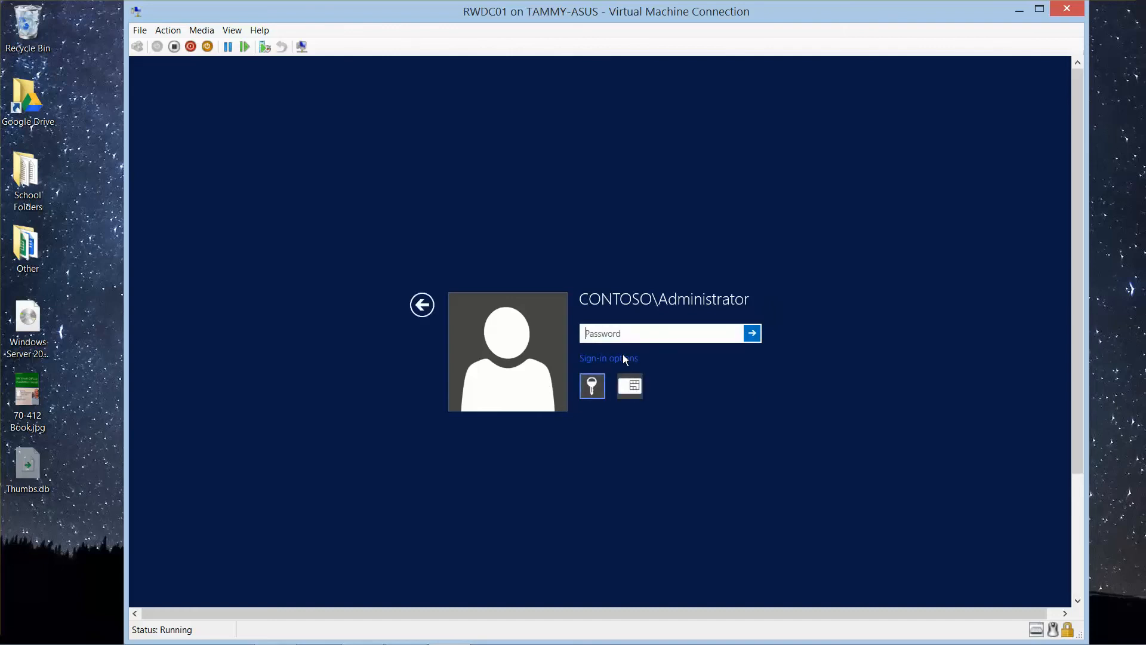
text(••••••••)
key(Return)
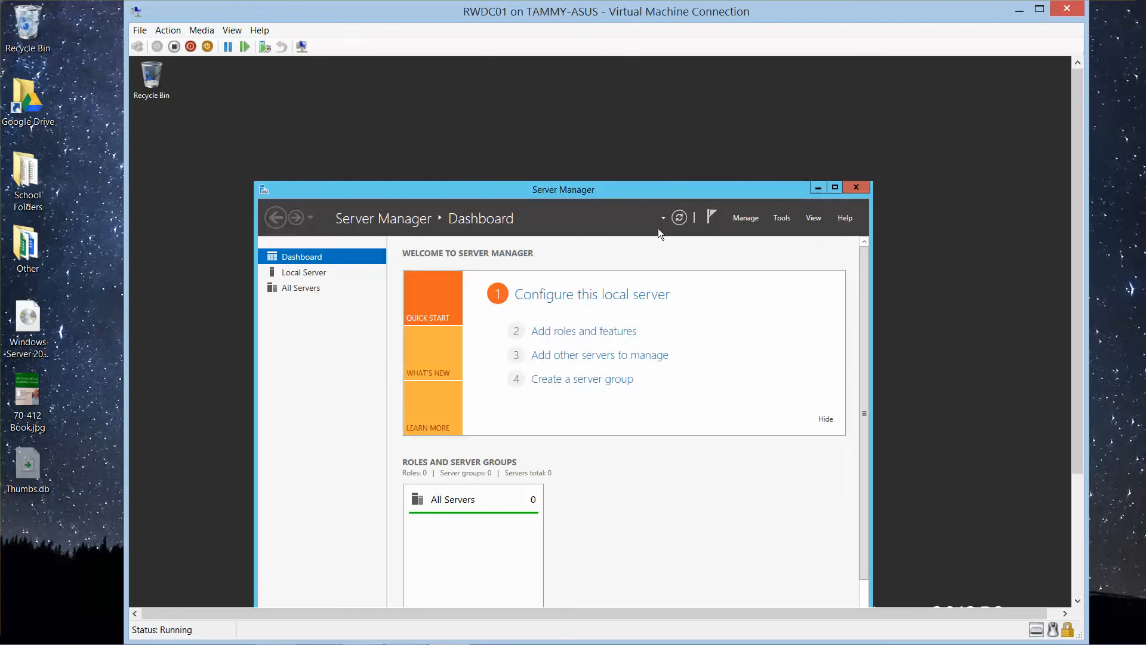
Step: Open DNS Manager from Server Manager, minimize Server Manager, and expand RWDC01 and its Forward Lookup Zones
drag(663, 189, 667, 109)
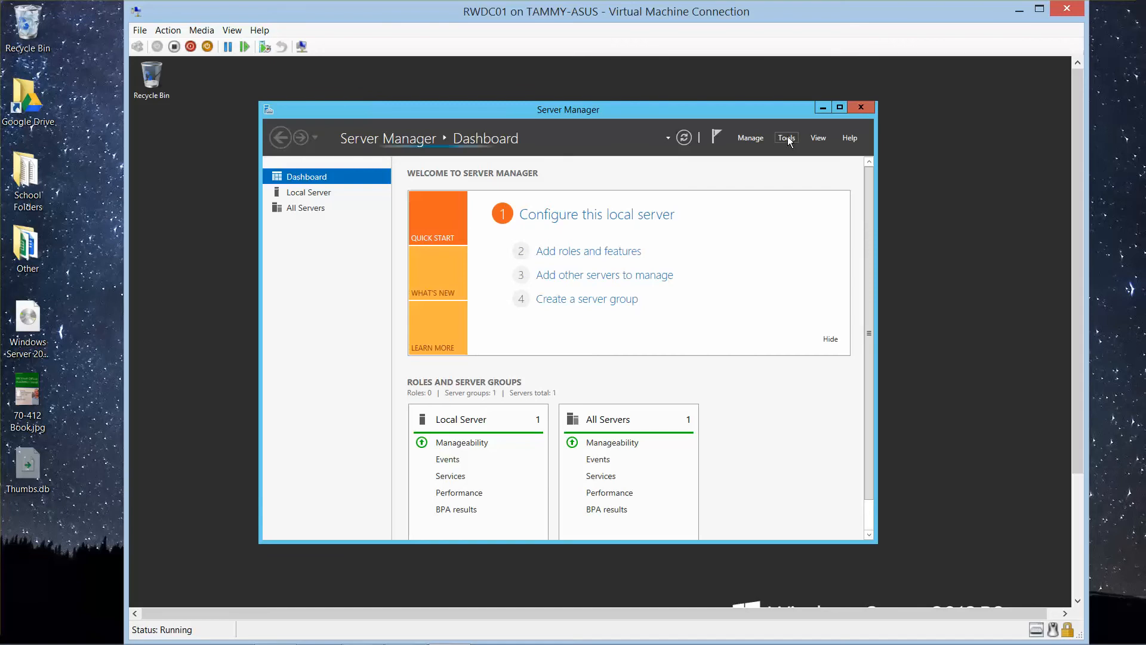
click(787, 137)
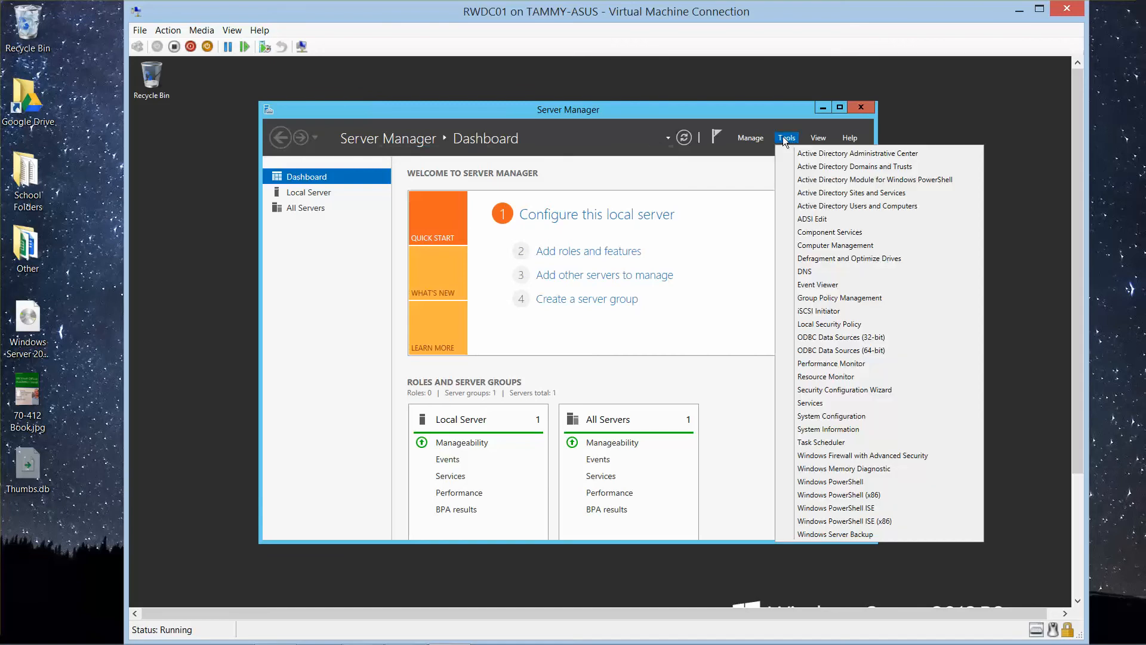
click(812, 271)
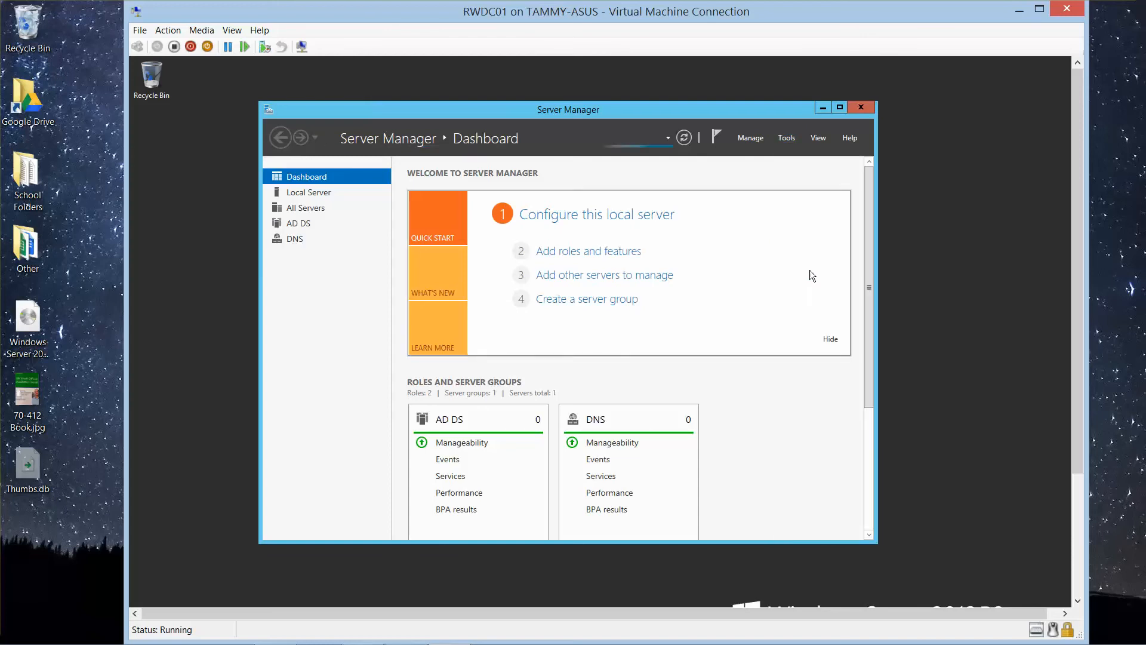
click(823, 108)
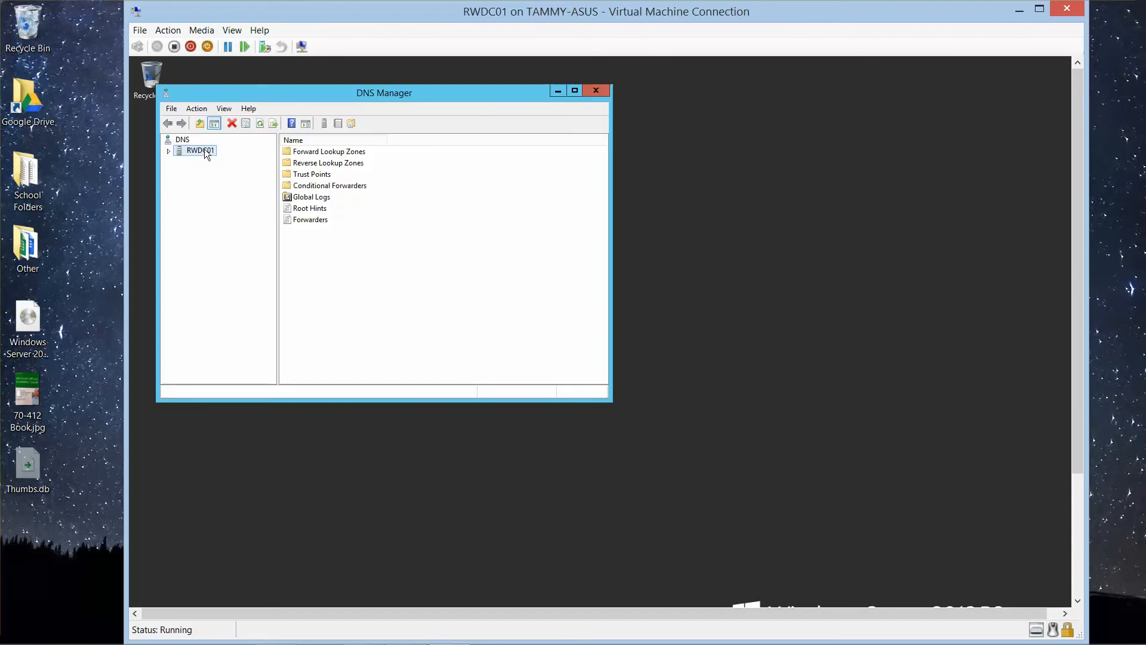
click(169, 151)
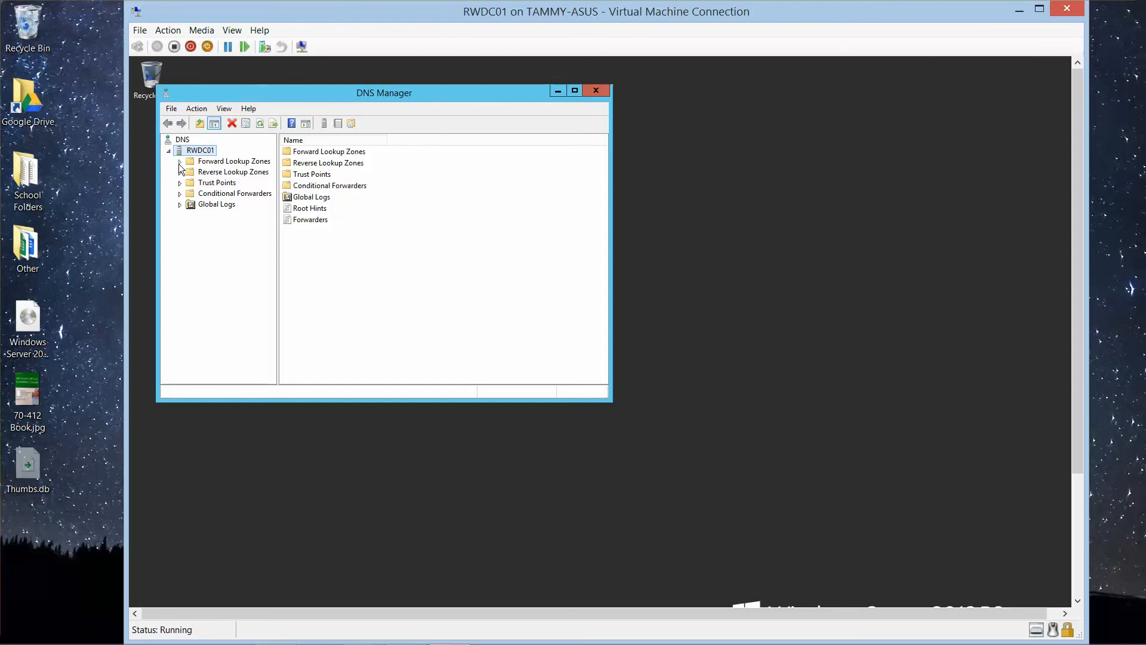
click(179, 162)
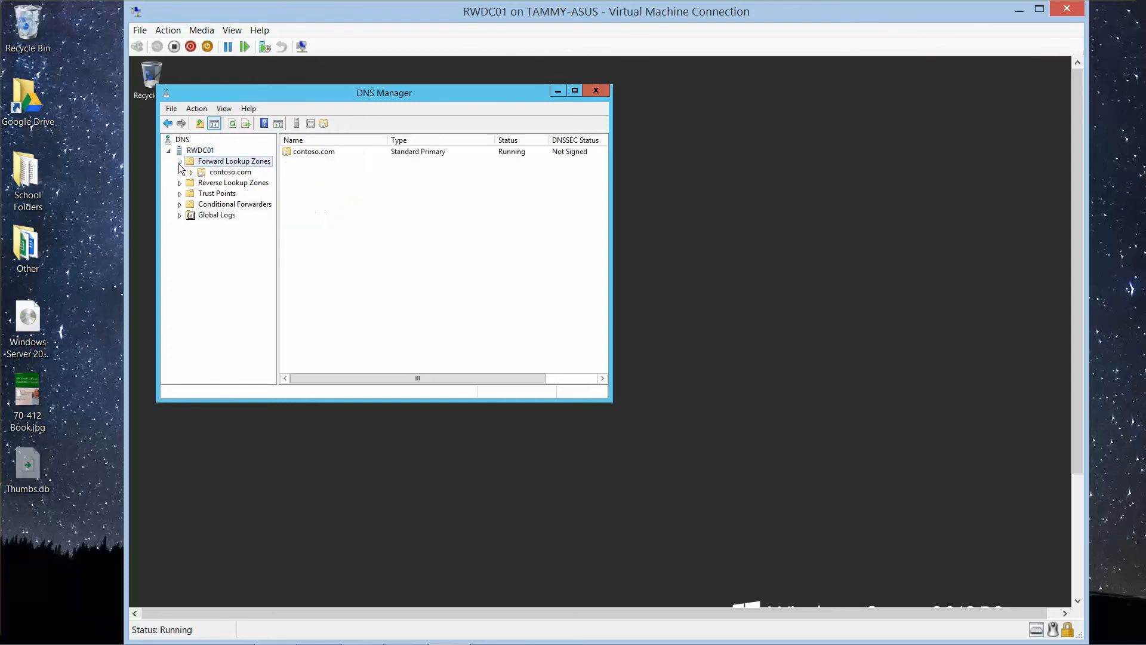
Step: Change the contoso.com forward lookup zone to an Active Directory-integrated primary zone in its properties
right_click(233, 178)
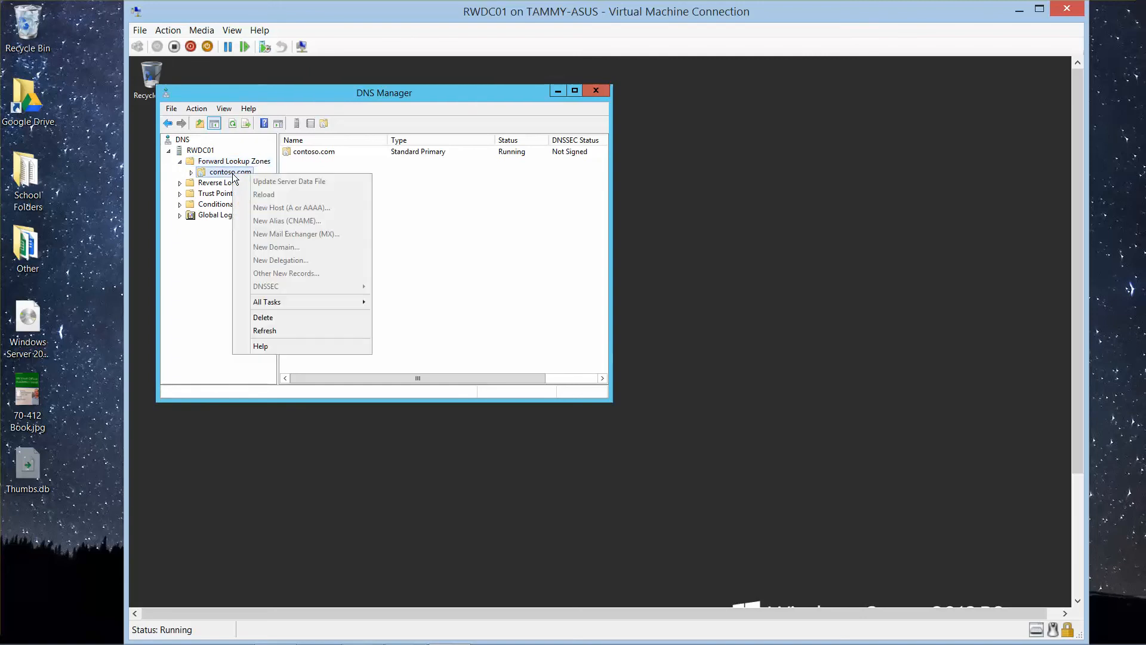
click(221, 174)
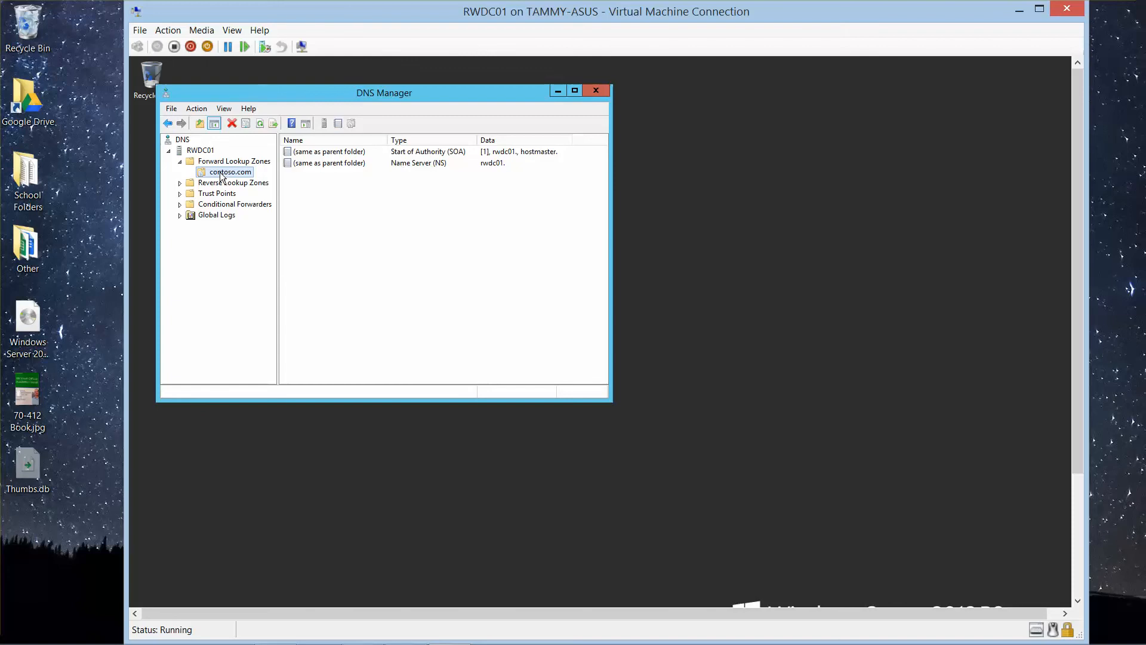
right_click(221, 173)
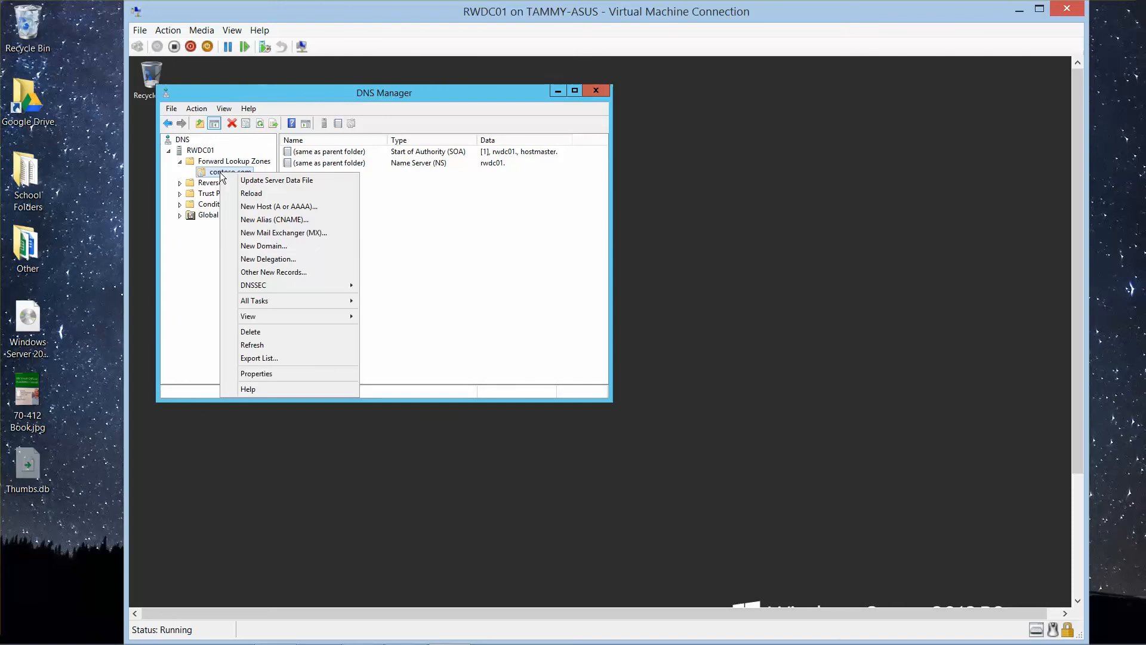
click(288, 373)
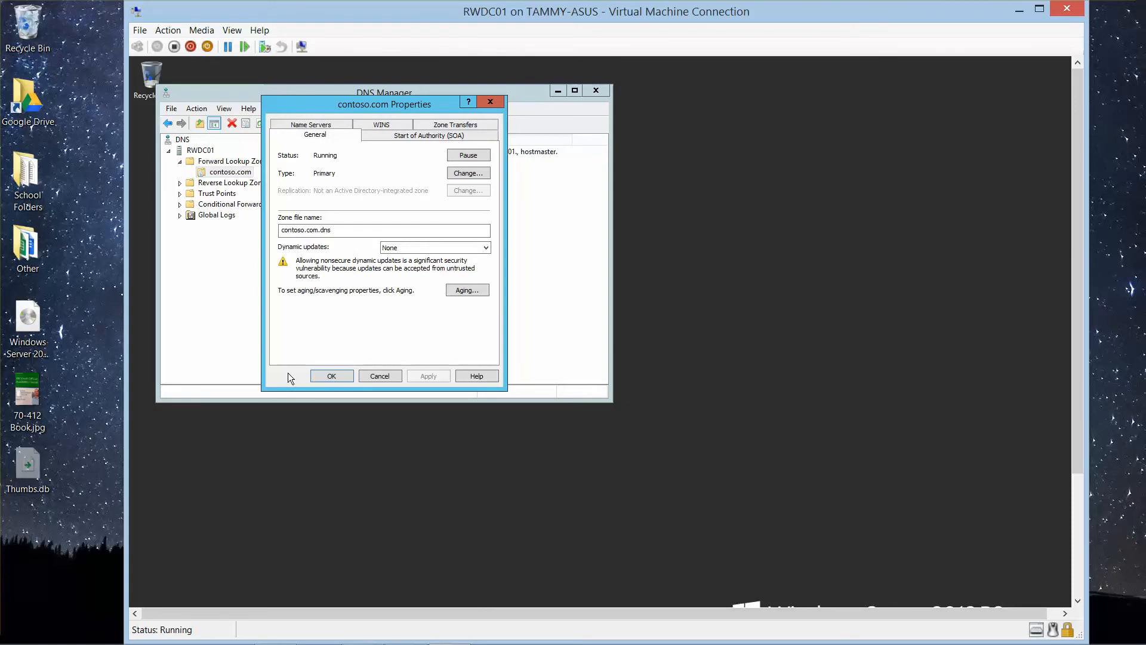
click(466, 174)
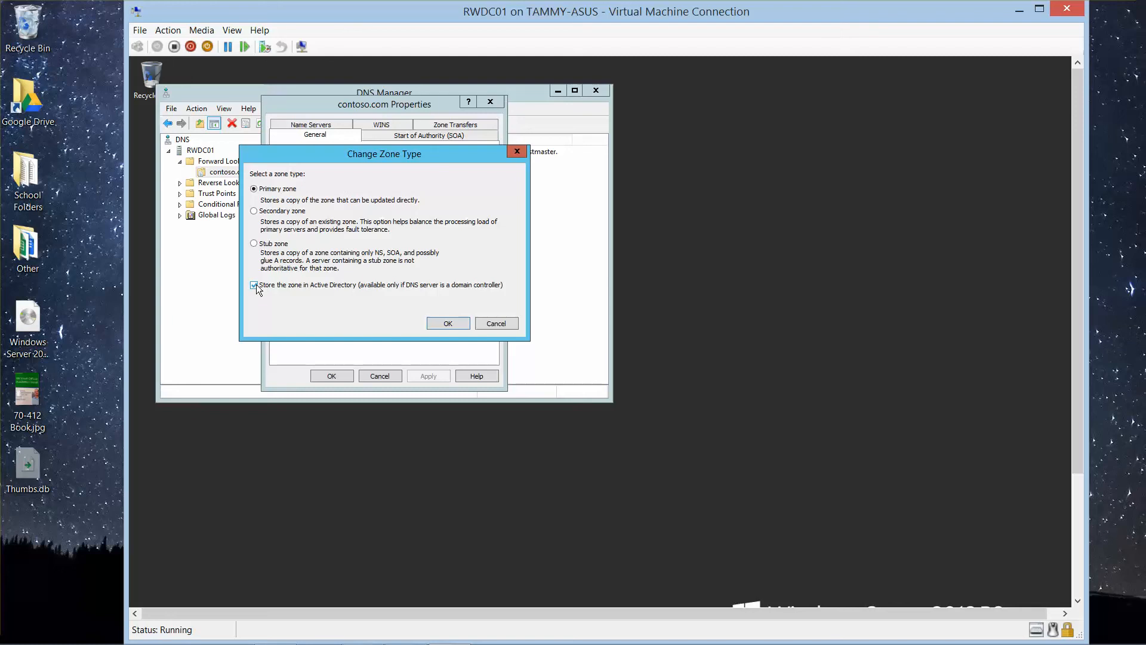
click(453, 321)
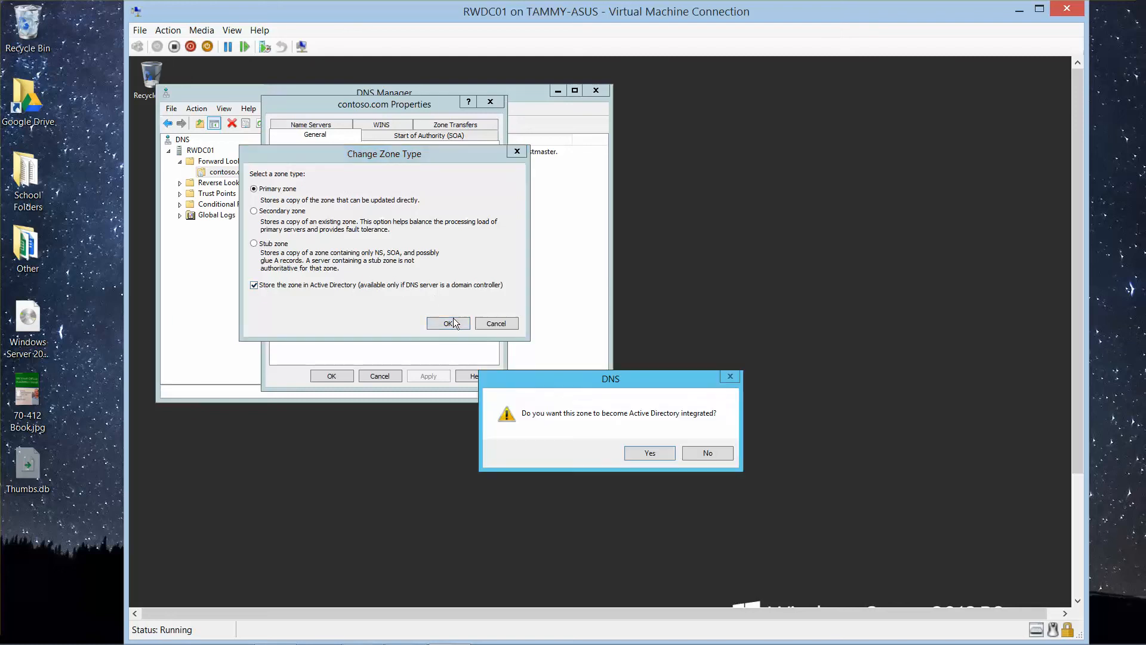
click(648, 452)
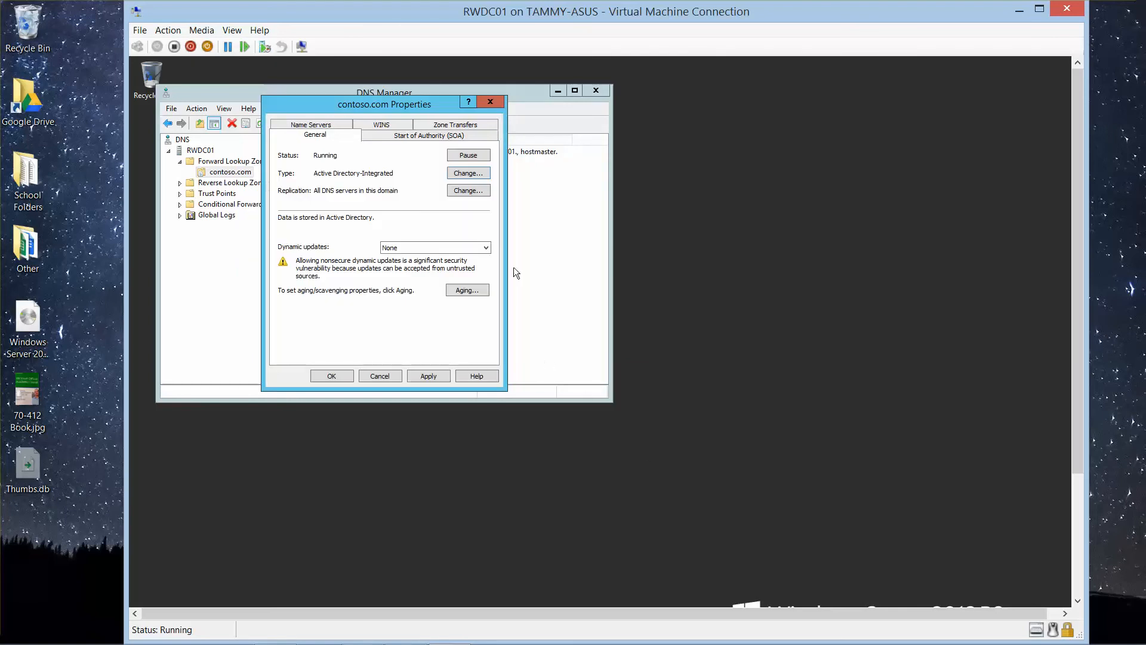
Step: Set the contoso.com zone's dynamic updates to Nonsecure and secure and save its properties
click(488, 244)
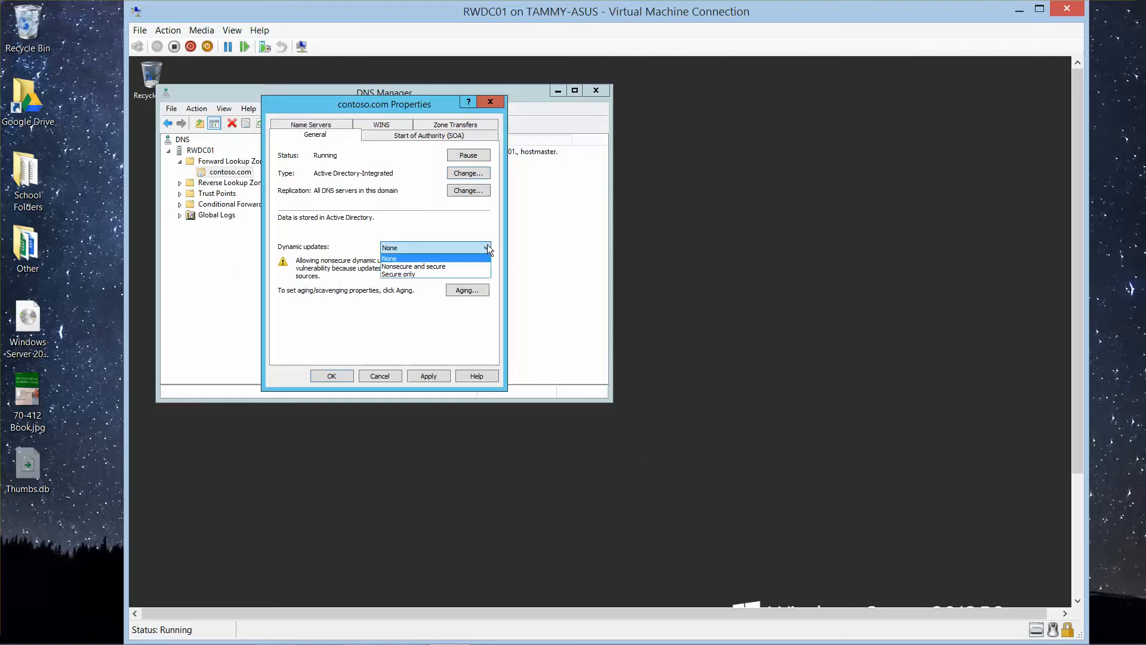
click(456, 267)
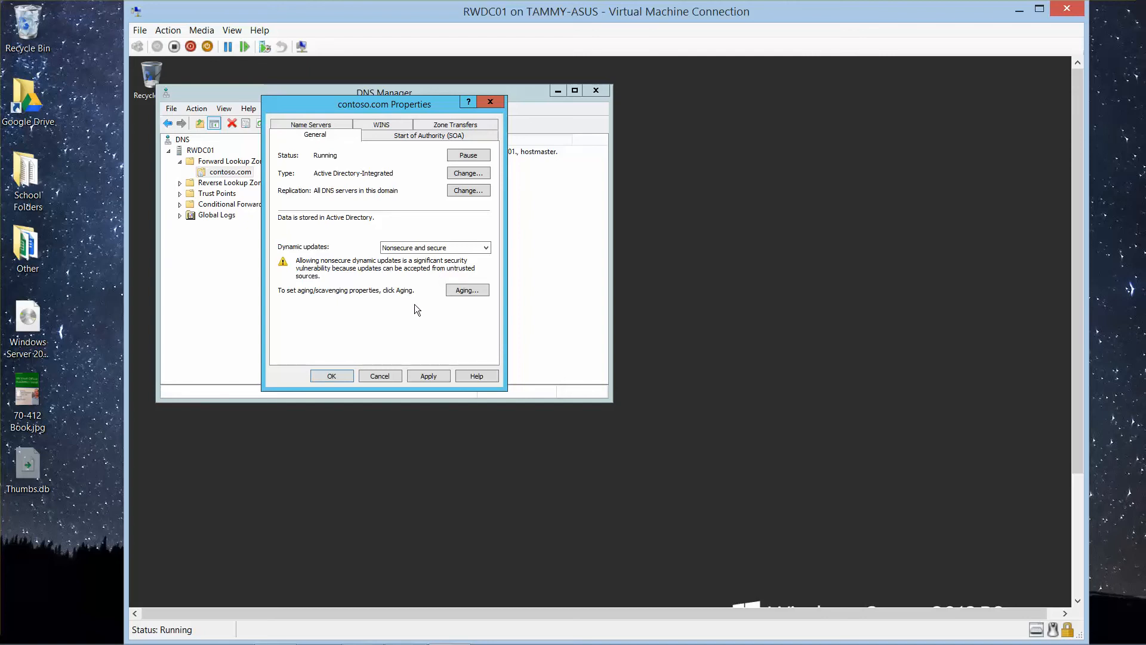
click(334, 373)
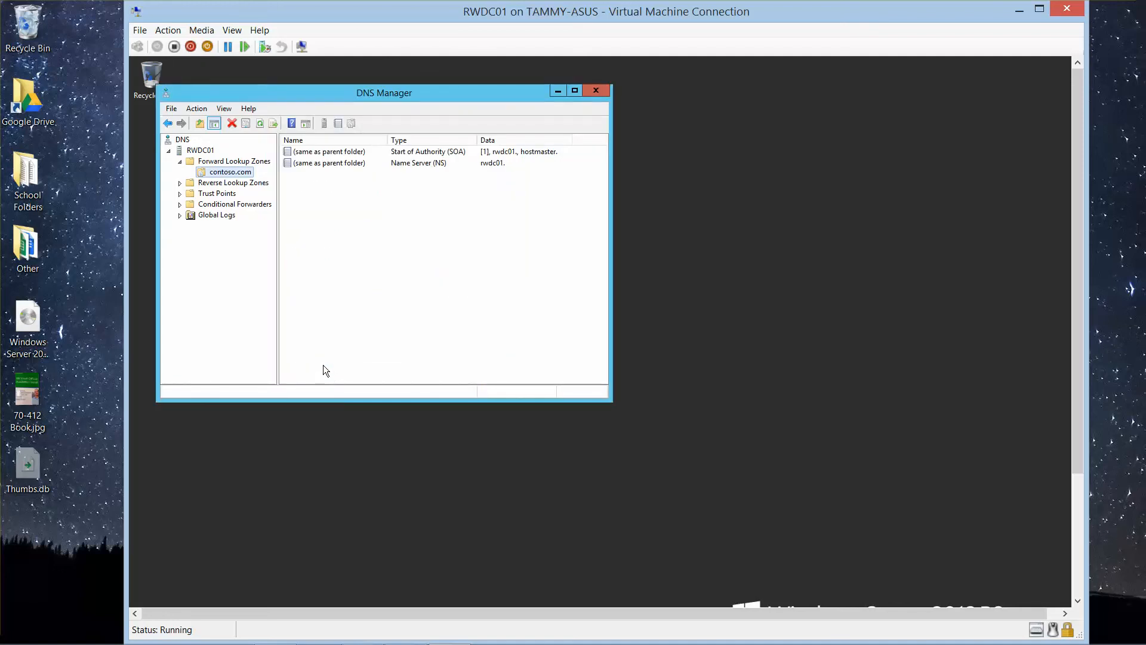
Step: Start a new IPv4 reverse lookup zone as a primary zone stored in Active Directory, replicated to all domain controller DNS servers in the contoso.com domain
click(217, 186)
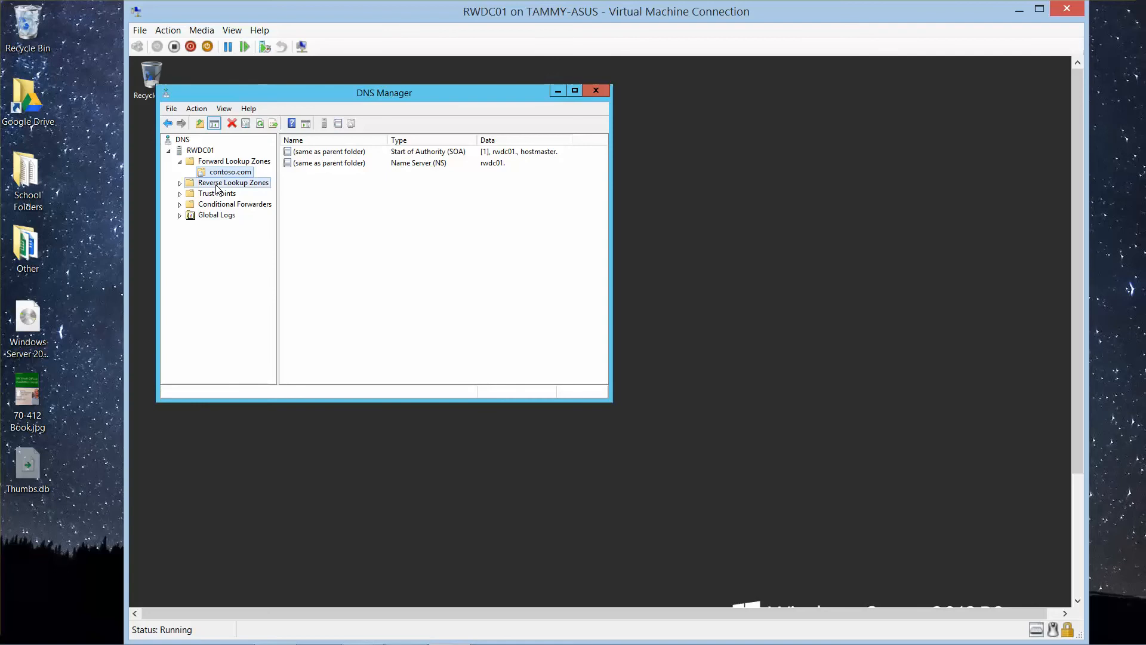
right_click(216, 185)
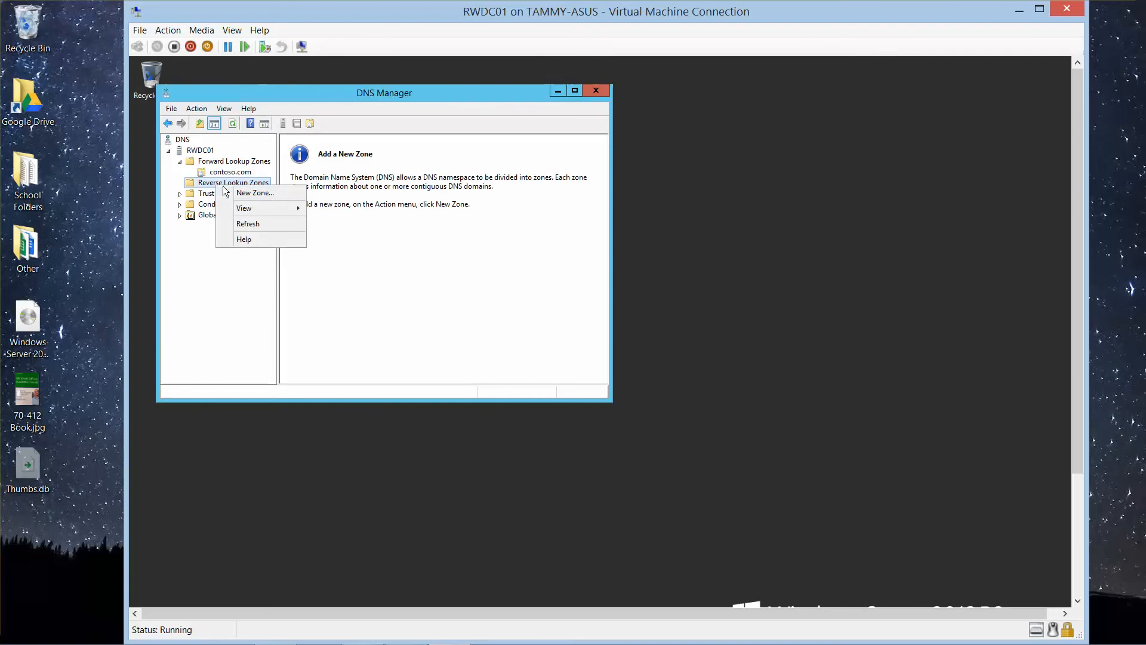
click(236, 189)
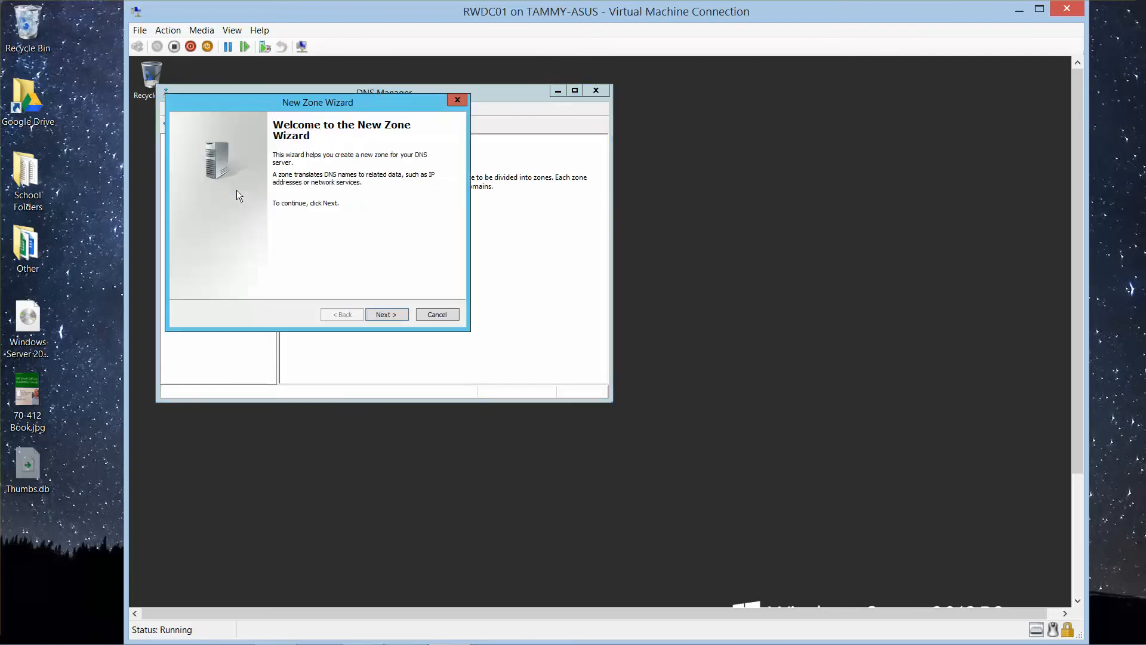
click(389, 311)
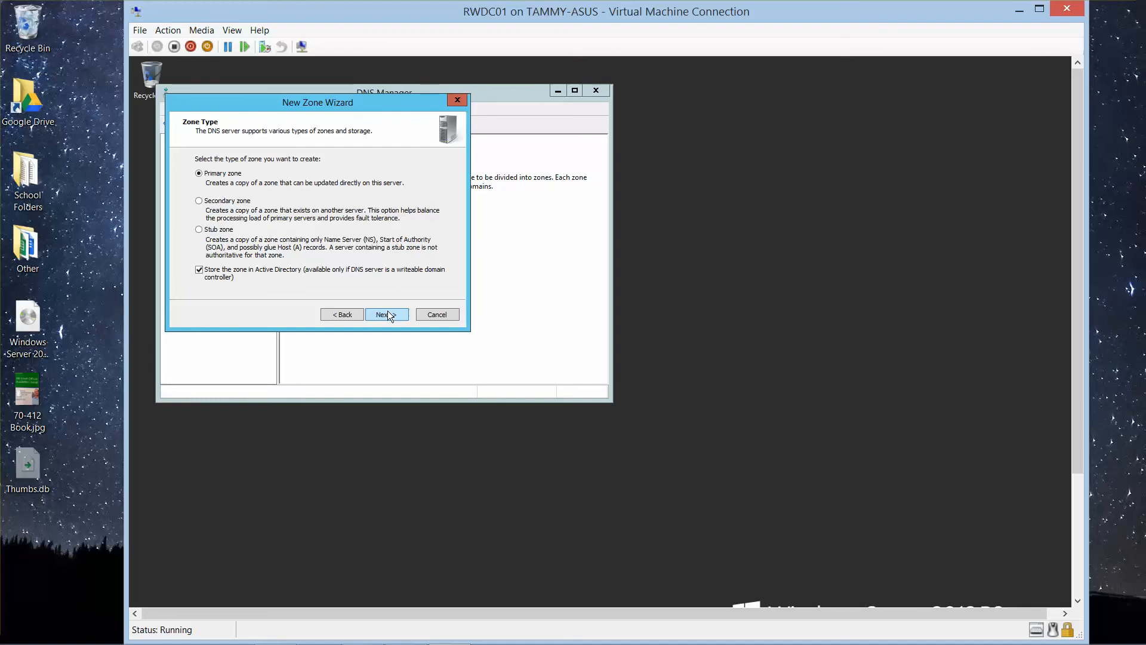
click(388, 313)
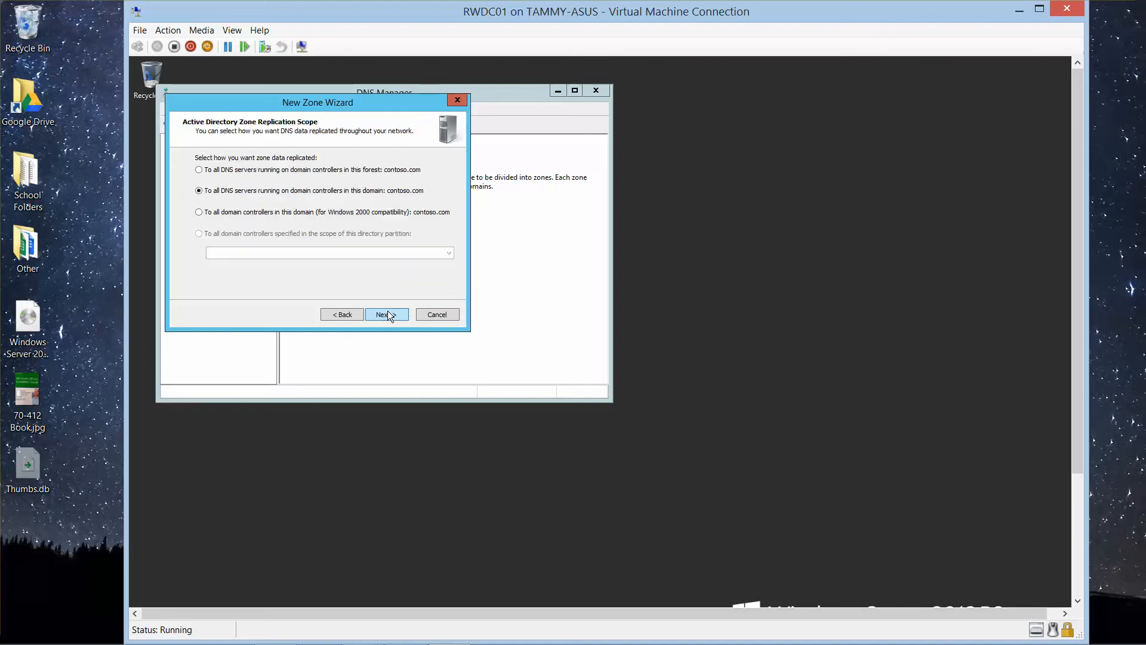
click(388, 314)
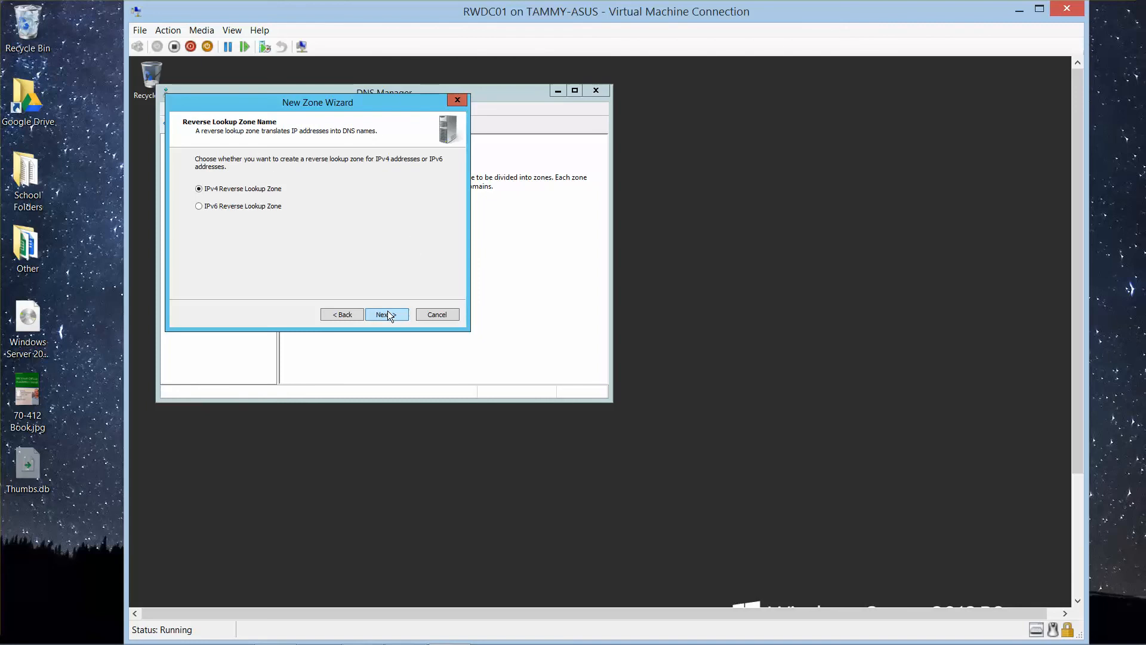
click(388, 314)
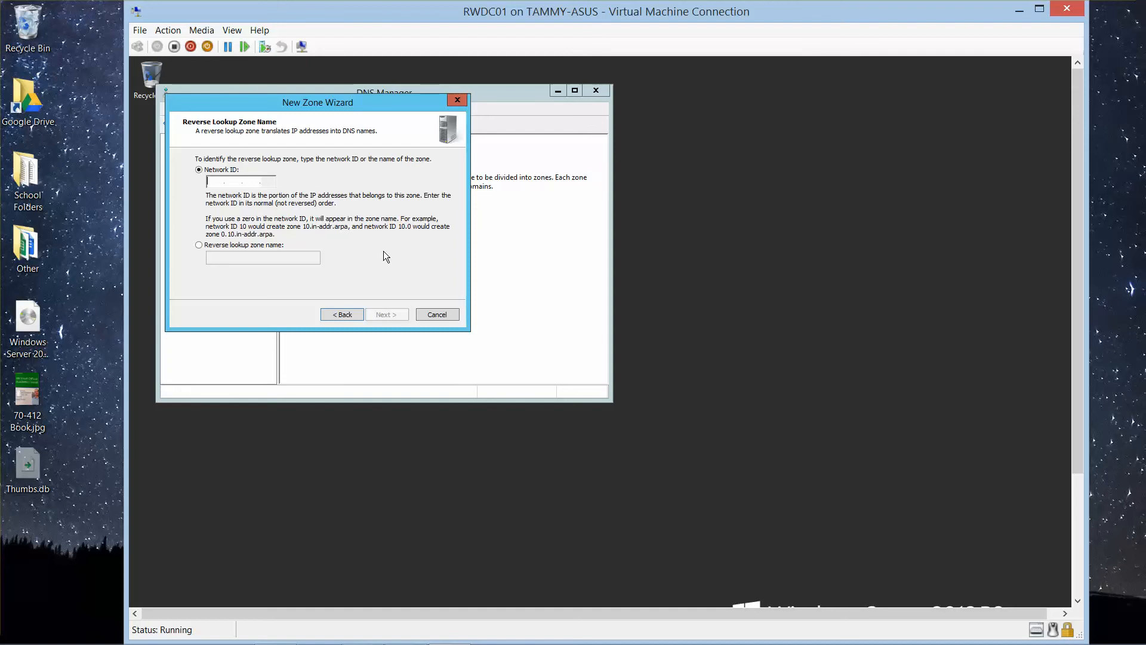
Step: Set the reverse lookup zone's network ID to 192.168.1, confirm the dynamic update setting and finish creating the zone
text(192.168.)
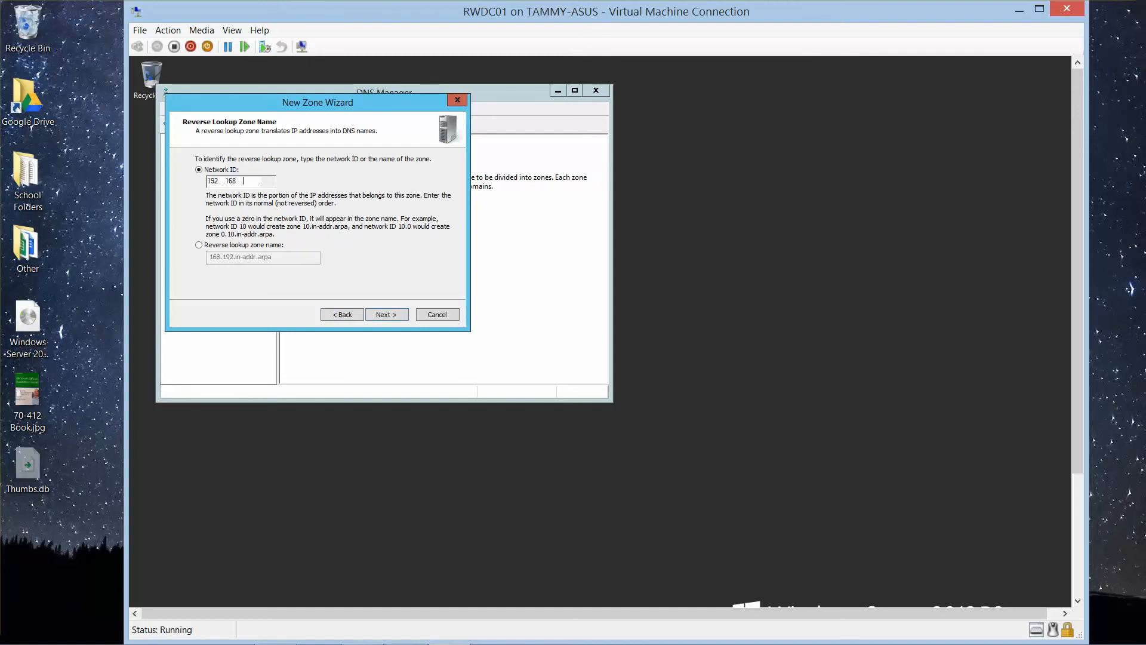
text(1)
click(388, 317)
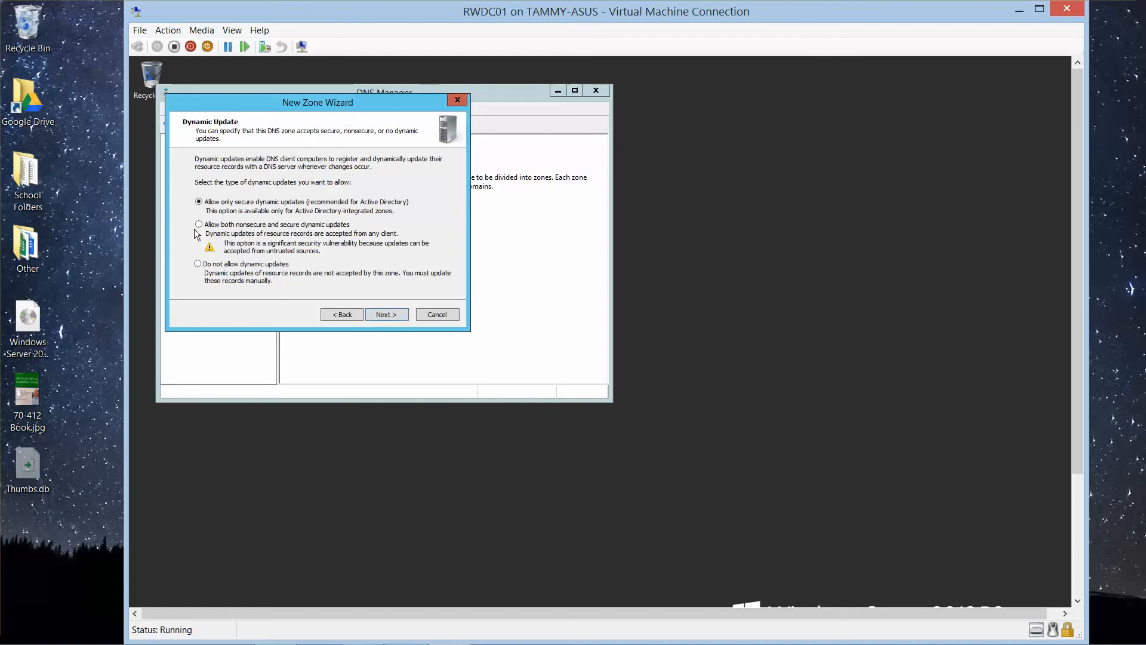
click(374, 311)
click(388, 314)
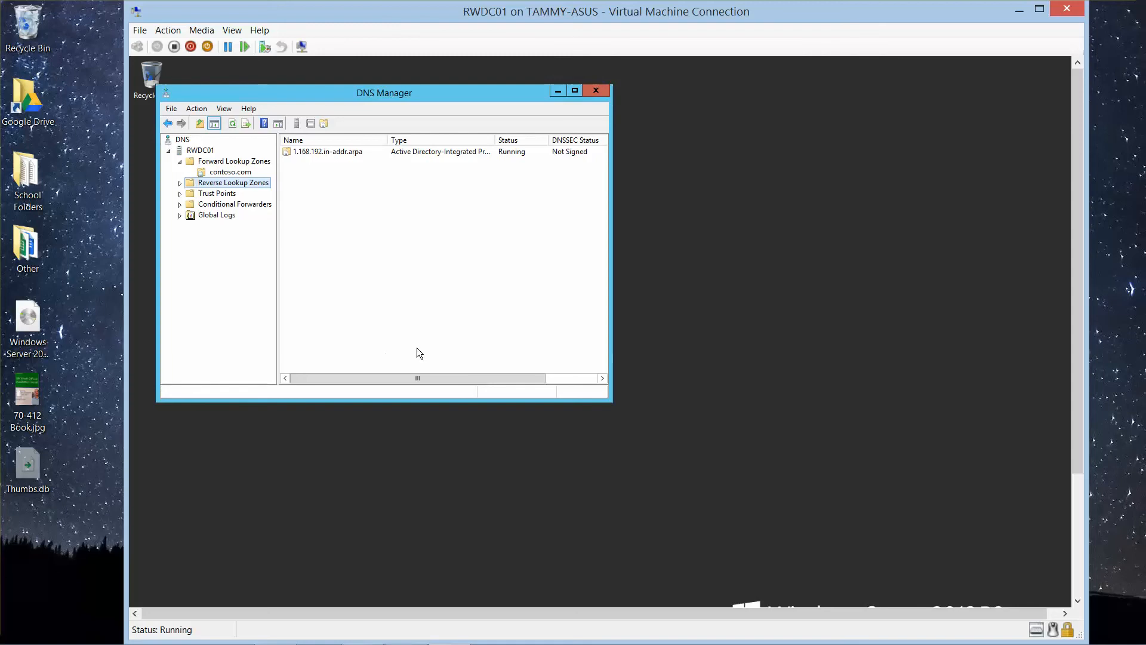
Step: Close DNS Manager and restore the Server Manager dashboard
click(595, 90)
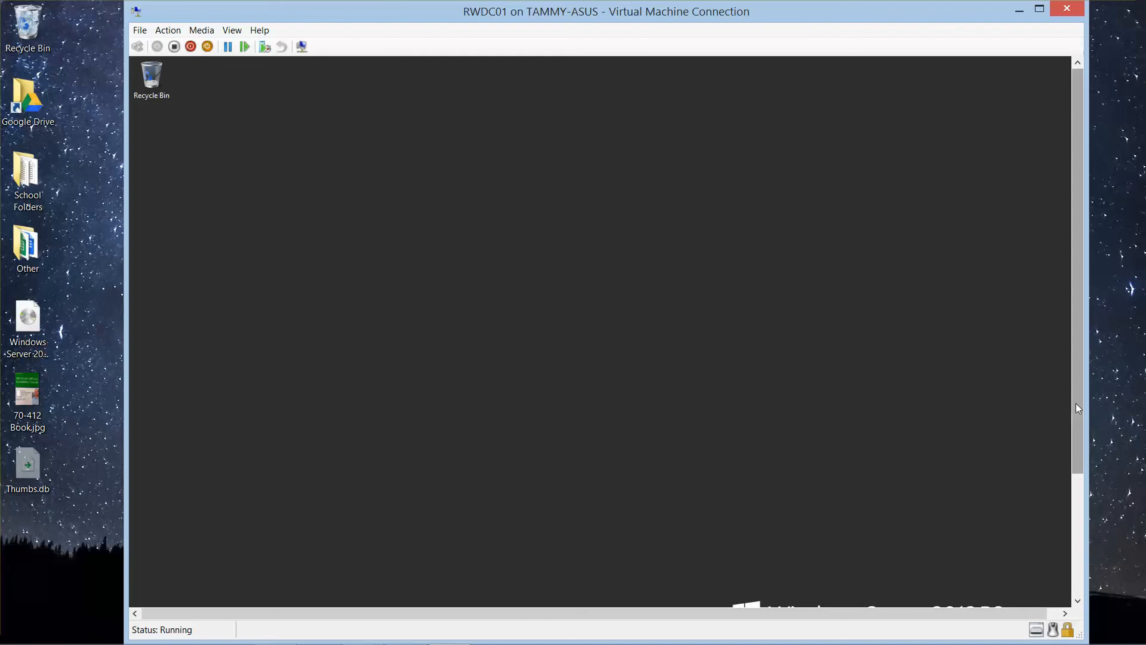
drag(1076, 403, 1079, 534)
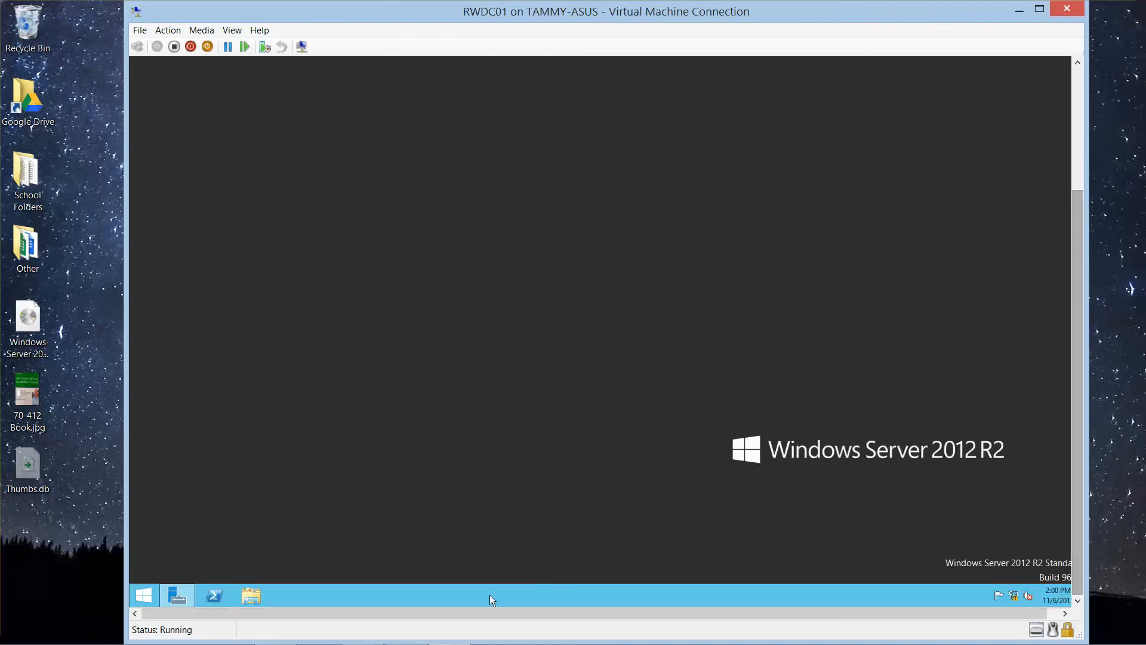
click(178, 595)
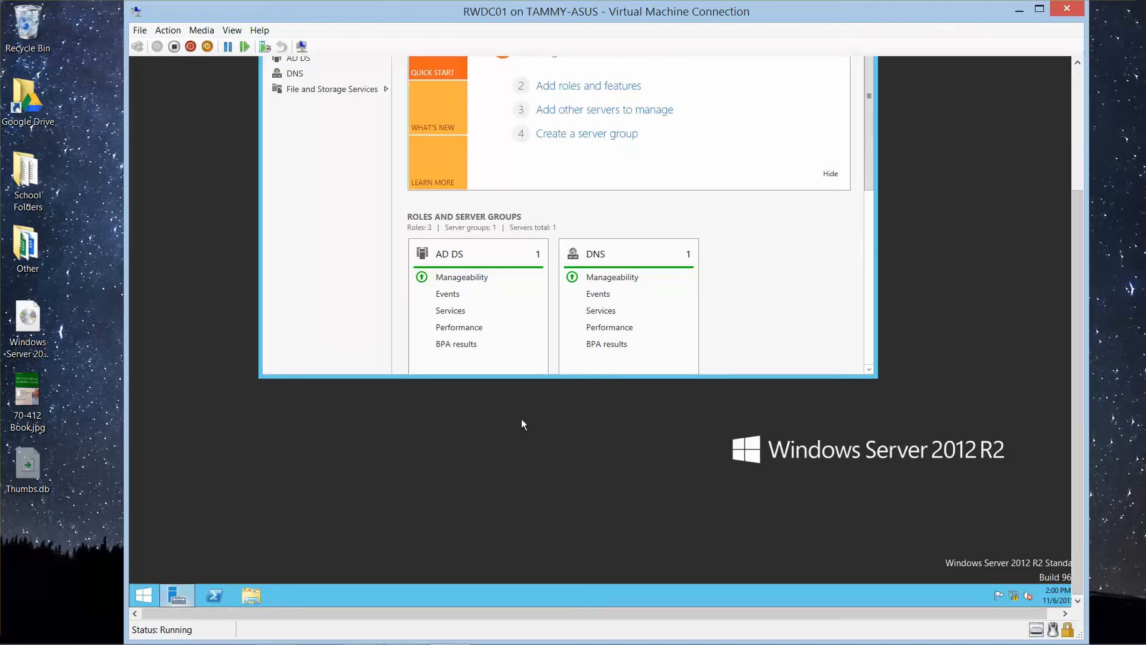
drag(1076, 424, 1075, 329)
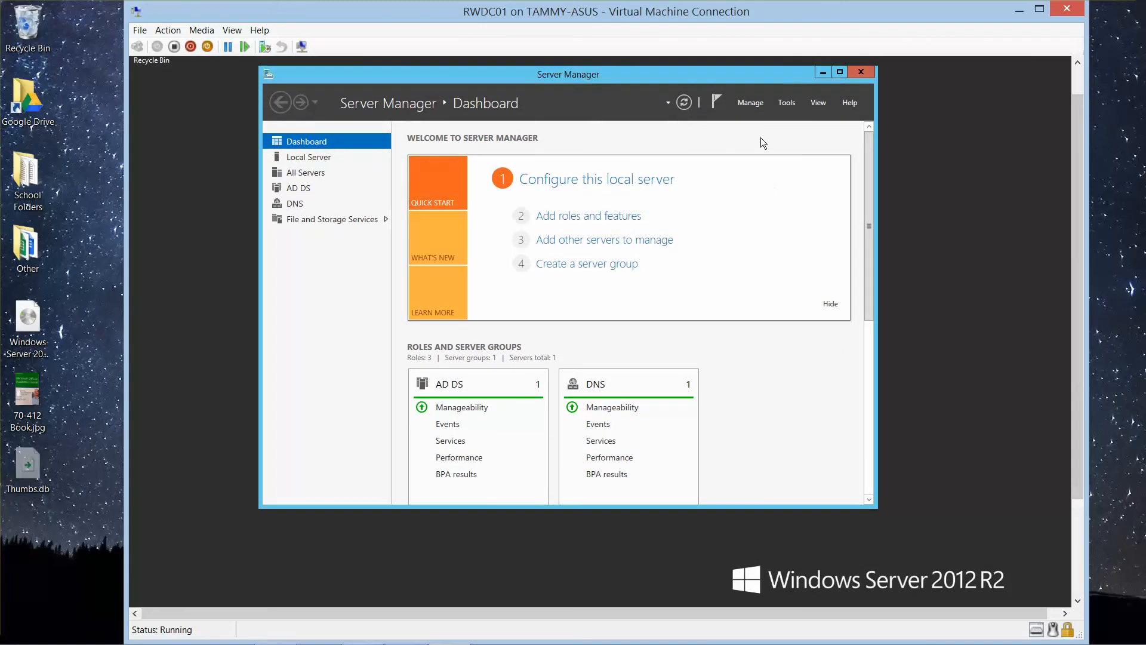
Step: Start adding a role with a role-based or feature-based installation on RWDC01.contoso.com and proceed to the server role selection
click(750, 105)
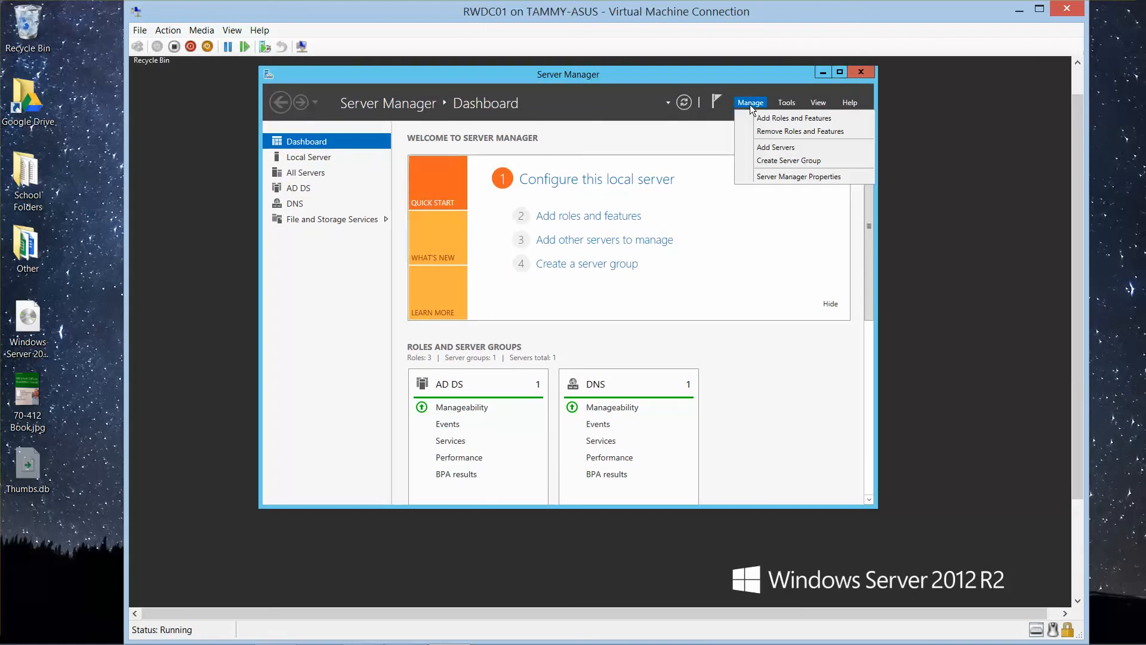
click(766, 119)
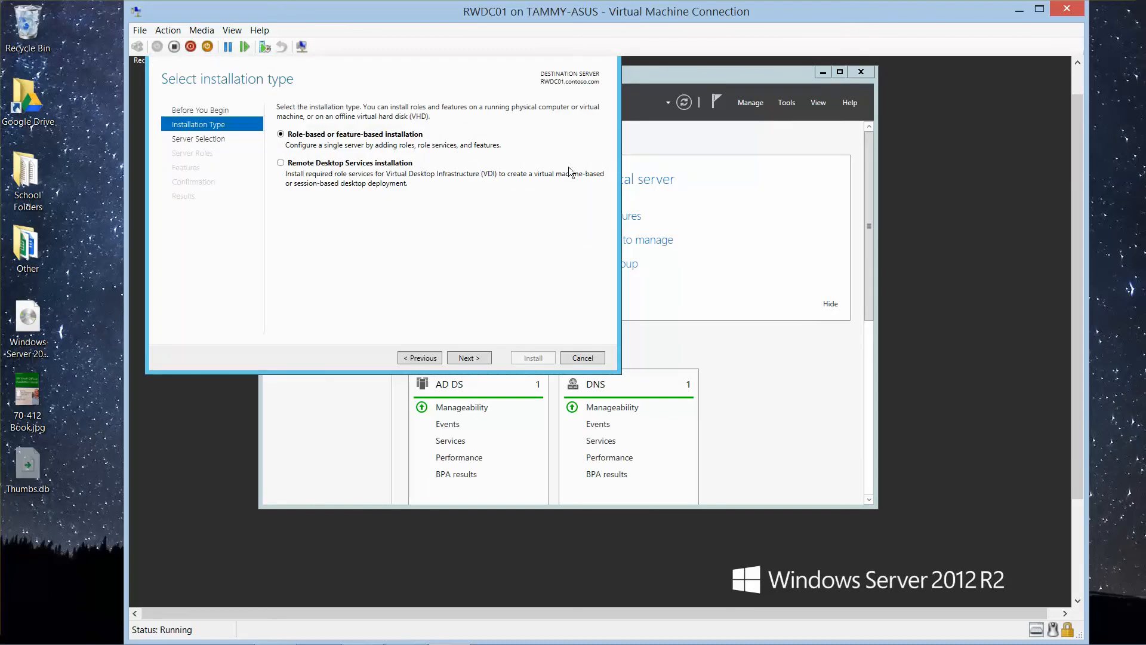
click(474, 357)
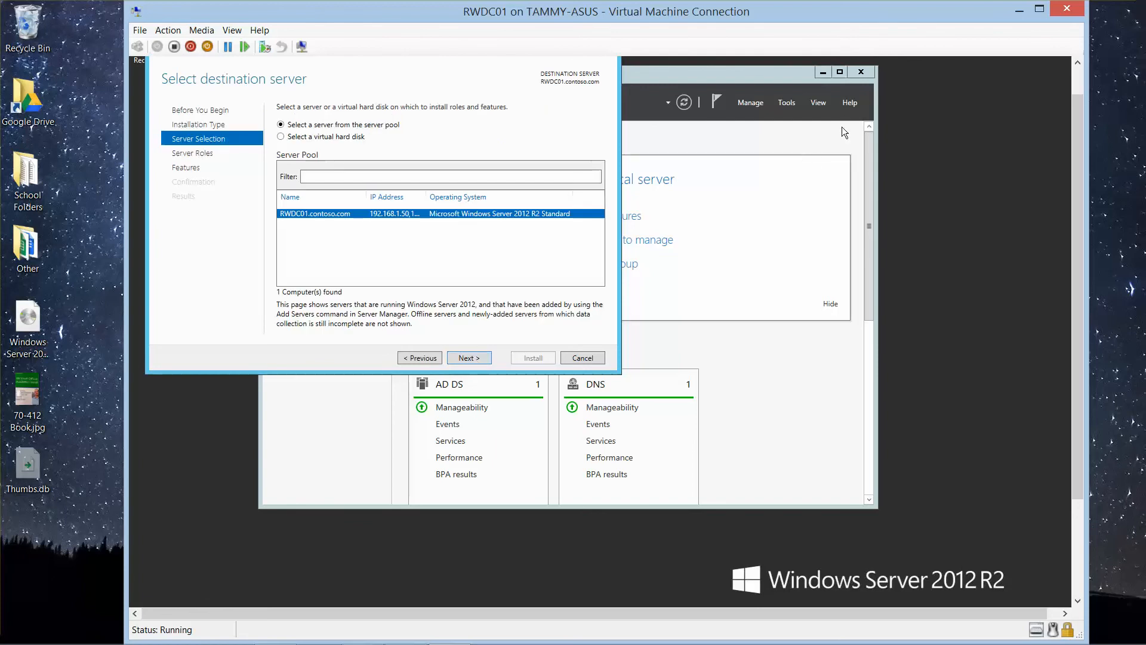
click(822, 72)
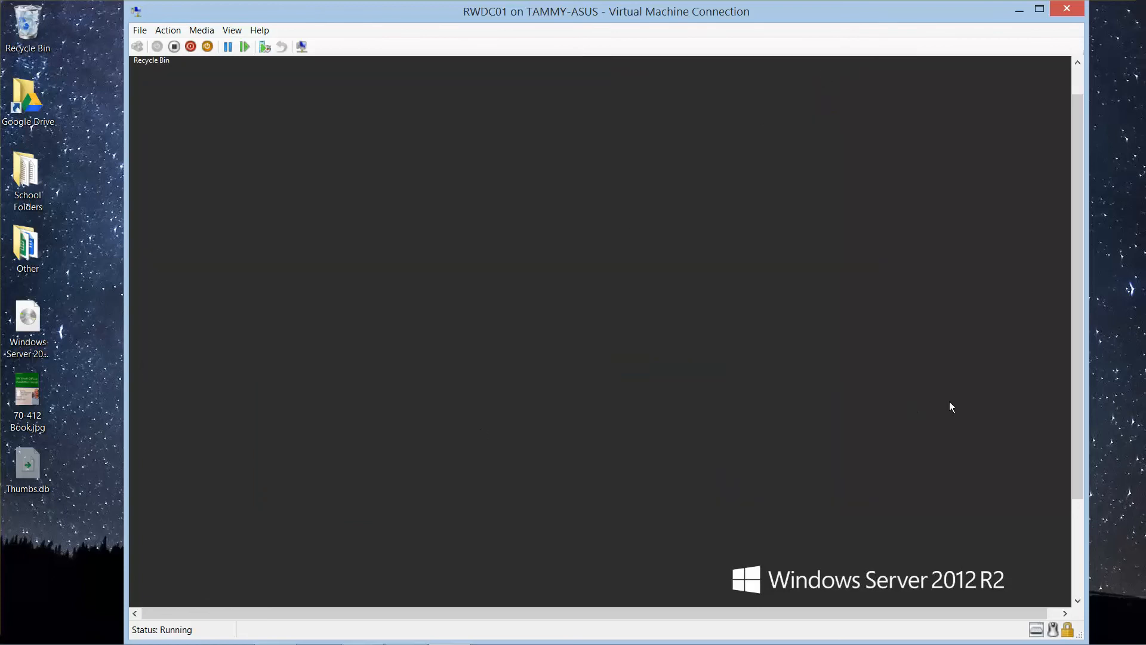
drag(1076, 428, 1063, 532)
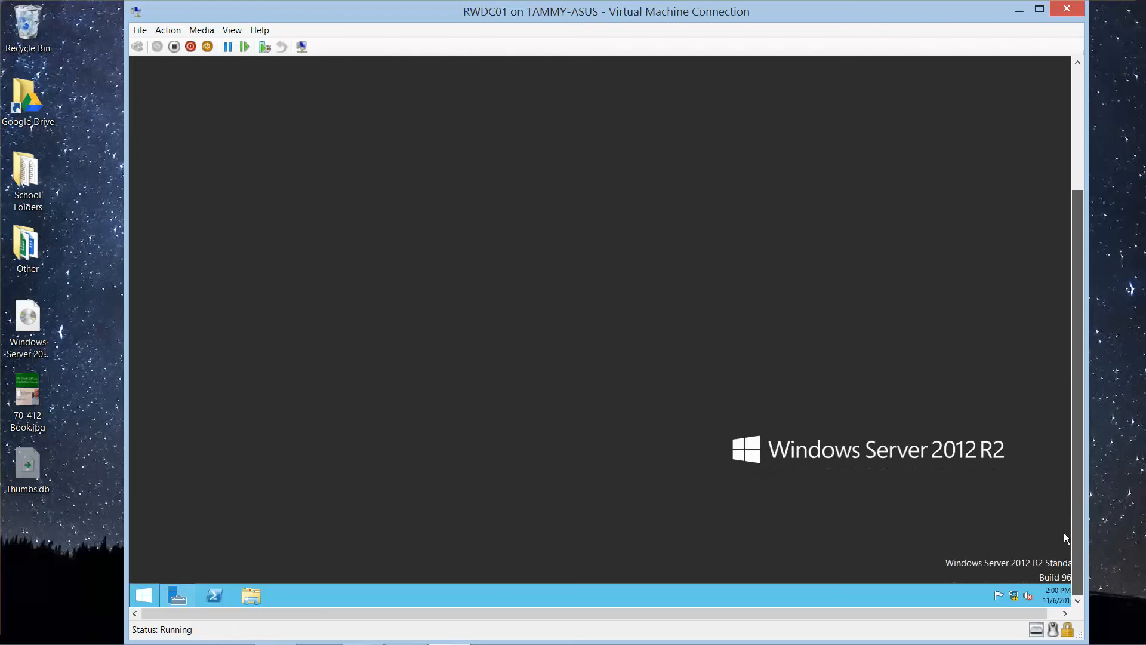
click(192, 595)
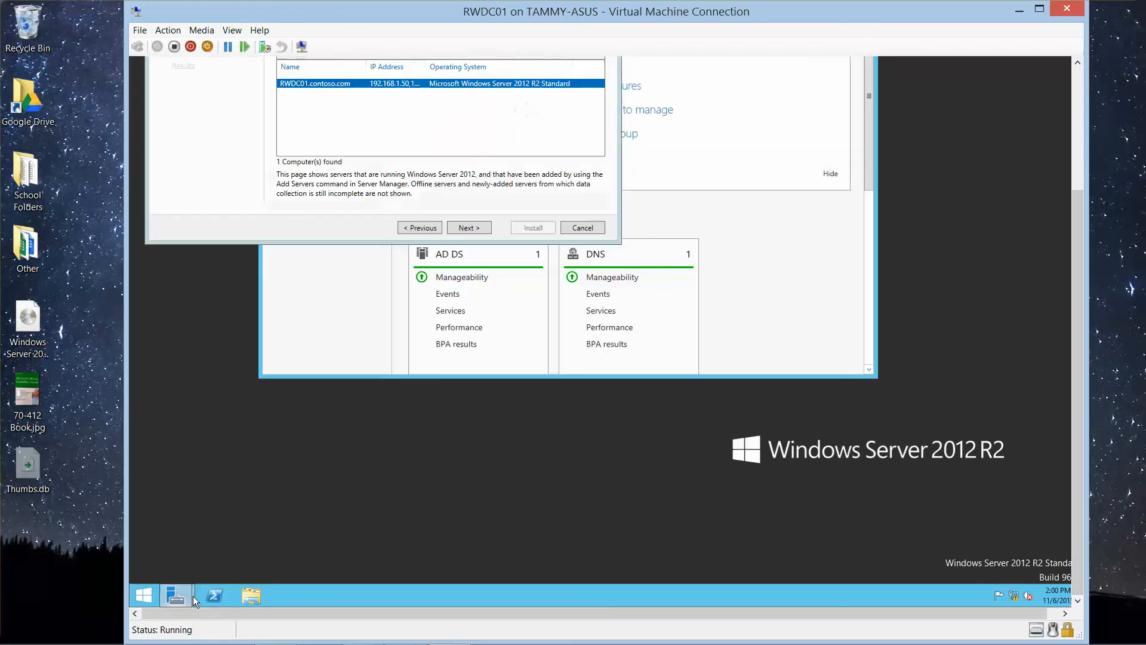
click(463, 230)
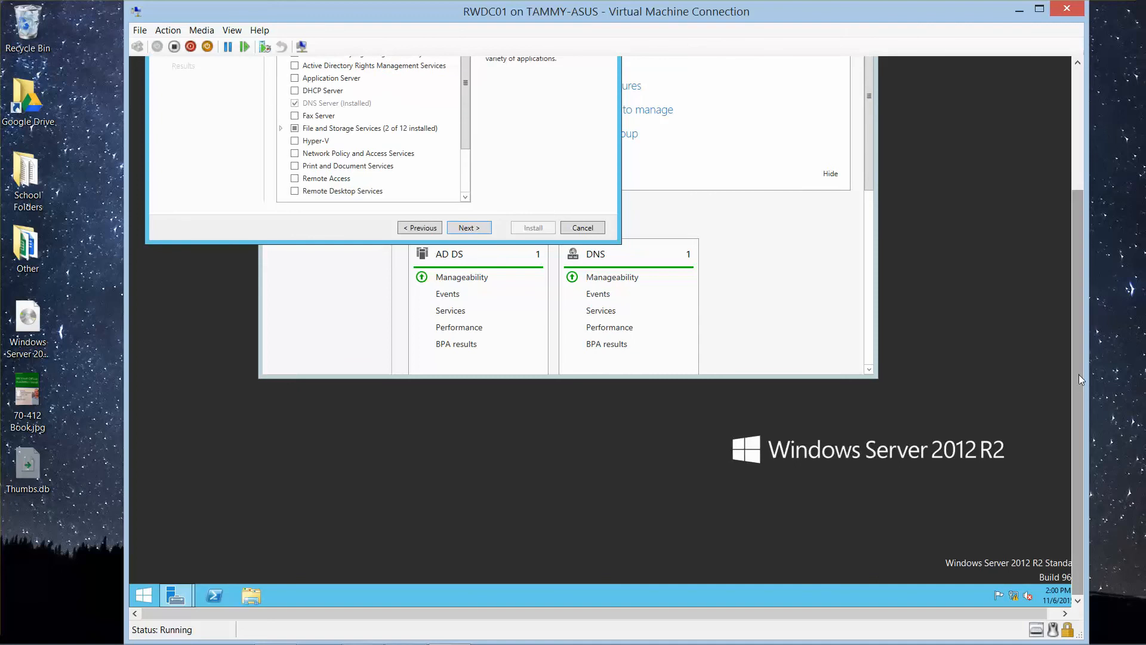
drag(1079, 374, 1082, 251)
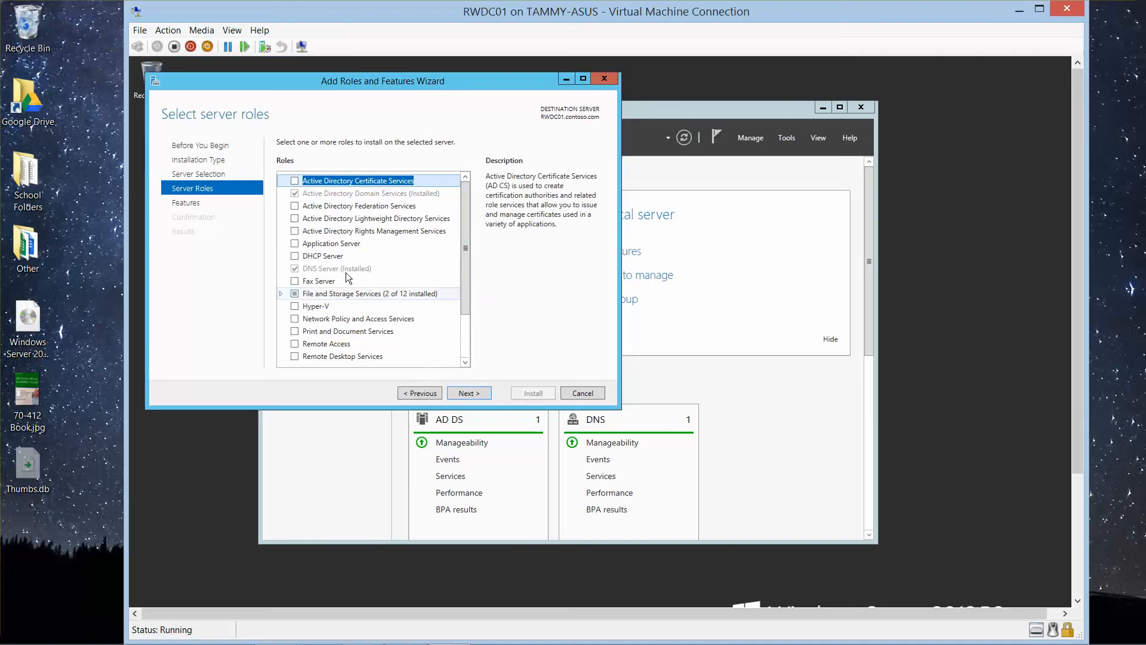
Step: Install the DHCP Server role with its management tools, adding no extra features, and close the wizard when installation ends
click(295, 256)
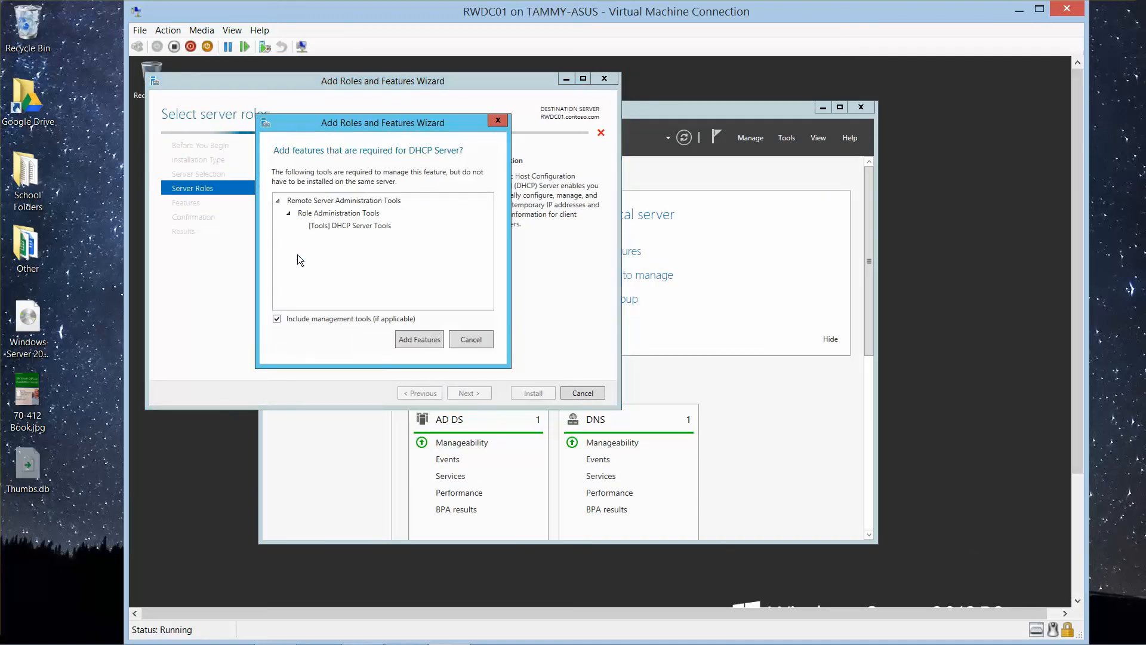
click(411, 340)
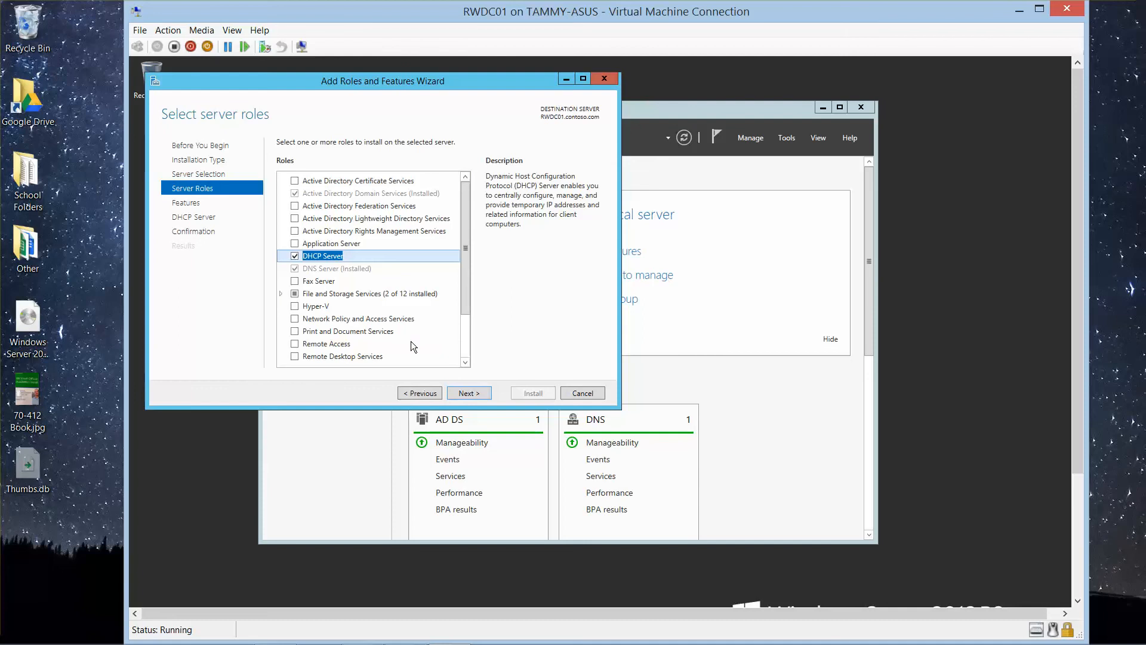
click(470, 392)
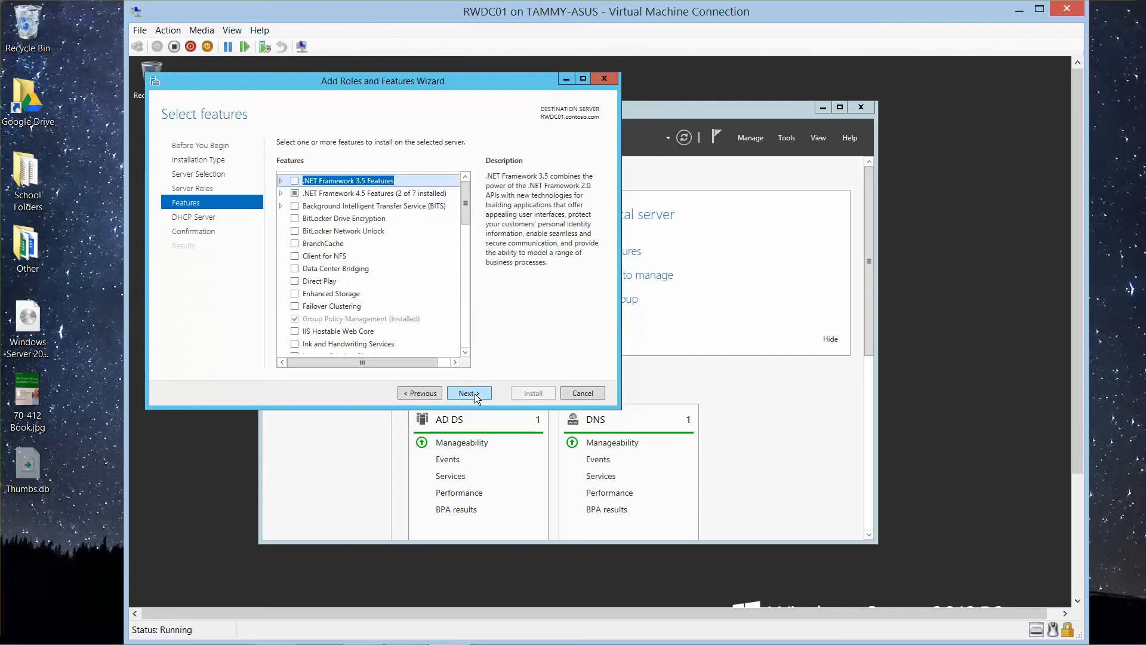
click(469, 392)
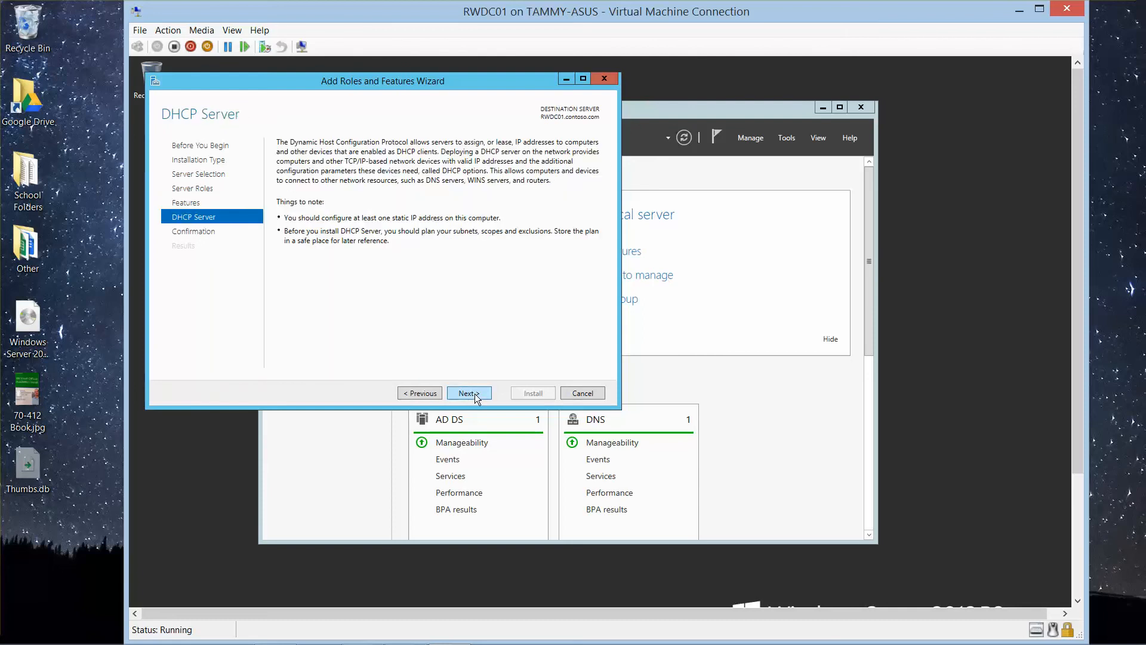
click(469, 393)
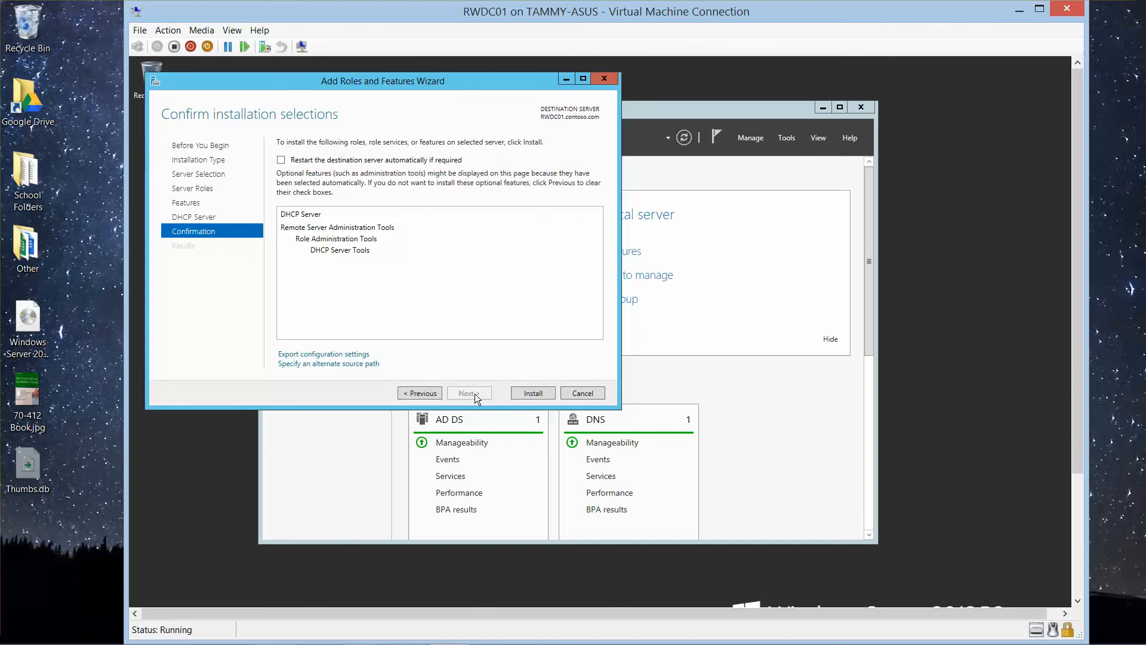
click(532, 392)
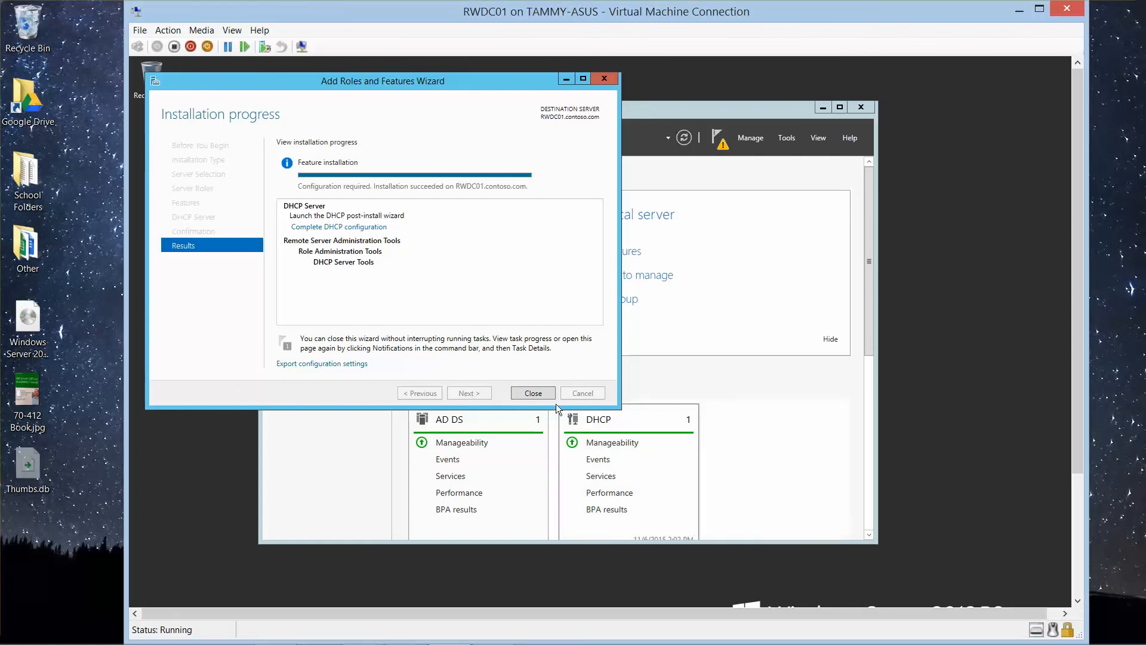
click(542, 393)
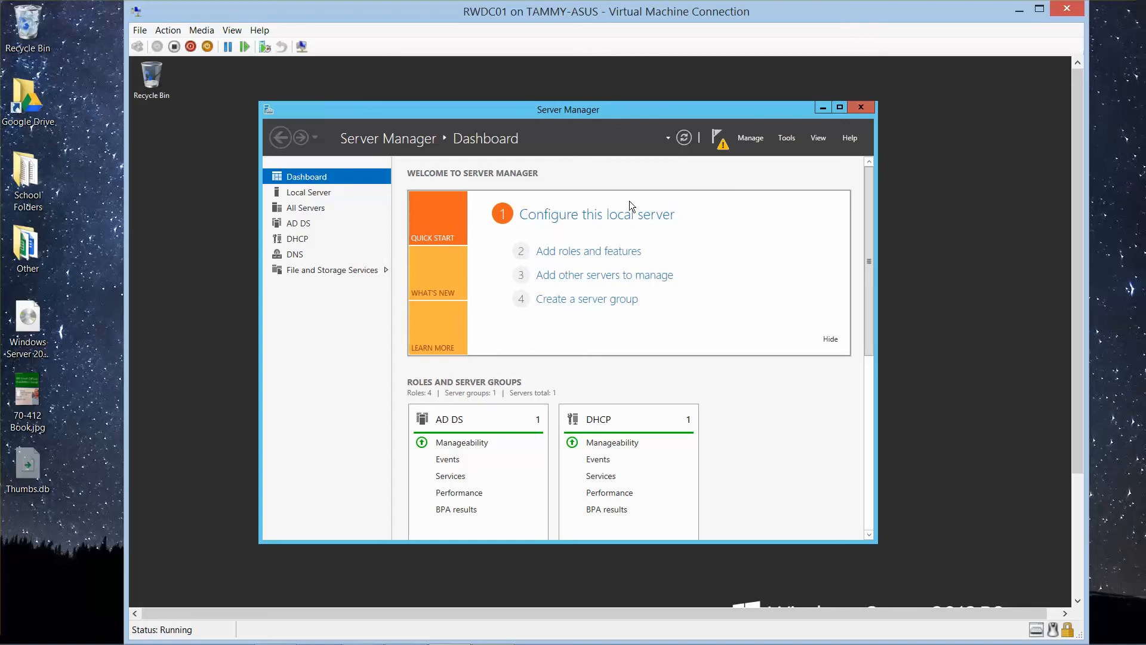
Step: Open the DHCP console, minimize Server Manager, and widen the console and its tree so the full server name fits
click(305, 240)
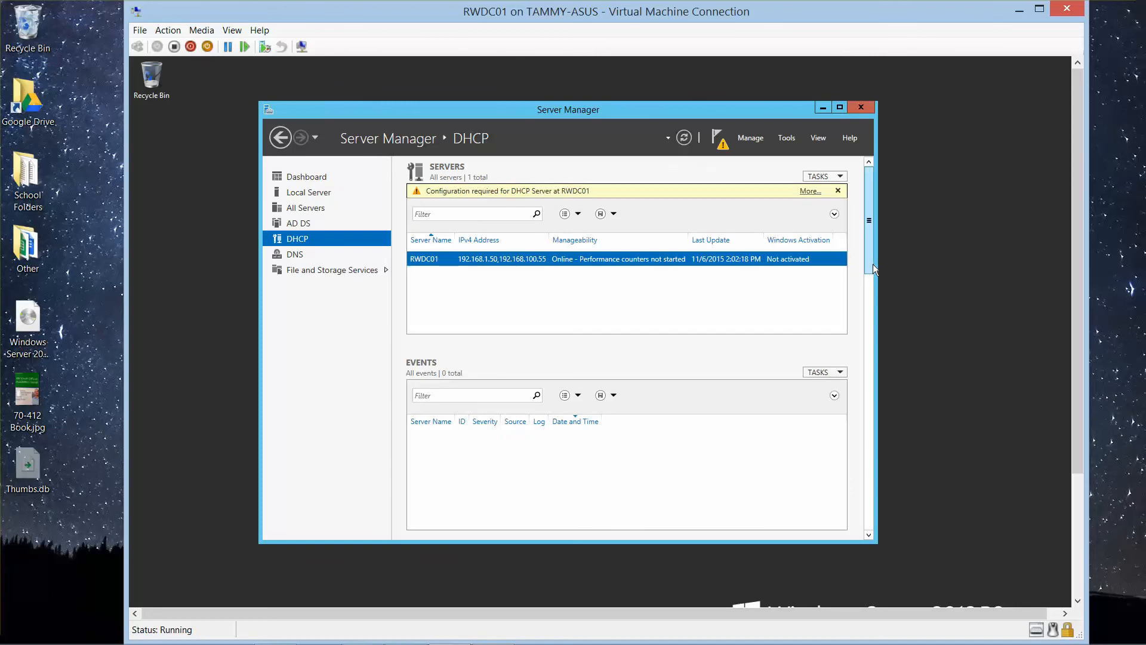
drag(871, 261, 775, 144)
click(787, 138)
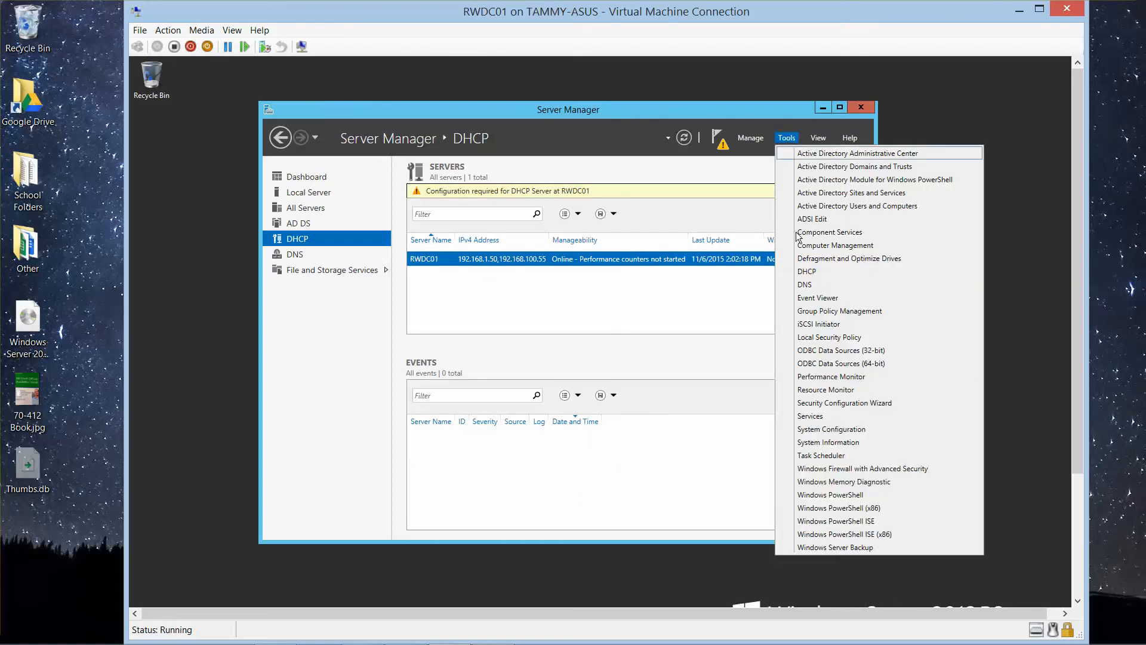
click(803, 273)
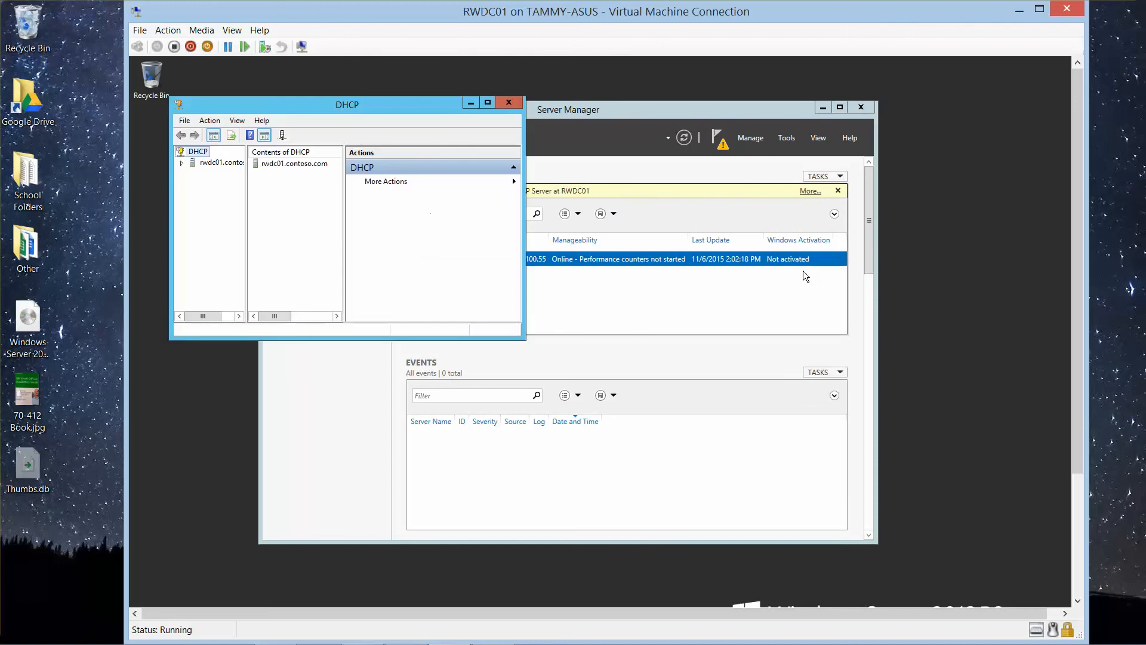
click(821, 107)
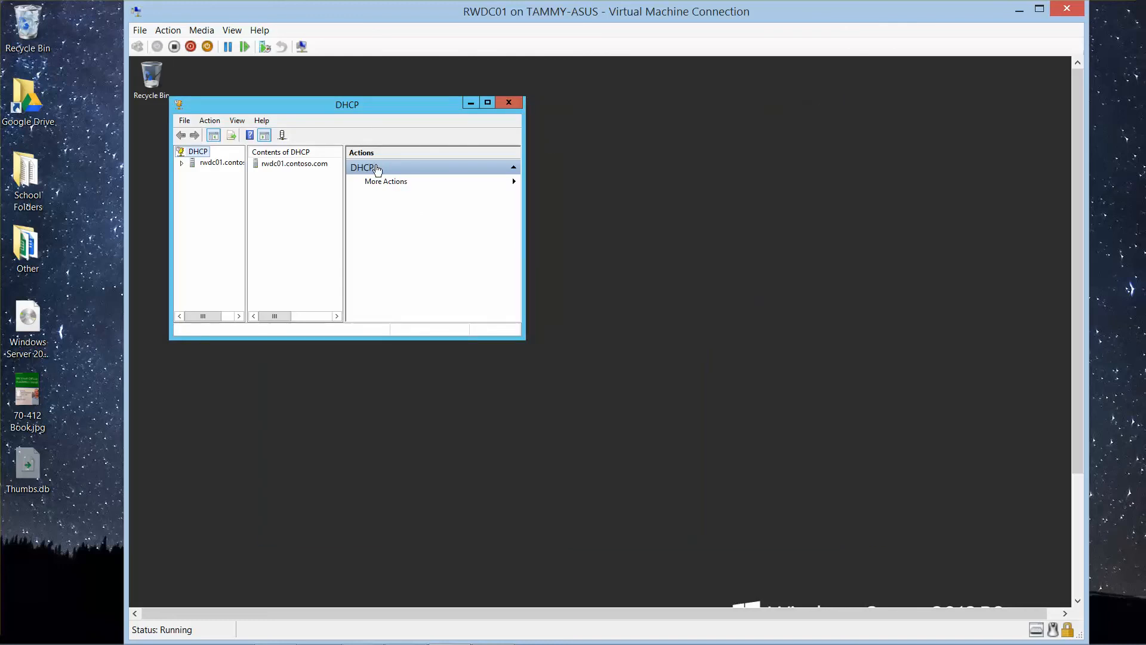
drag(523, 282, 676, 279)
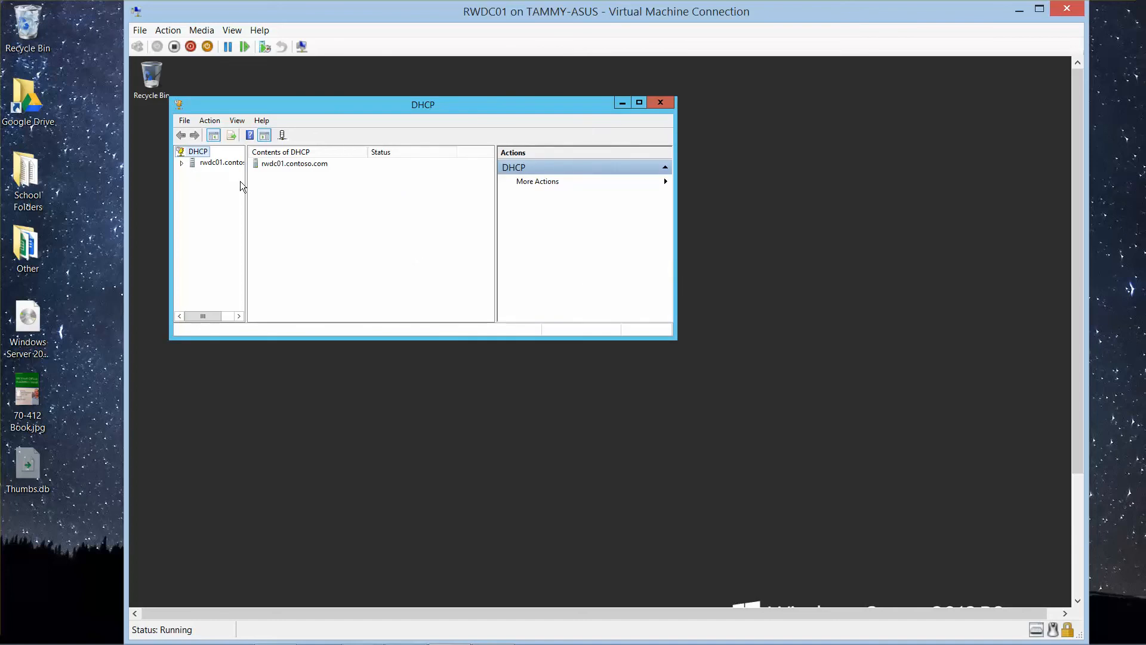
drag(245, 185, 317, 193)
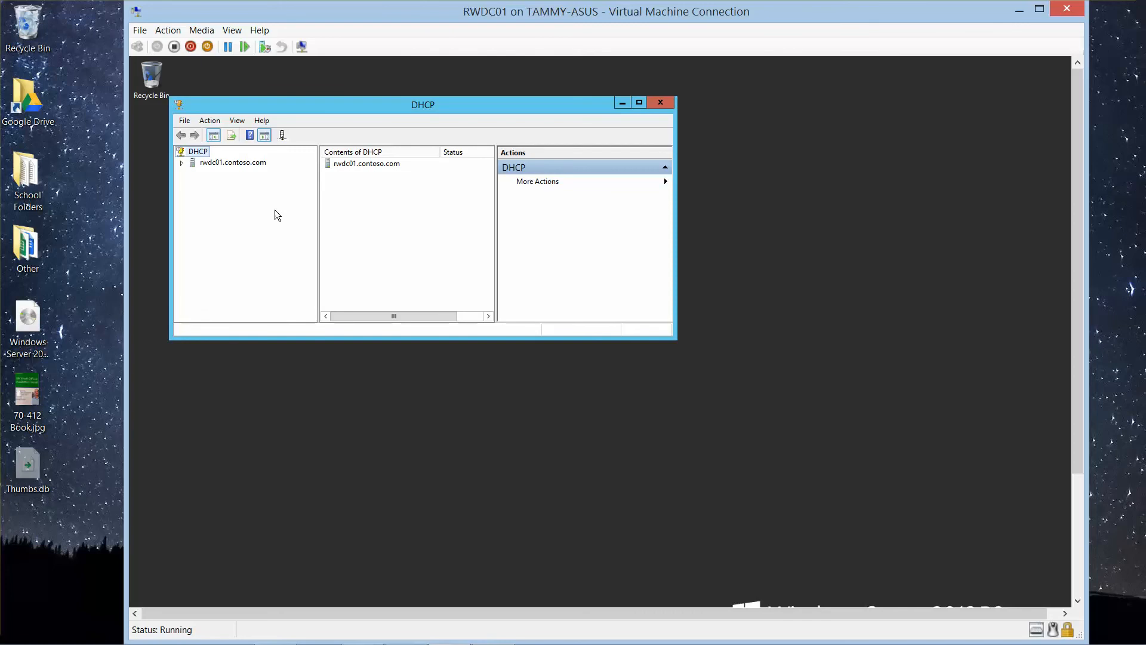
Step: Start a new IPv4 scope on rwdc01.contoso.com and name it Main Scope
click(182, 163)
double_click(216, 177)
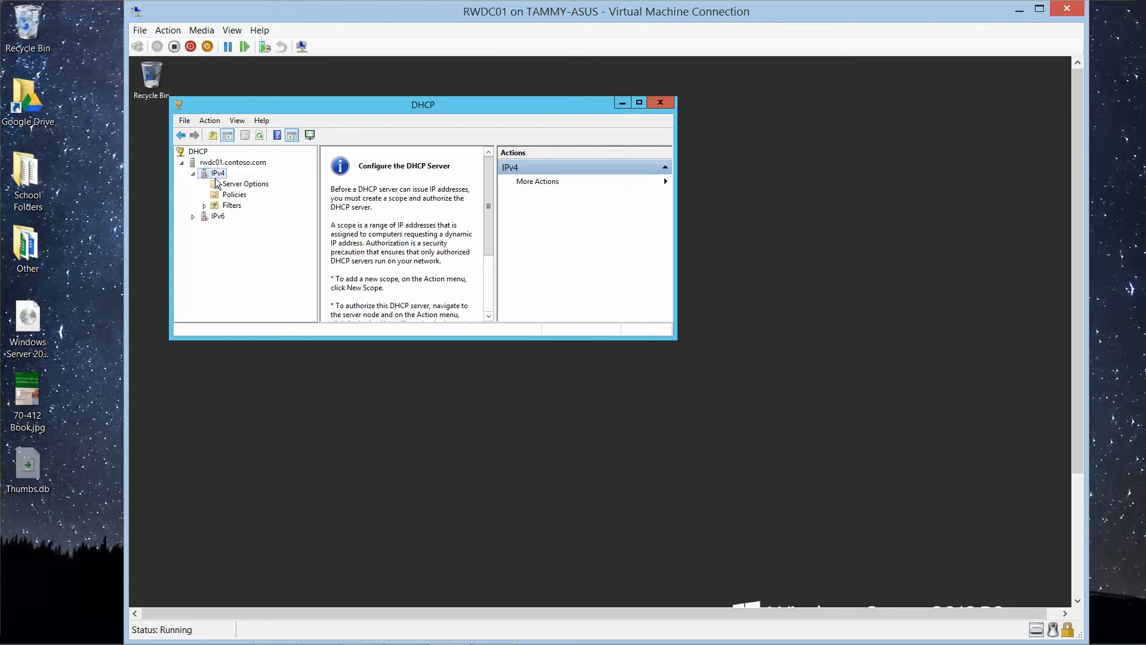
right_click(216, 180)
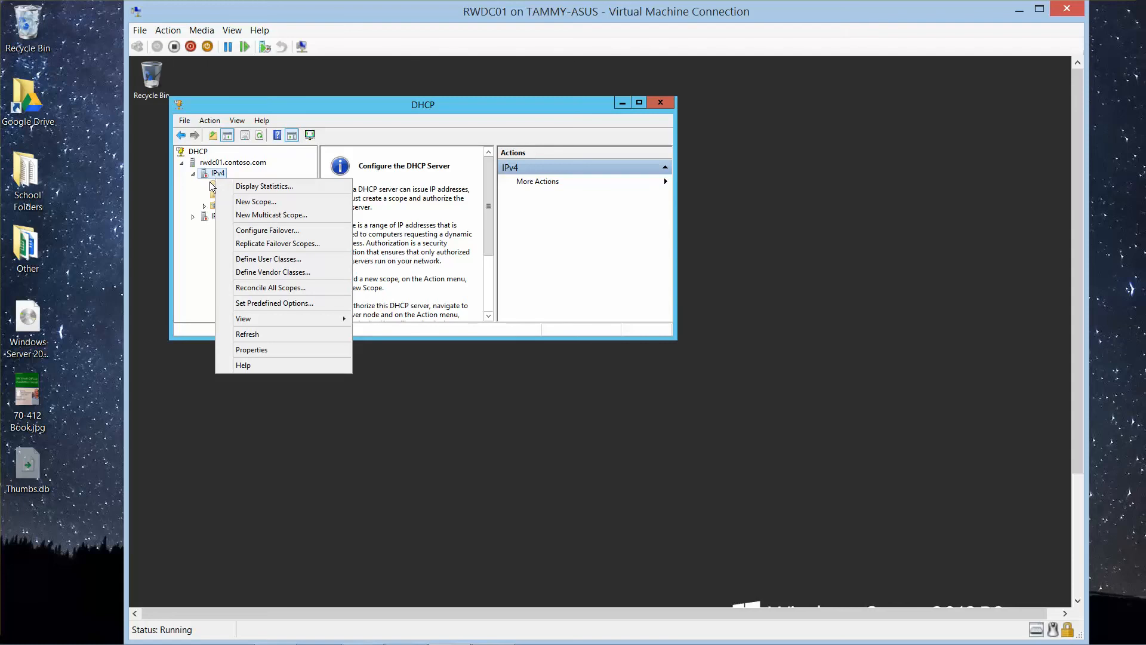
click(264, 202)
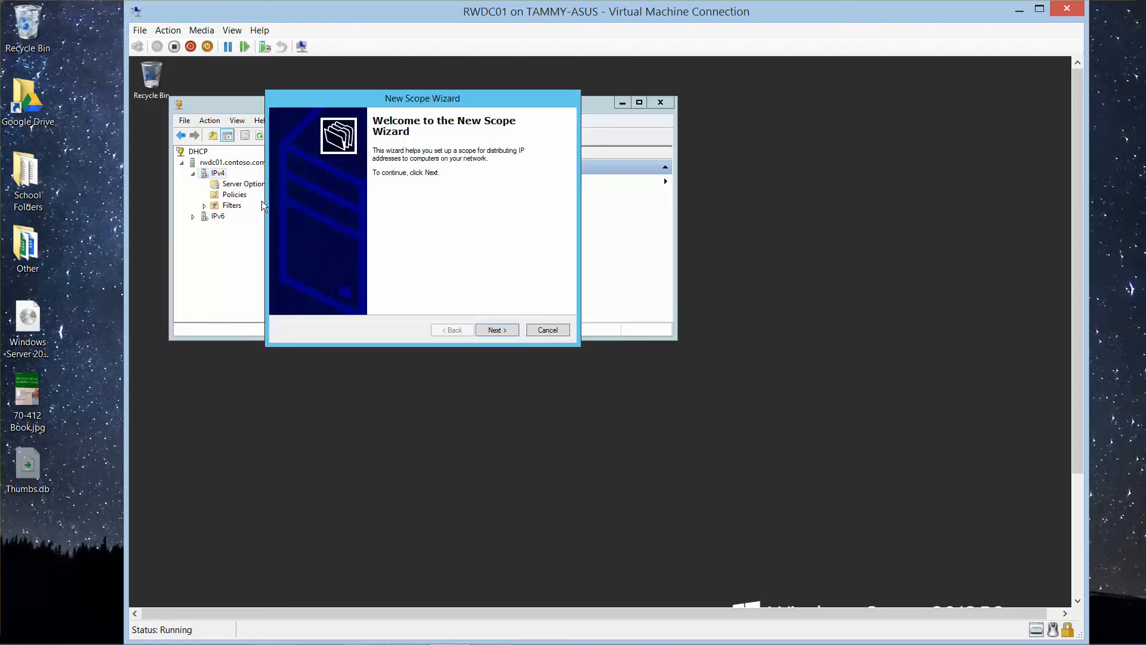
click(498, 330)
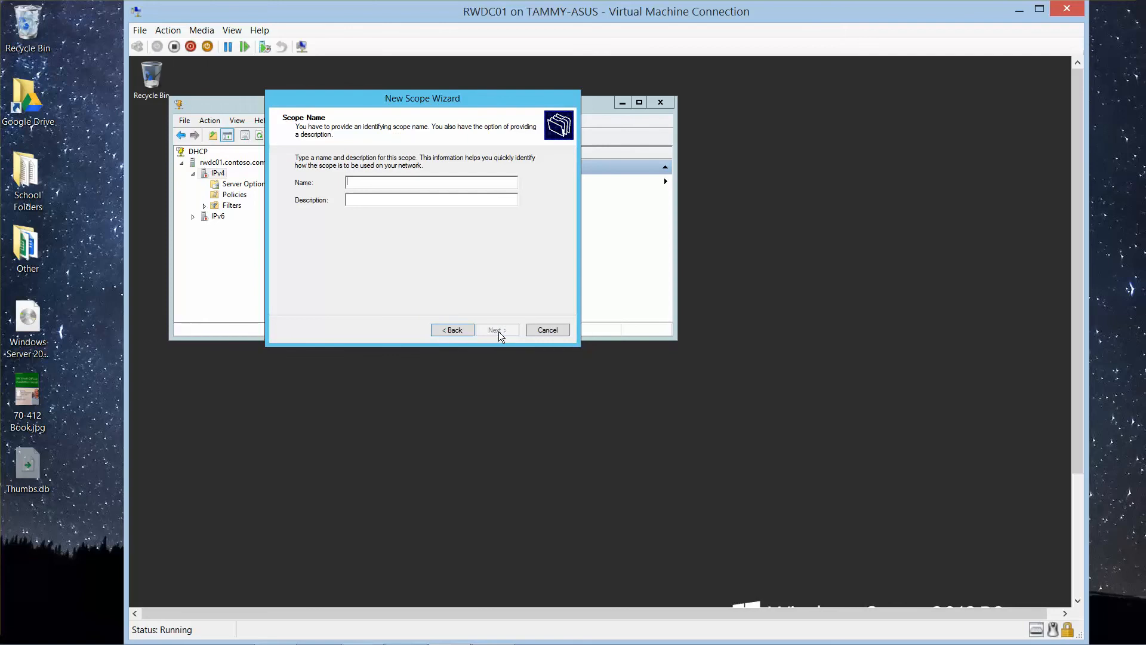
text(Main Scope)
click(494, 330)
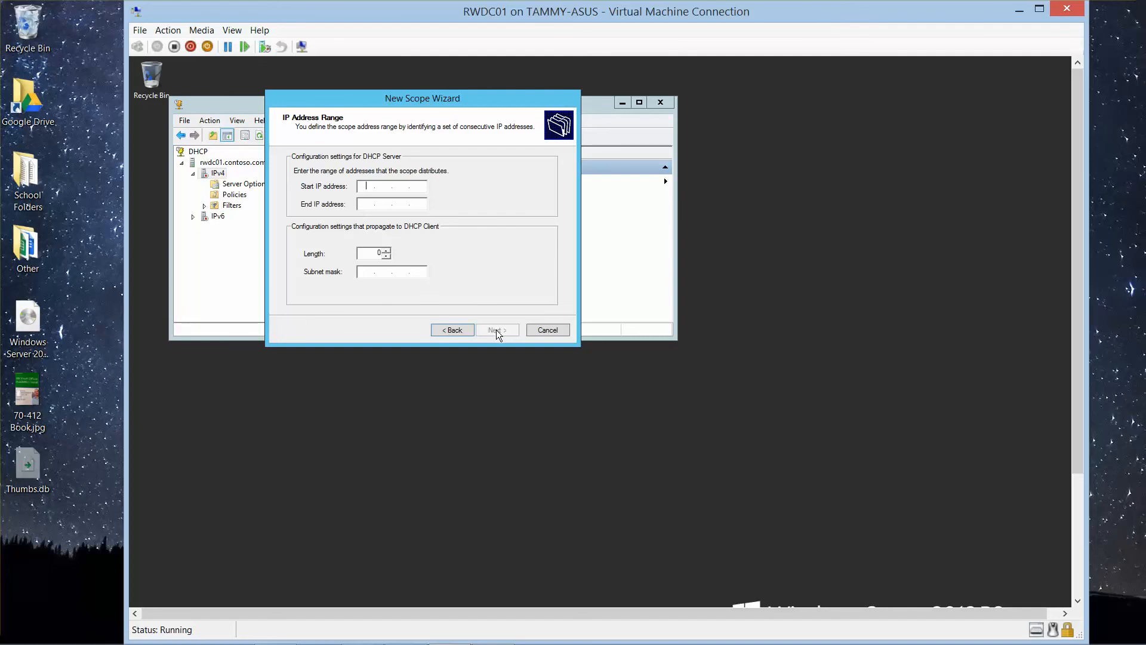
Step: Set the scope's start IP address to 192.168.1.30 and enter an end IP address in the same subnet, keeping mask 255.255.255.0
text(192.168.1.30)
click(366, 206)
text(192 . 168 .  . 140)
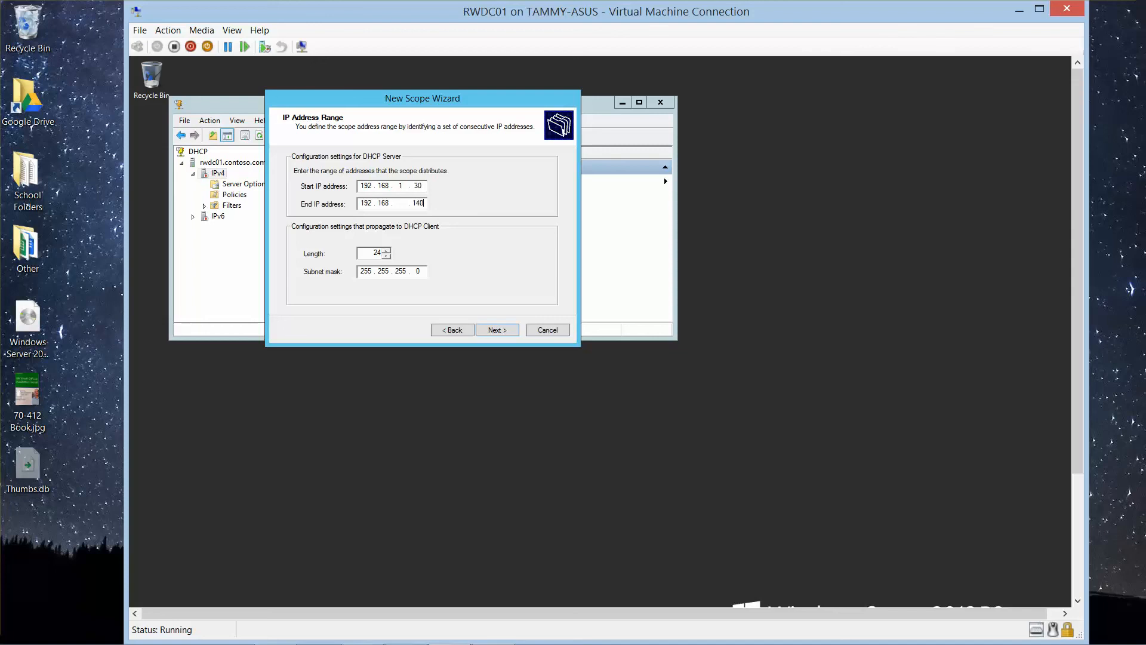
key(BackSpace)
key(BackSpace)
text(0)
click(493, 329)
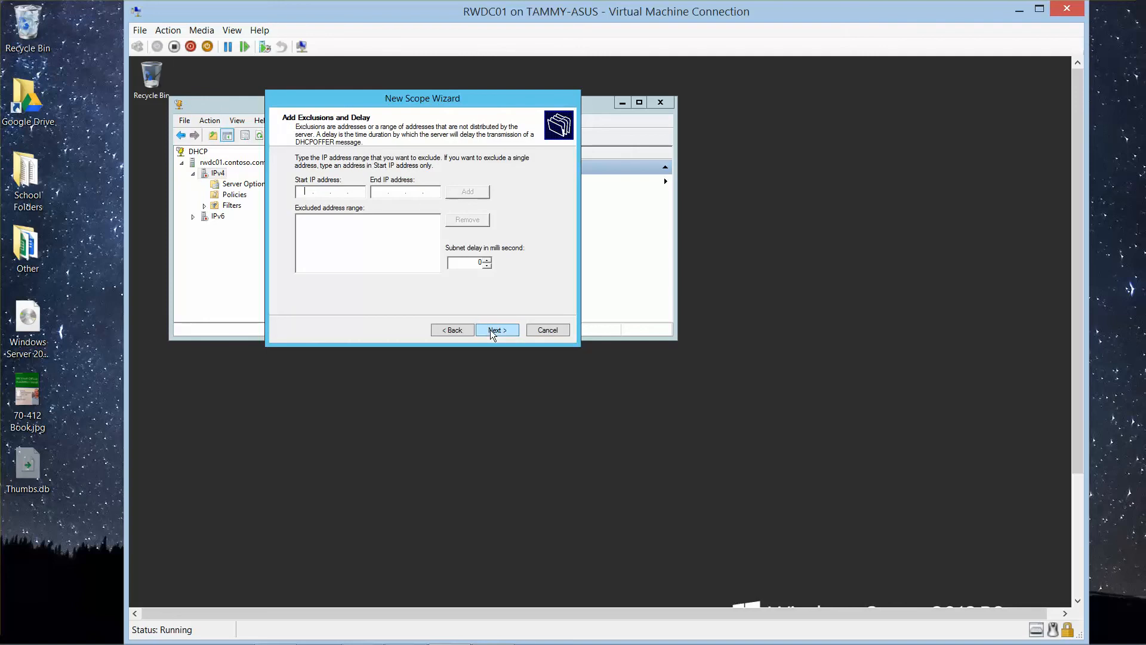
Step: Leave the scope without exclusions and set its lease duration to 1 day
click(490, 332)
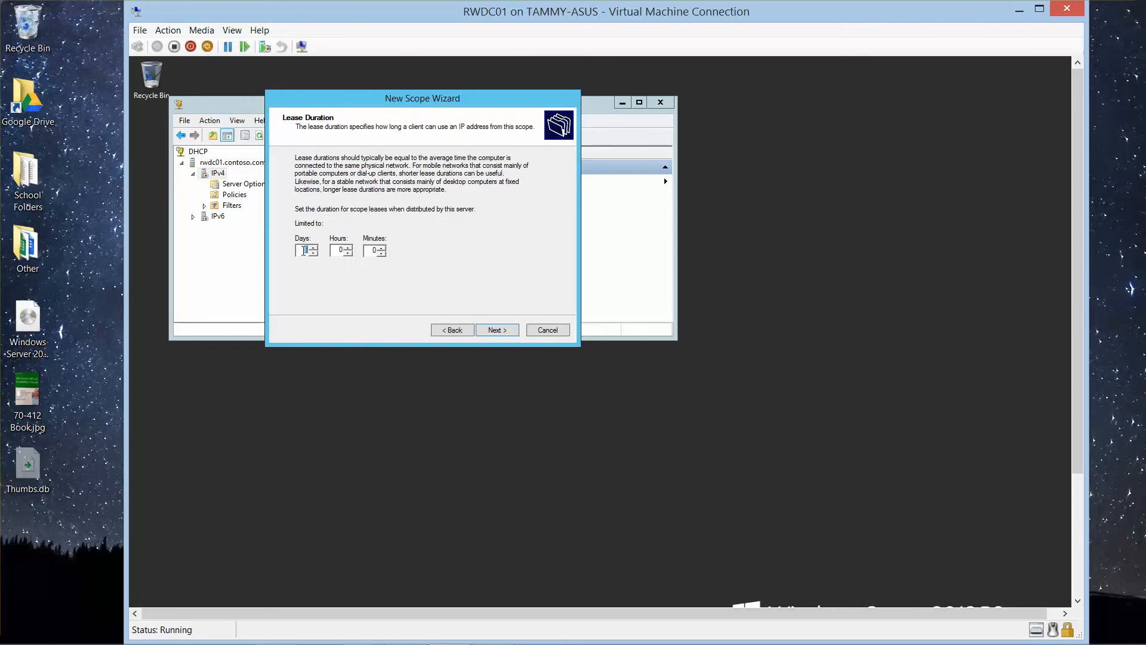
text(1)
click(499, 332)
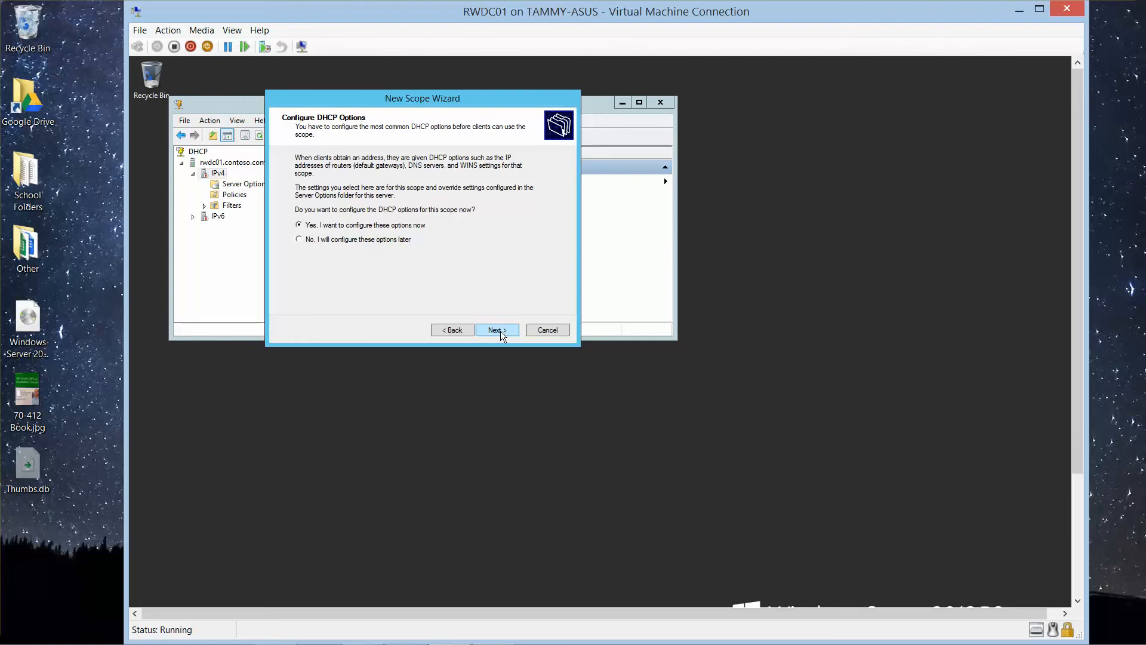
Step: Configure the DHCP options now with no default gateway, and add 192.168.1.50 as a DNS server for the contoso.com parent domain
click(501, 331)
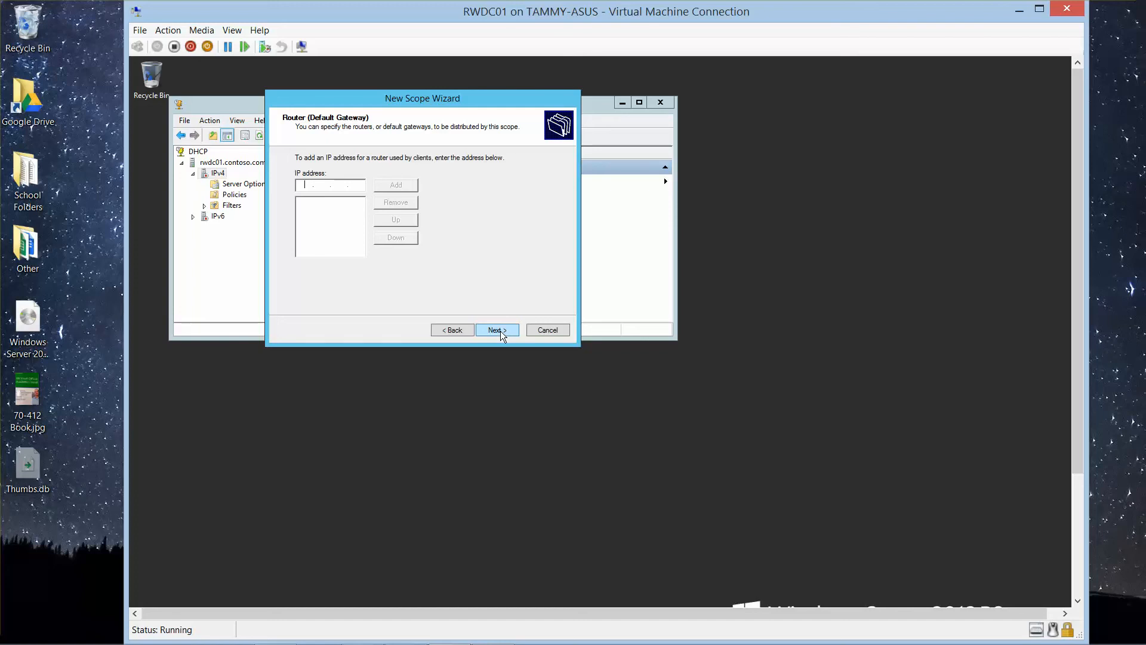
click(500, 331)
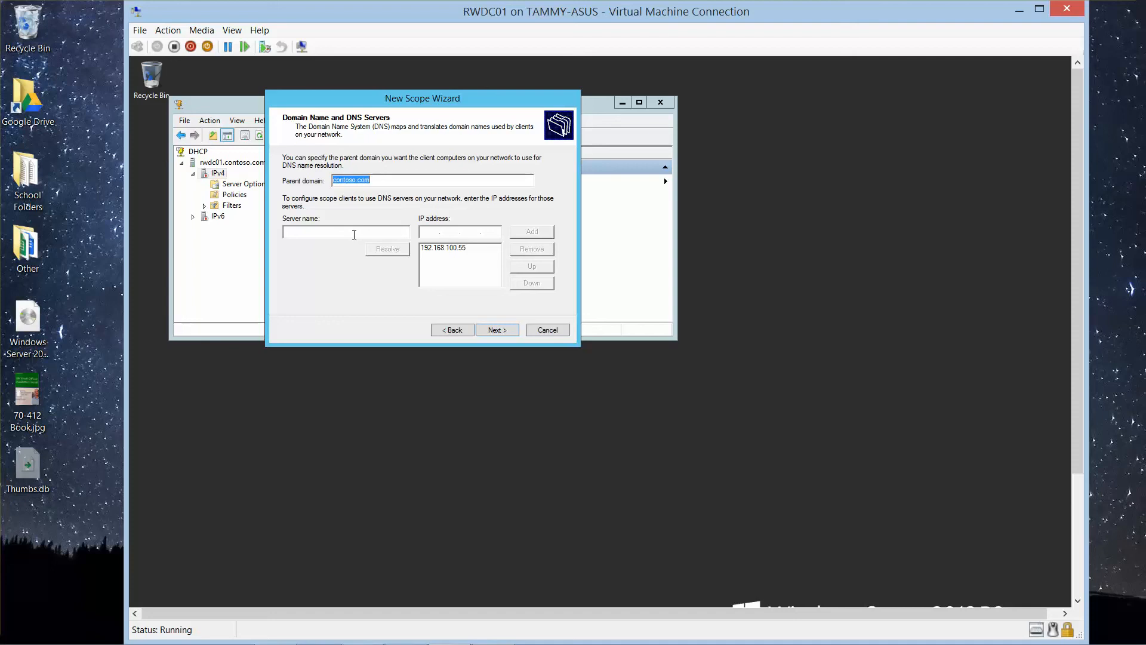
click(354, 234)
click(429, 231)
text(192.168.1.50)
click(531, 231)
click(497, 330)
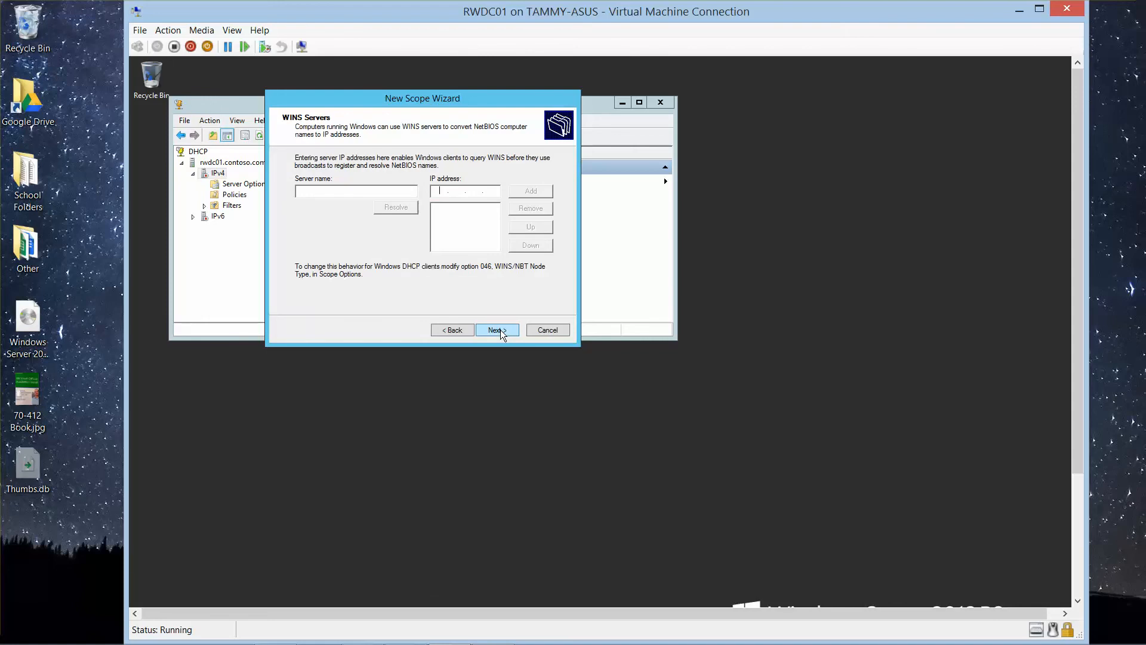
Step: Leave WINS servers unconfigured, choose to activate Main Scope now, and finish creating the scope
click(500, 333)
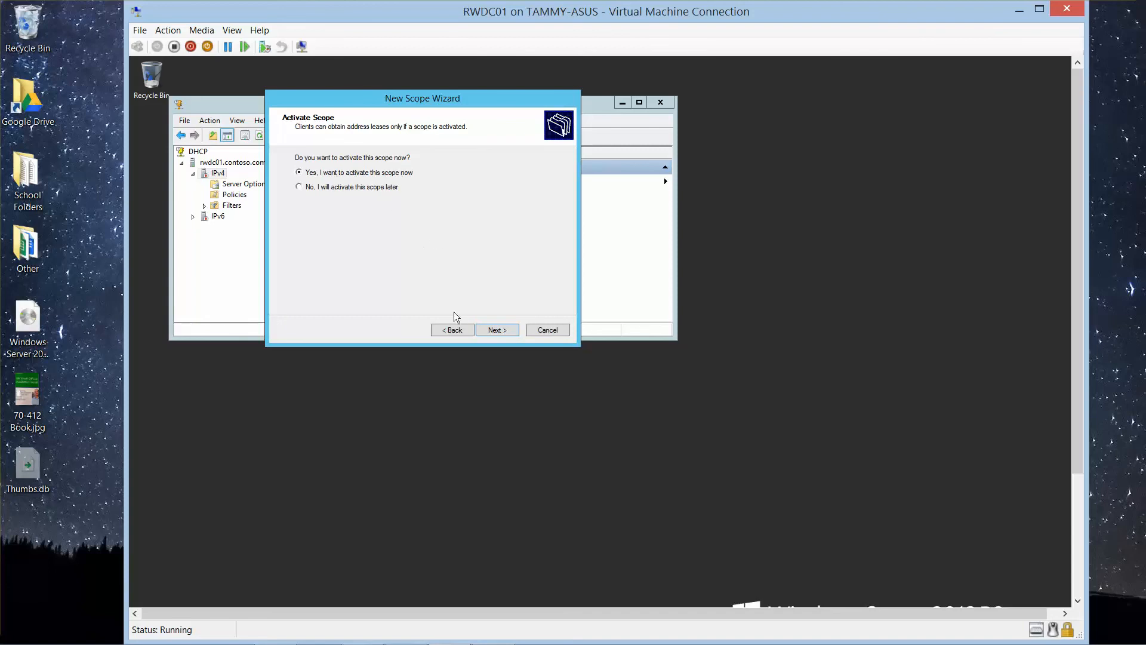
click(493, 332)
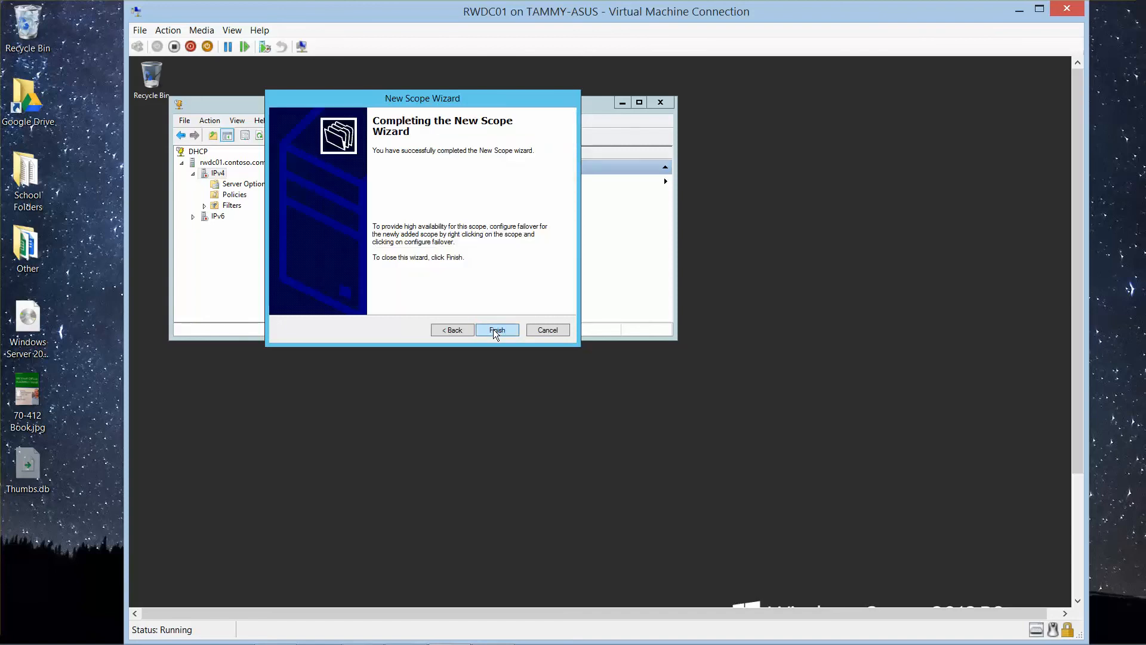
click(493, 329)
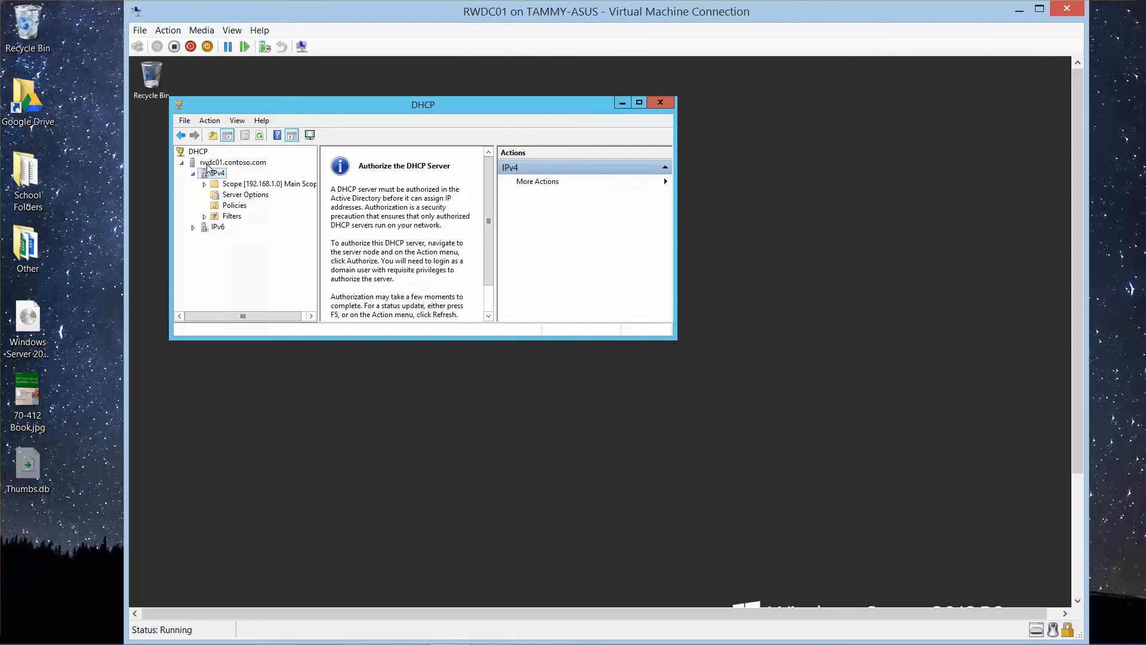
Step: Authorize the rwdc01.contoso.com DHCP server in Active Directory and close the DHCP console
right_click(208, 164)
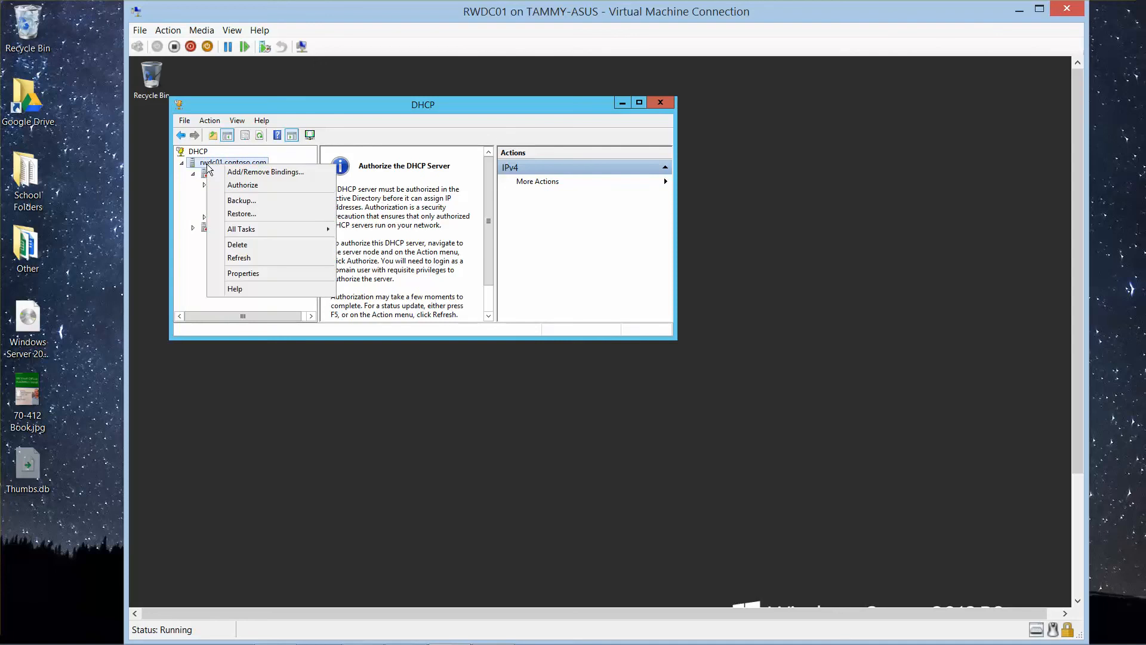
key(Escape)
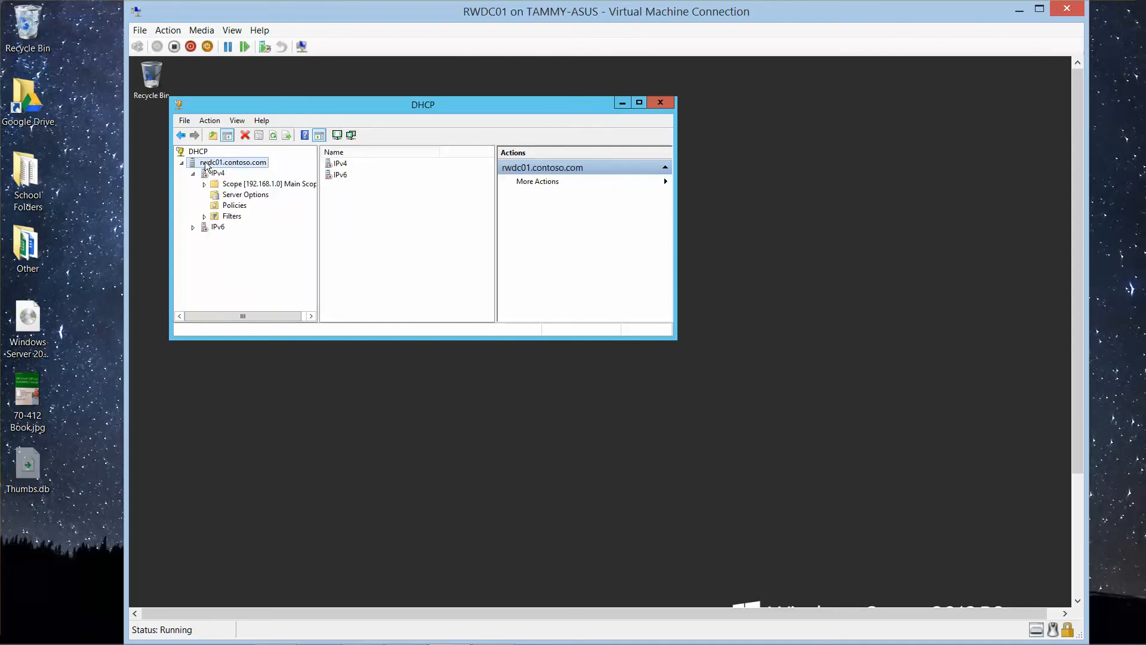
right_click(207, 164)
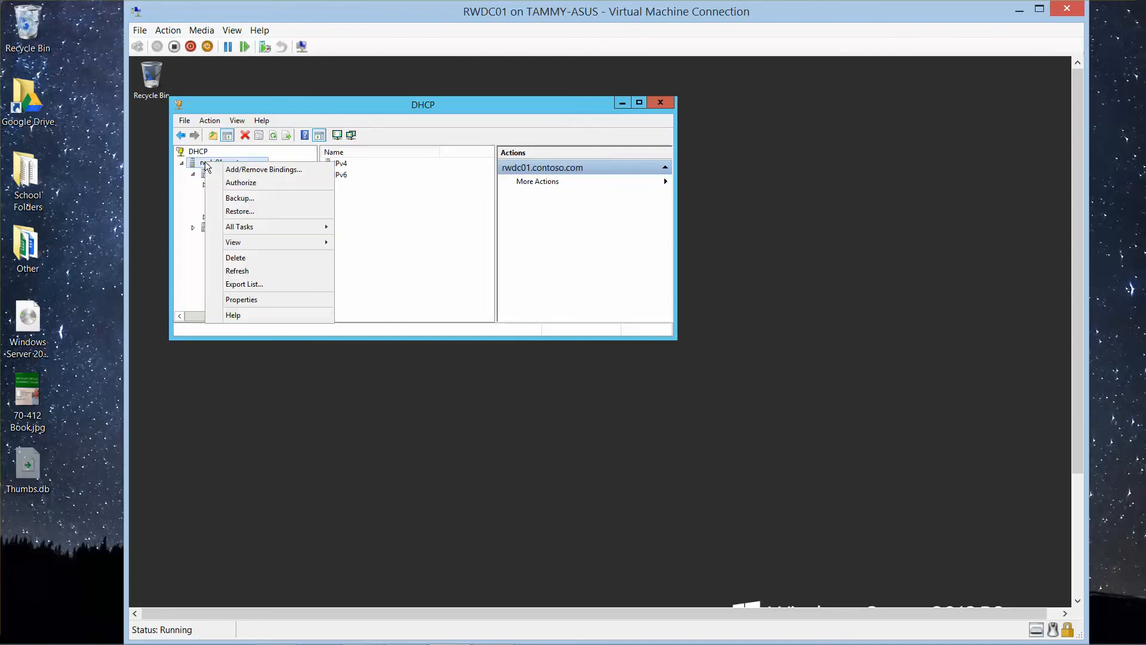
click(247, 188)
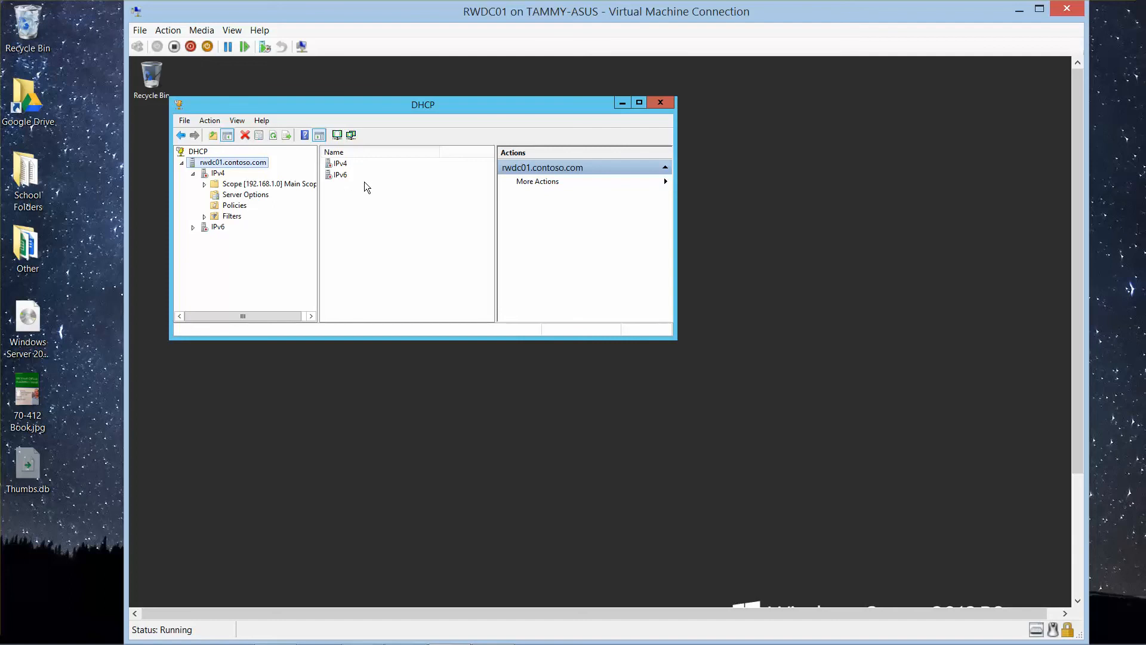
click(664, 106)
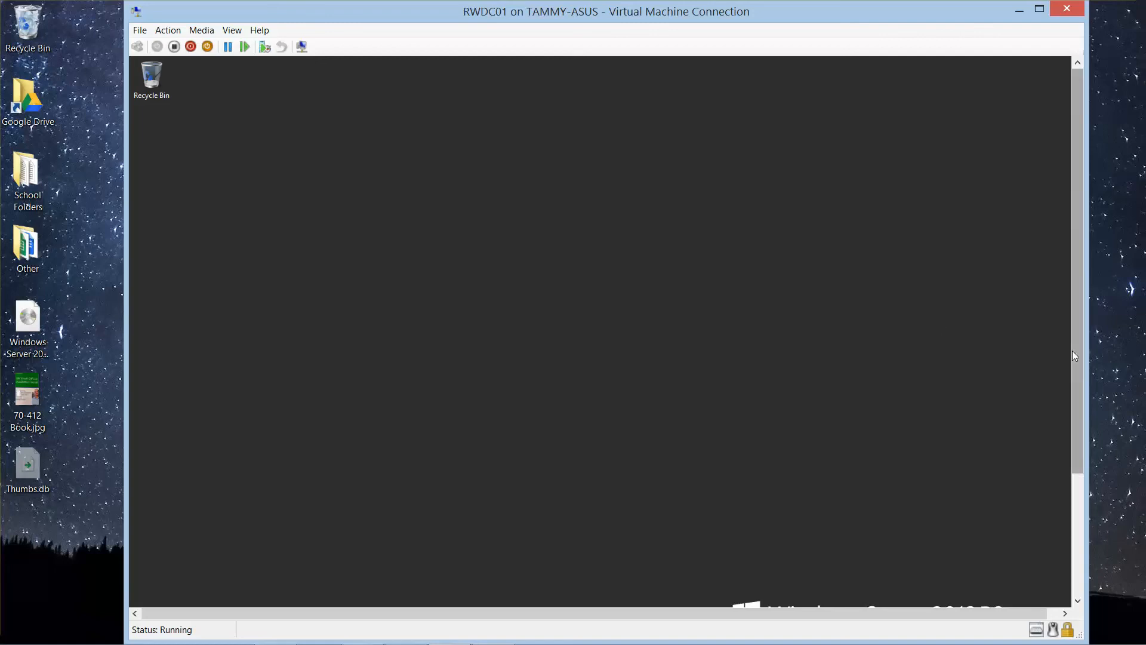
Step: Switch to File Explorer on the host computer and open the C:\Virtual Server Files folder
drag(1079, 460, 1069, 602)
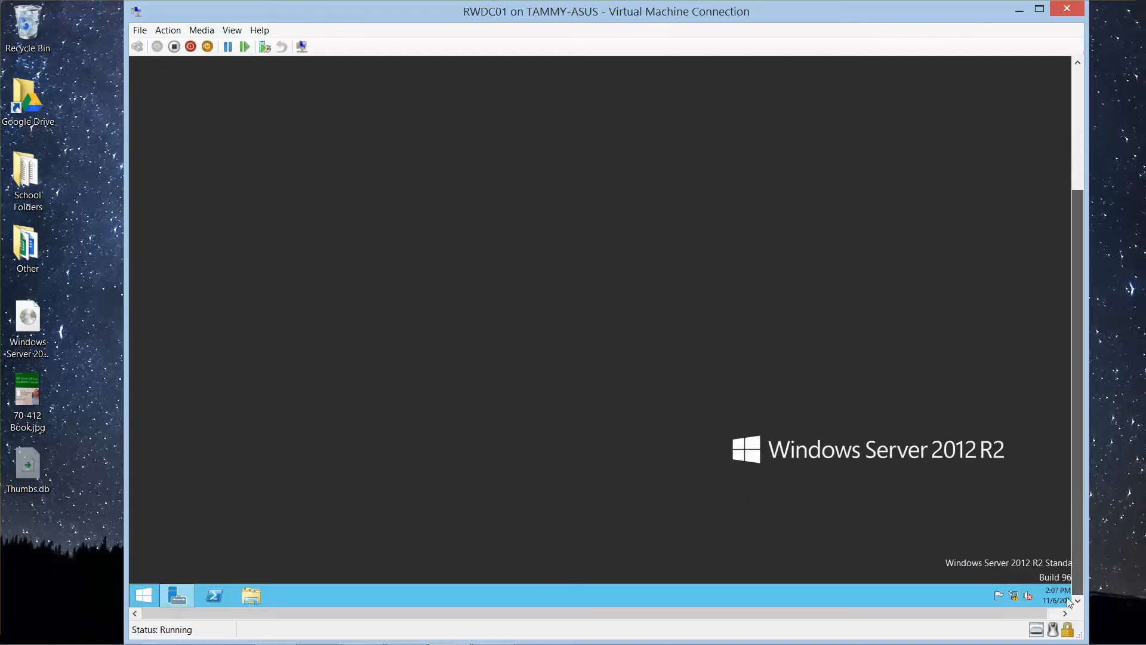
mouse_move(51, 643)
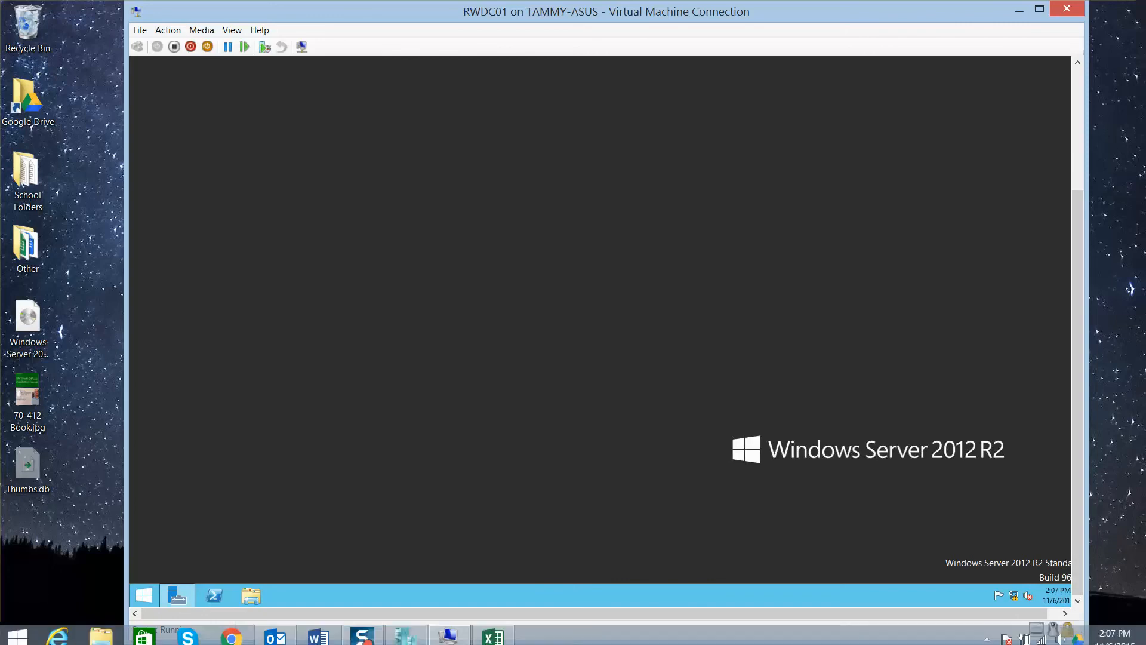
click(99, 636)
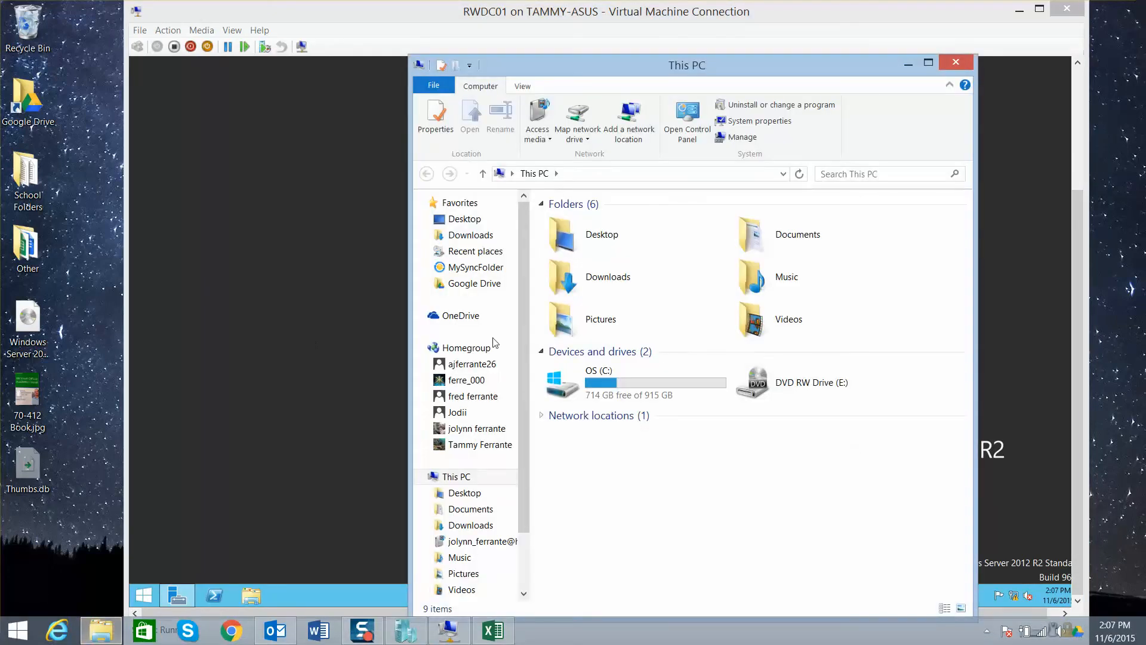
double_click(612, 385)
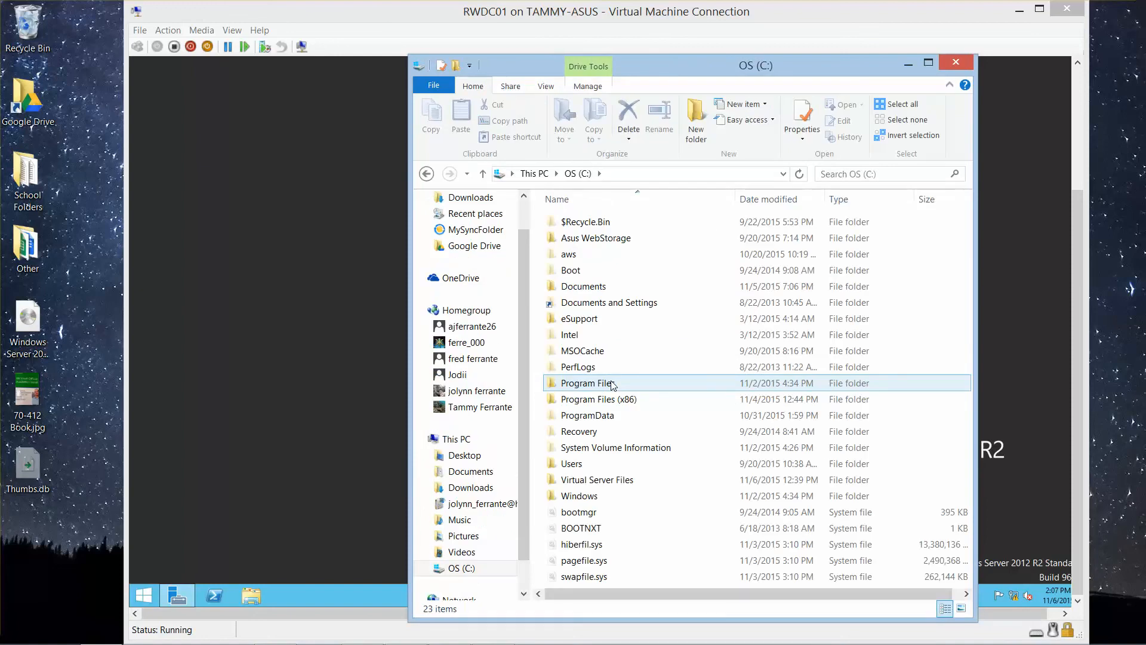
click(615, 481)
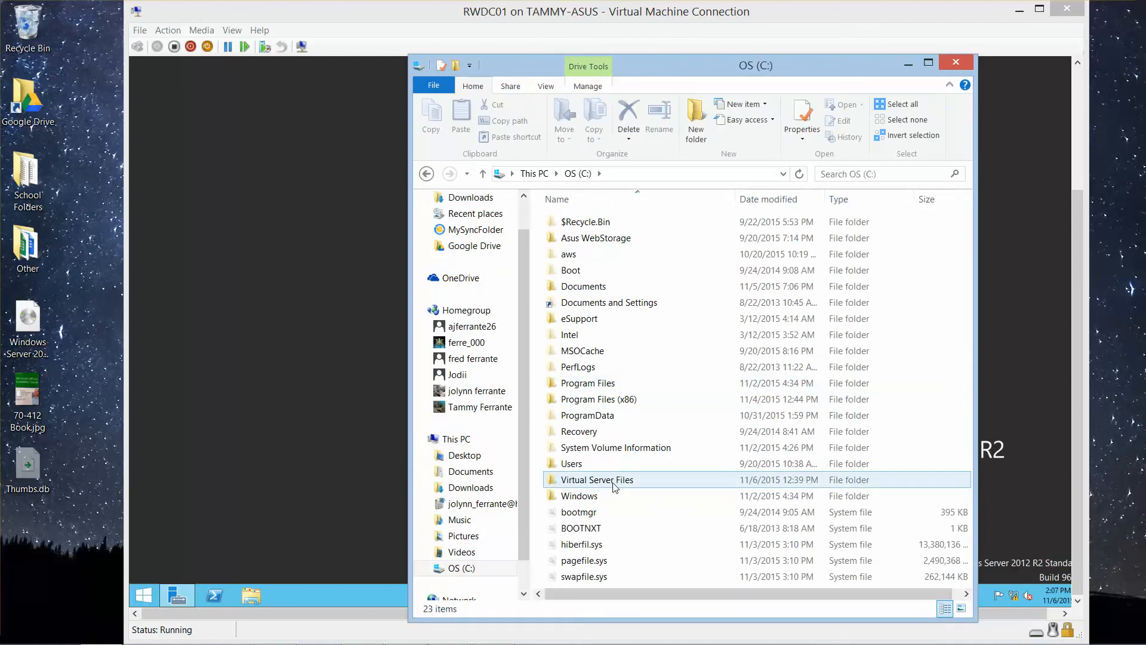
double_click(615, 480)
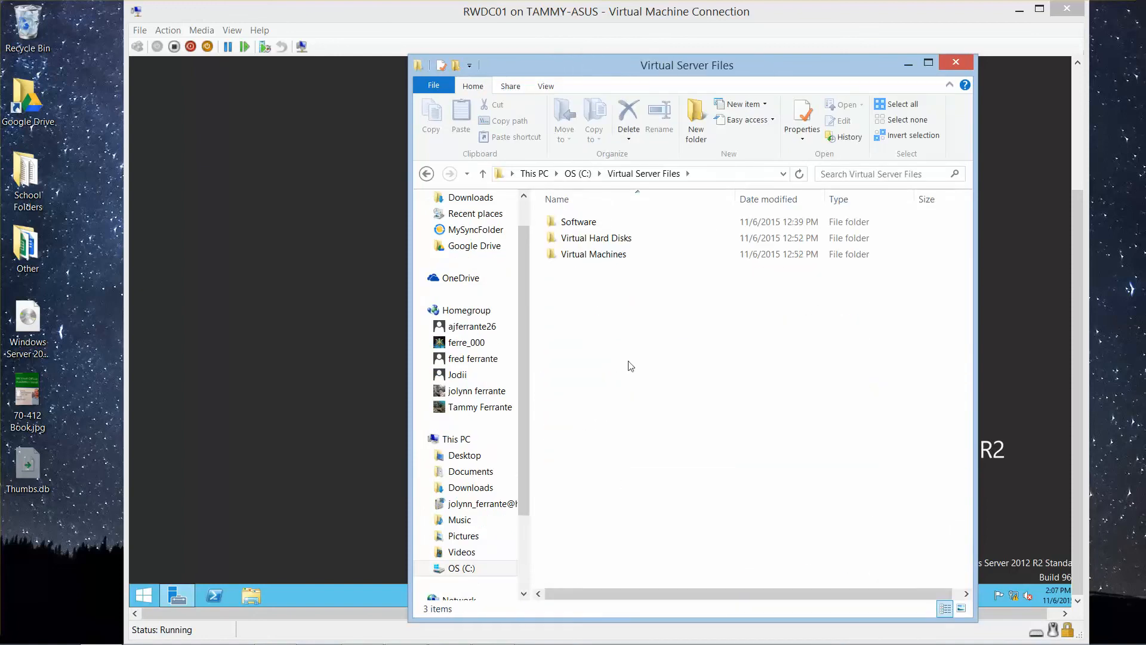
Step: Enable advanced sharing for the Software folder, keeping the share name Software
click(588, 225)
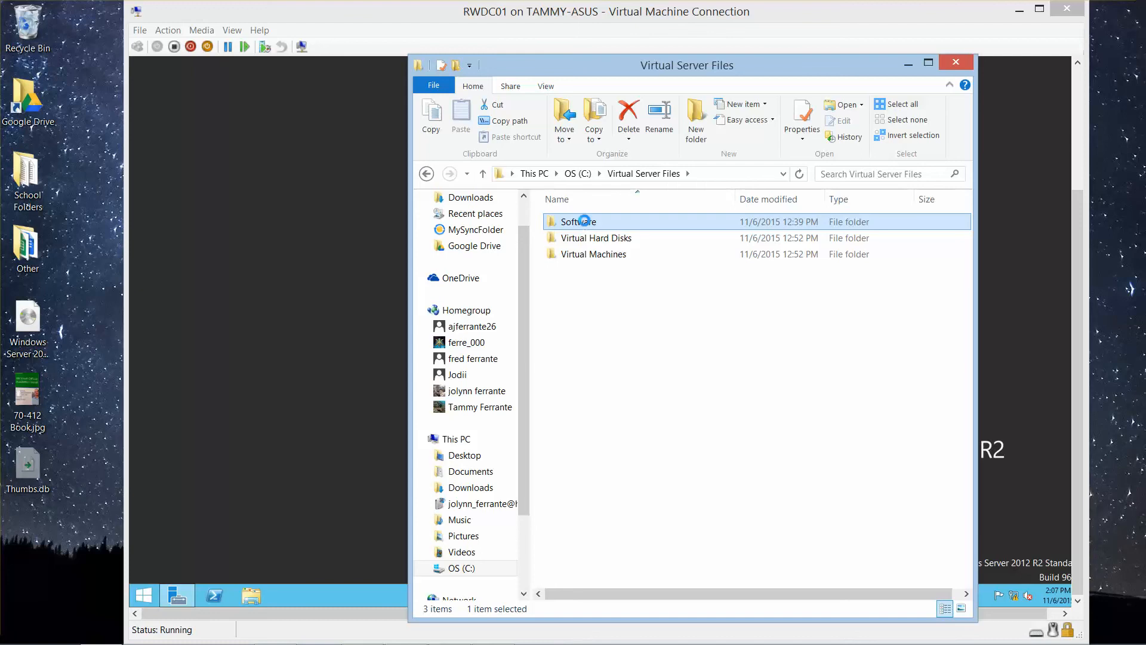
right_click(586, 223)
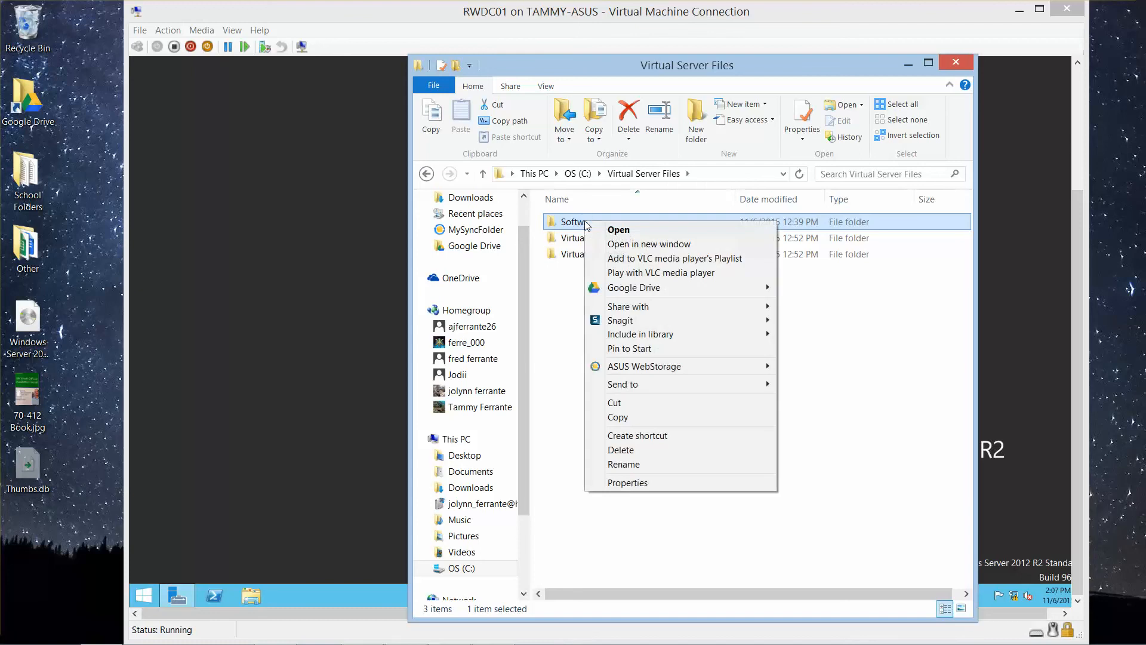
click(733, 481)
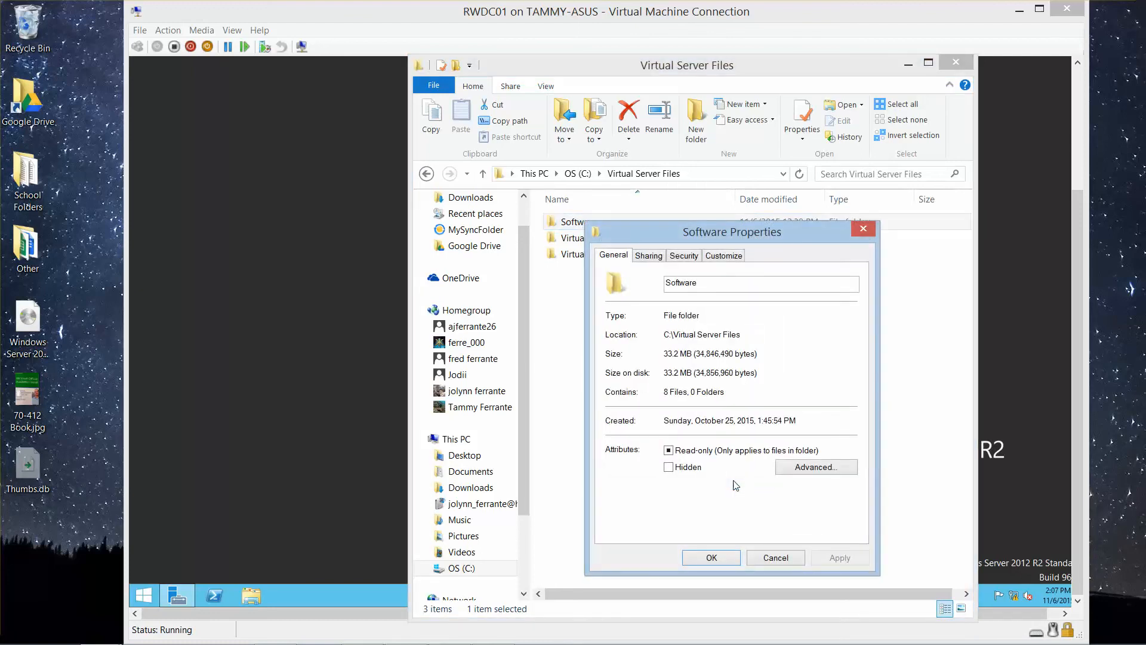
click(650, 256)
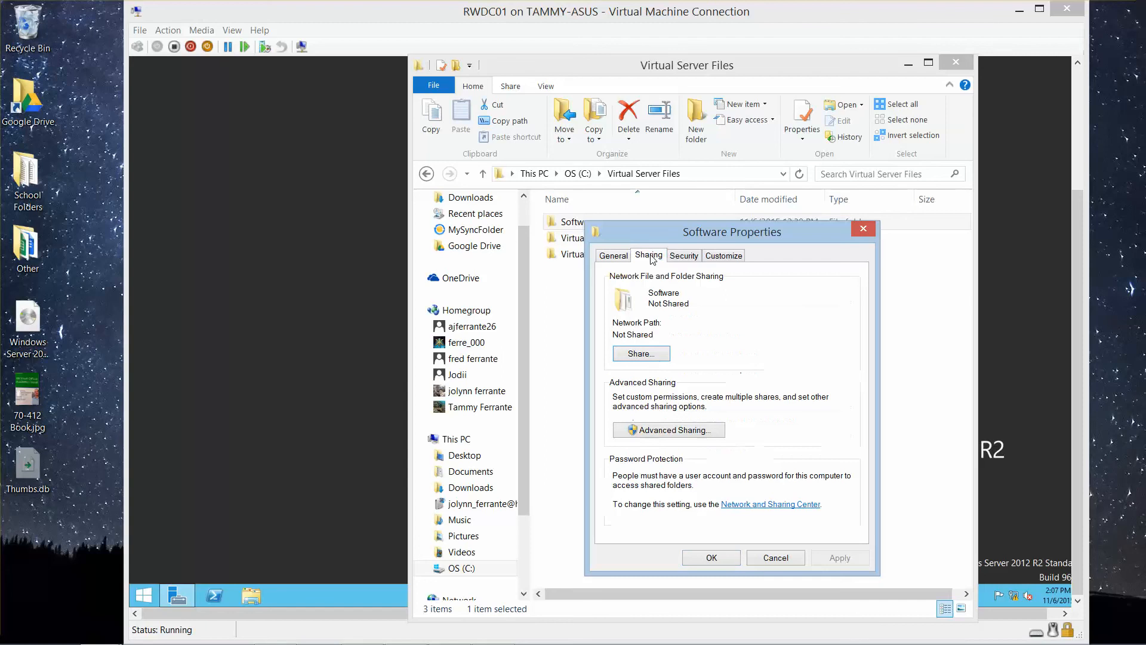
click(660, 431)
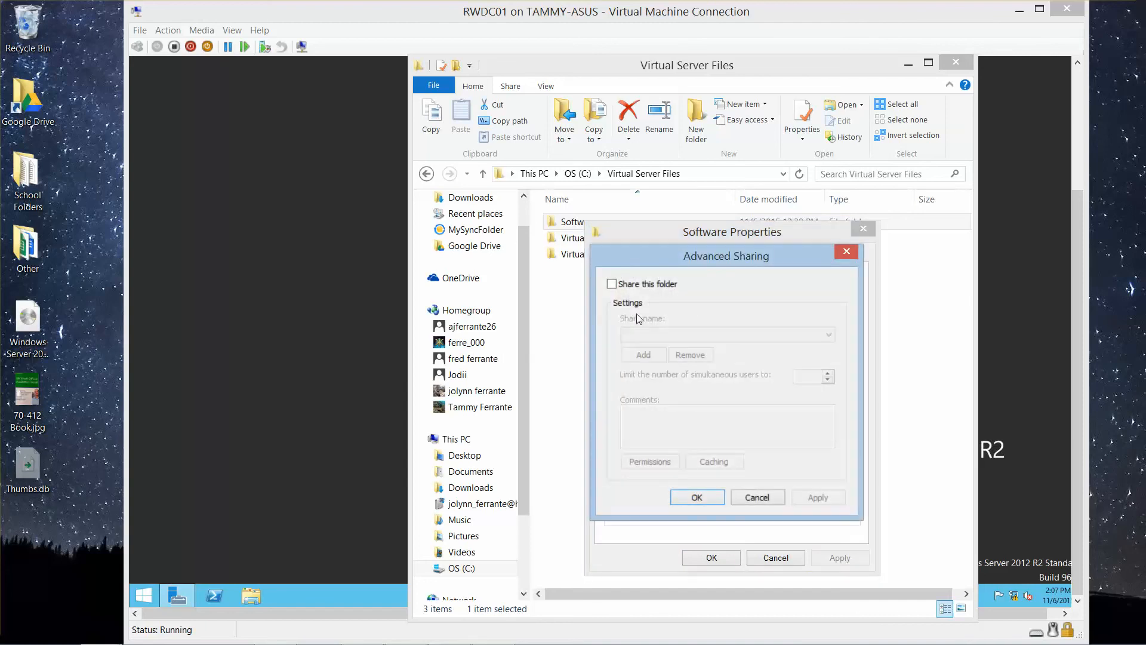
click(612, 285)
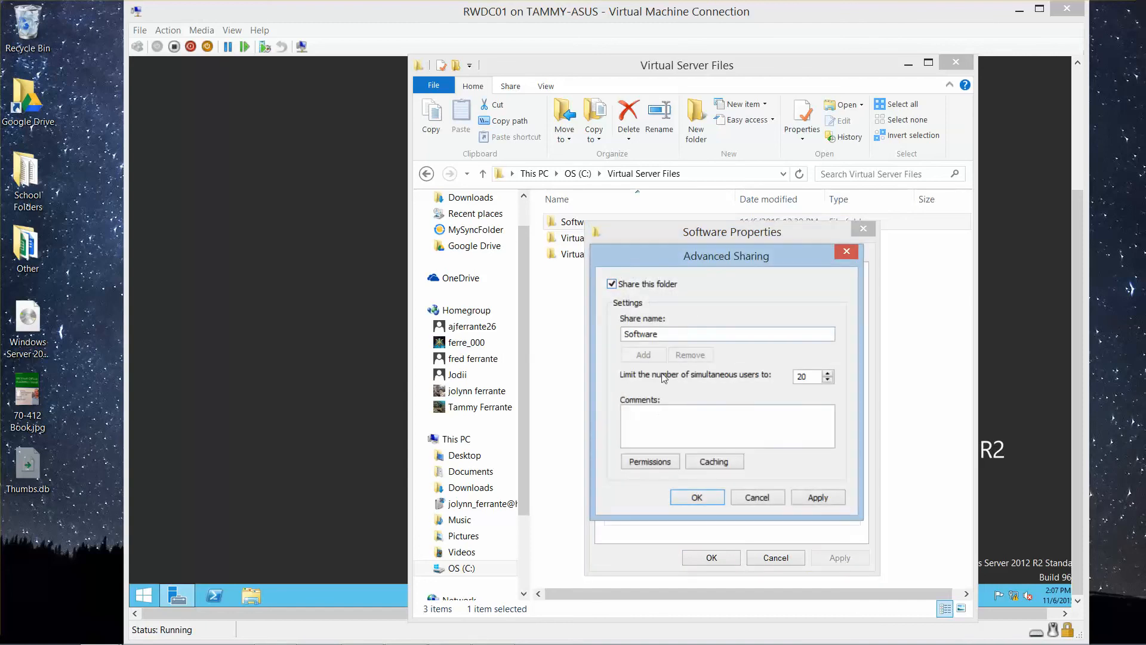
Step: Grant Everyone Full Control in the Software share's permissions and apply the advanced sharing settings
click(654, 460)
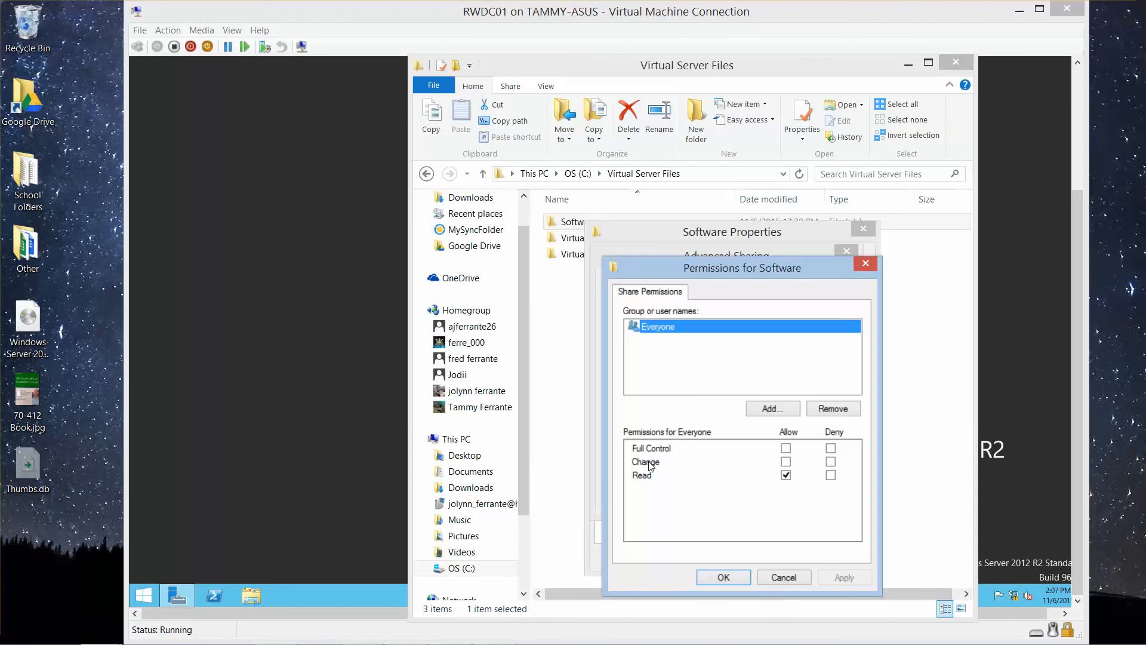
click(786, 448)
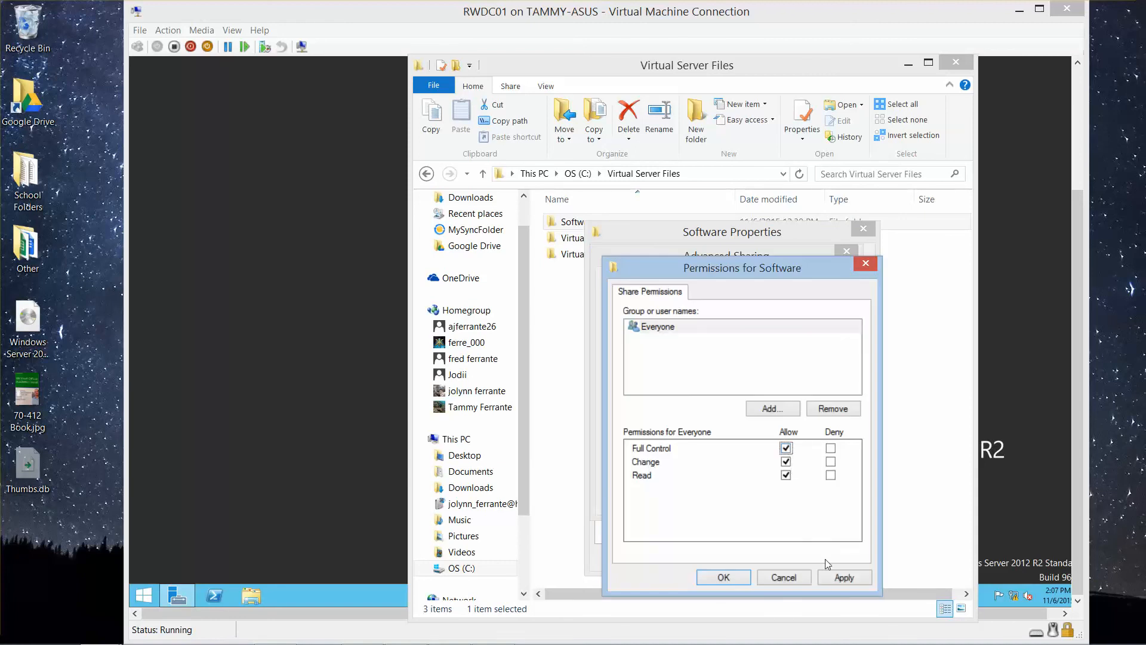
click(843, 577)
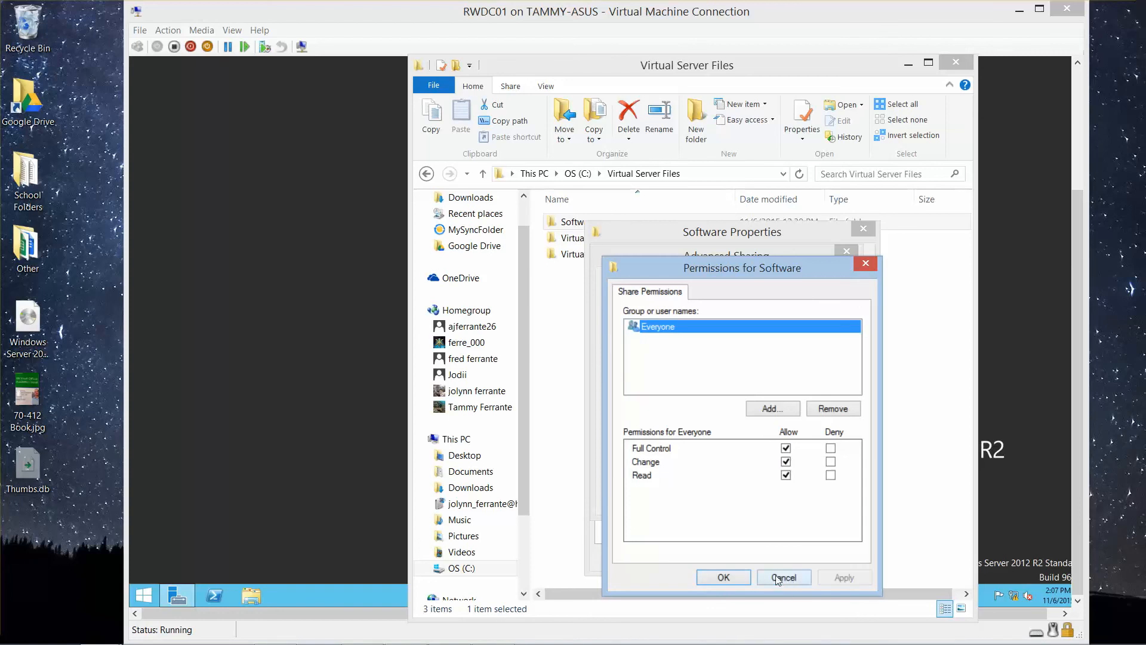
click(734, 576)
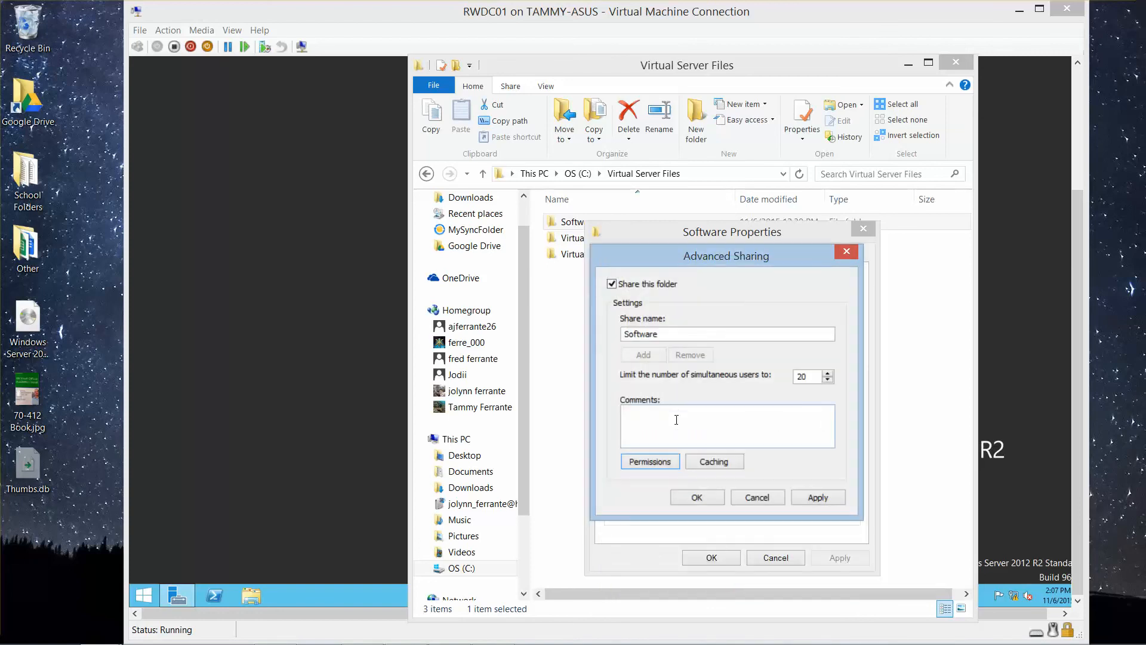
click(704, 497)
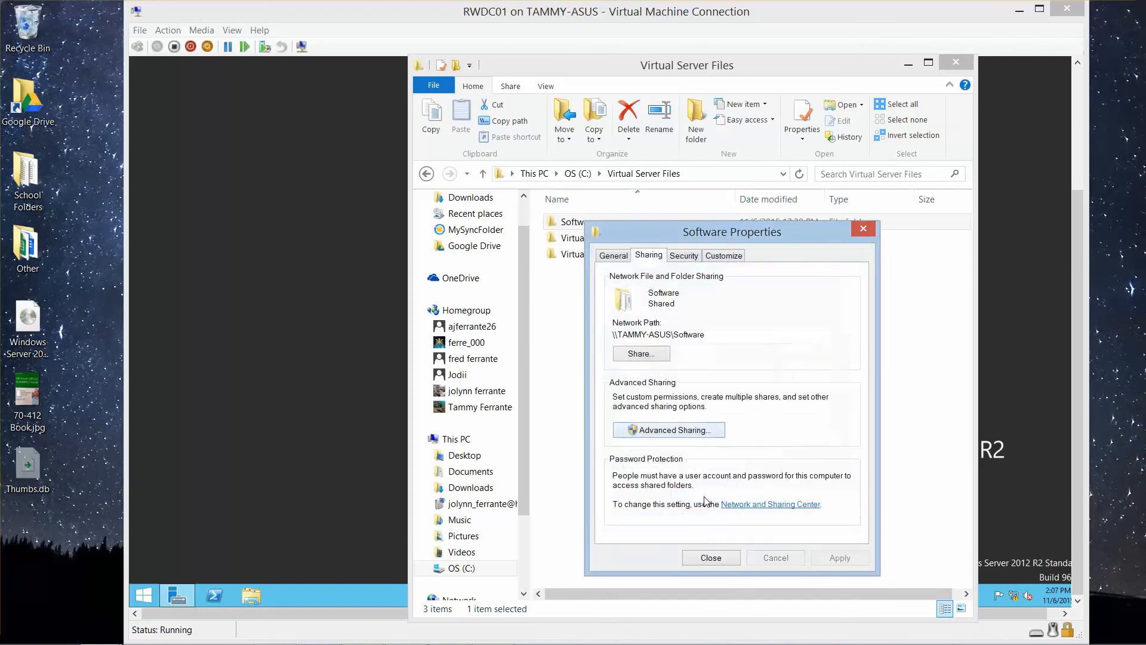
Step: Share the Software folder with Everyone at the Read/Write permission level and close the folder's properties
click(641, 354)
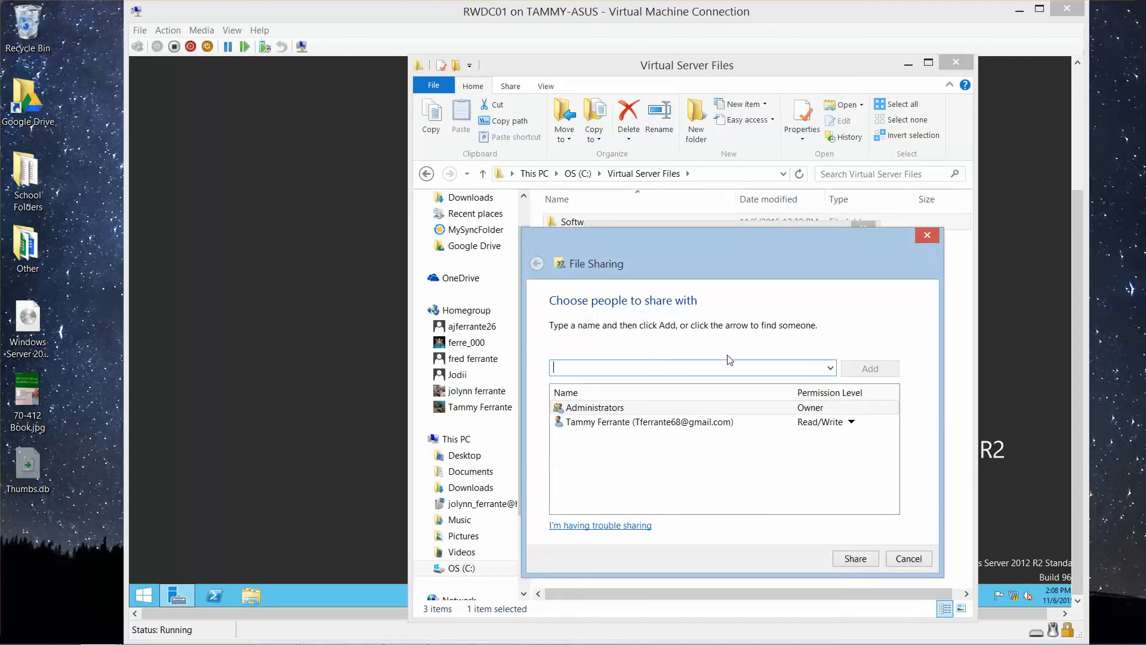
click(830, 368)
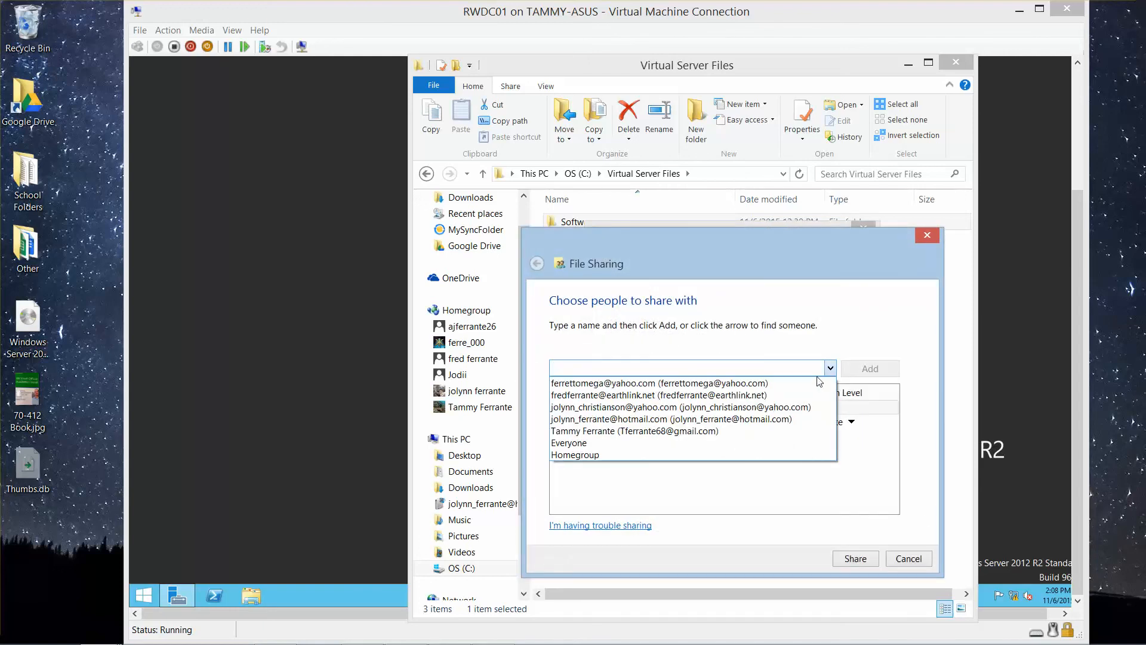
click(574, 443)
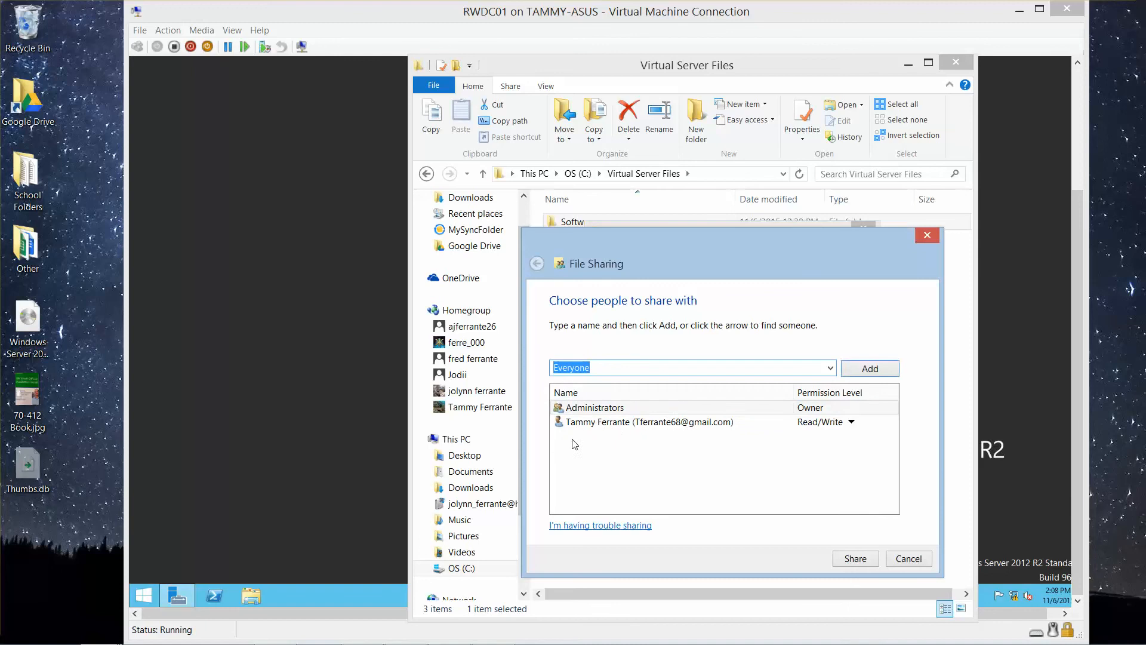
click(867, 380)
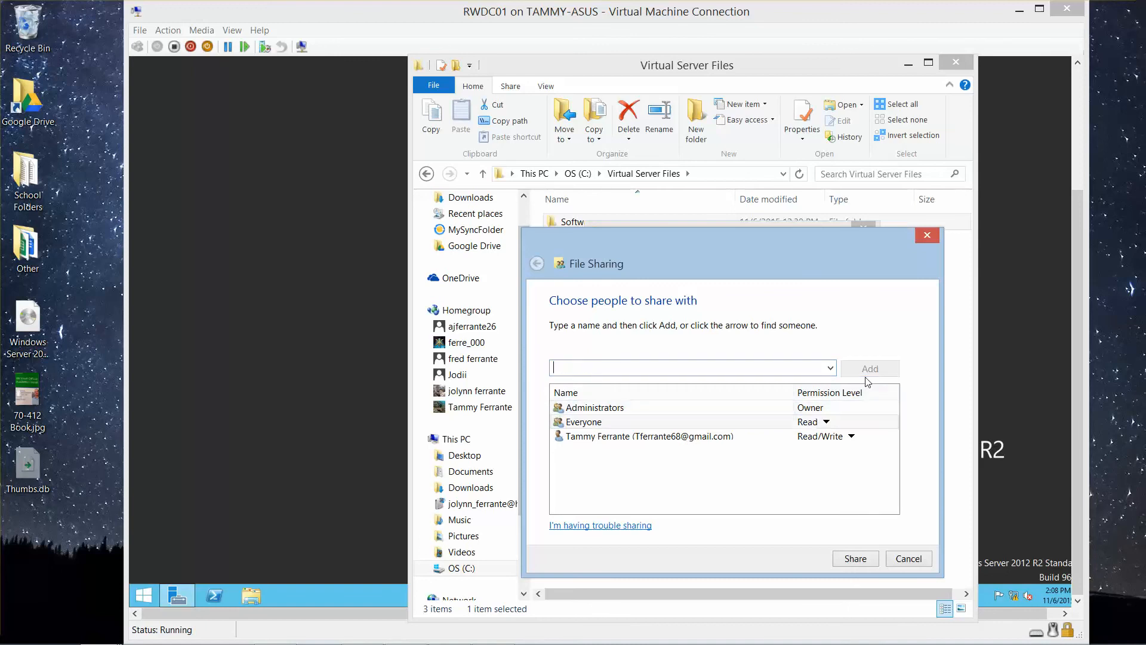
click(825, 422)
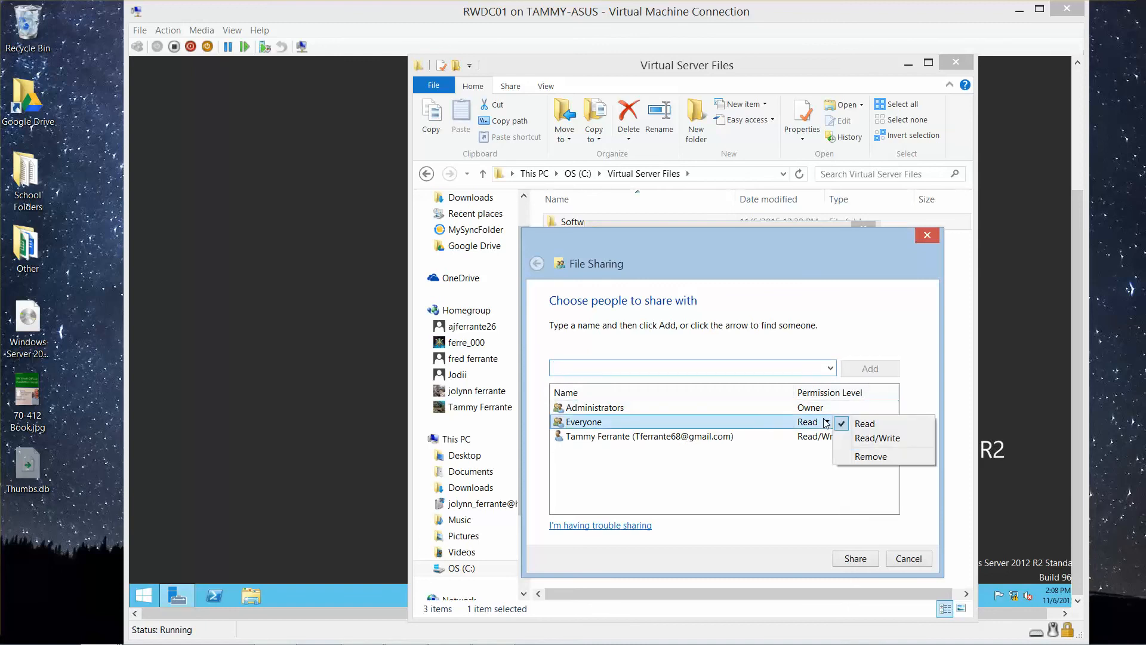
click(876, 439)
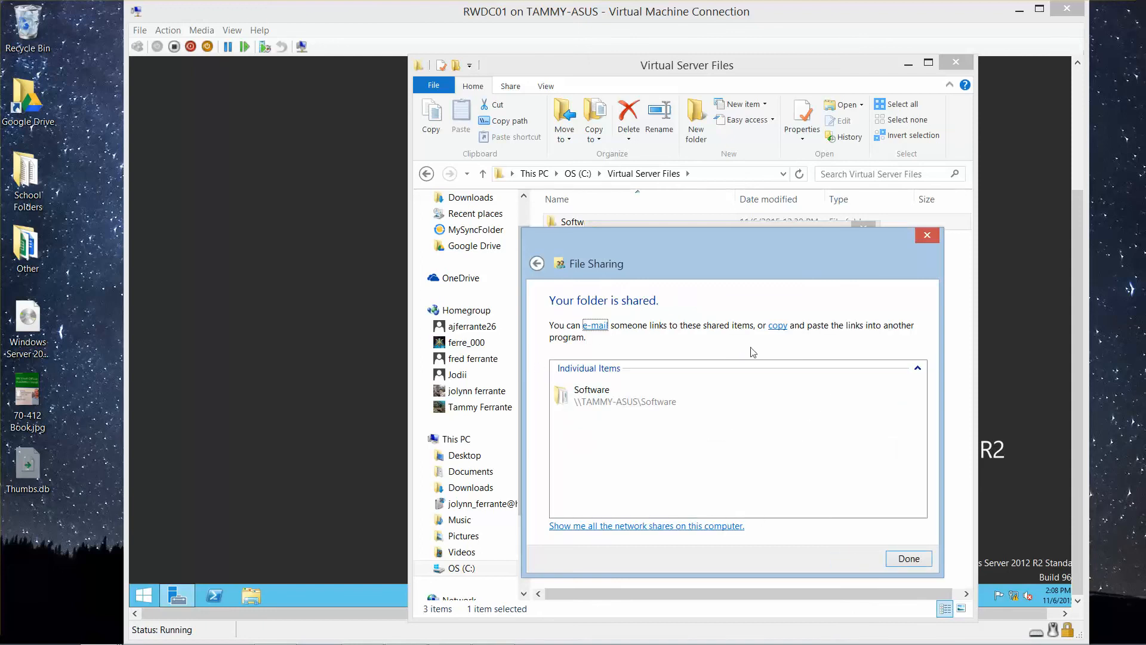
click(909, 558)
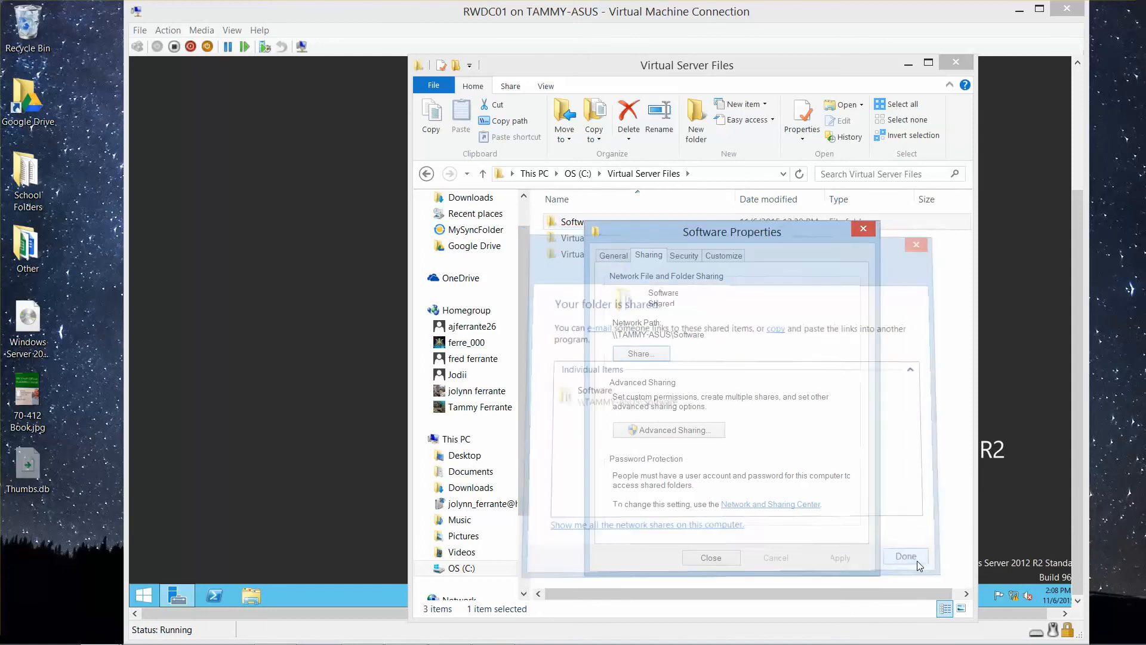
click(723, 558)
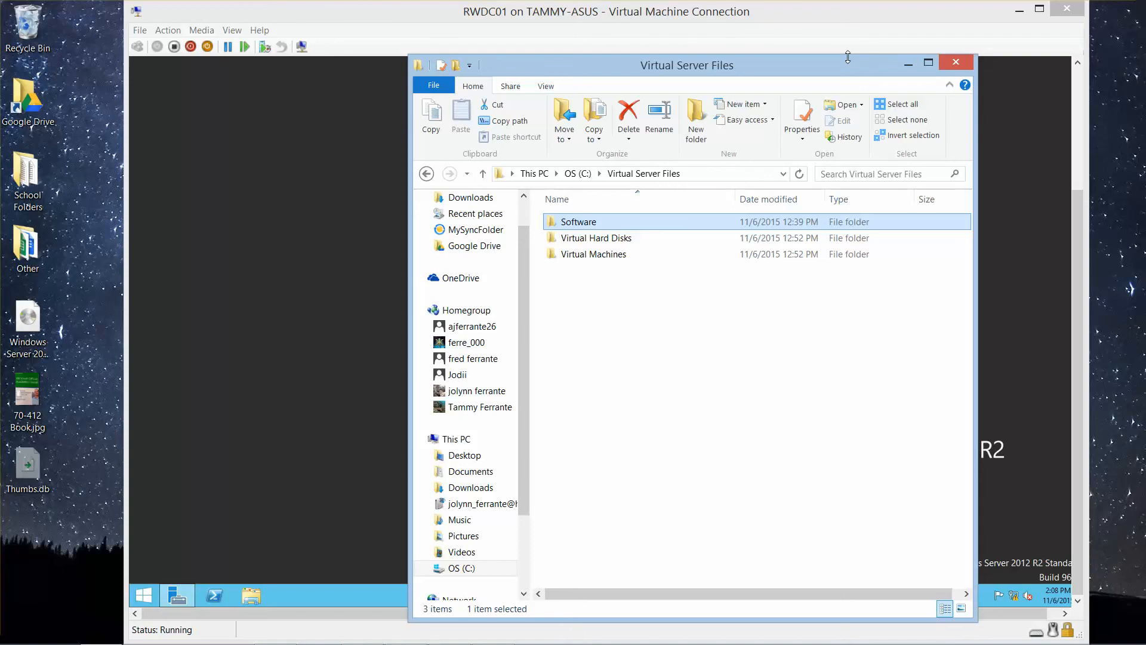
Step: Shrink the Virtual Server Files window in height and width to uncover the virtual machine's desktop
drag(848, 57, 904, 343)
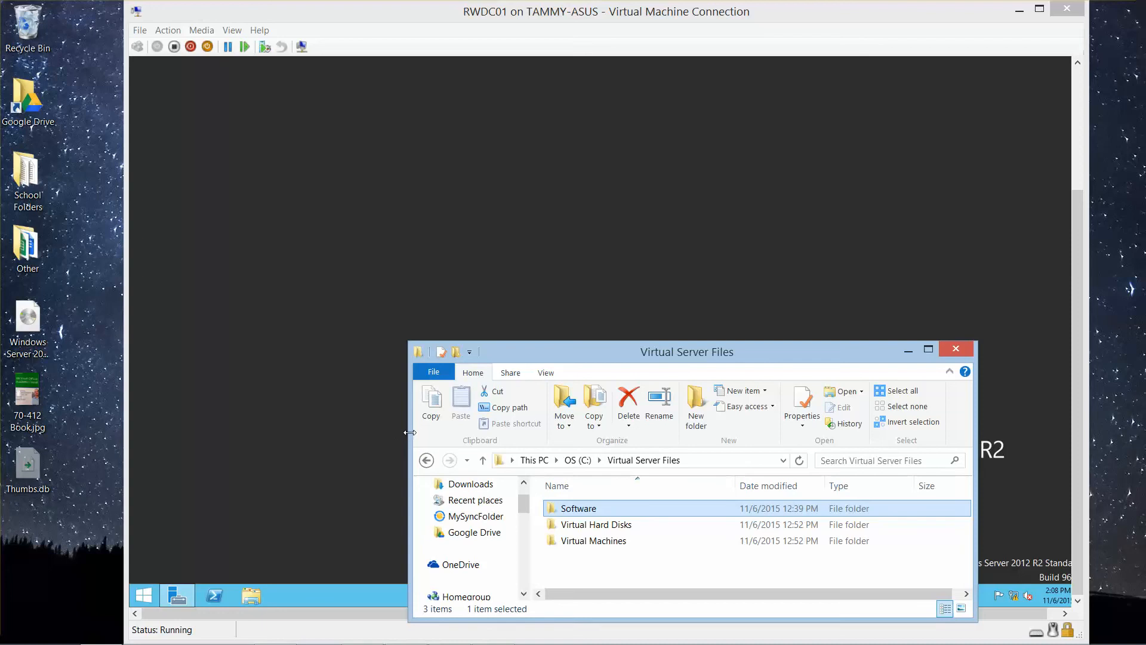
drag(411, 432, 714, 437)
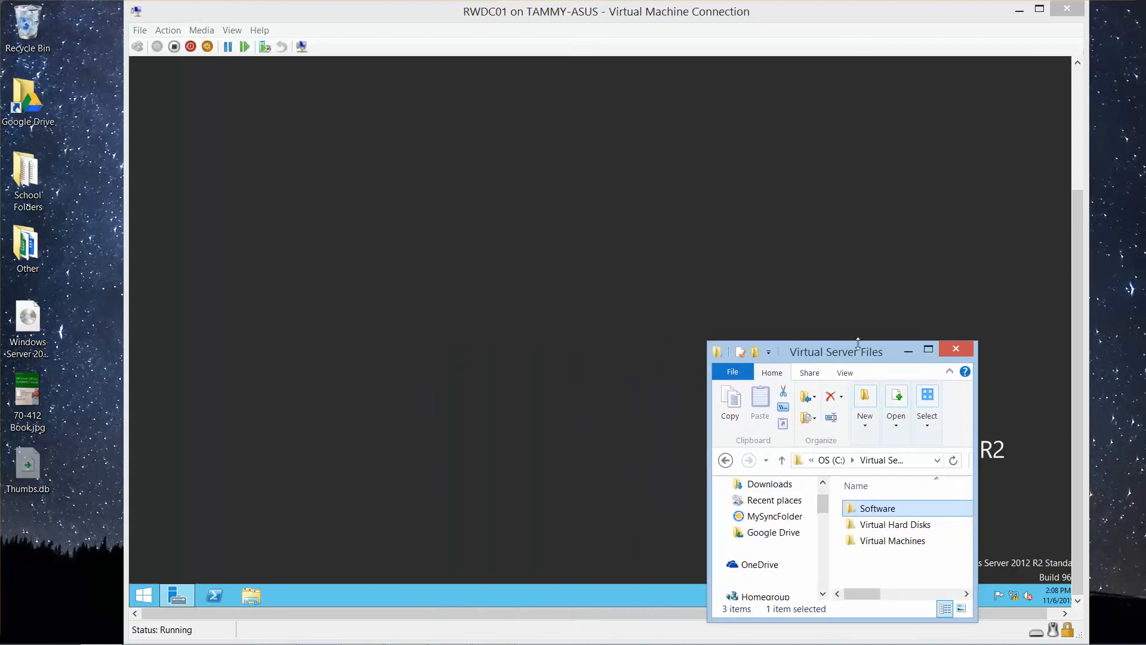
Step: Arrange the Virtual Server Files window beside the virtual machine window, narrowing the folder's navigation pane and the virtual machine window
drag(860, 352, 155, 17)
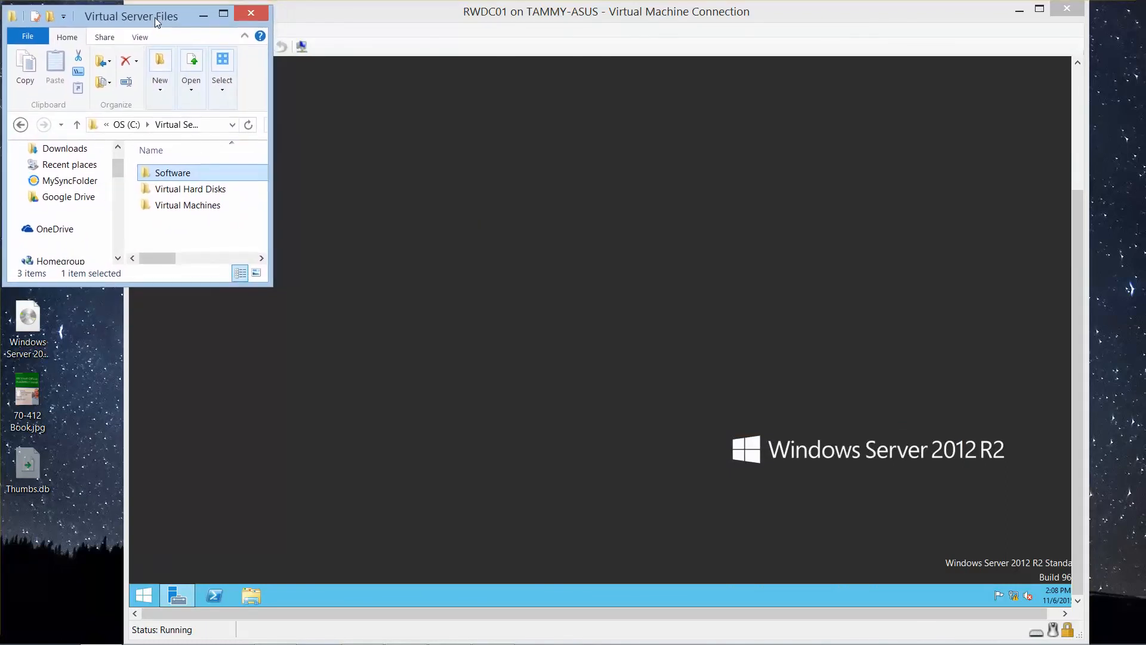
click(404, 370)
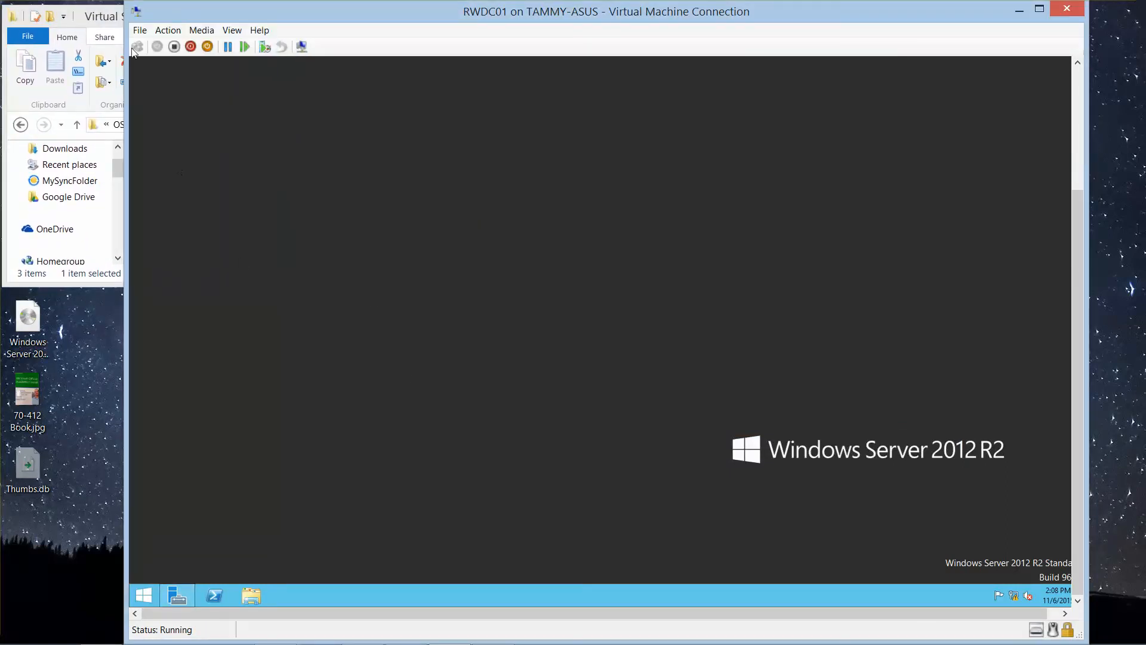
click(108, 23)
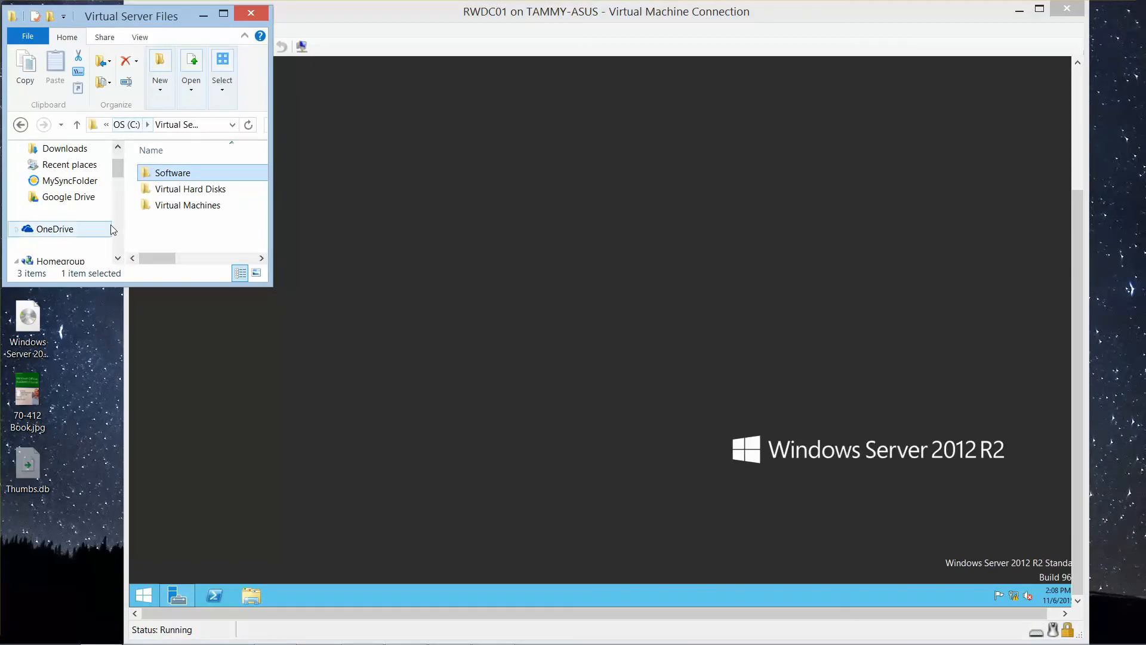
drag(126, 230, 62, 224)
click(150, 340)
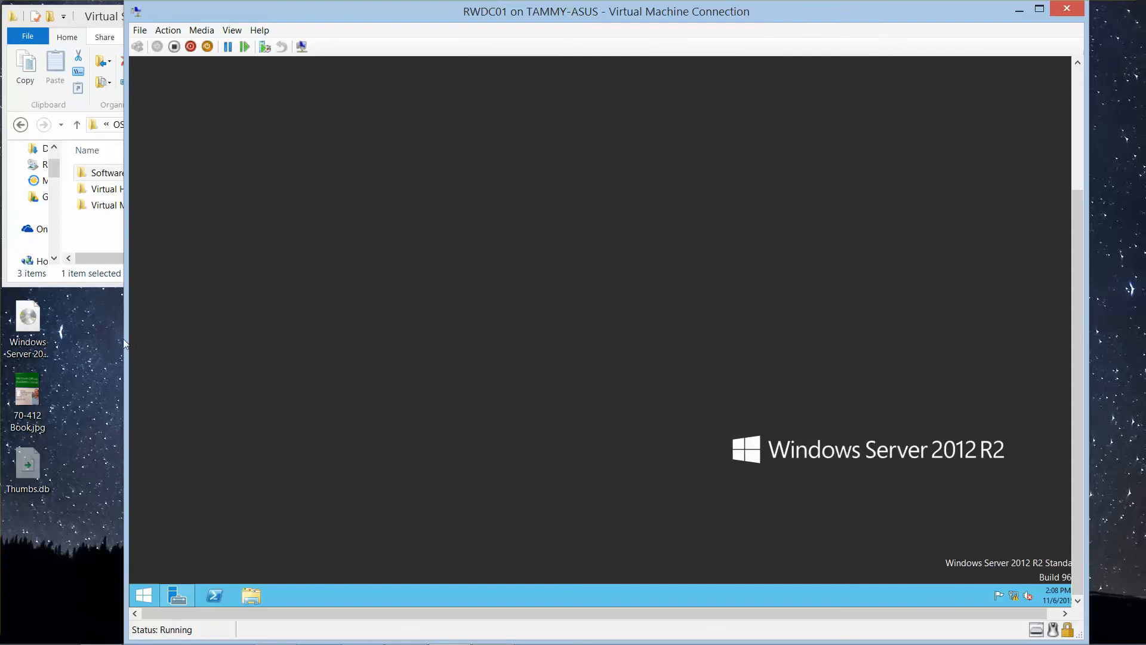
drag(128, 339, 230, 349)
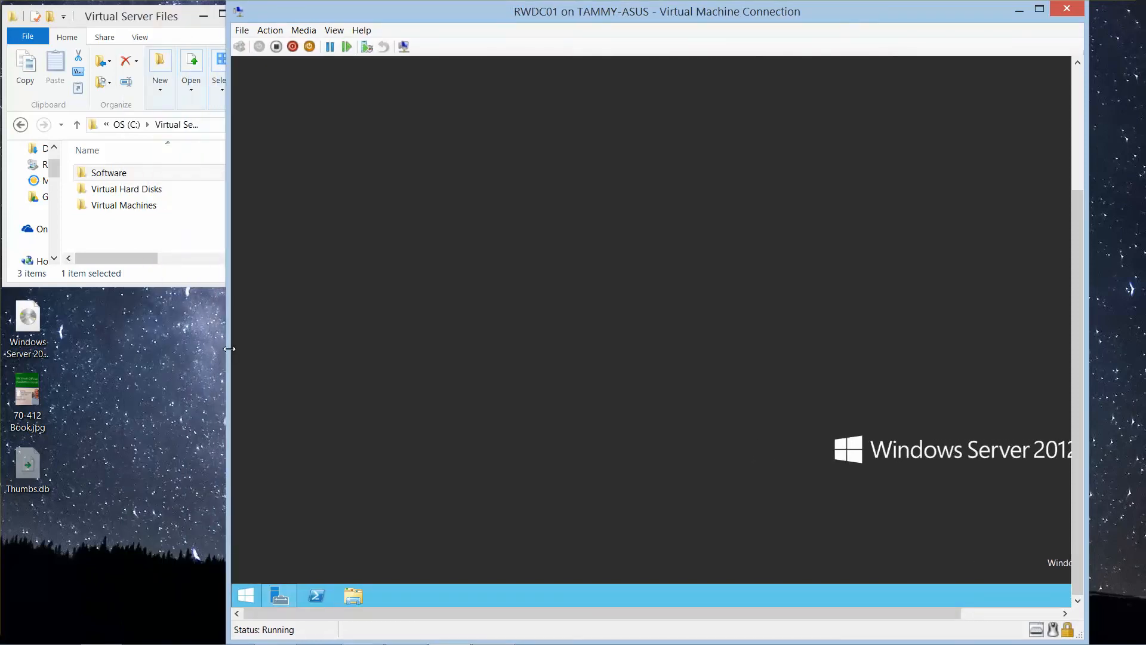
Step: Turn on network discovery and file sharing for all public networks from the virtual machine's Network folder
click(351, 595)
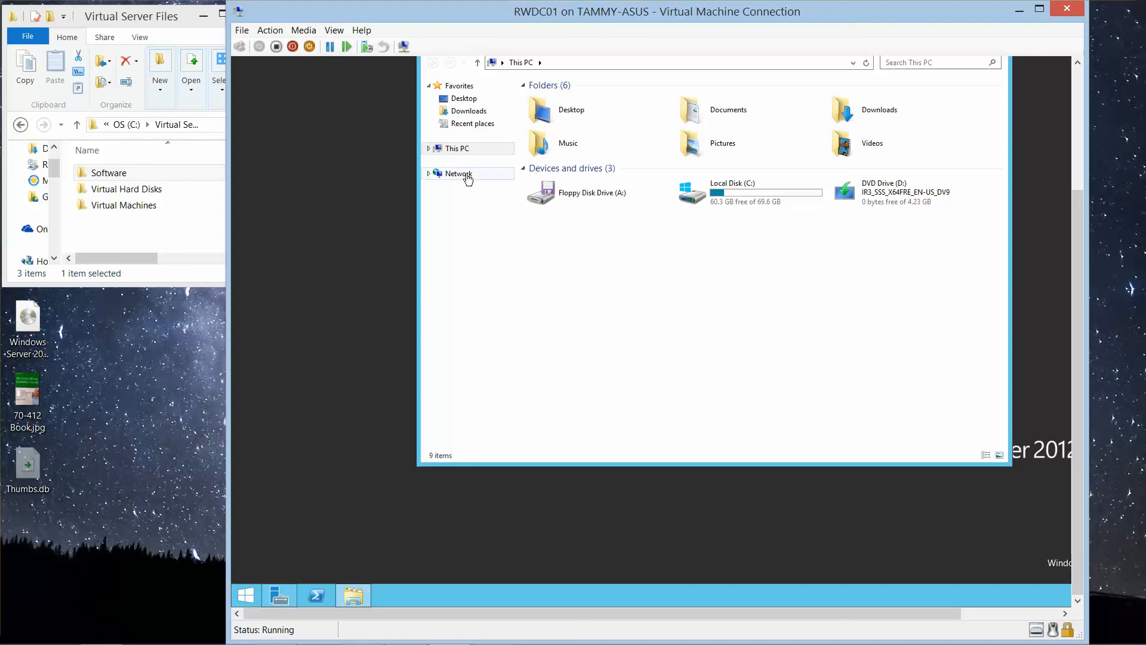
click(459, 174)
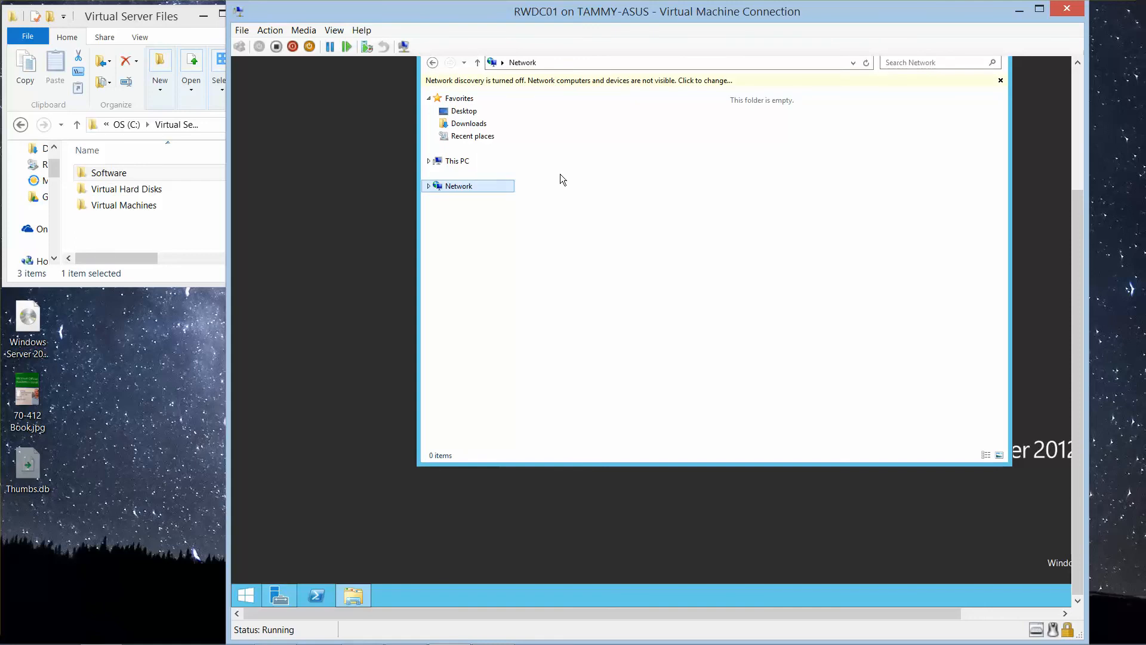
click(668, 81)
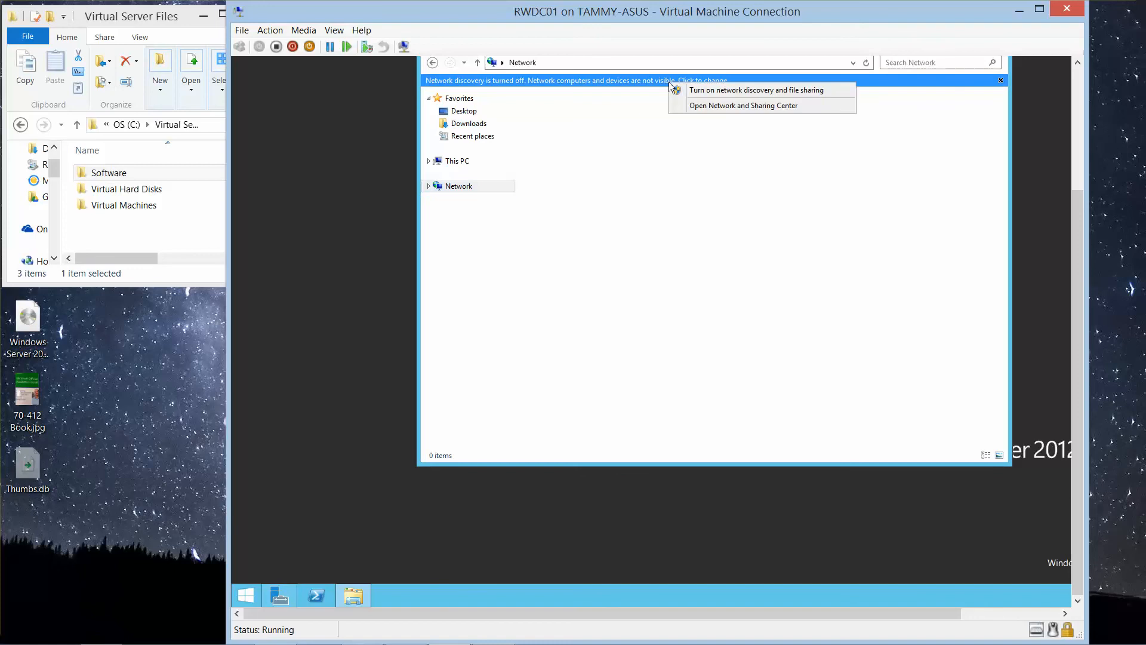
click(703, 92)
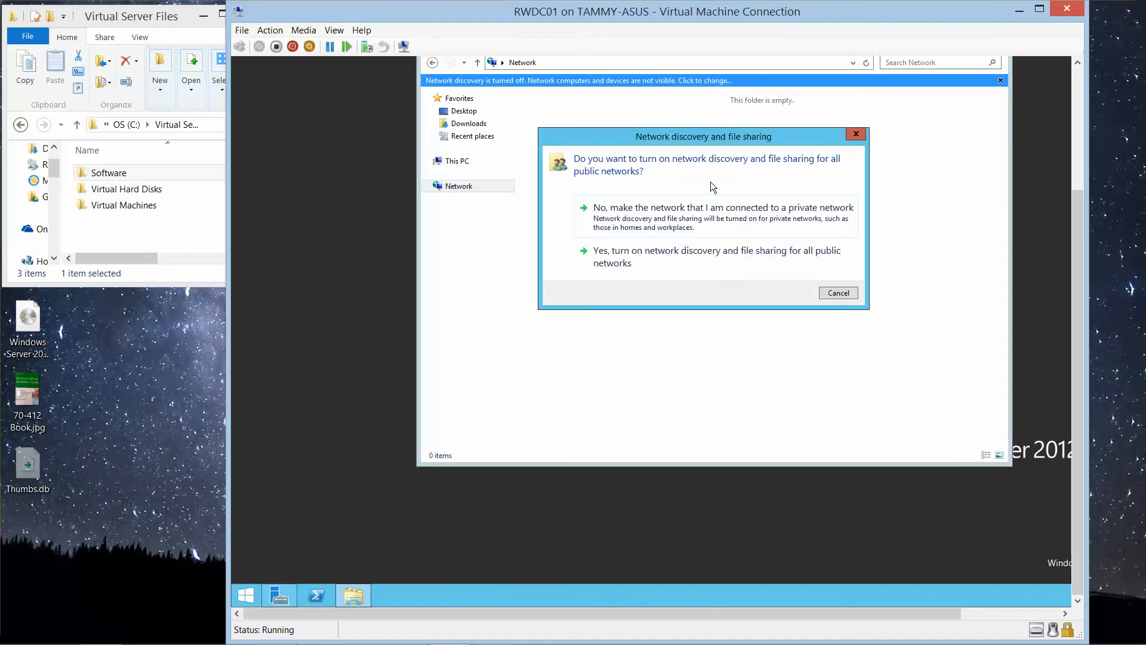
click(747, 268)
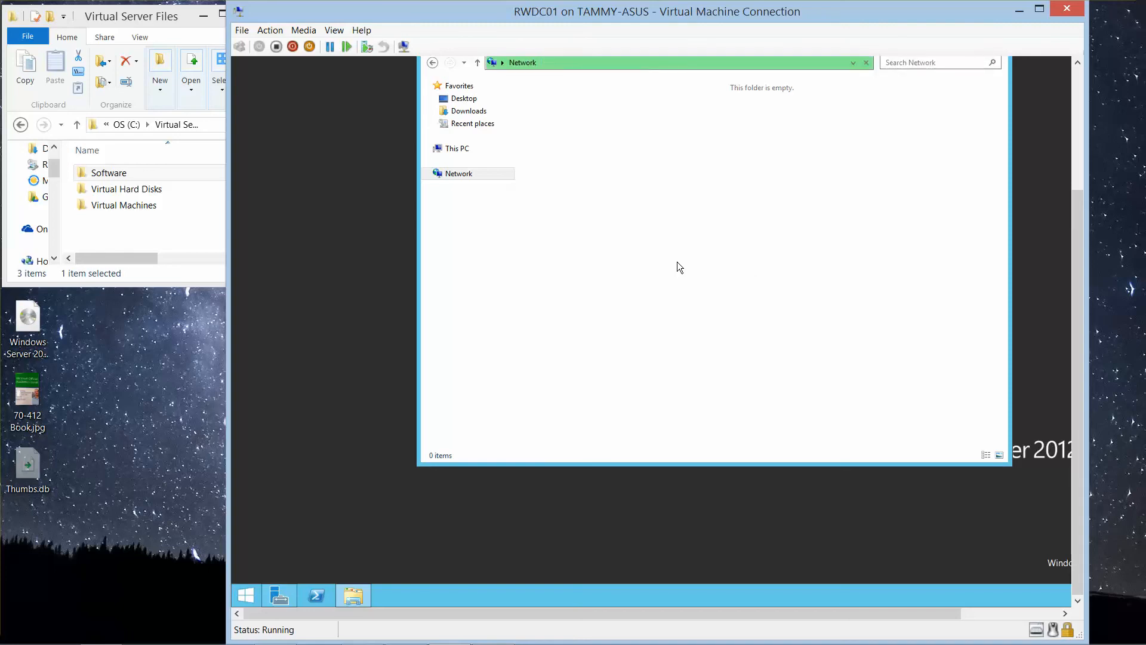
mouse_move(2, 644)
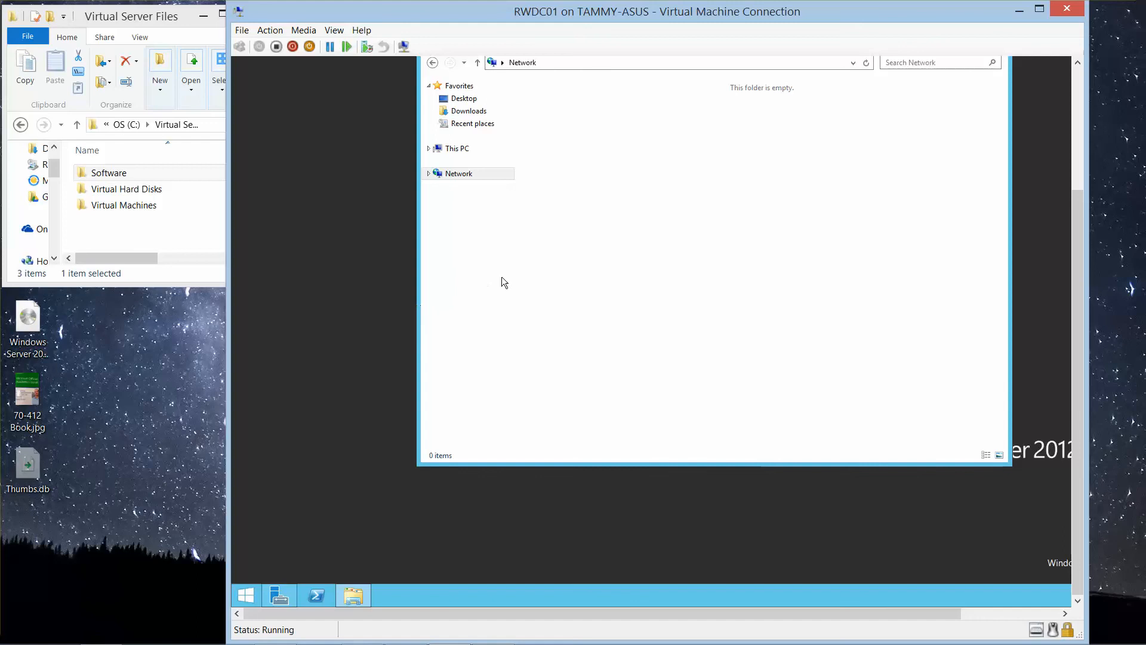
Step: Try to open the host's shared folder from the virtual machine with the path //tammy-asus/virtual servers'software
drag(1072, 468, 1063, 387)
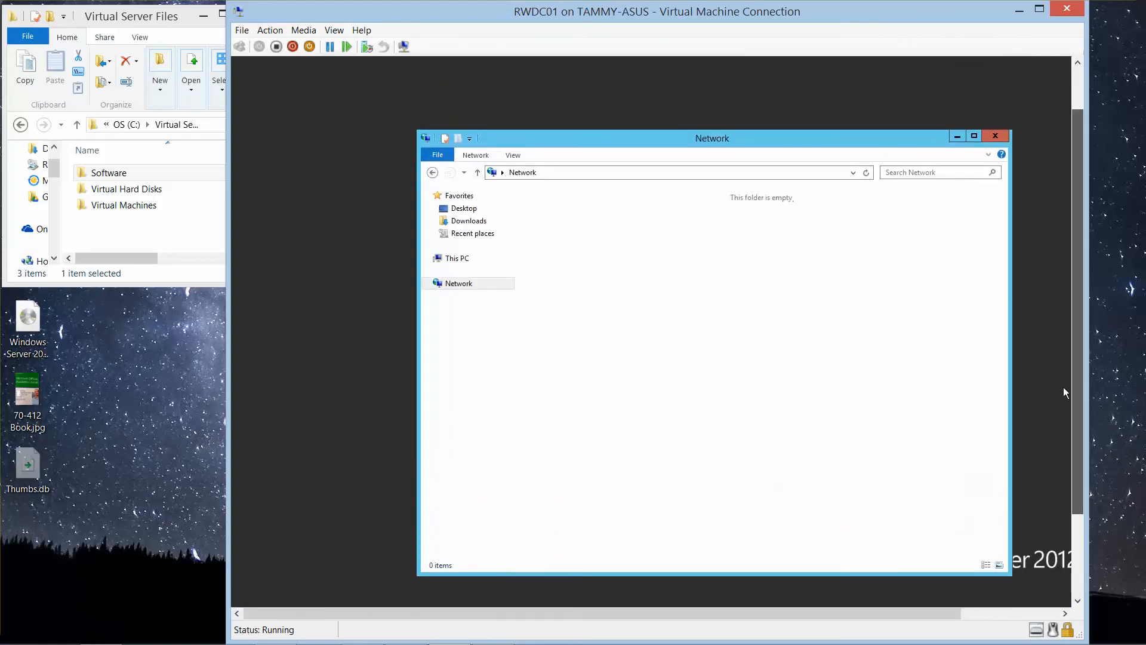
click(558, 170)
click(560, 170)
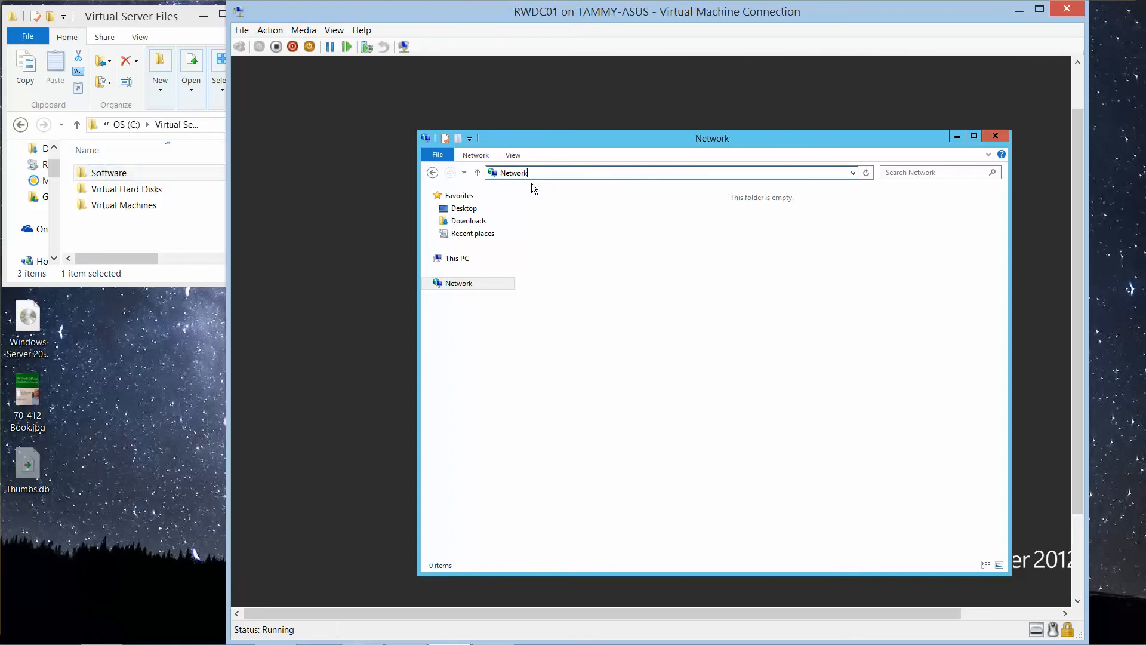
key(BackSpace)
key(BackSpace)
key(BackSpace)
key(BackSpace)
key(BackSpace)
key(BackSpace)
key(BackSpace)
text(//tammy-asus/virtuals servers'software)
key(Return)
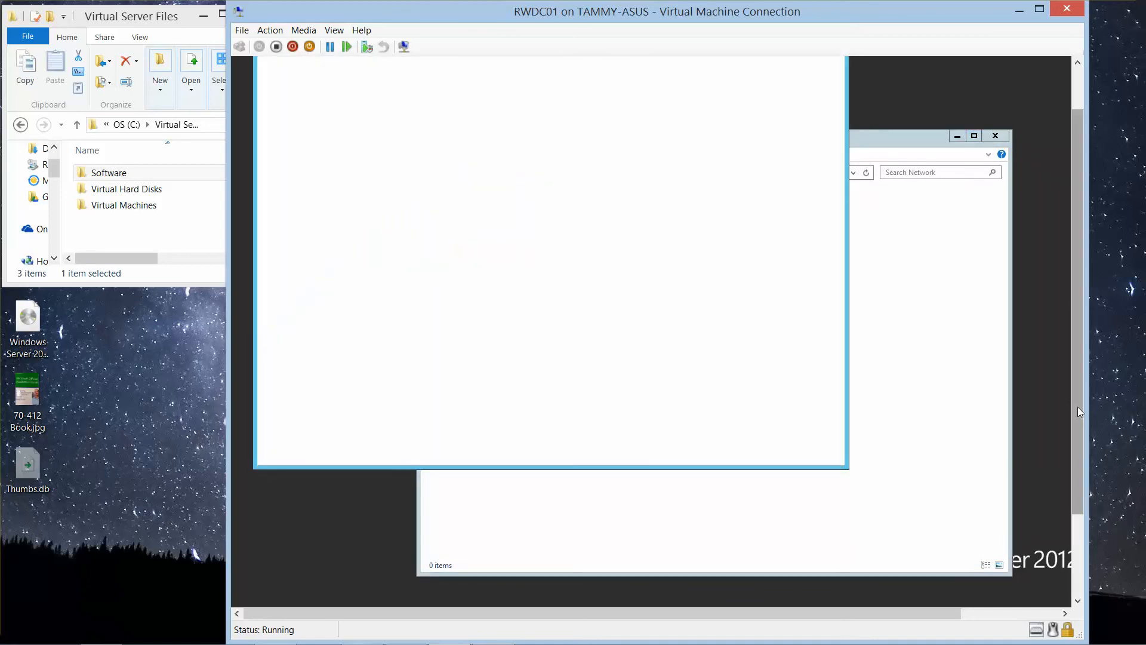
scroll(1070, 345, up, 2)
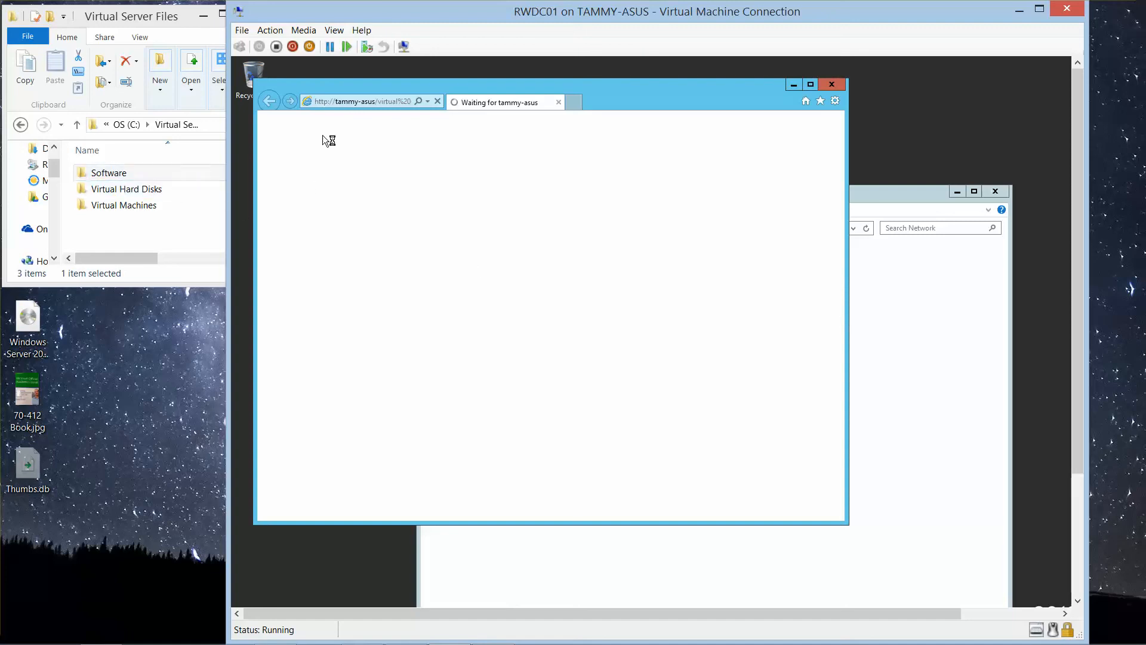
Step: Widen the host's Virtual Server Files window and go up to the C: drive that contains the folder
click(168, 206)
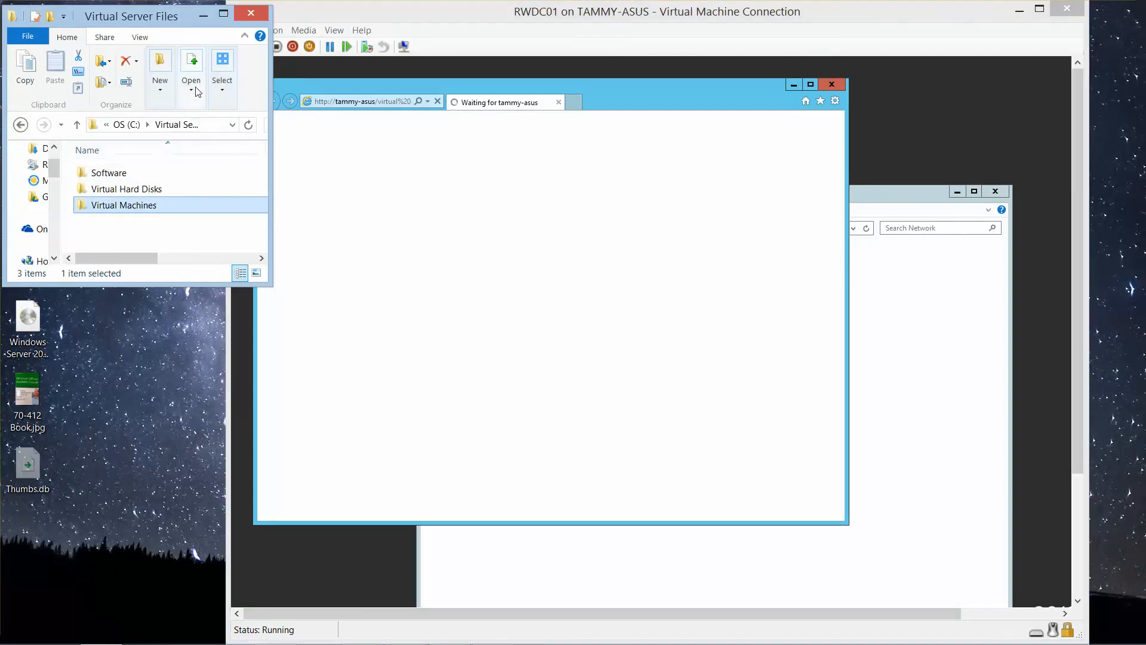
drag(266, 123, 440, 192)
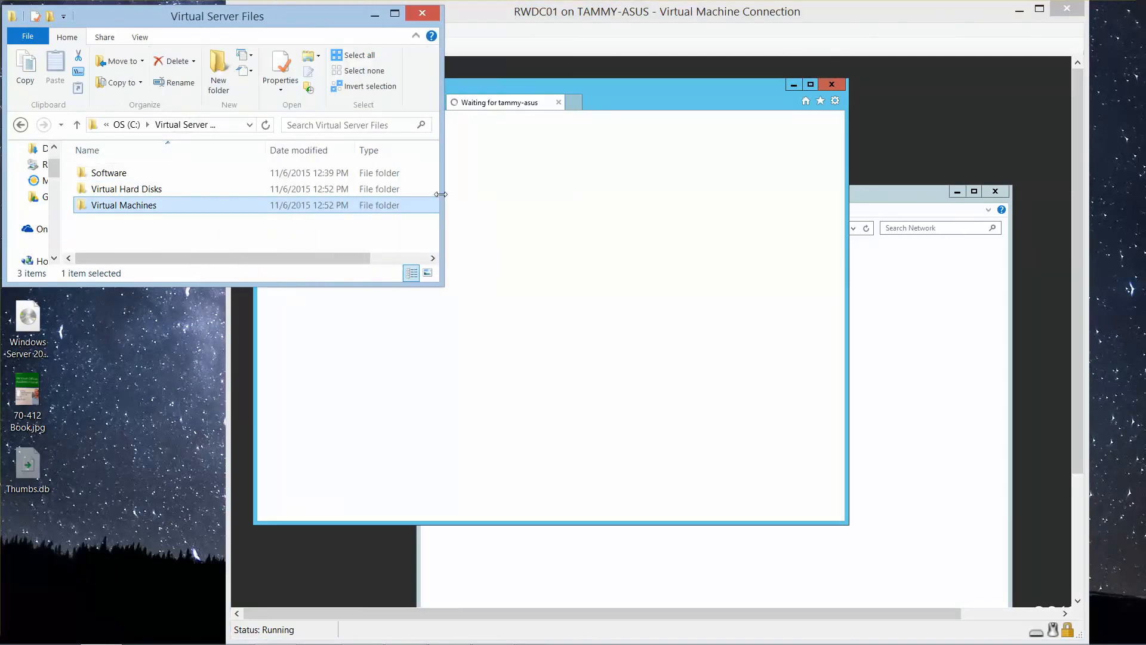
click(118, 124)
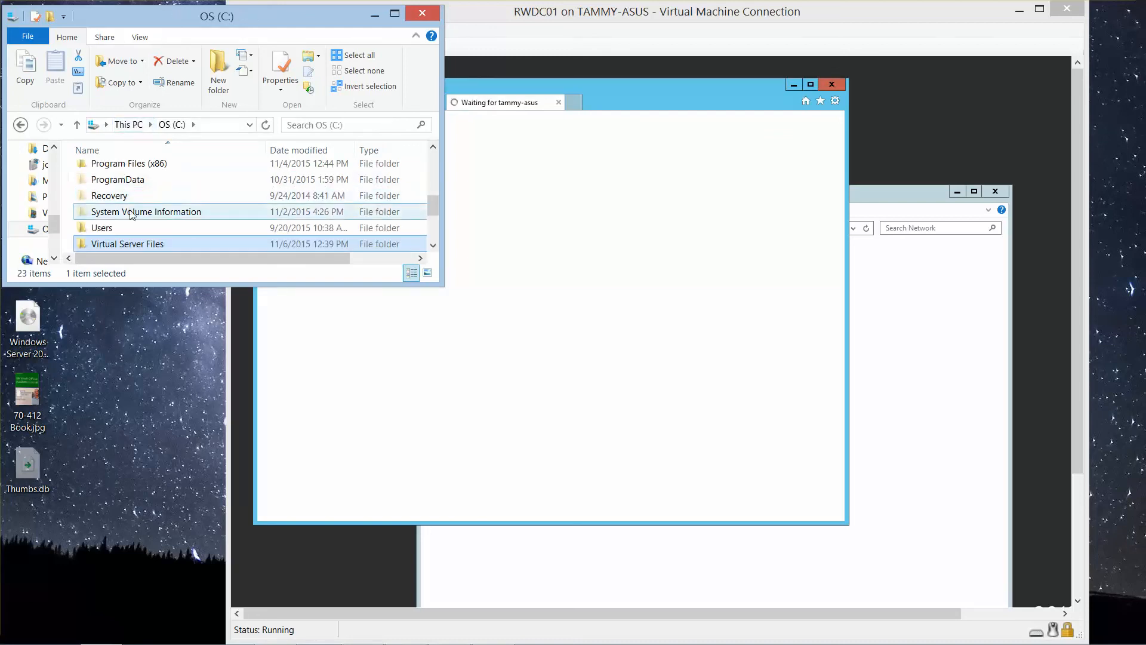
right_click(140, 247)
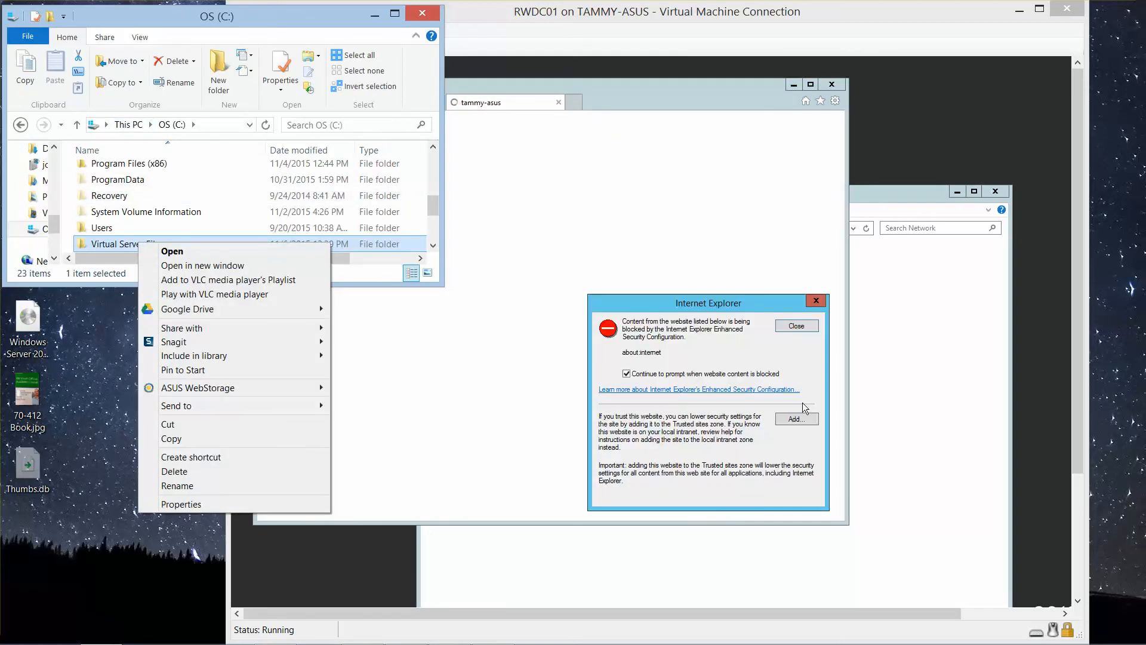
Step: Dismiss the blocked-content and Internet Explorer 11 setup dialogs and close the browser in the virtual machine
click(795, 328)
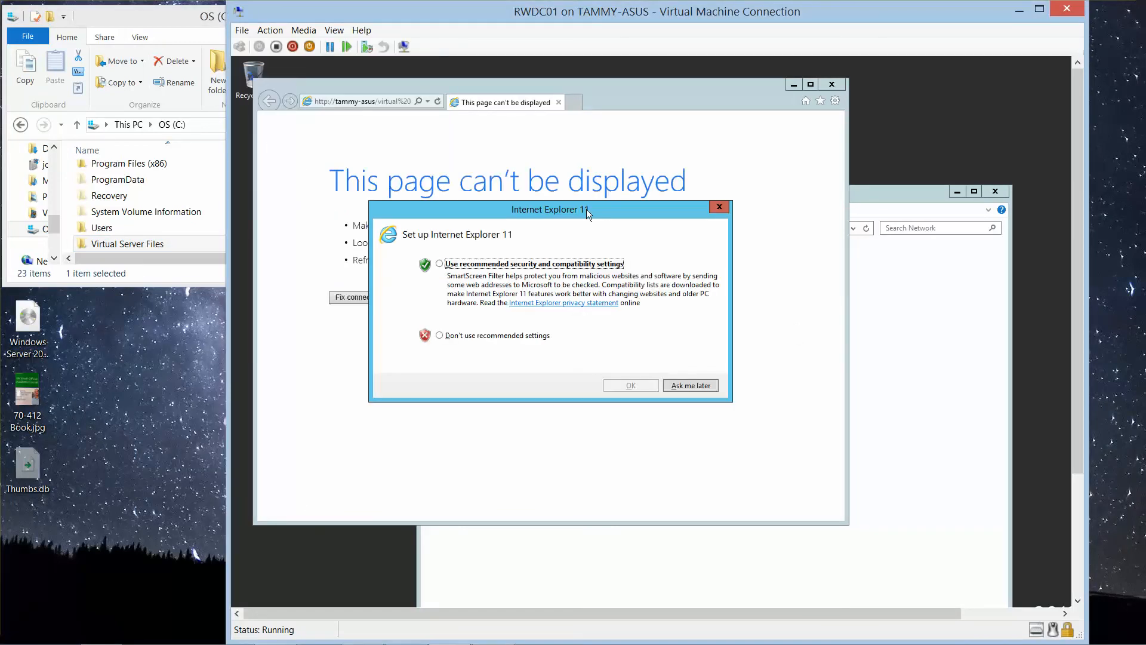
click(728, 207)
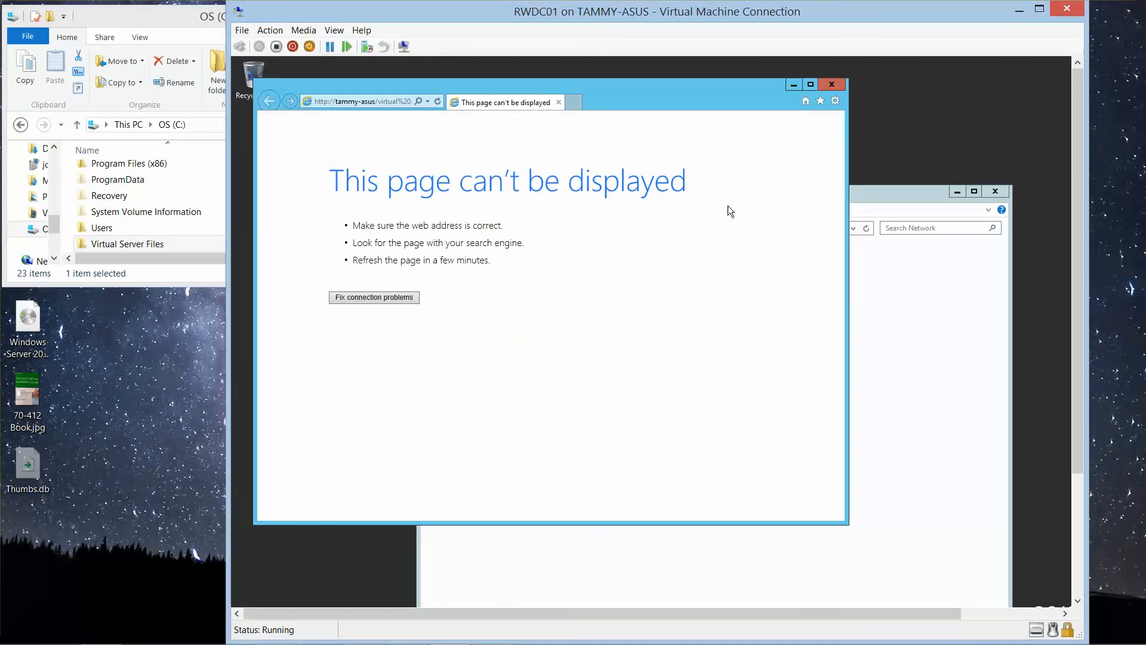
click(831, 85)
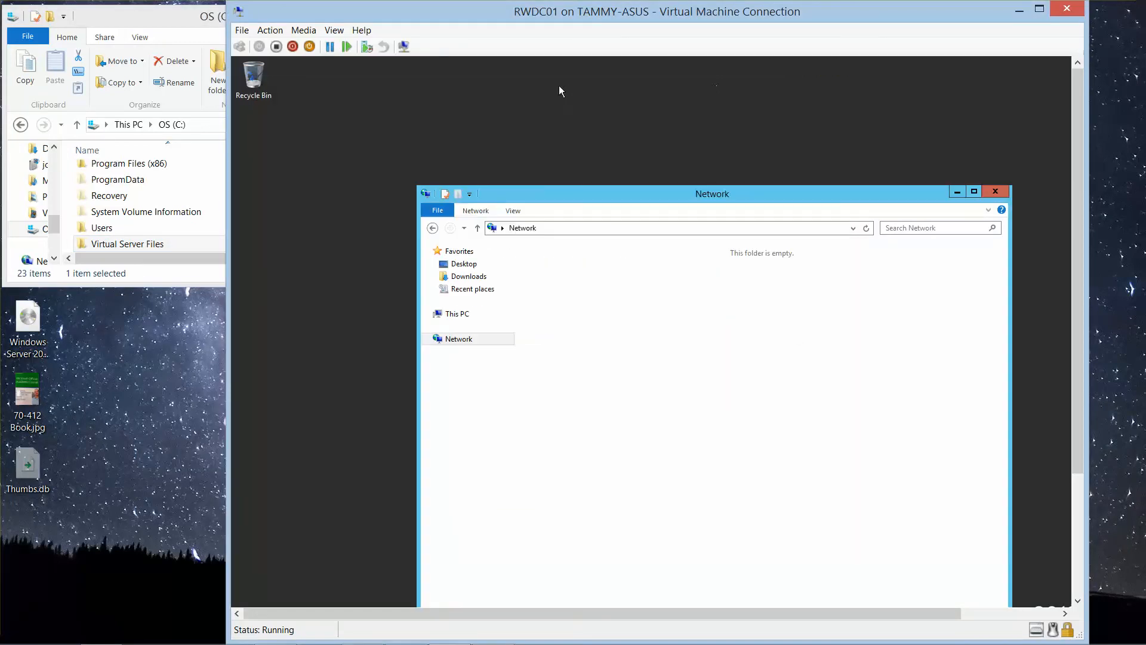
Step: Enable advanced sharing for the host's Virtual Server Files folder, keeping the share name Virtual Server Files
click(158, 246)
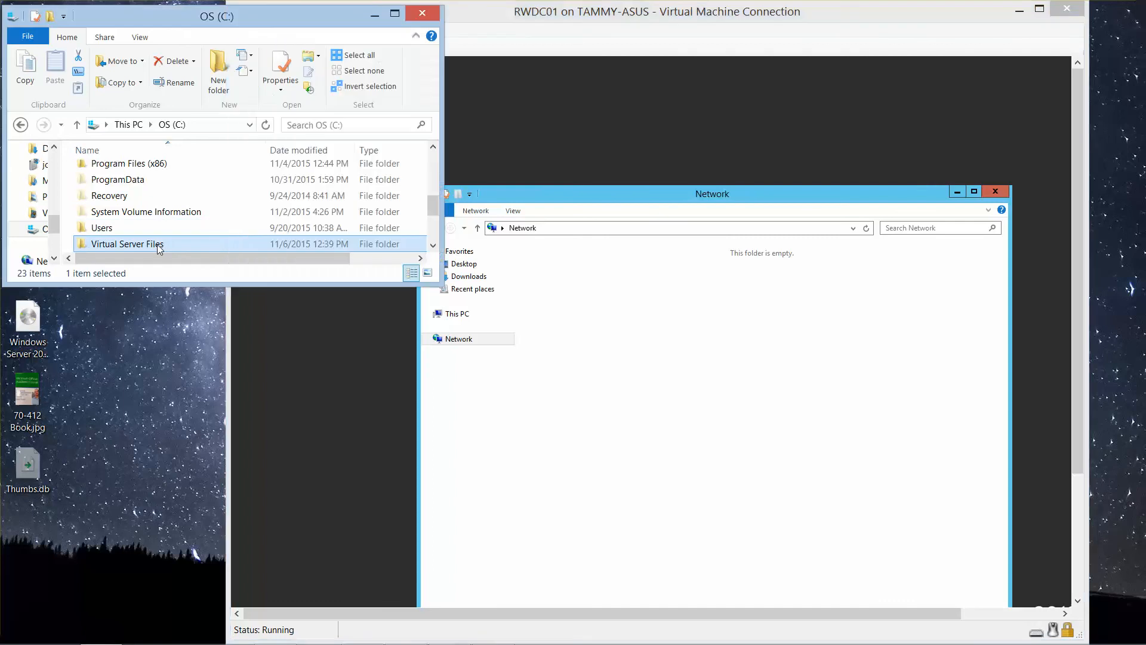
right_click(158, 246)
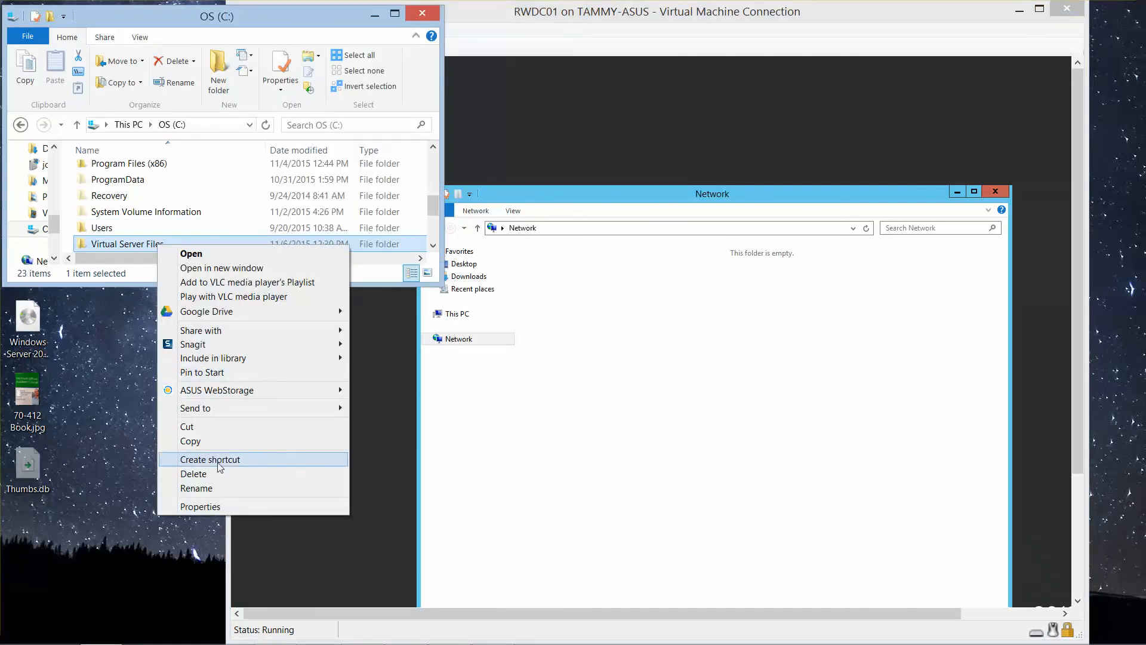
click(224, 509)
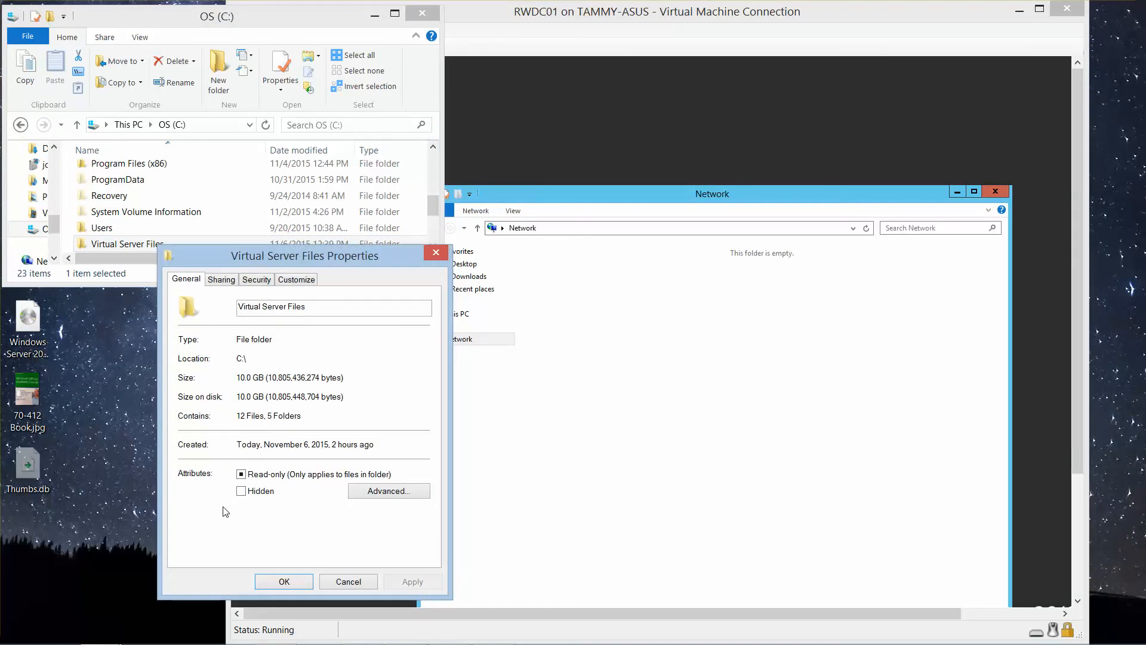
click(220, 280)
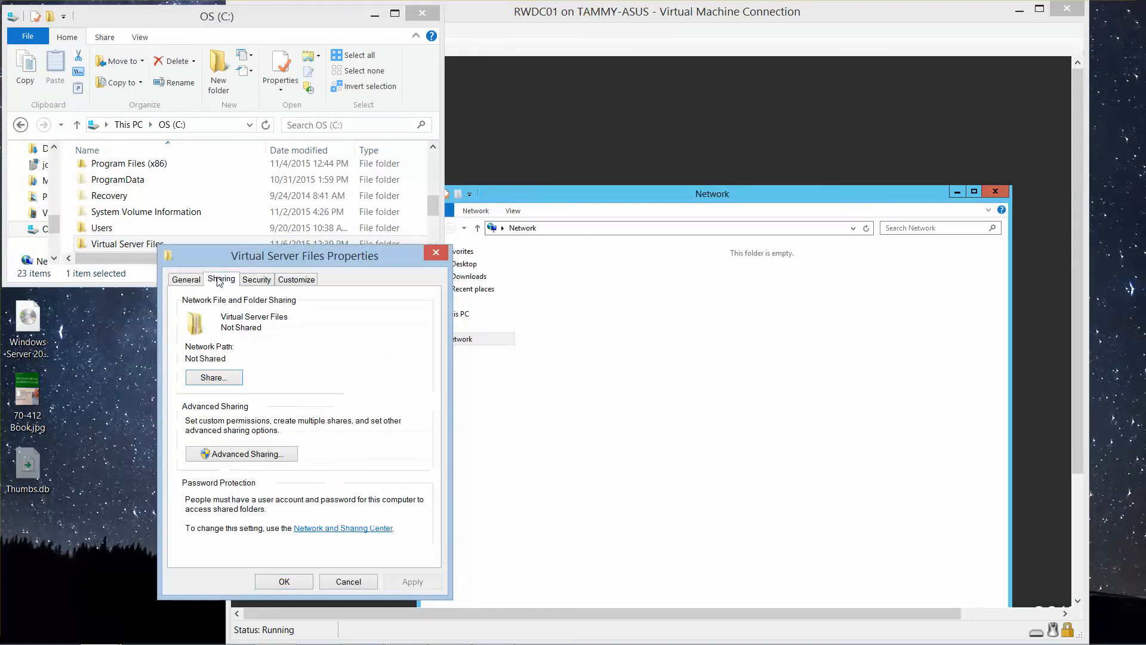
click(248, 455)
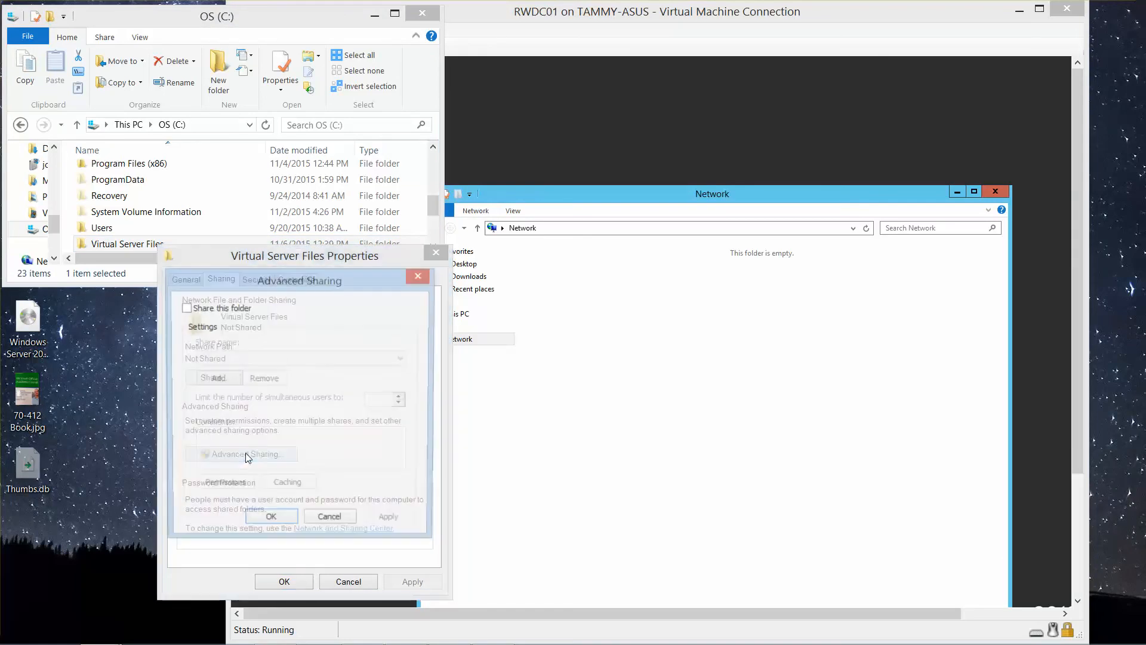
click(185, 307)
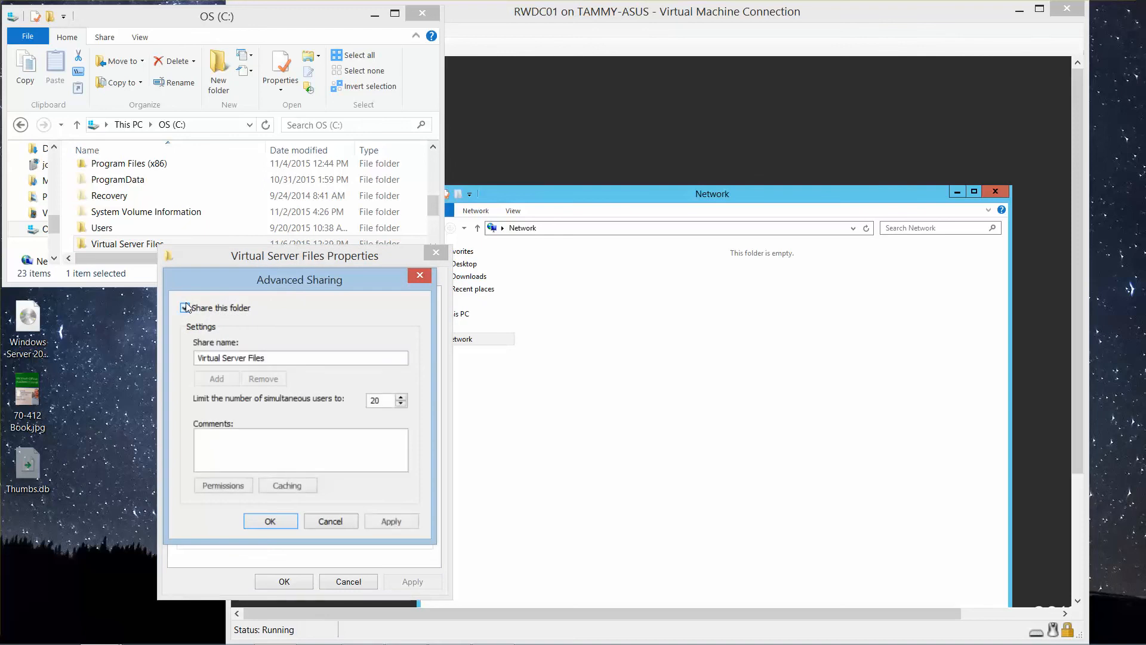
Step: Grant Everyone Full Control in the Virtual Server Files share's permissions and apply the advanced sharing settings
click(217, 486)
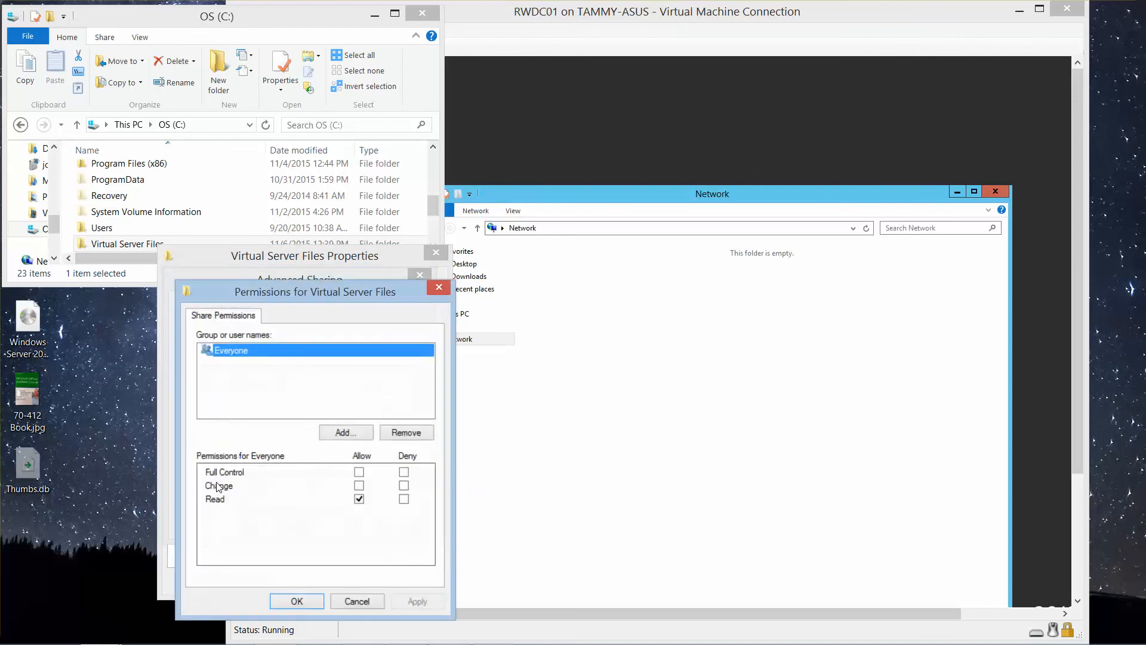
click(359, 485)
click(359, 472)
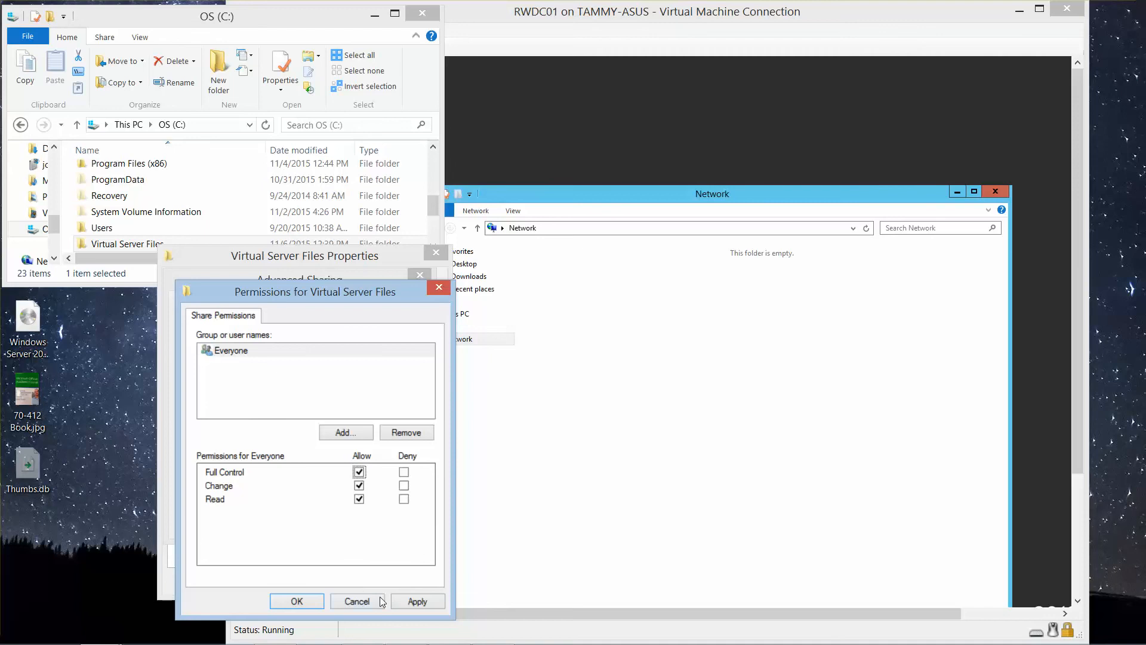
click(404, 600)
click(297, 601)
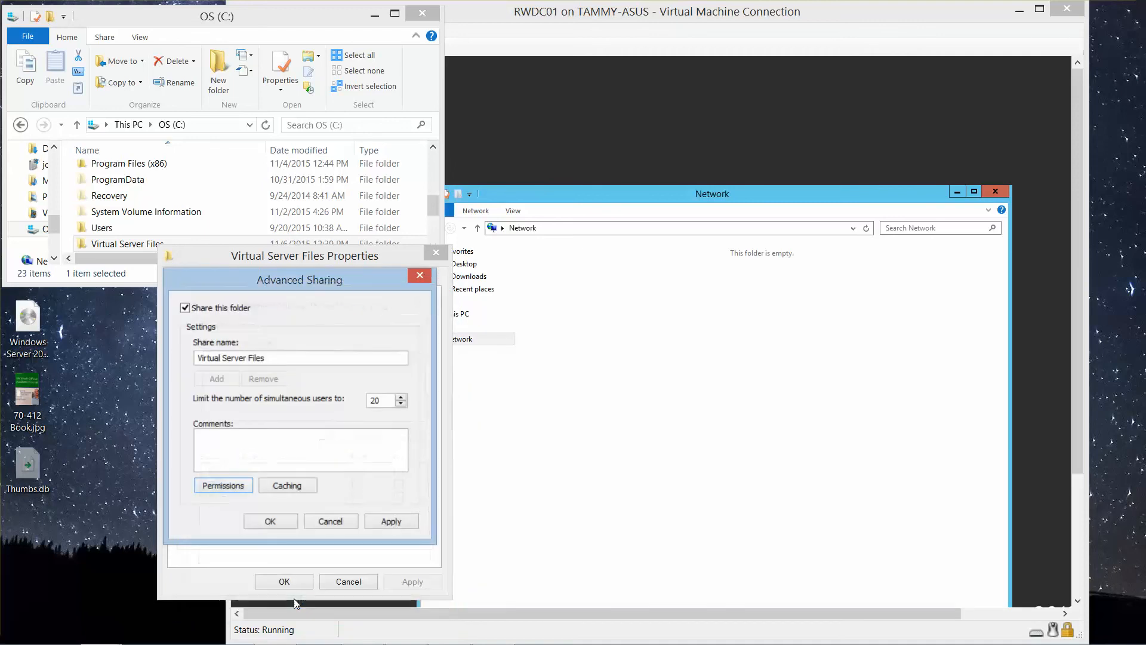
click(270, 521)
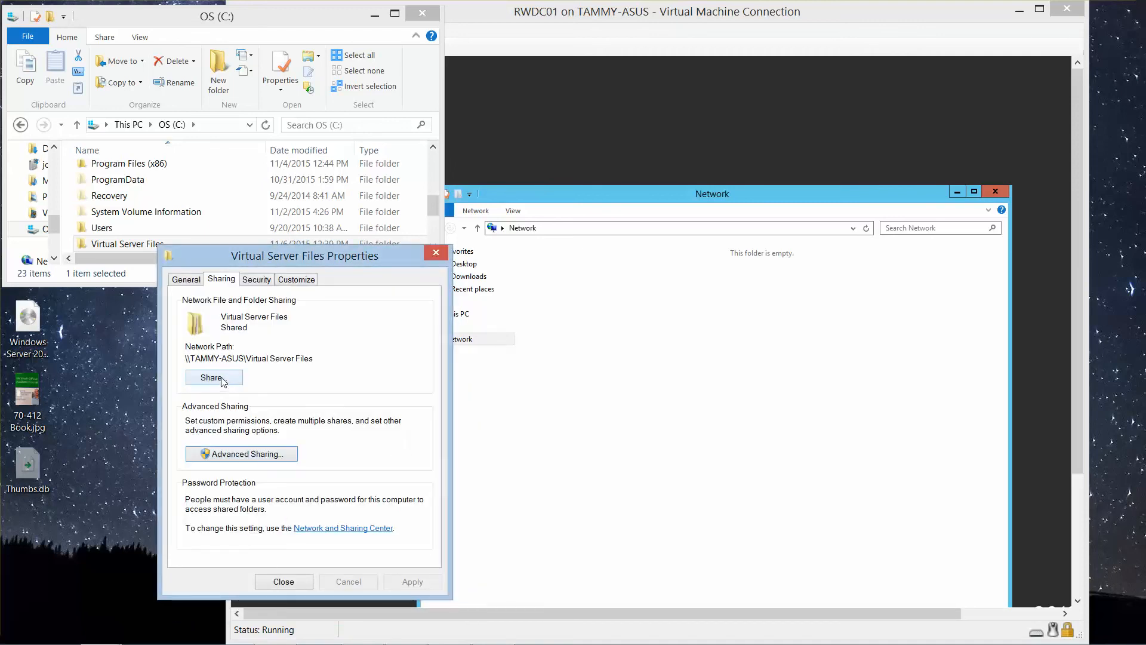
Step: Add Everyone to the people the host's Virtual Server Files folder is shared with, at the Read/Write permission level
click(214, 378)
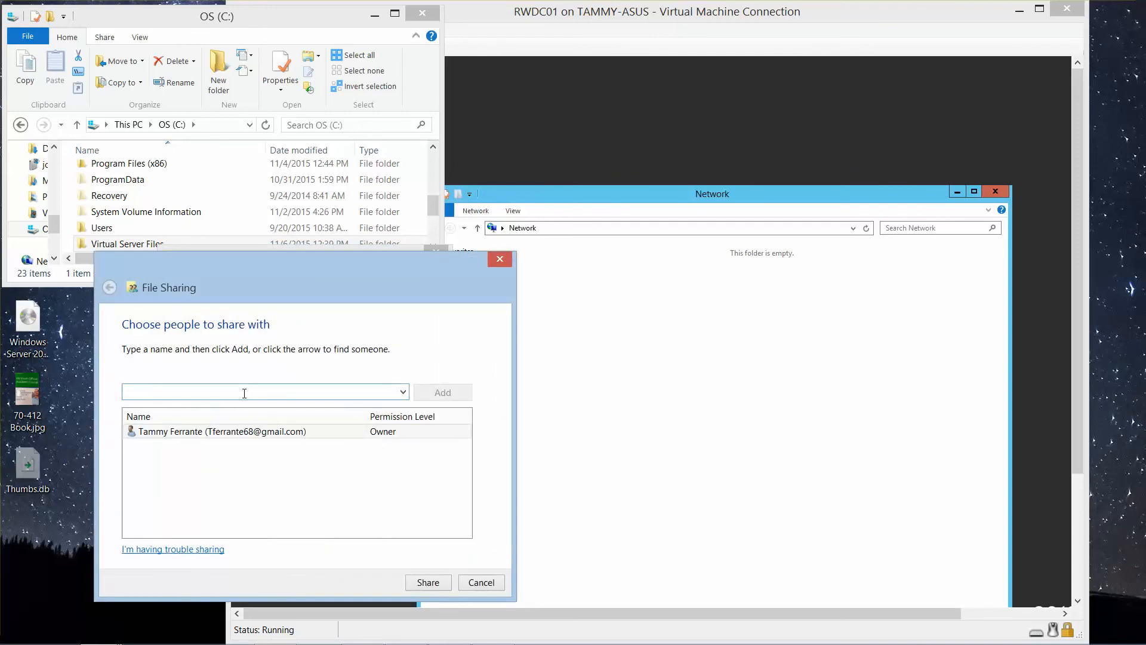
click(403, 392)
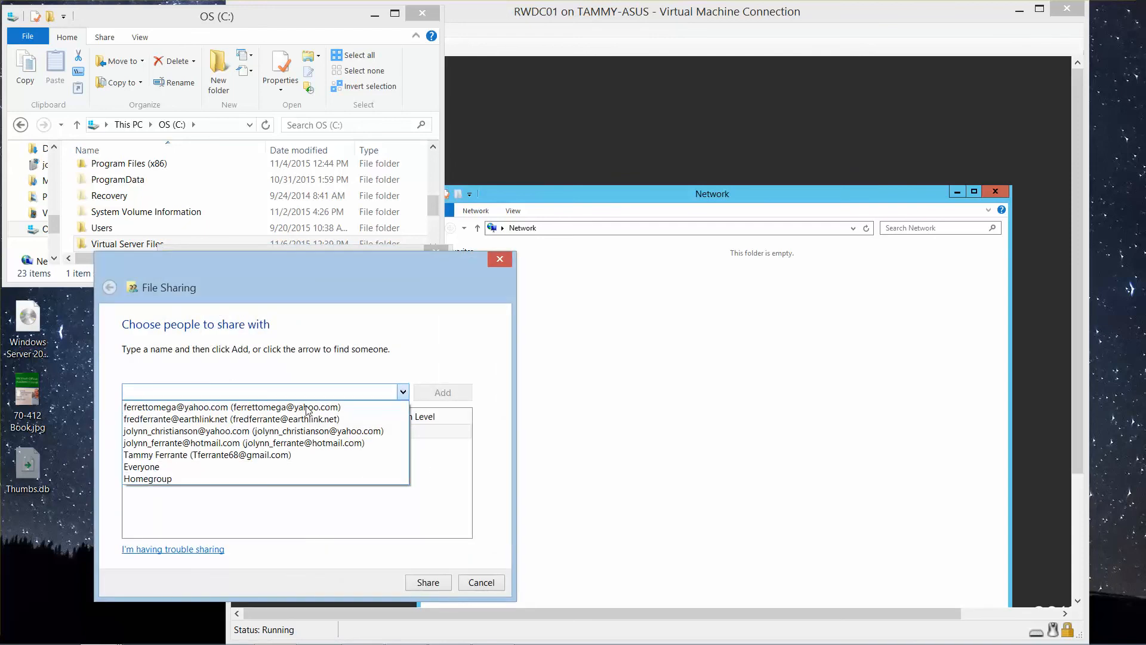
click(214, 466)
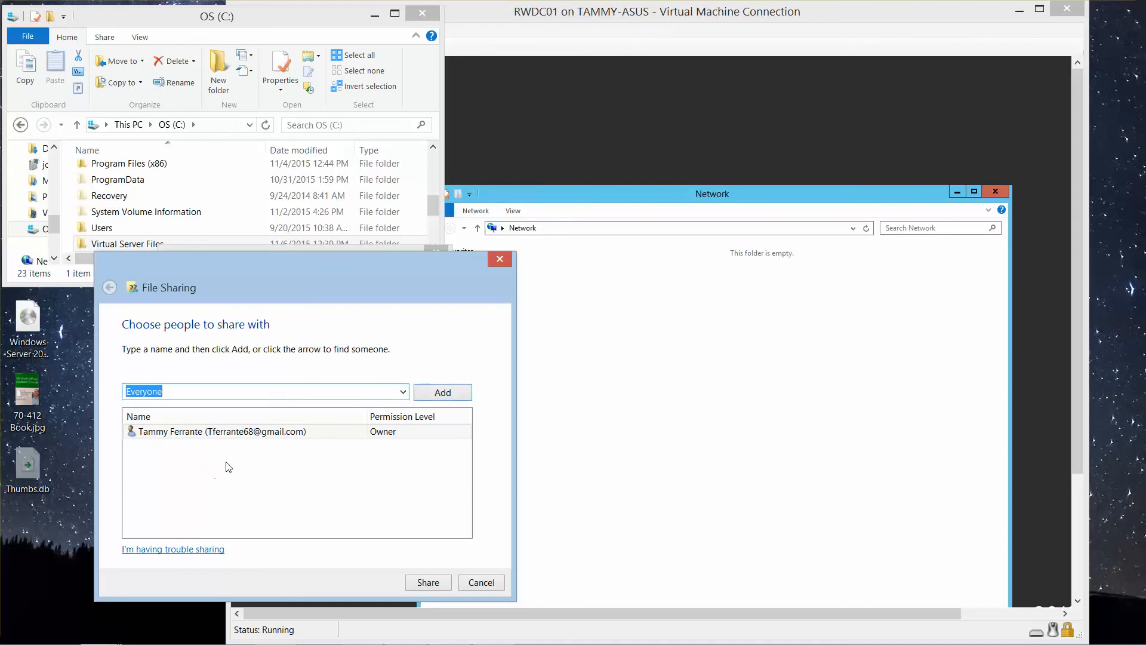
click(440, 397)
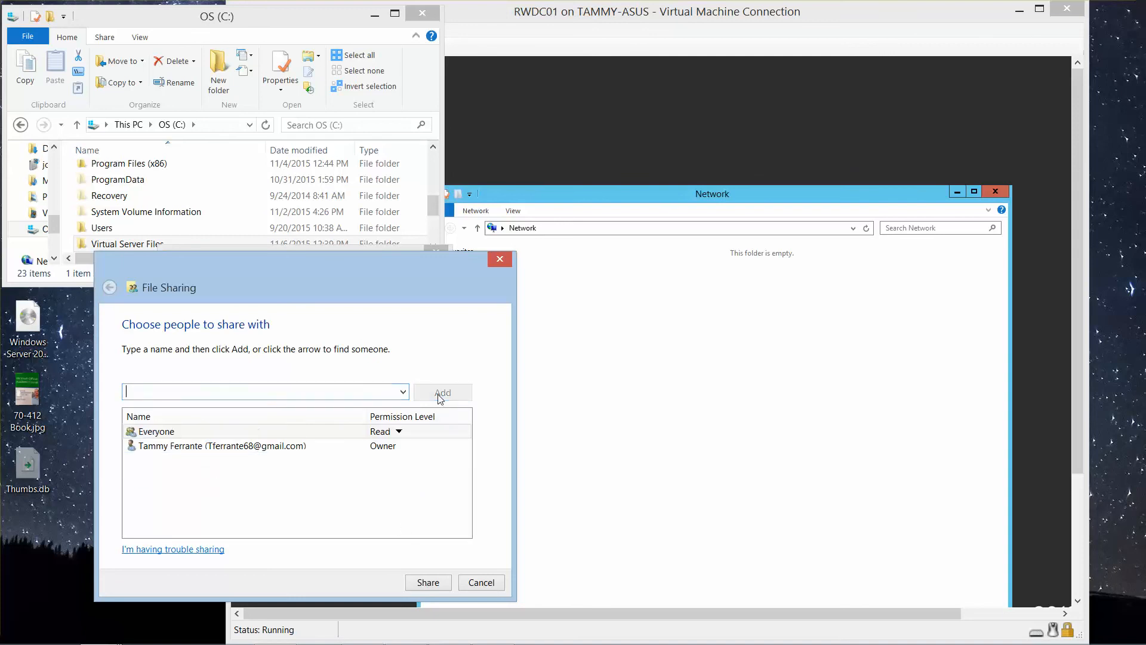
click(400, 431)
click(453, 447)
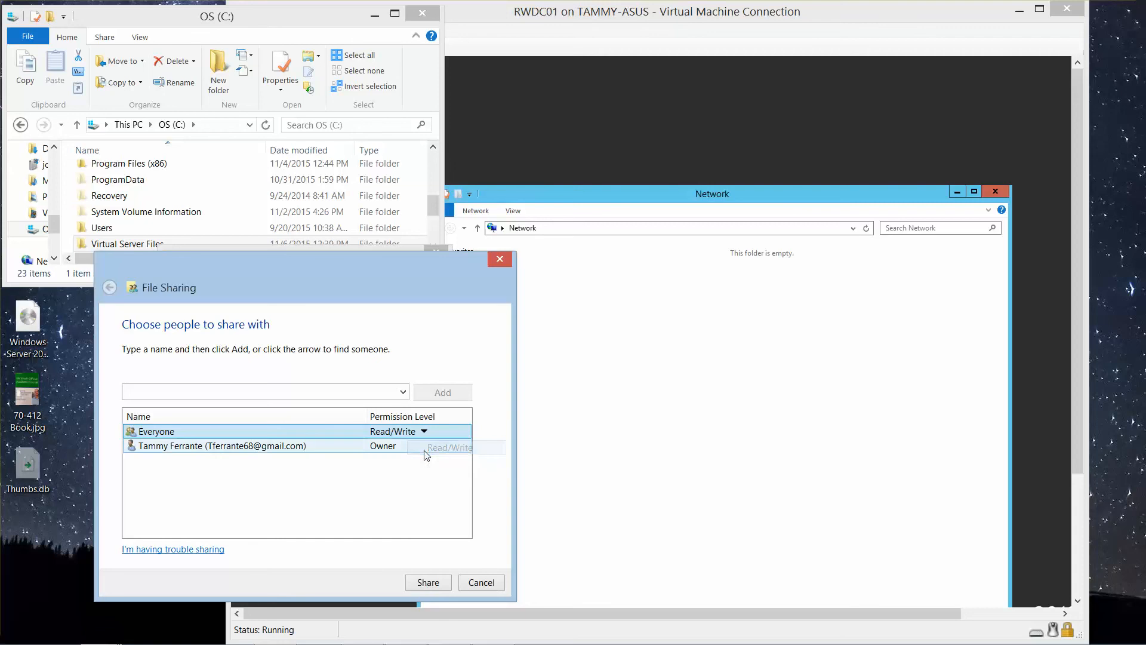
Step: Share the Virtual Server Files folder, choosing not to change the Software subfolder's settings, and close the folder's properties
click(428, 583)
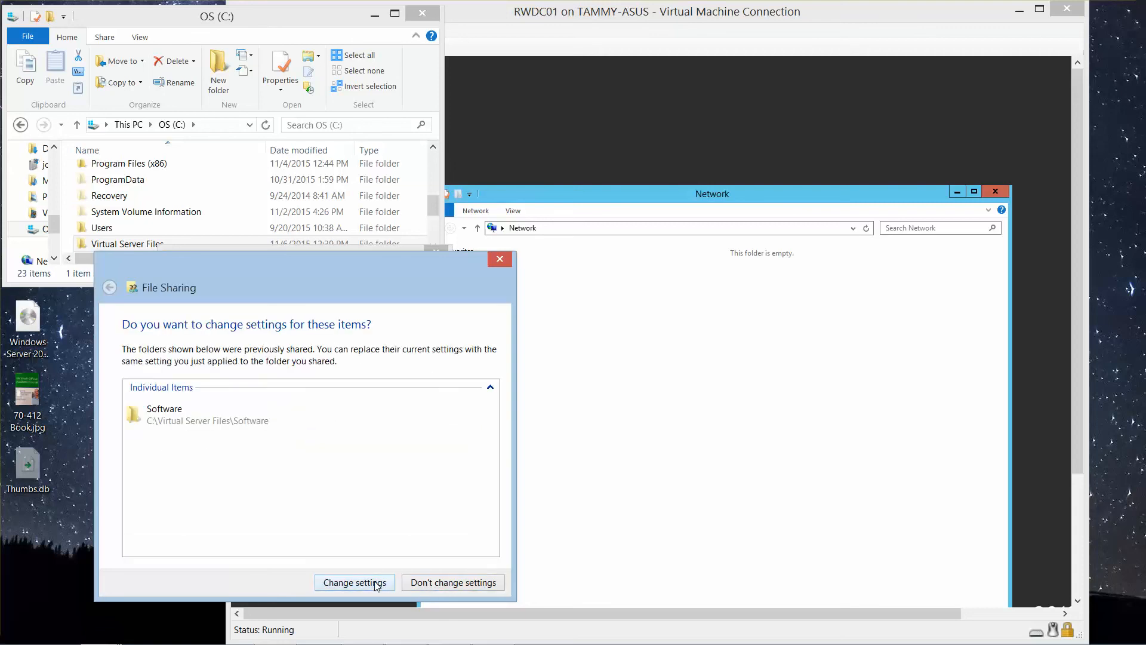
click(184, 416)
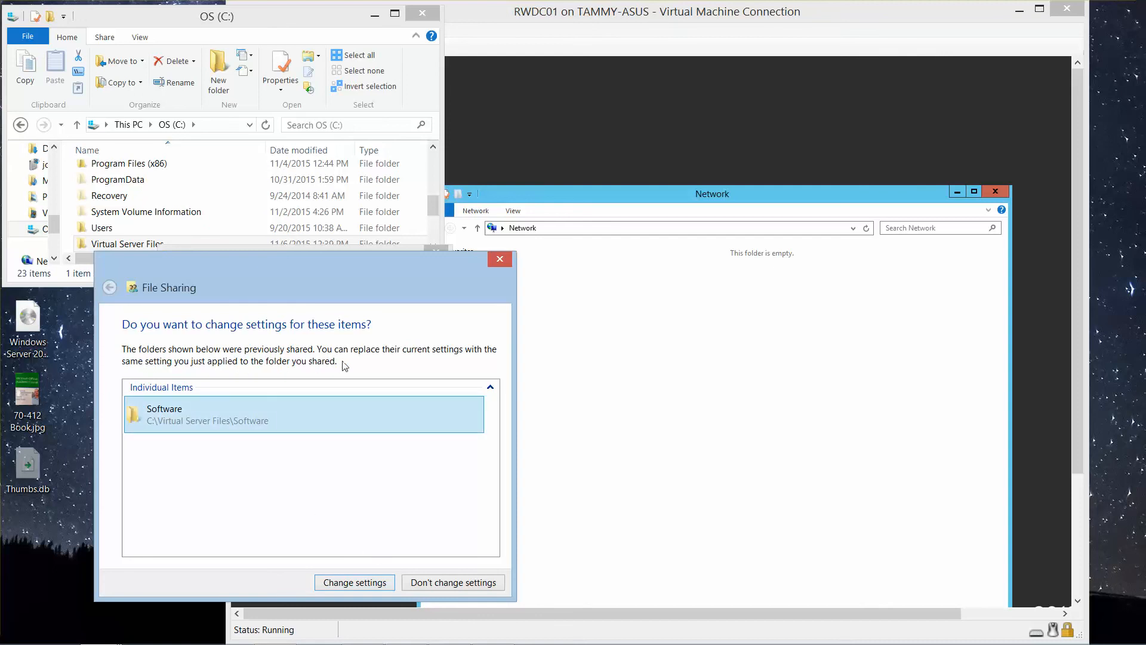
click(431, 584)
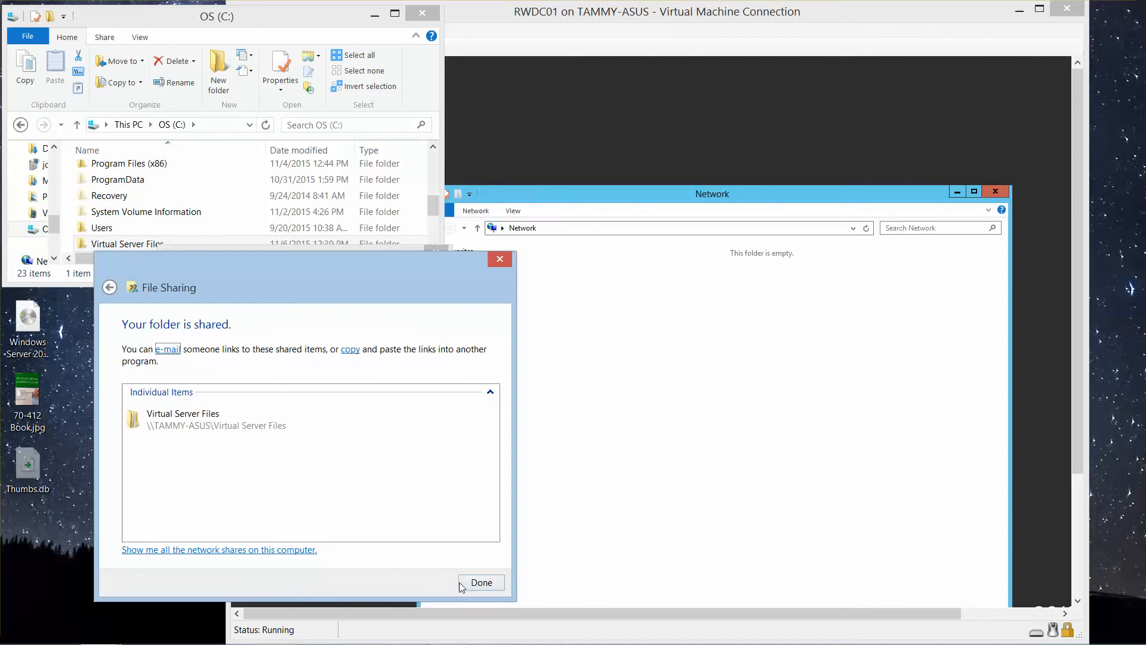
click(481, 583)
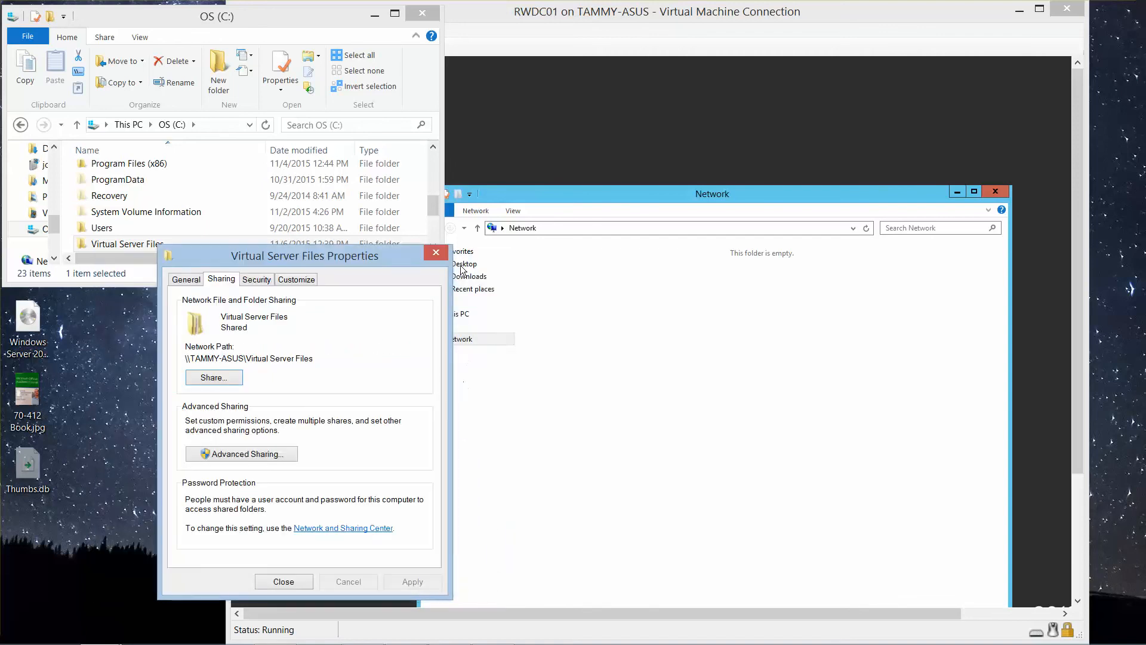
click(284, 582)
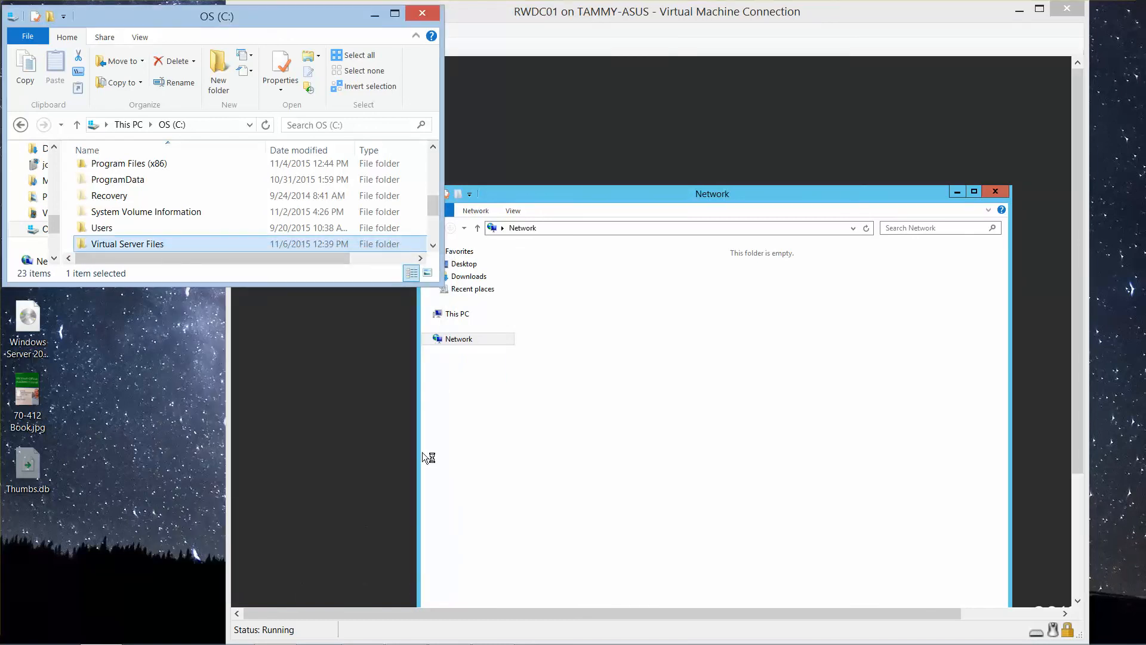
Step: In the virtual machine's Network window, go to the network path of the host's Virtual Server Files share
click(558, 242)
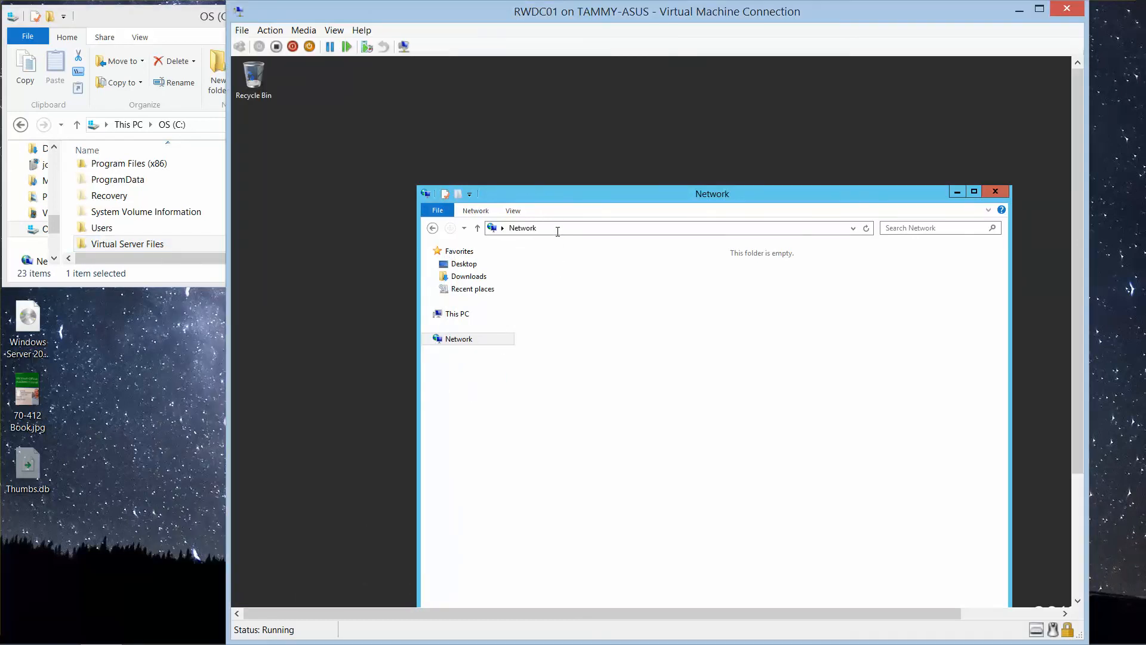
click(558, 230)
text(\Tammy)
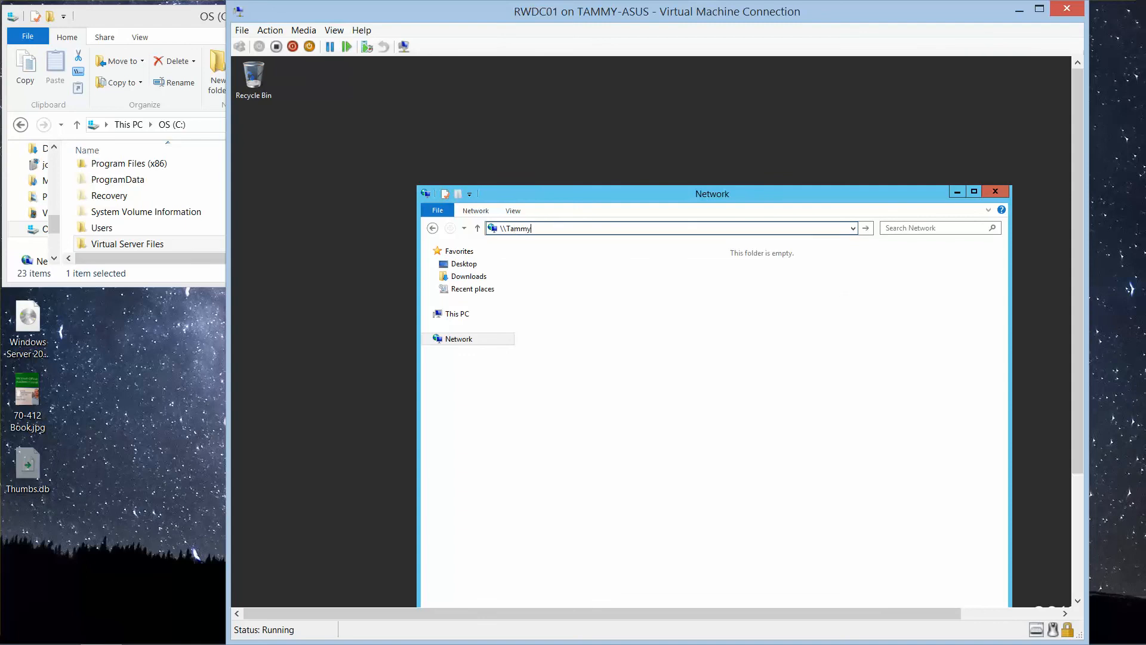
text(-Asus\Virtual)
click(158, 232)
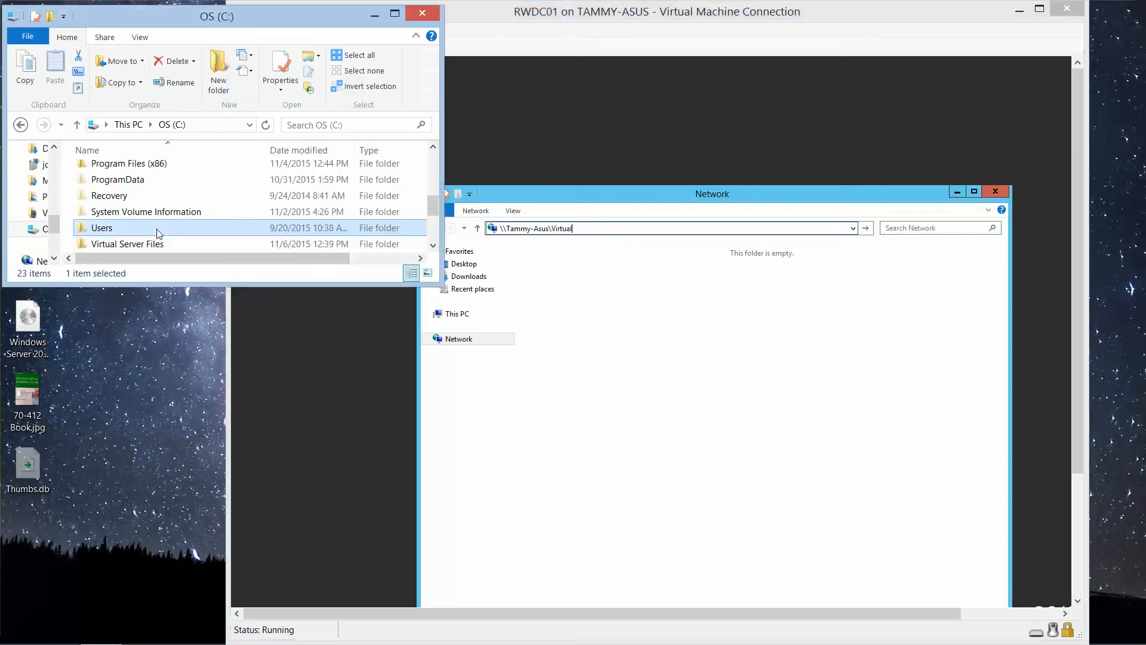
click(167, 242)
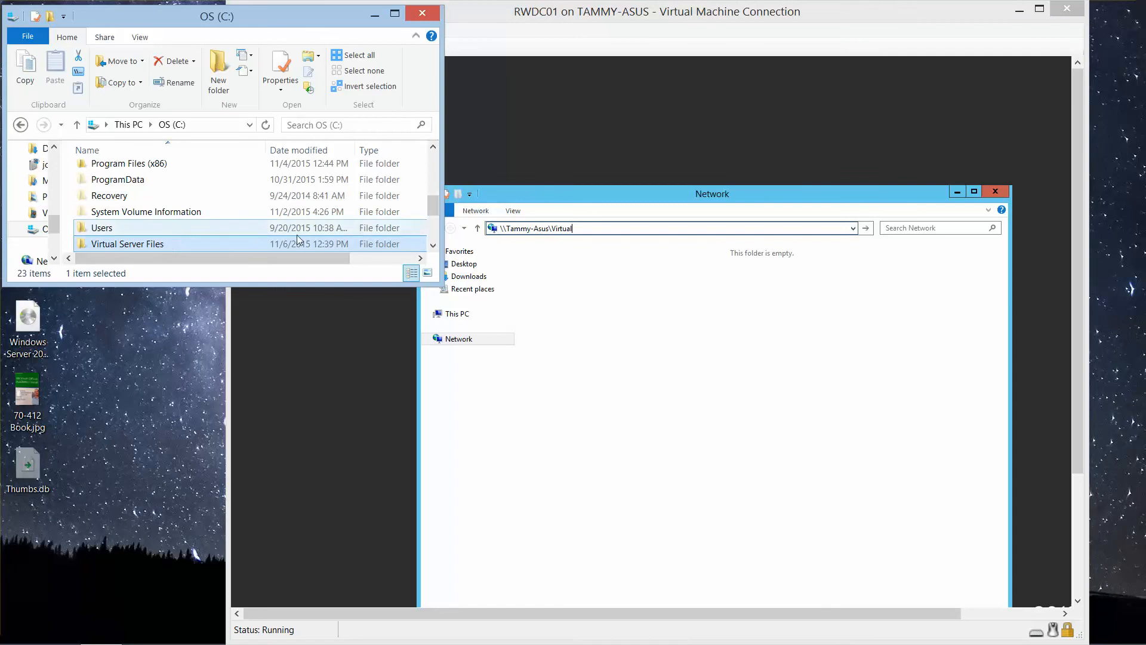
click(600, 228)
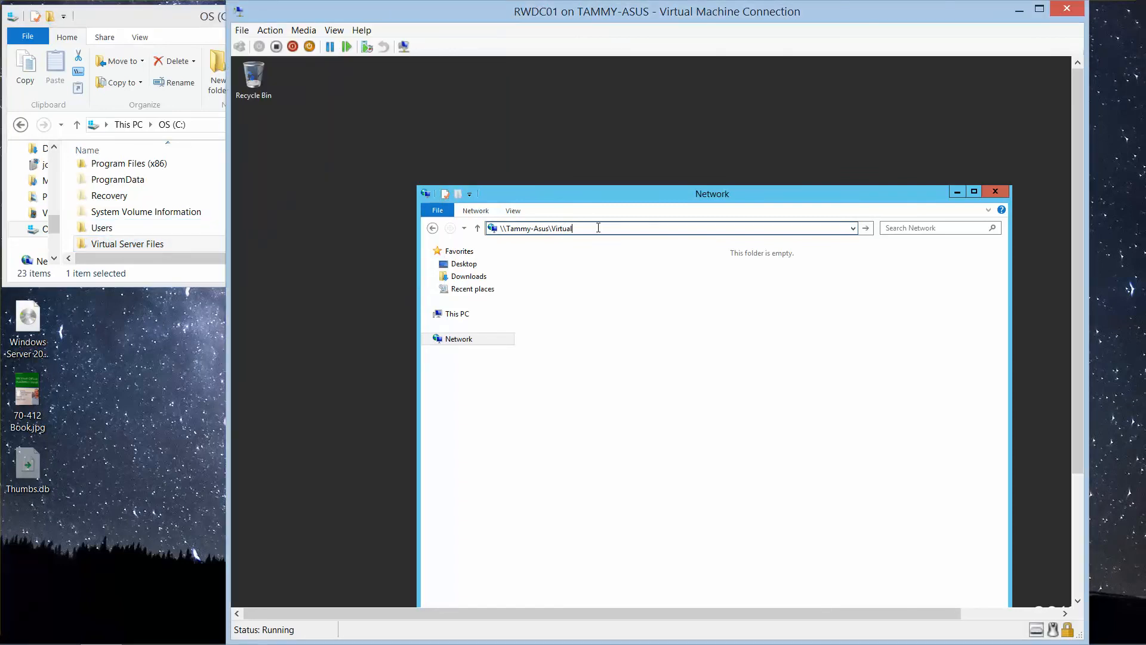
text(Server Files)
key(Return)
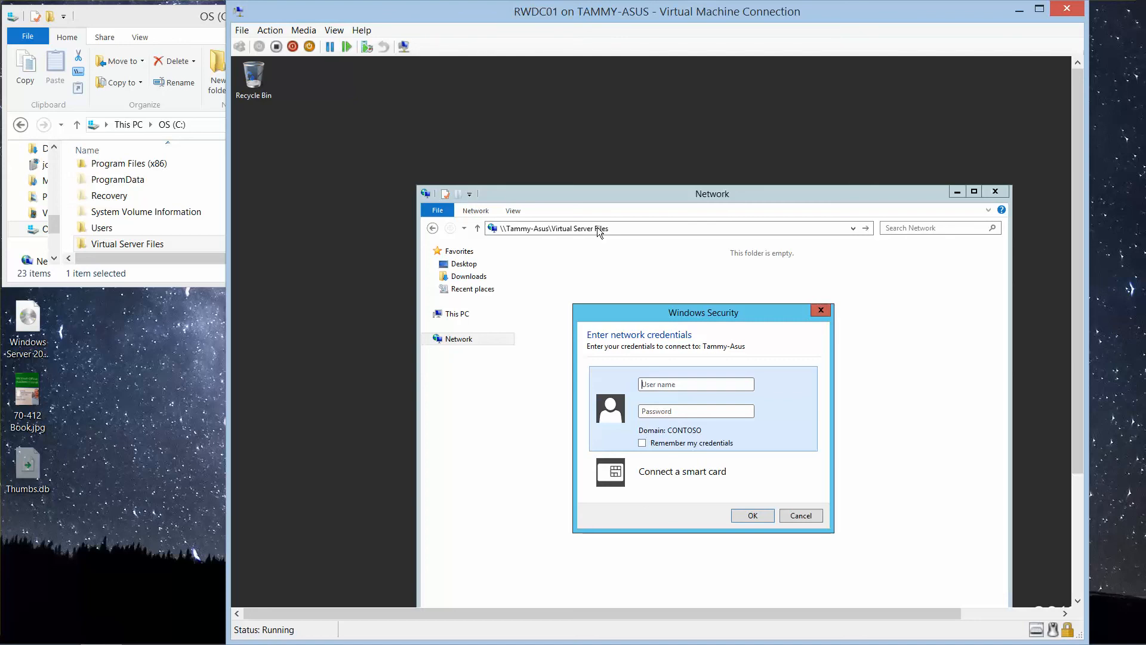
text(tamm*******)
key(BackSpace)
key(BackSpace)
key(BackSpace)
key(BackSpace)
key(BackSpace)
key(BackSpace)
key(BackSpace)
Step: Try to connect to the host with the user name Administrator and the account password
click(678, 385)
key(ctrl+a)
text(Administrator)
key(Tab)
text(Pa$$w0rd)
key(Return)
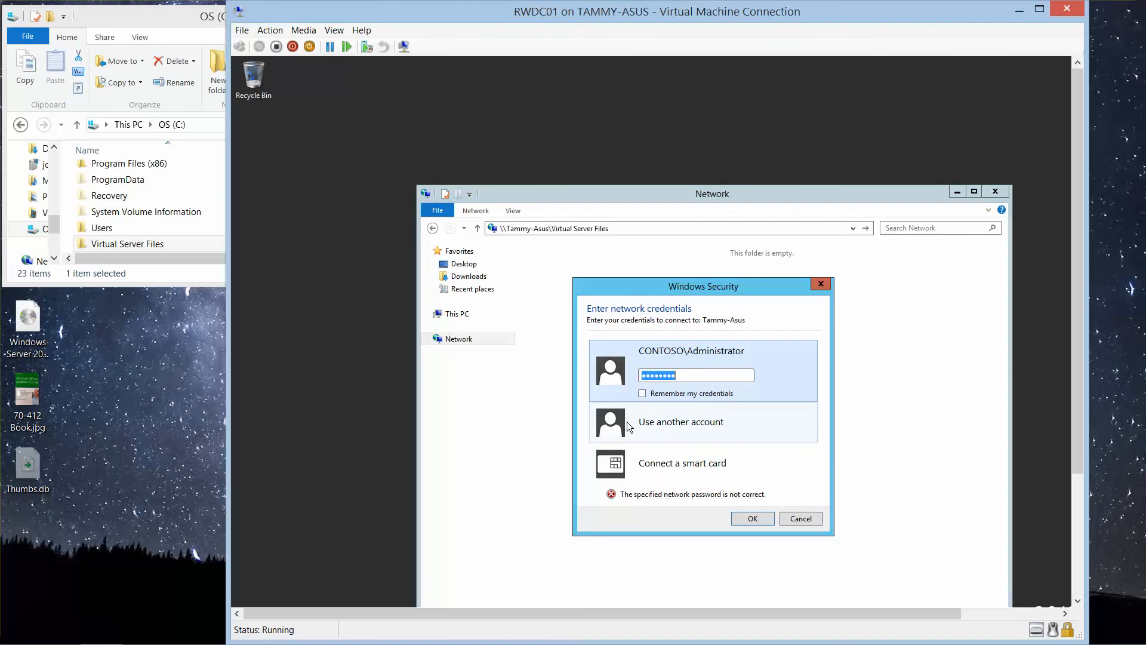
Step: Use another account for the network credentials, entering the host account's user name and password, and connect to the share
click(671, 431)
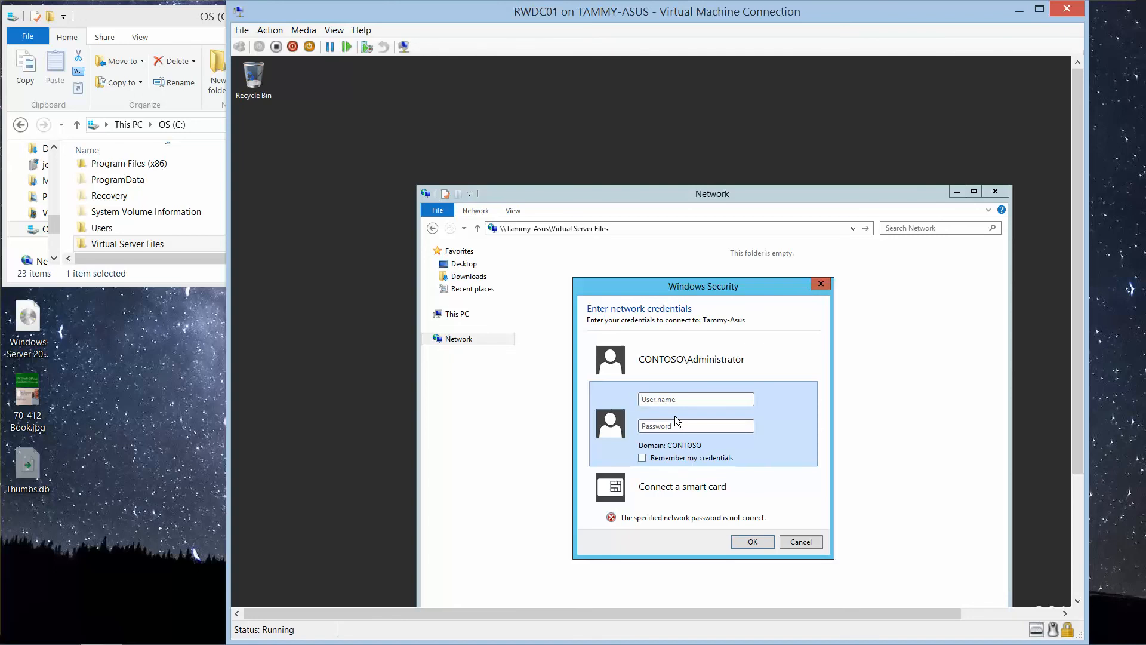
text(\tammy•••••)
key(BackSpace)
key(BackSpace)
key(BackSpace)
key(BackSpace)
key(BackSpace)
text(•••••••••)
key(Return)
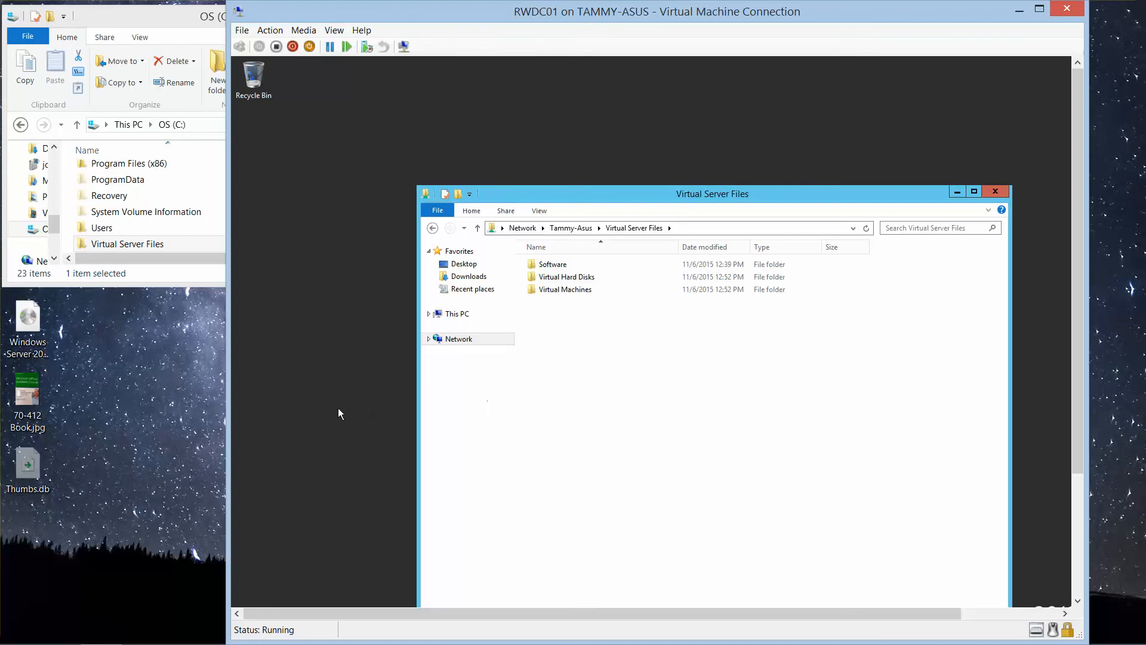
Step: Copy the Software folder from the share to the virtual machine's Local Disk (C:) and close the host's OS (C:) window
click(553, 270)
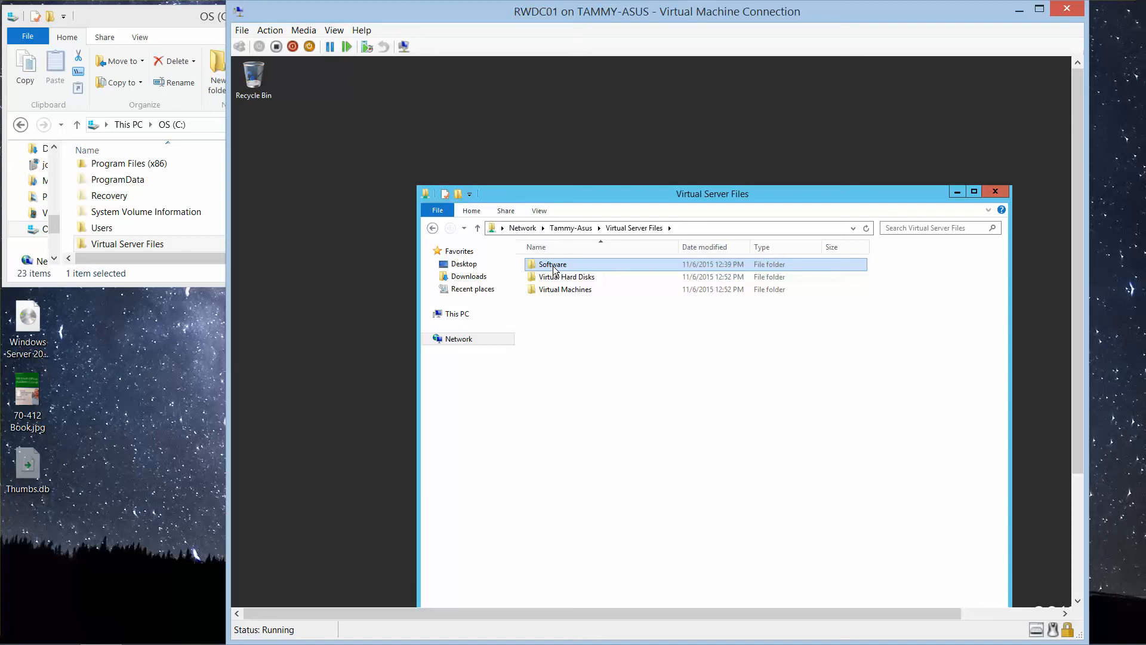
key(ctrl+c)
click(315, 246)
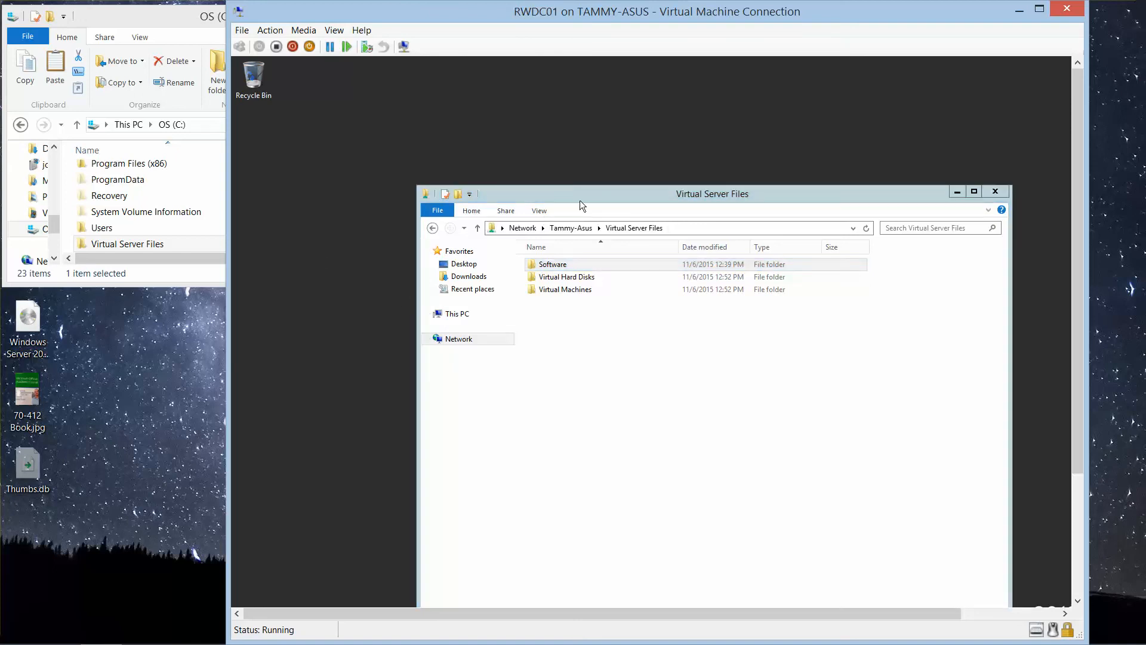
drag(579, 199, 605, 130)
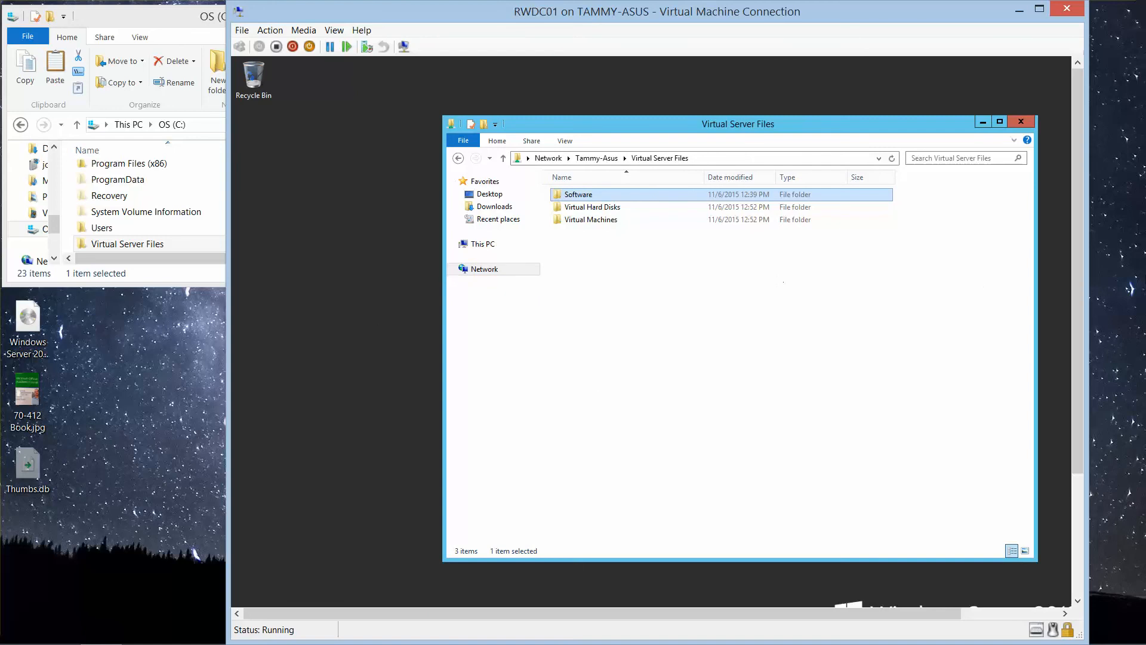
drag(1080, 293, 1091, 418)
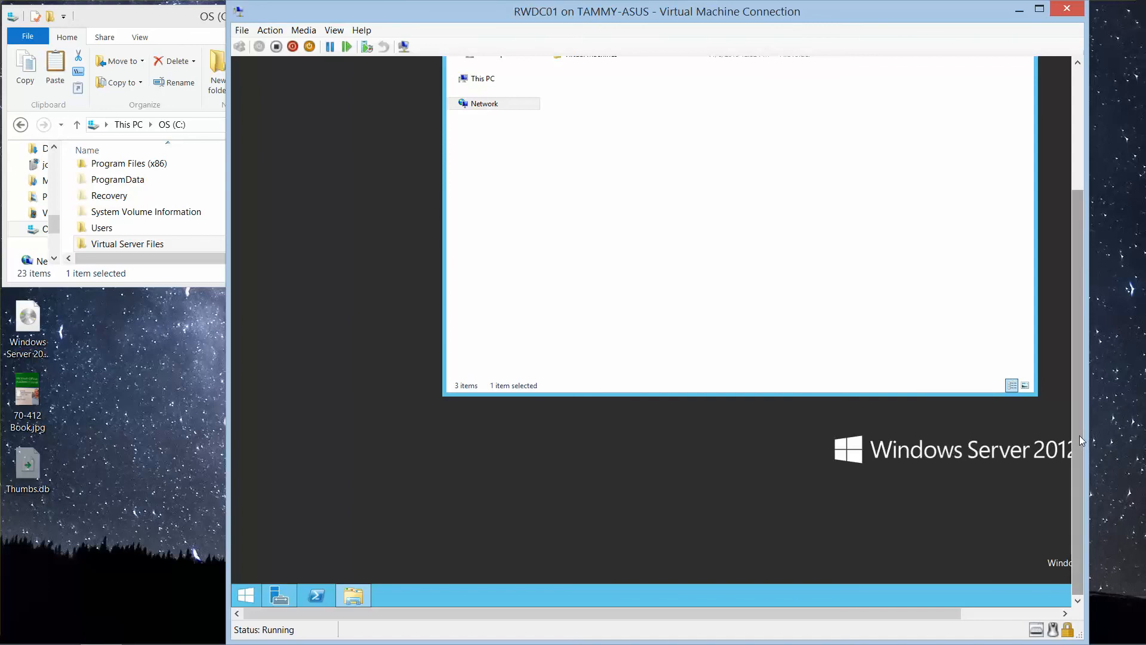
drag(1079, 435, 1005, 331)
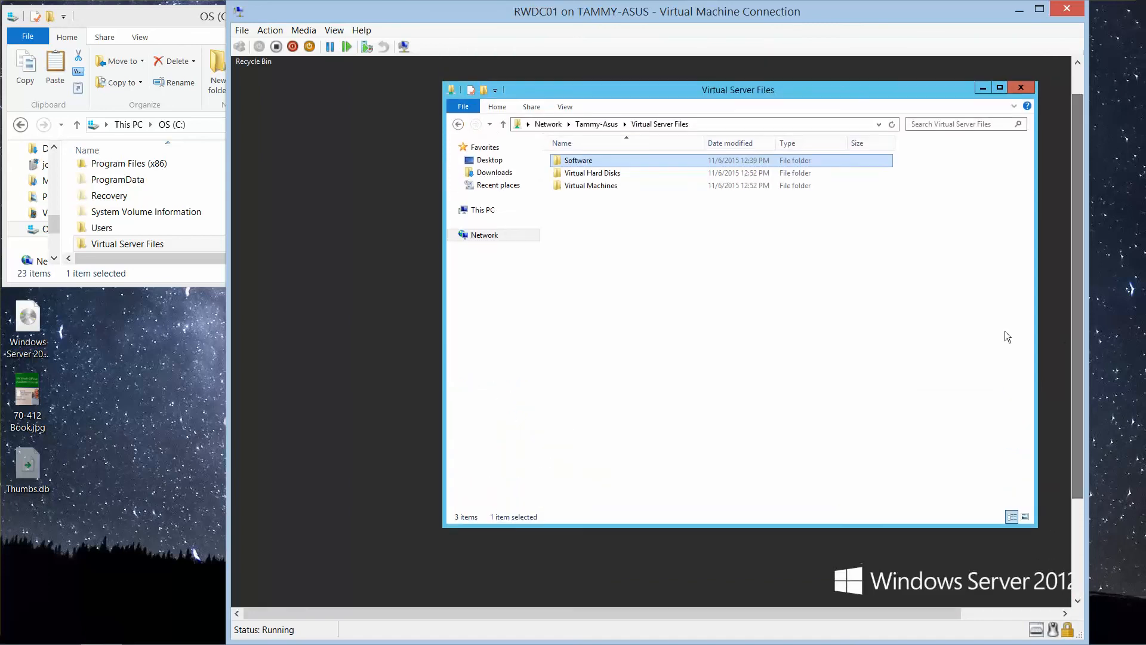
click(480, 209)
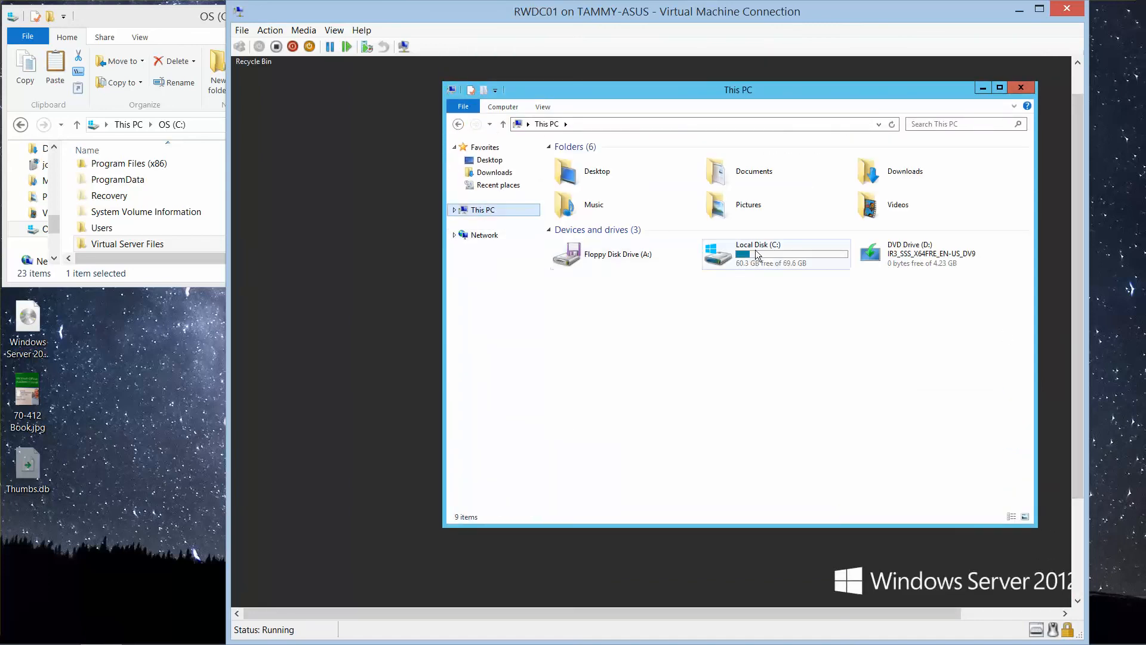
double_click(790, 255)
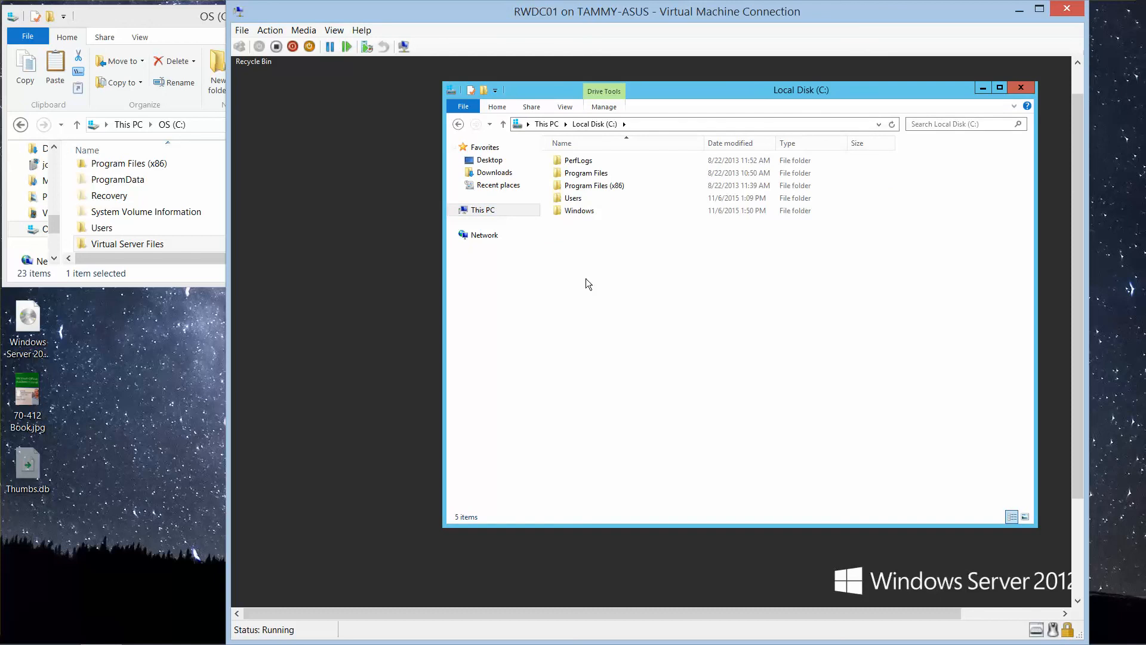
key(ctrl+v)
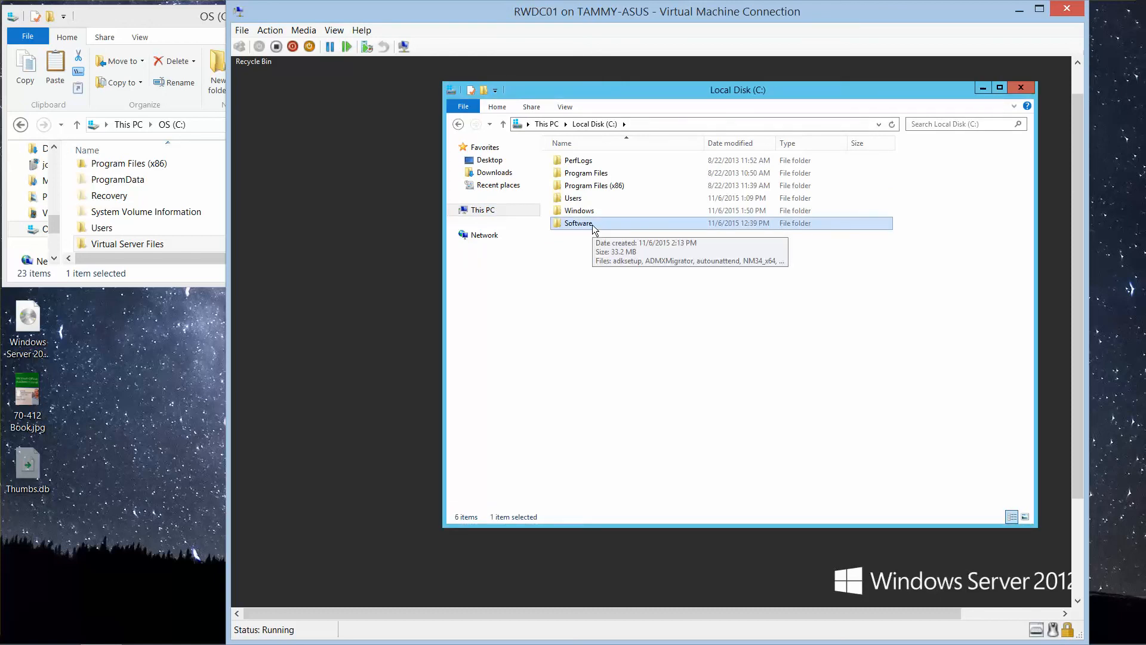
click(148, 18)
click(428, 13)
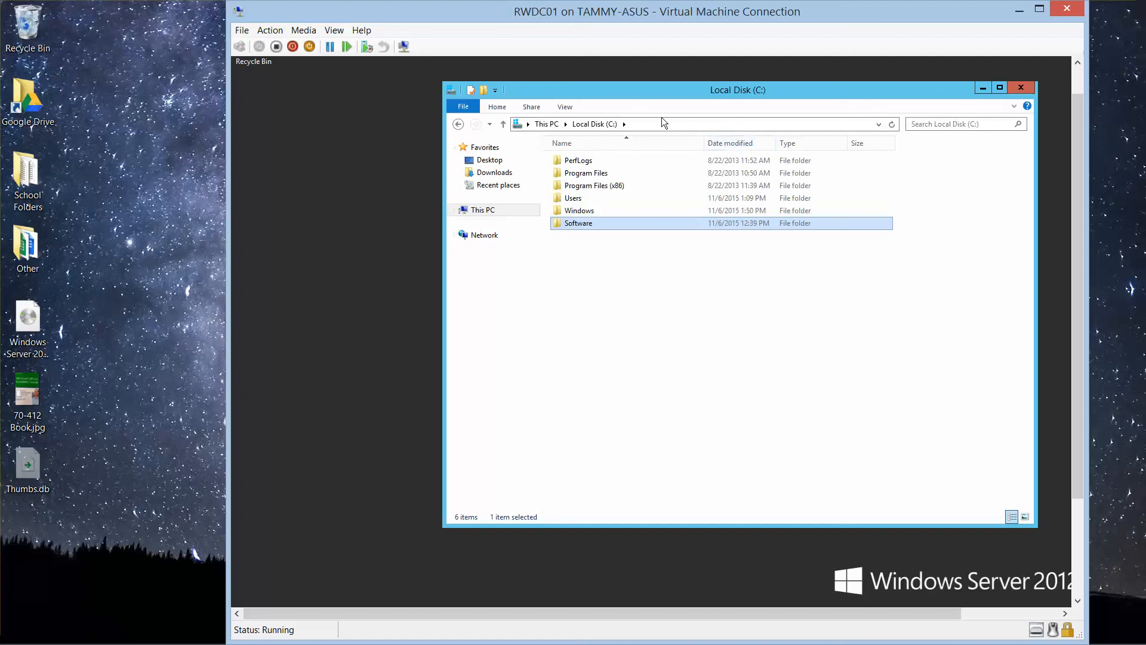
Step: Enable advanced sharing for the virtual machine's C:\Software folder, keeping the share name Software
right_click(591, 224)
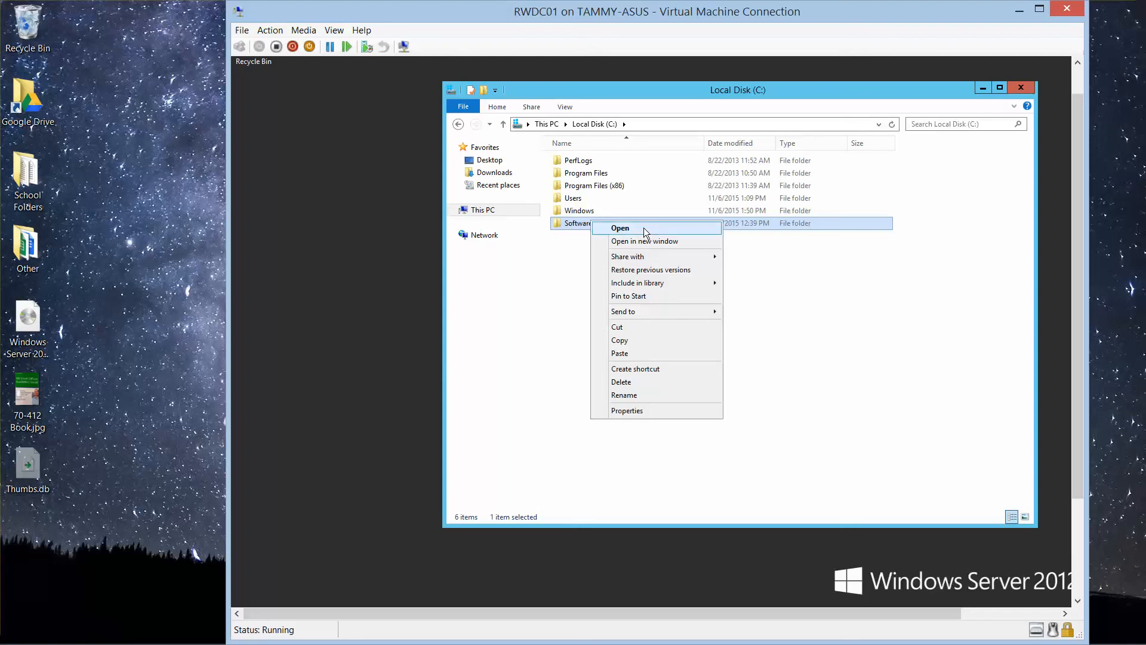
click(641, 412)
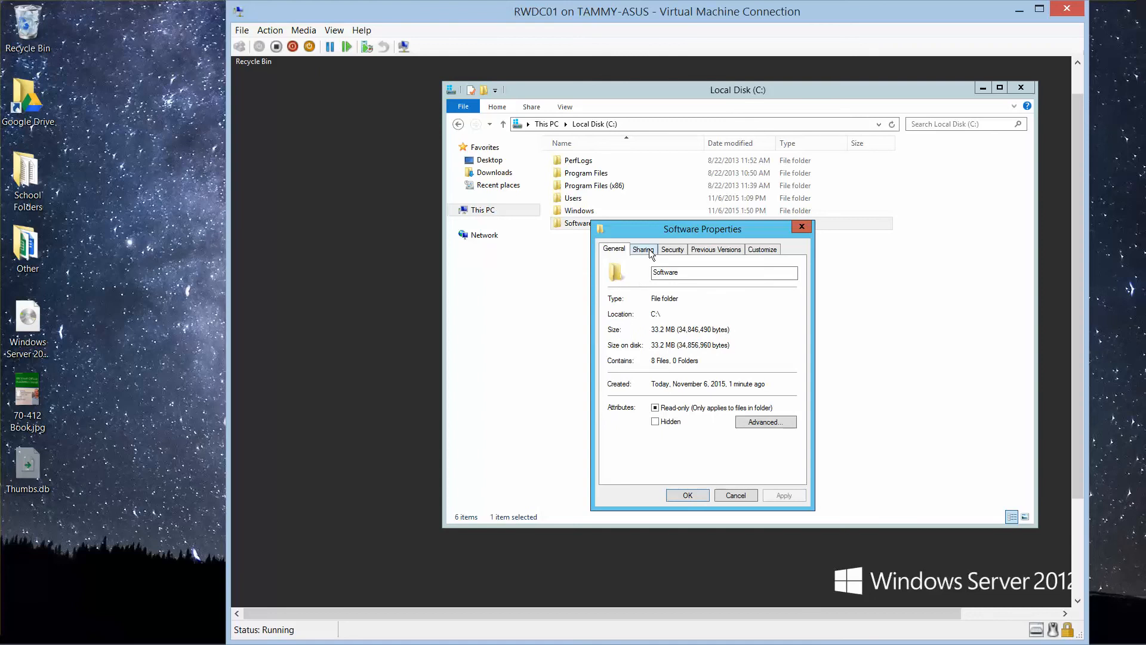
click(649, 250)
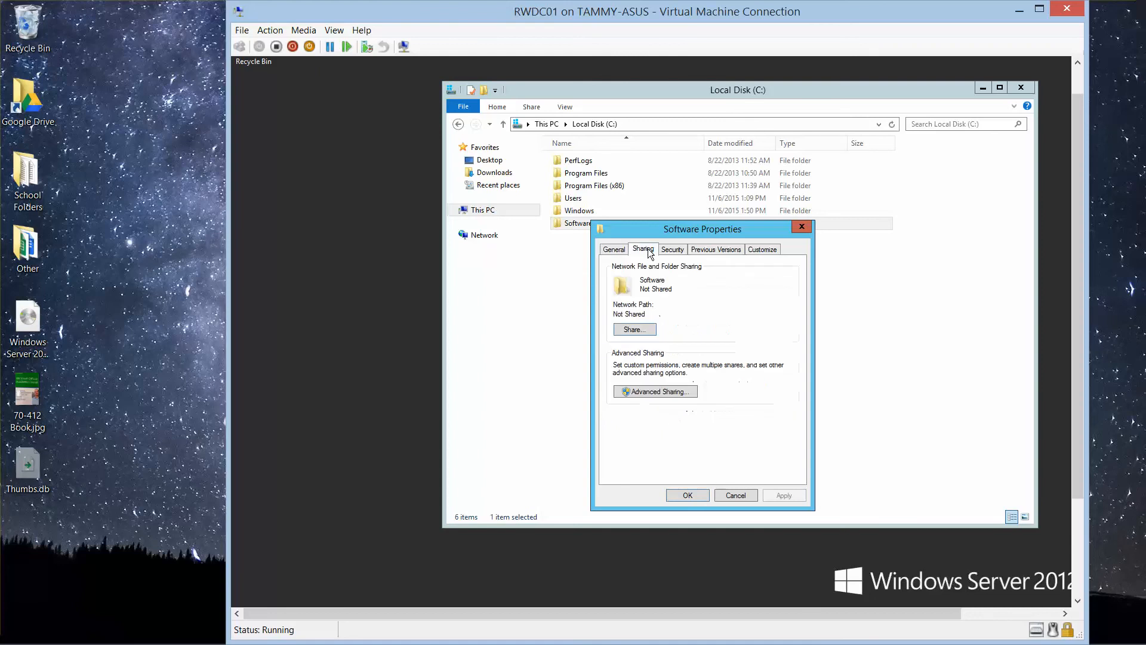
click(659, 393)
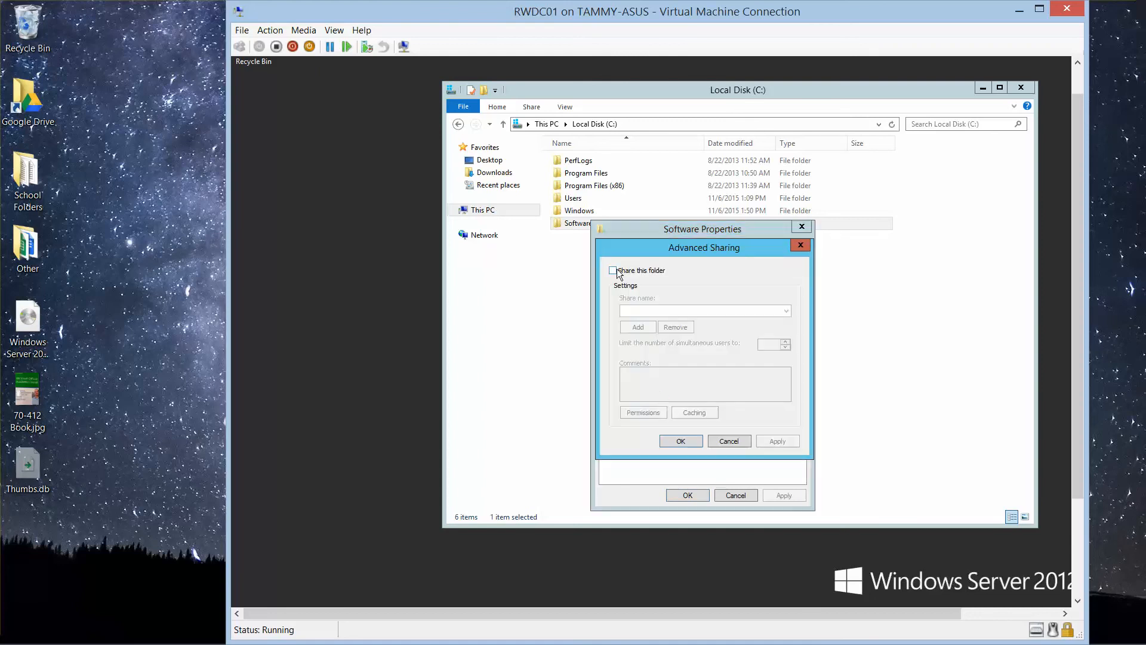
click(613, 271)
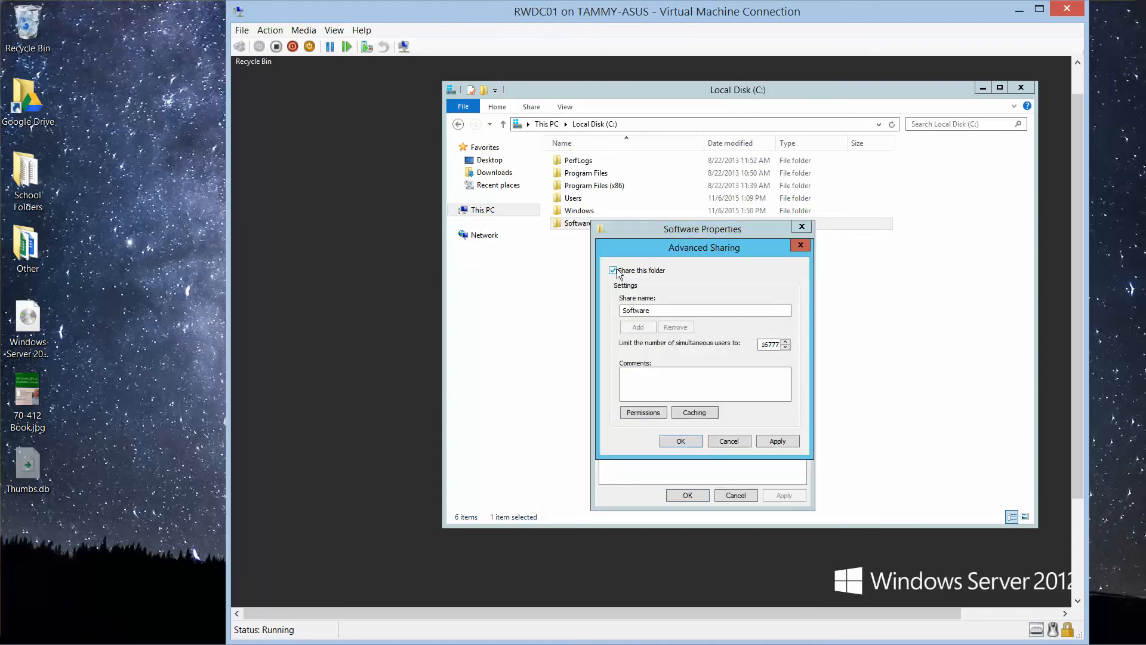
Step: Grant Everyone Full Control in the Software share's permissions and apply them
click(642, 412)
click(752, 402)
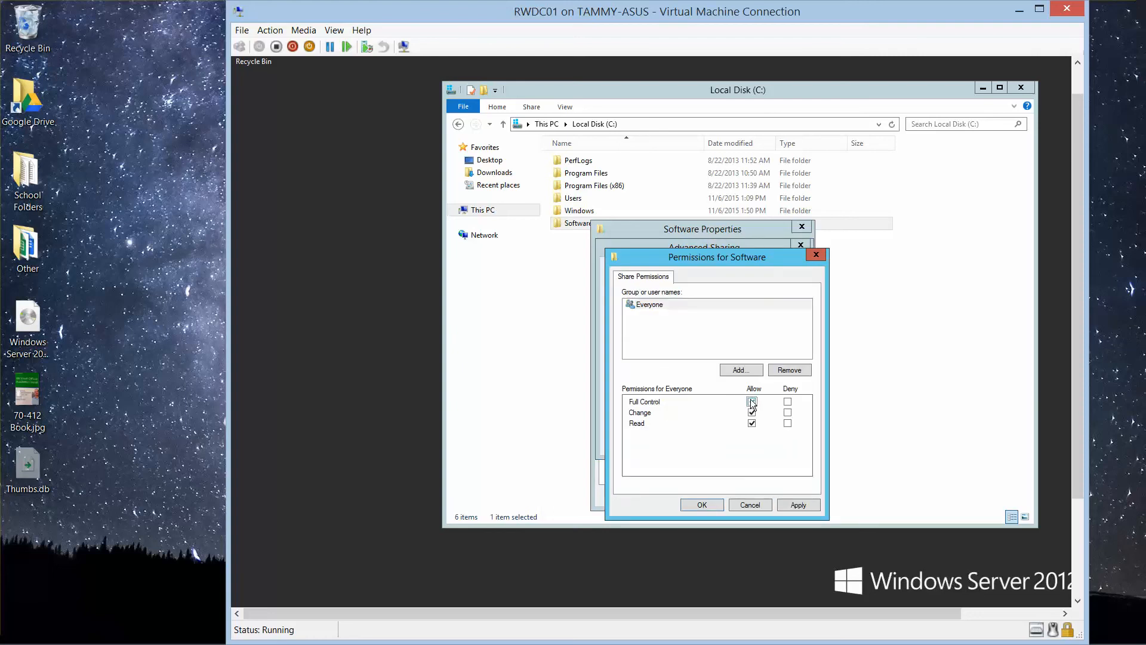
click(797, 504)
click(701, 509)
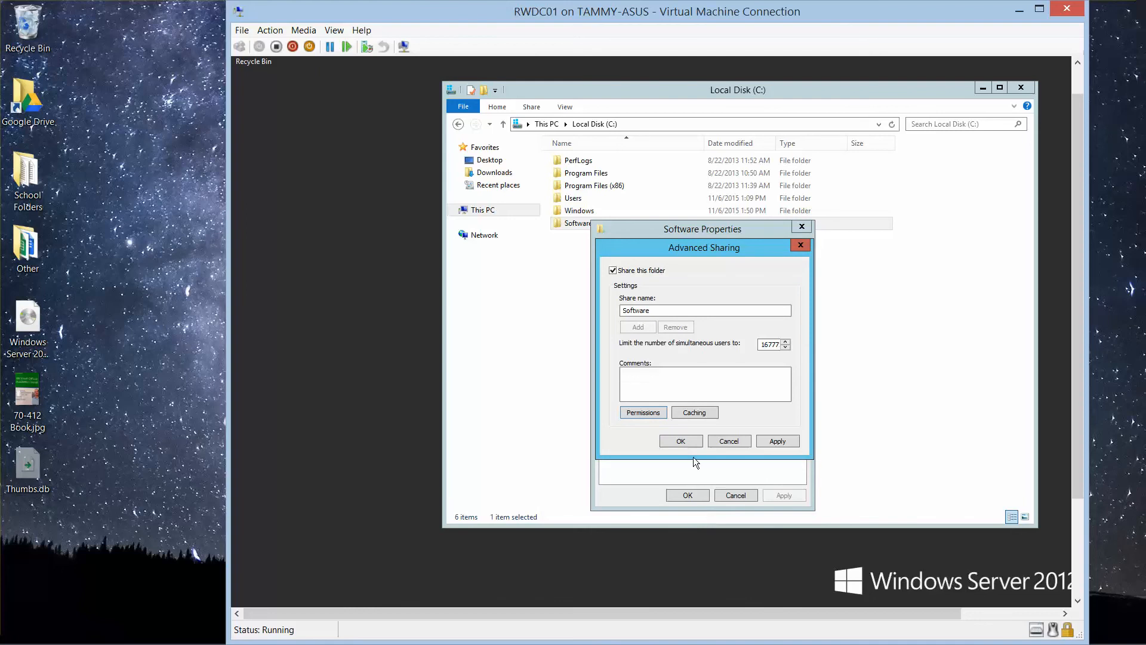
Step: Accept the advanced sharing settings and share the Software folder with Everyone at the Read/Write permission level
click(689, 440)
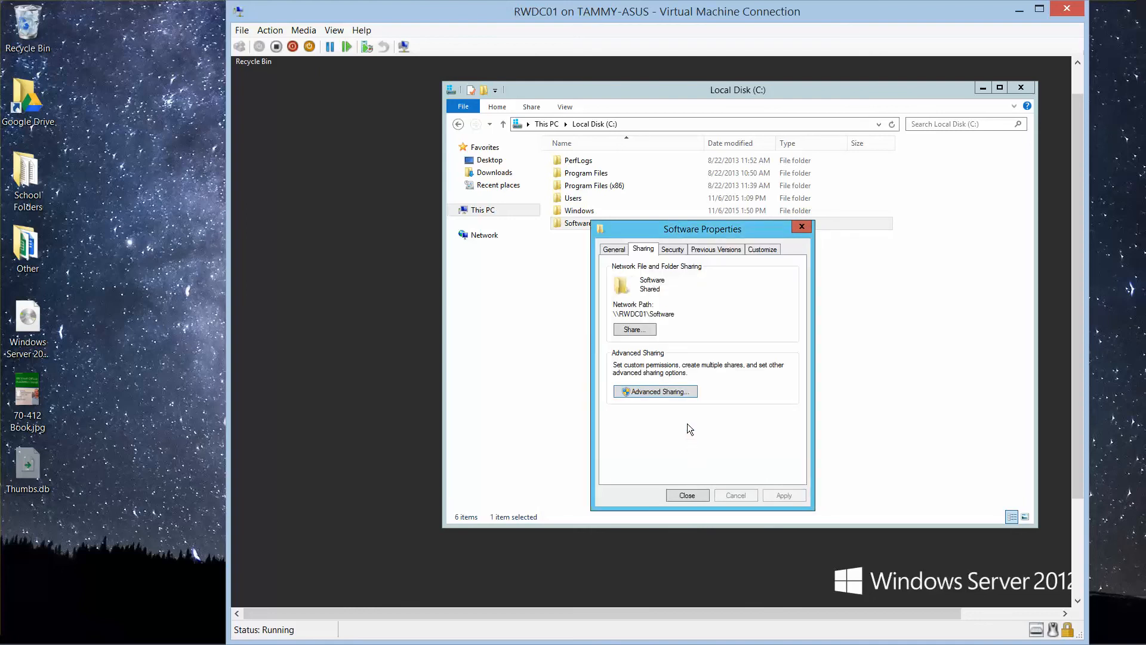
click(635, 330)
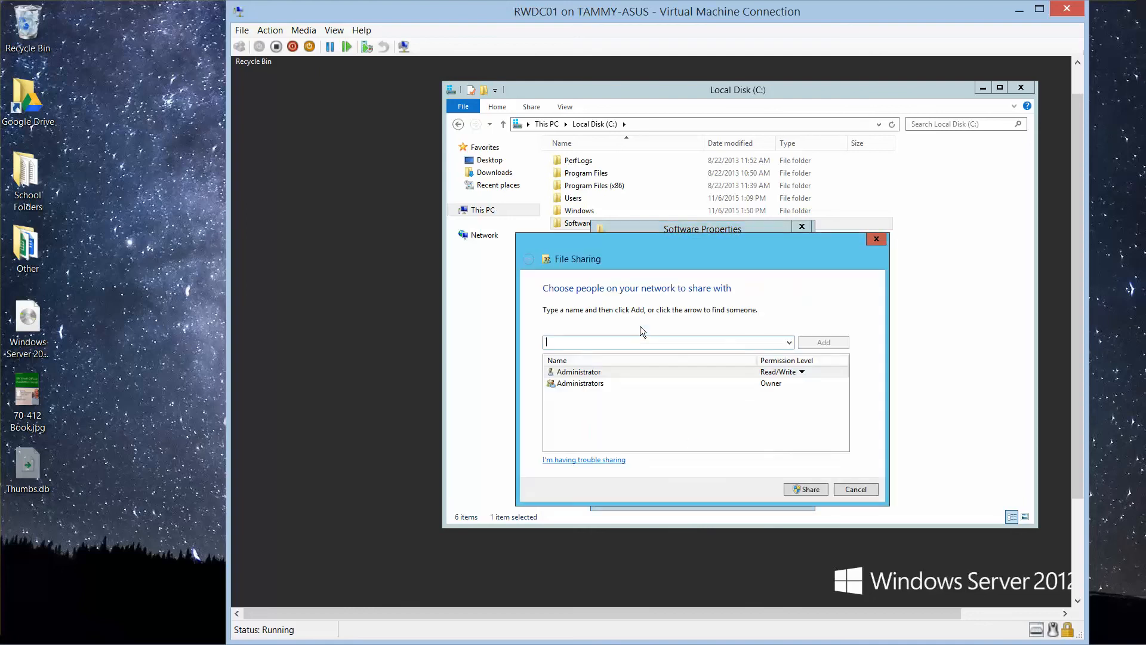
click(789, 343)
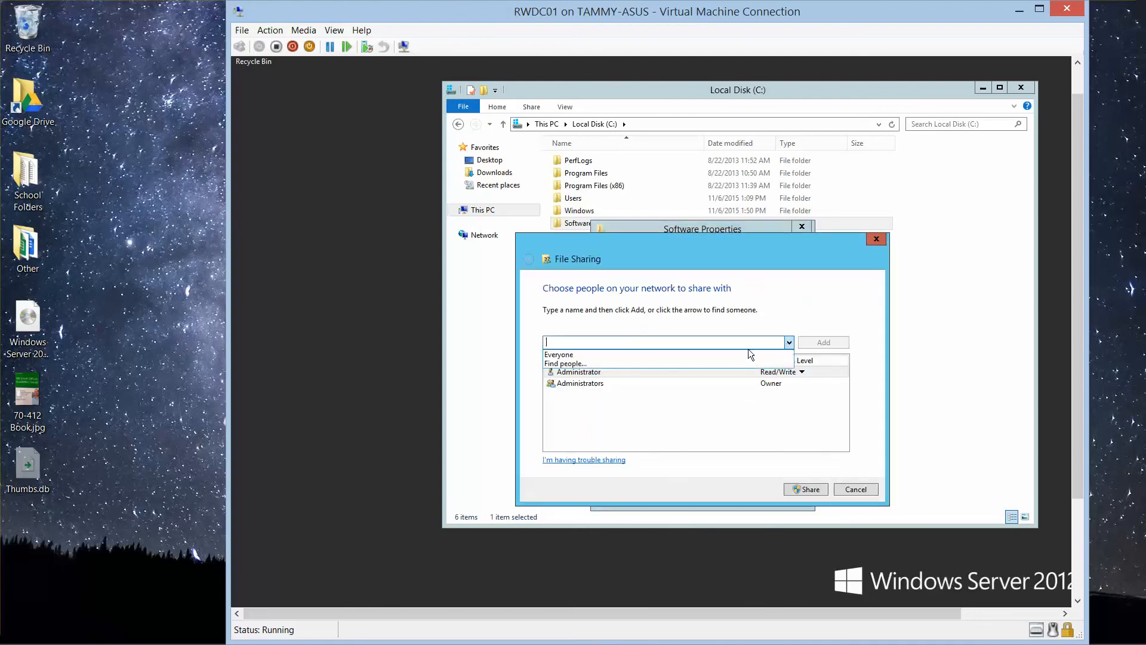
click(660, 353)
click(824, 342)
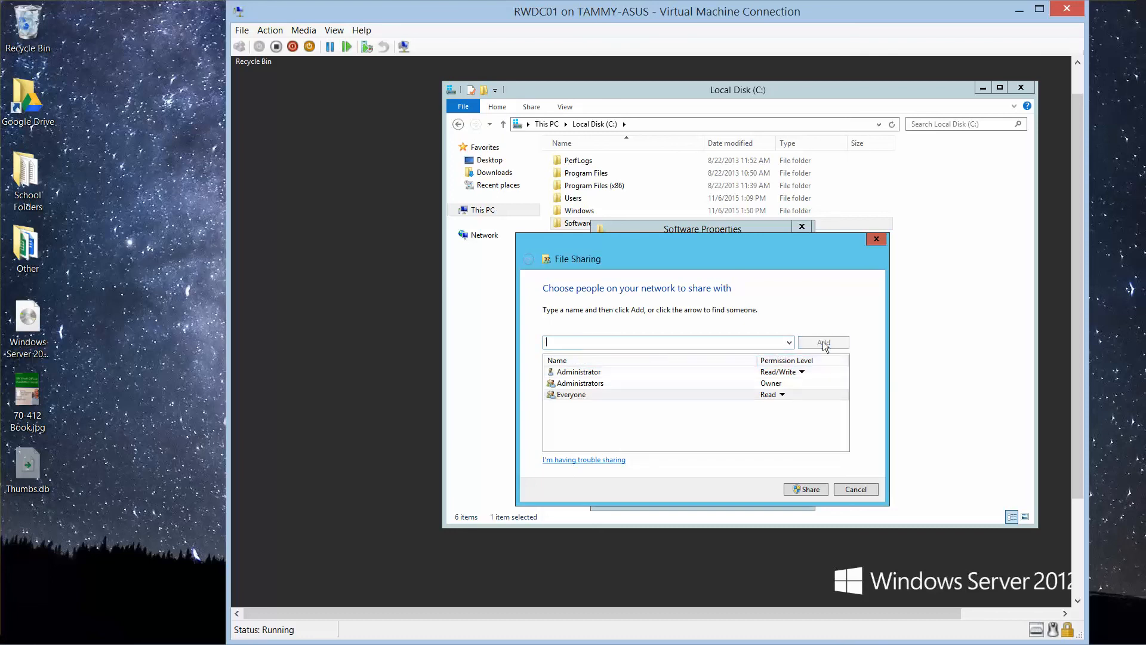
click(783, 396)
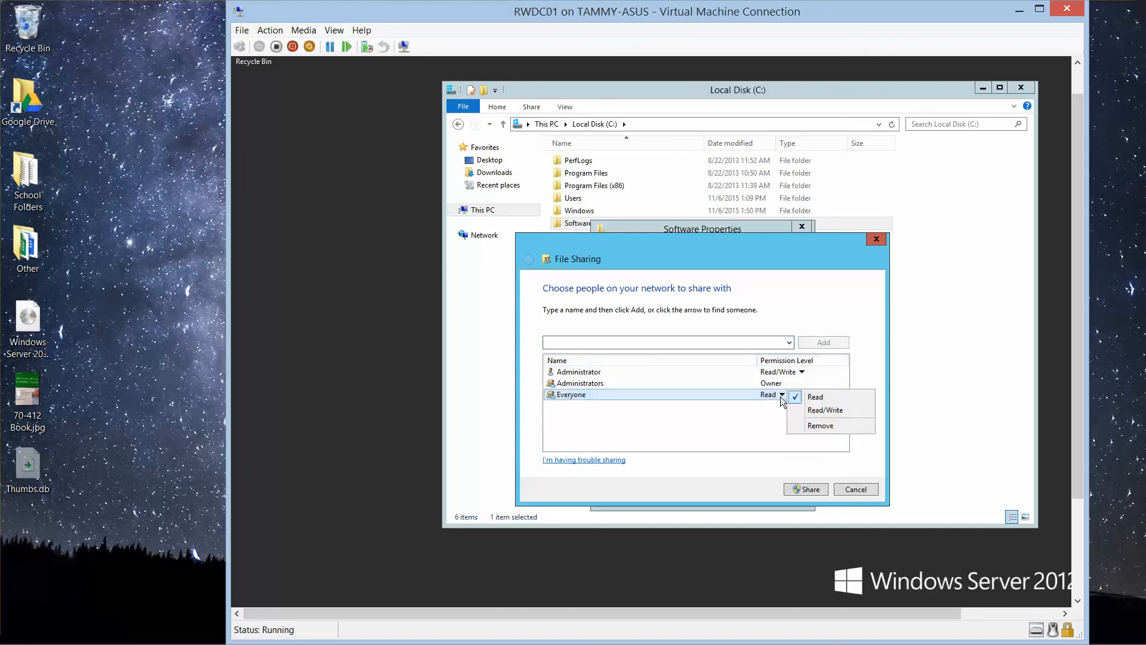
click(811, 409)
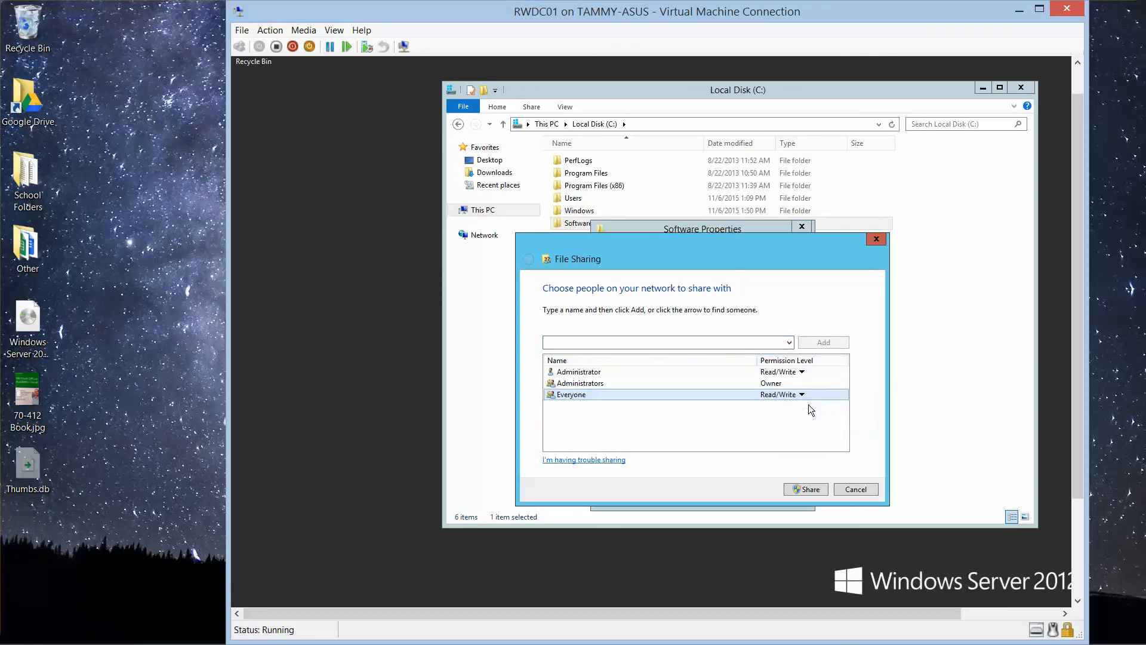
click(810, 487)
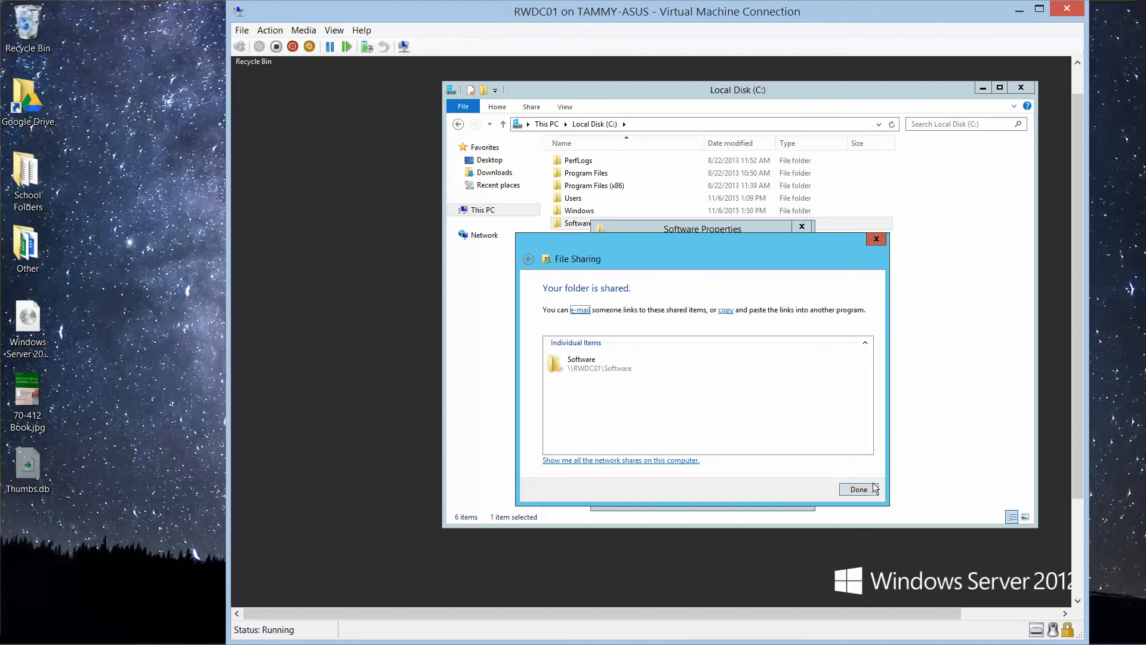
Step: Finish the file sharing wizard and close the Software properties and the Local Disk (C:) window
click(859, 489)
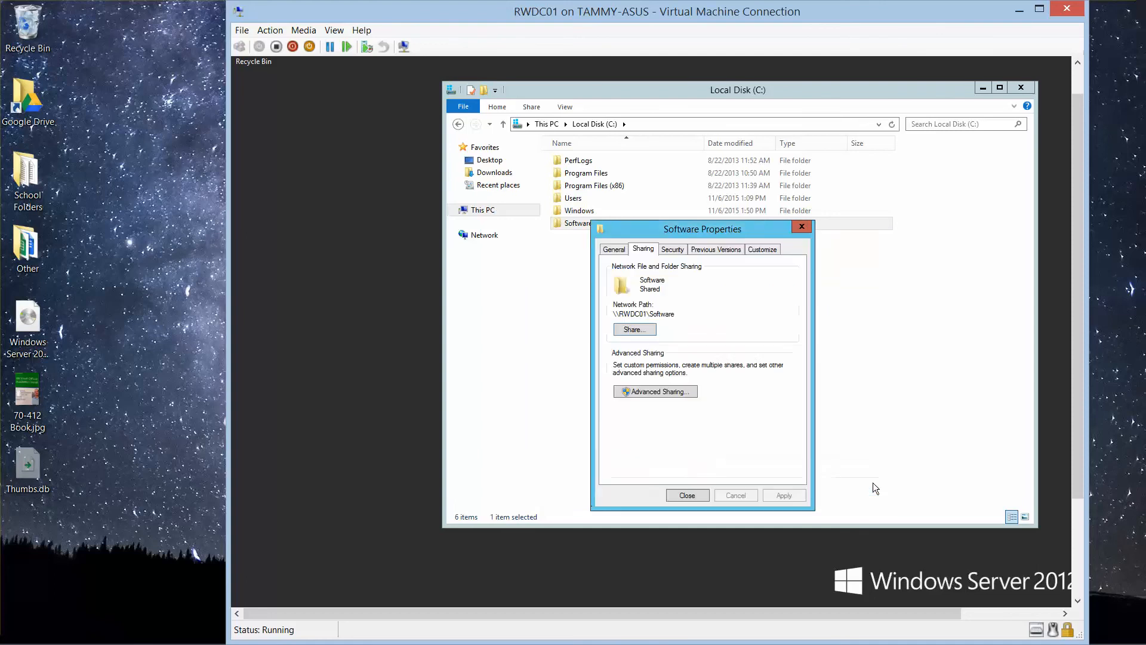
click(694, 495)
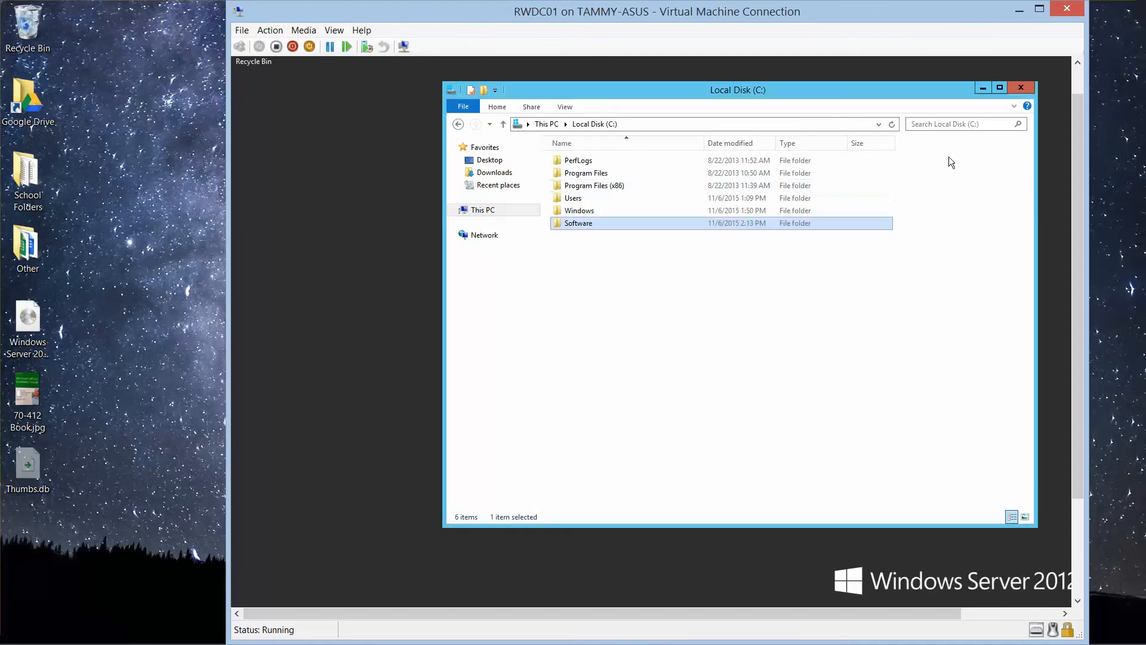
click(1033, 88)
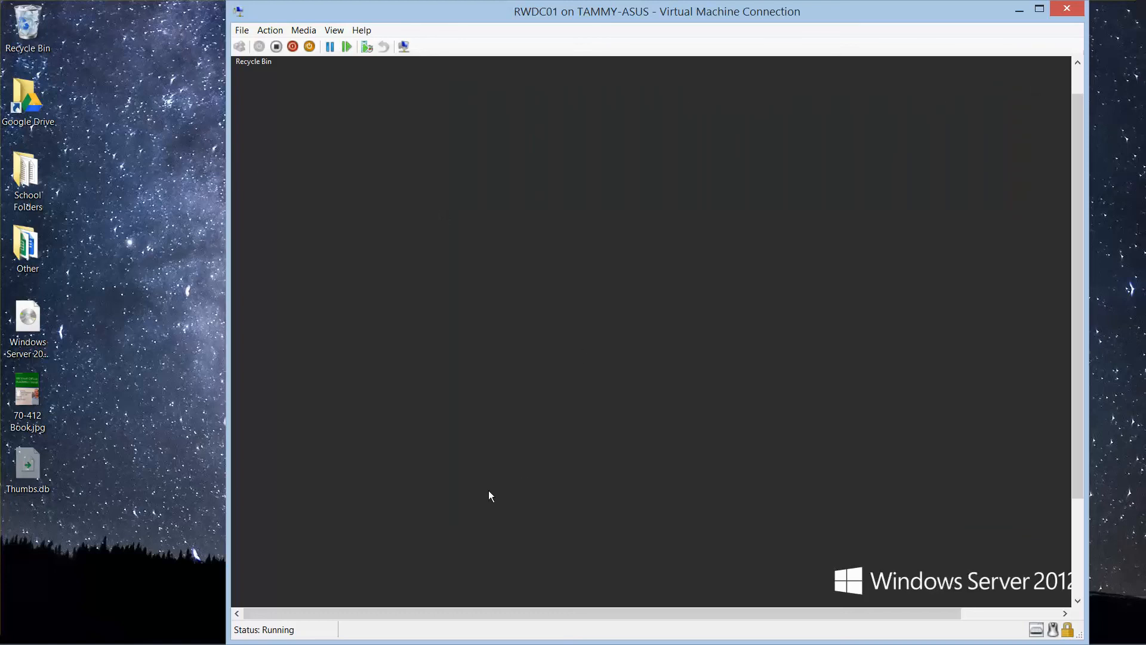
Step: Shut down the operating system of virtual machine RWDC01 from the connection window and confirm the shutdown
drag(1083, 481, 1072, 437)
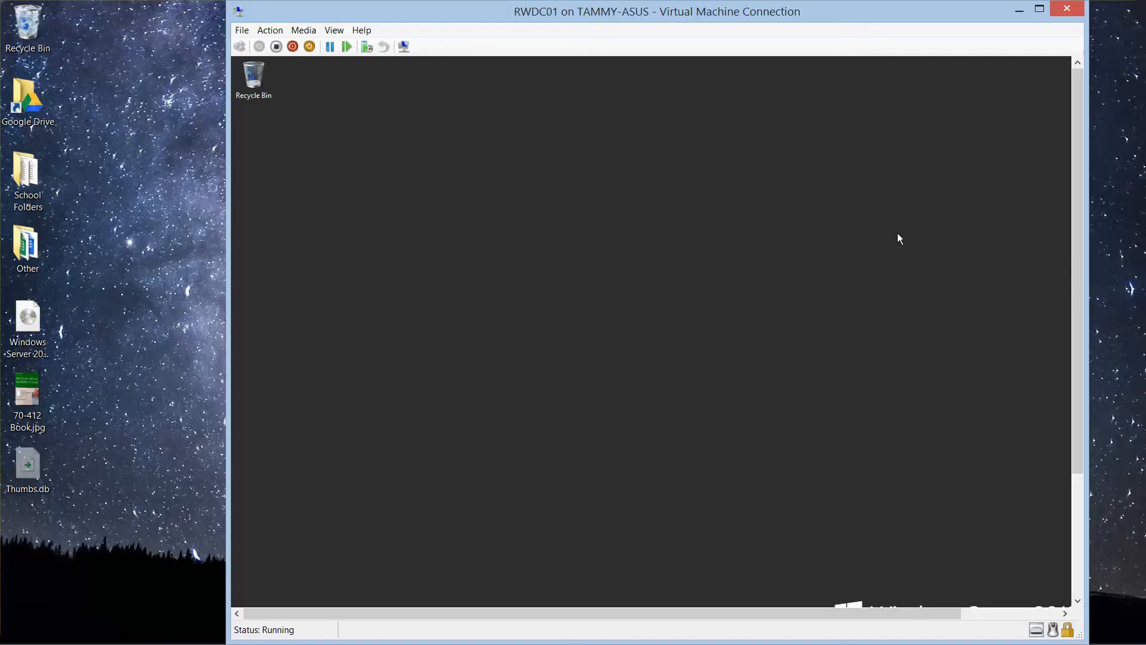
click(244, 31)
mouse_move(266, 31)
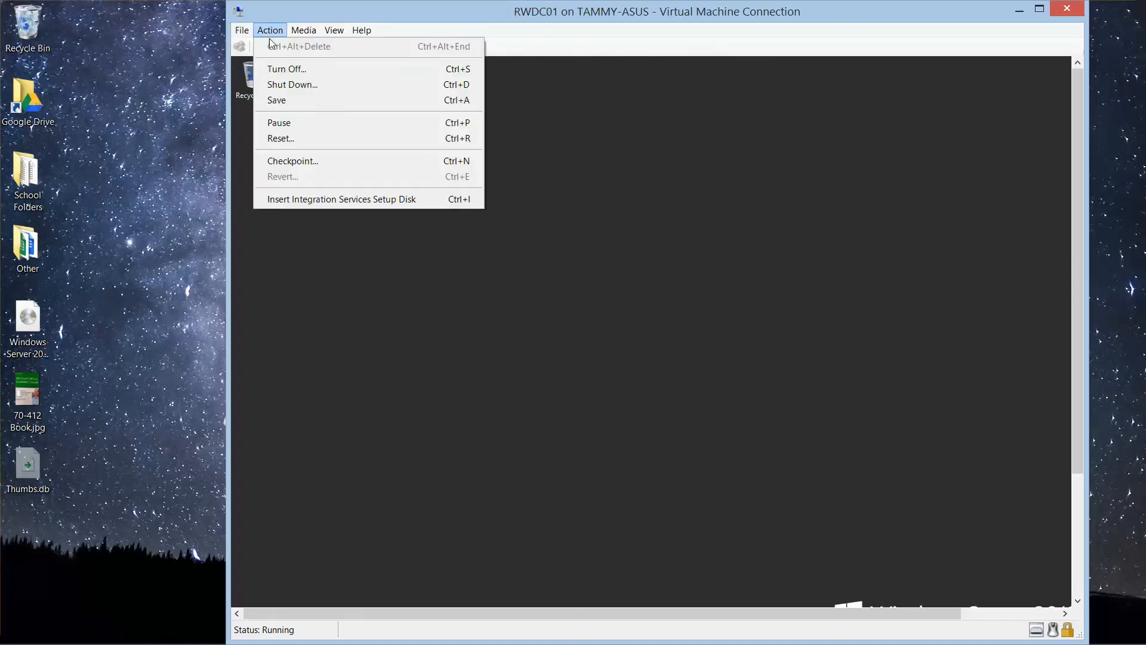
click(296, 85)
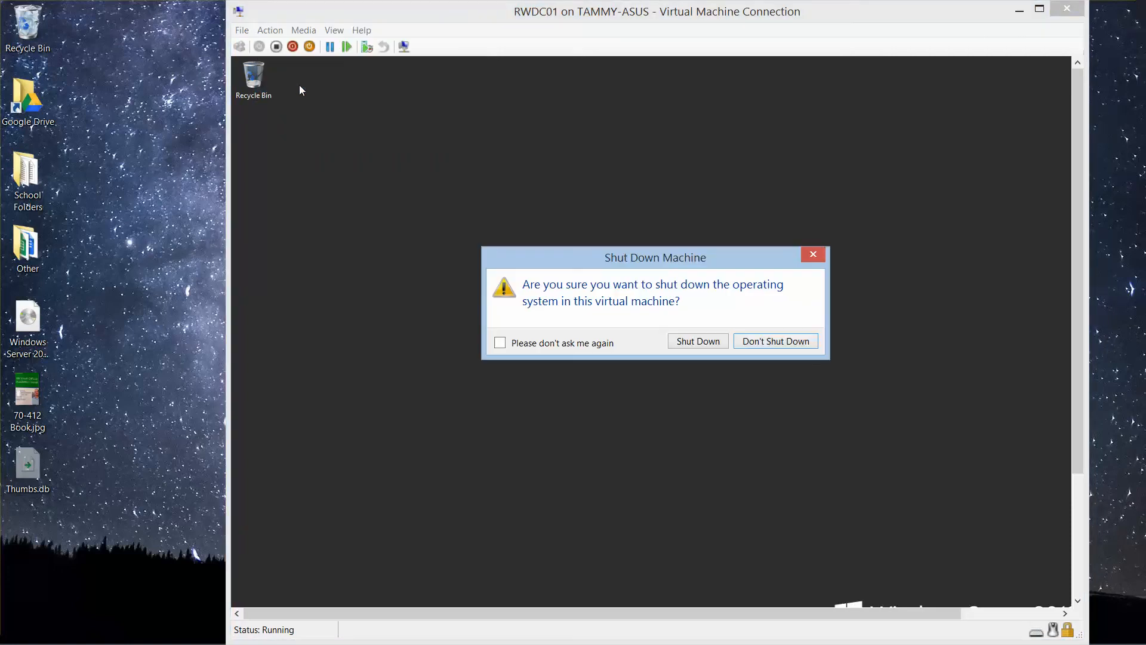
click(706, 339)
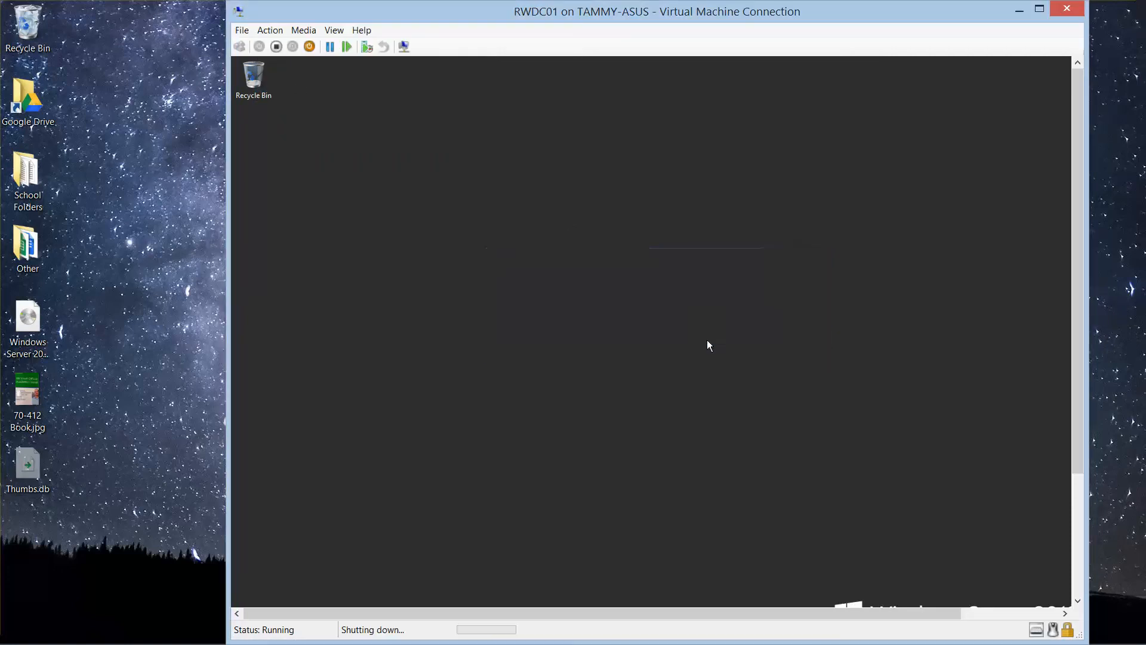
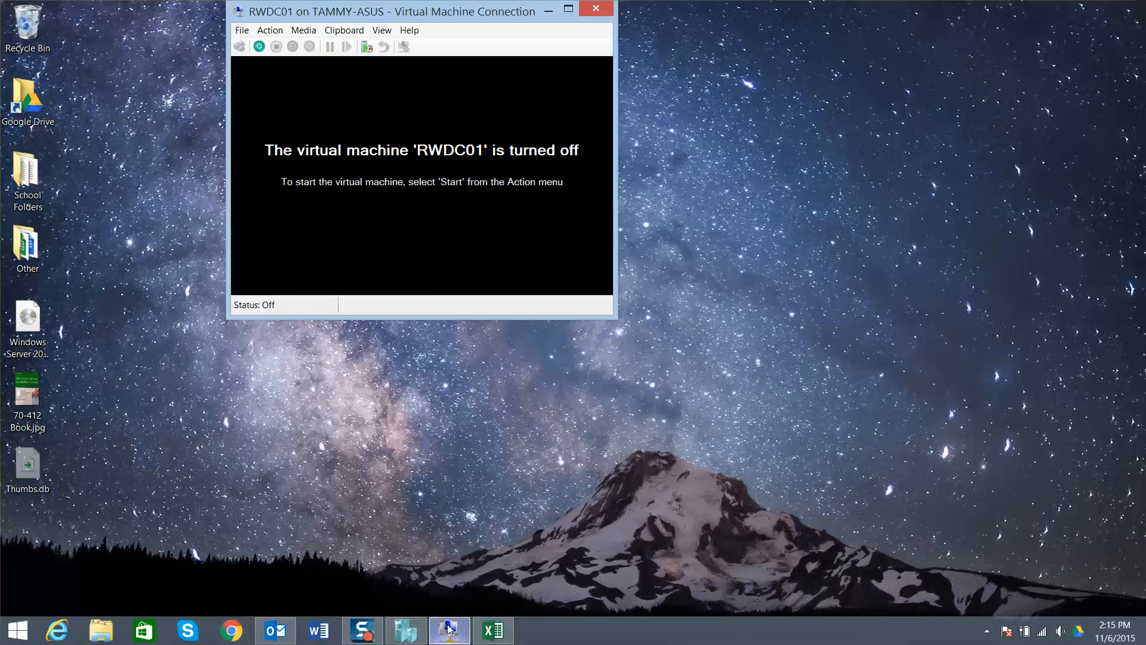
Step: Switch to Hyper-V Manager and create a new private virtual switch in the Virtual Switch Manager
click(406, 633)
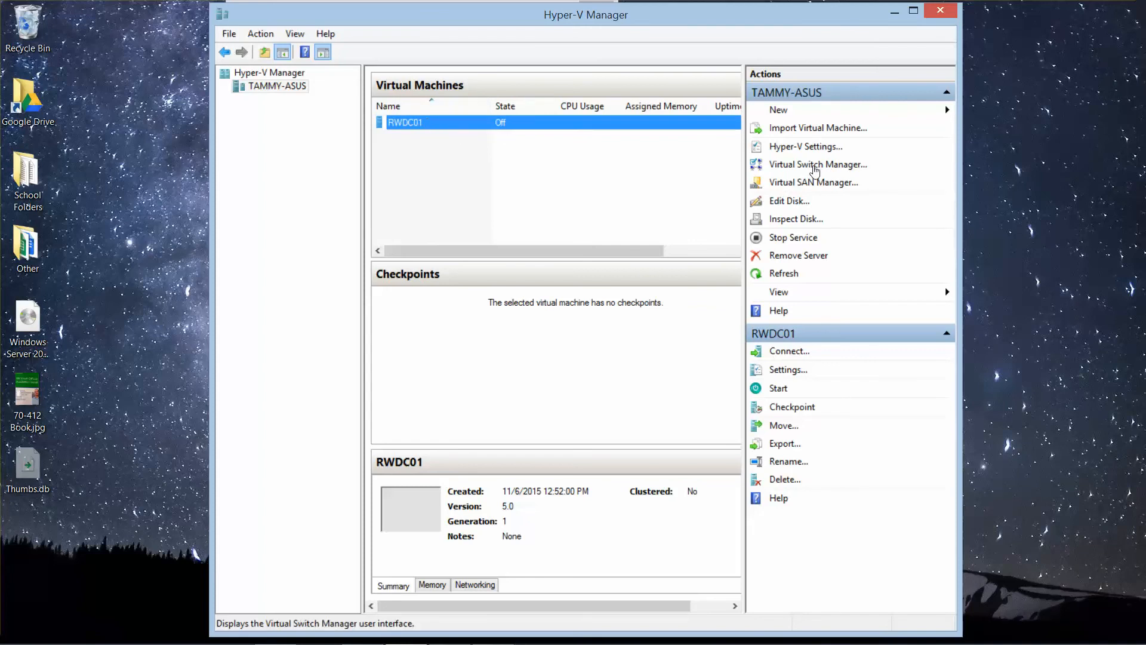
click(815, 171)
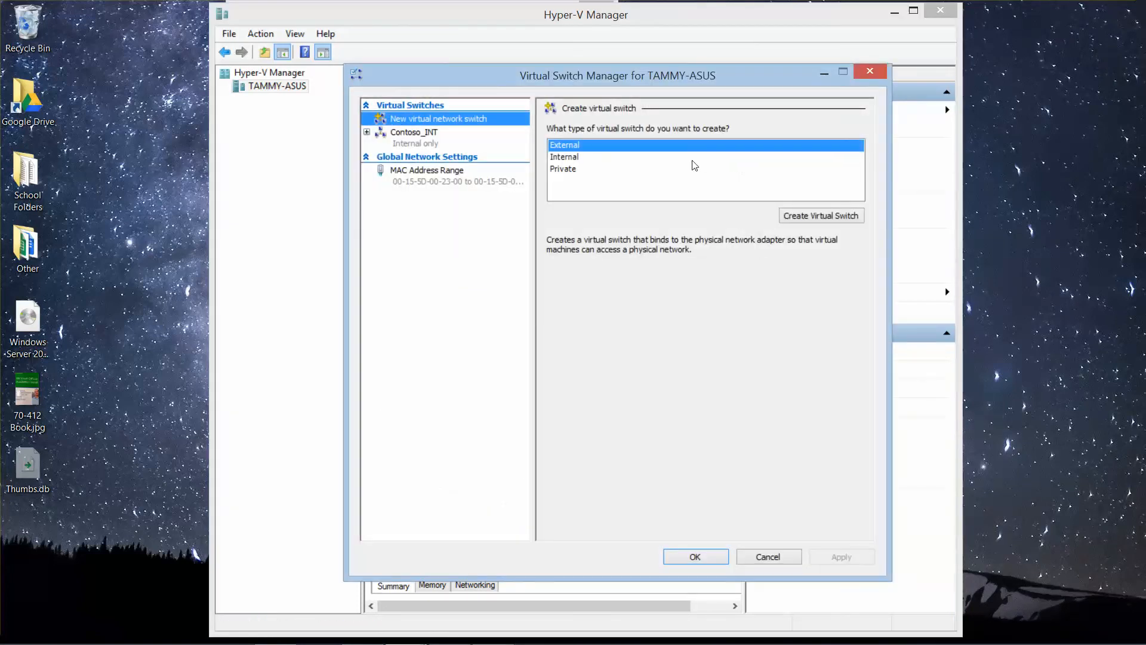
click(577, 169)
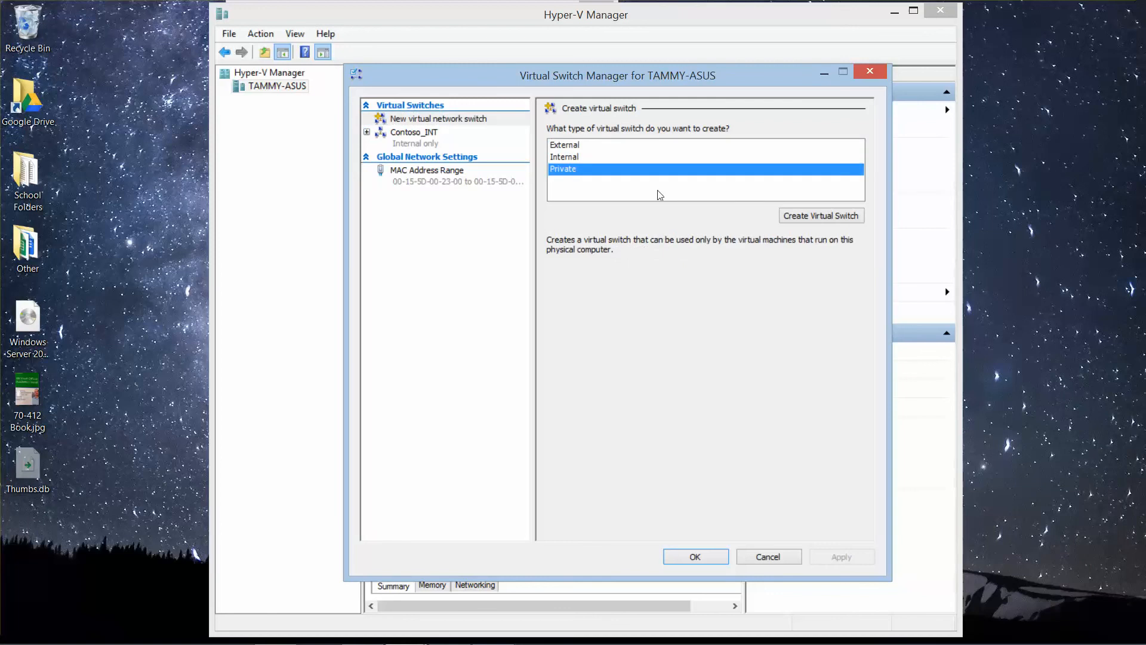
click(797, 216)
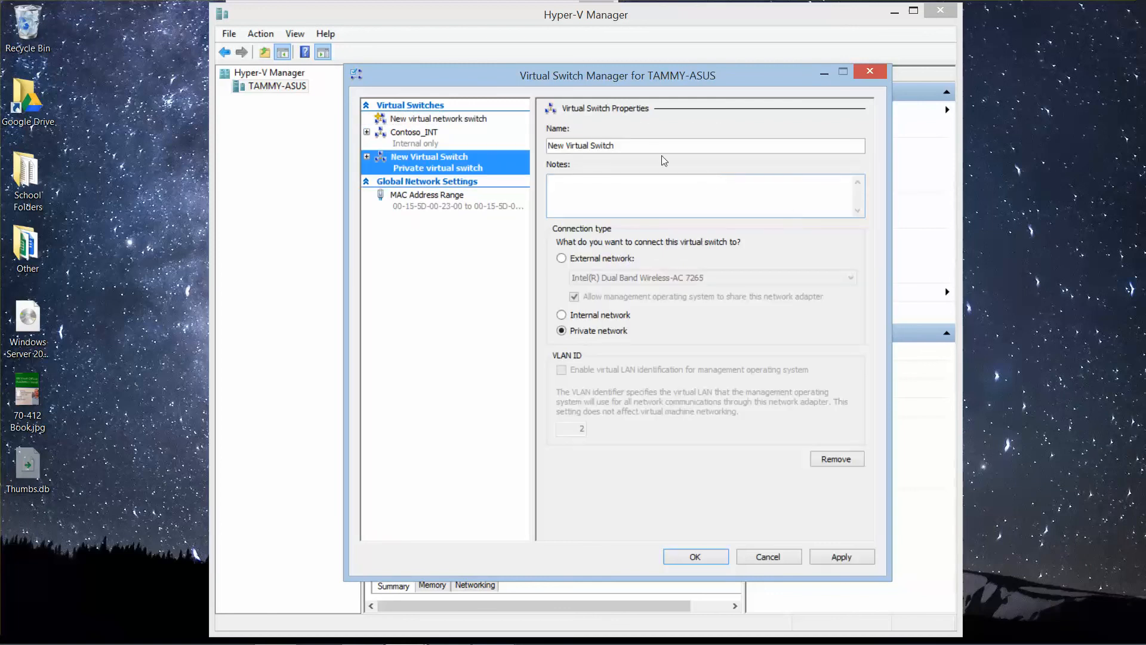
Step: Name the new private switch Contoso_PRV, apply it and close the Virtual Switch Manager
drag(618, 146, 437, 158)
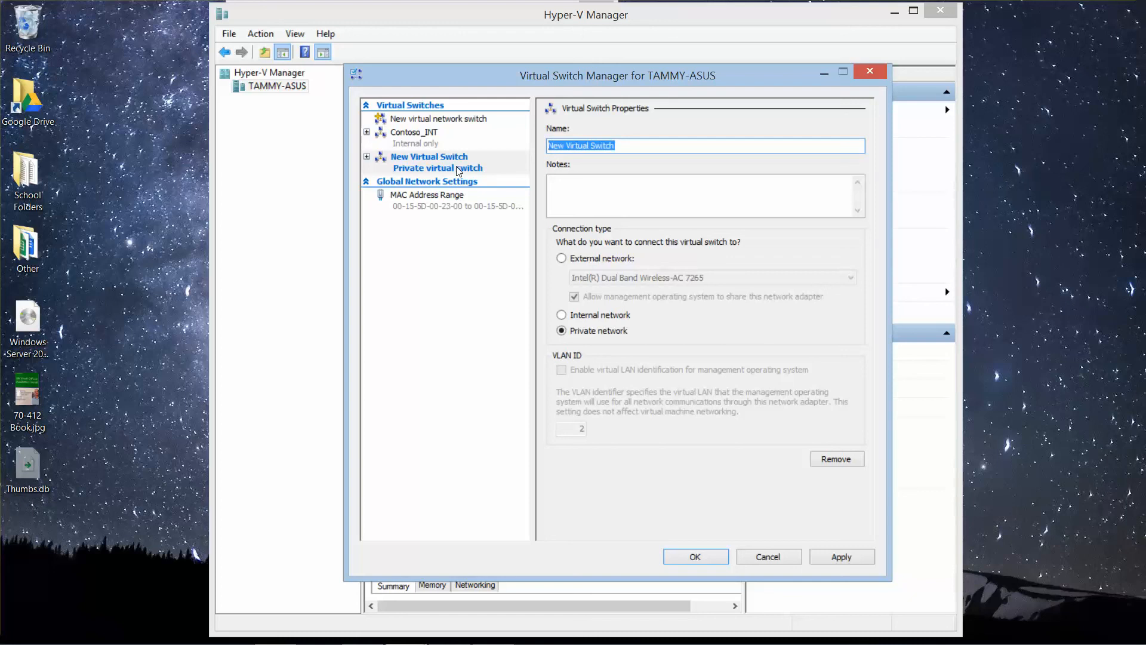
text(Contono)
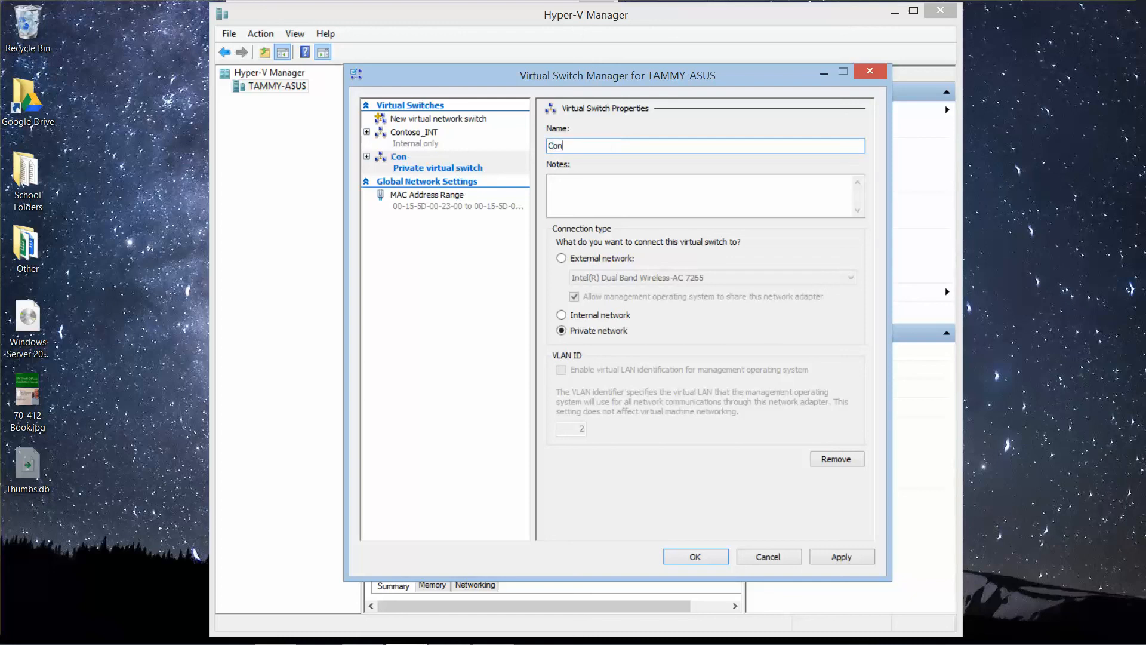
key(BackSpace)
key(BackSpace)
text(so)
key(BackSpace)
text(o_PRV)
click(836, 555)
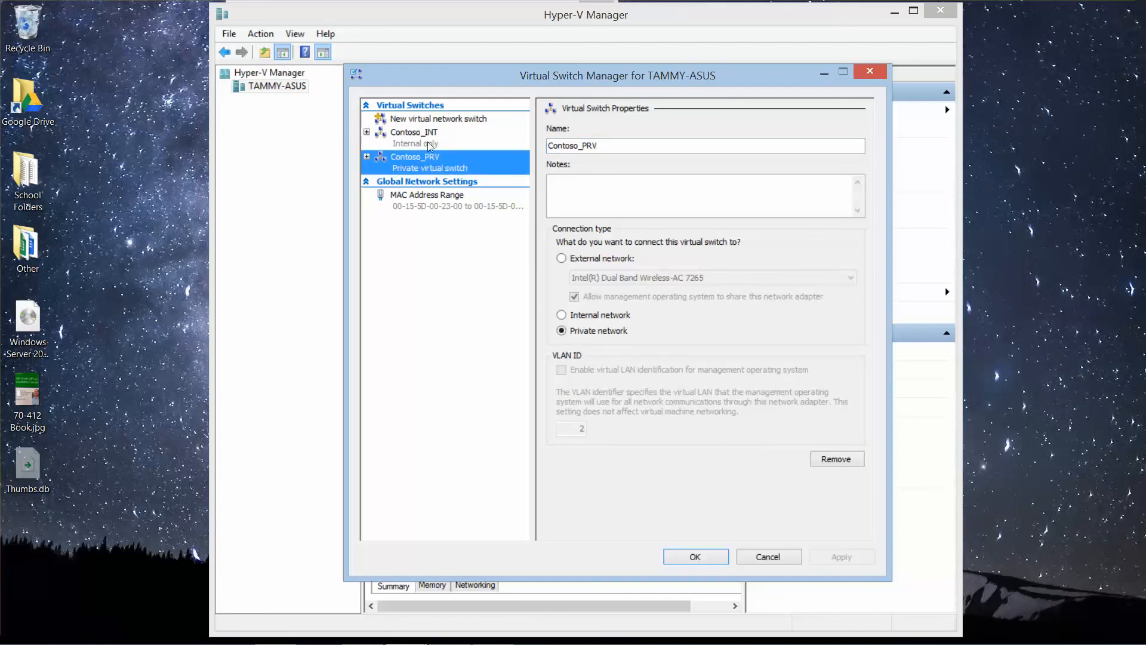
click(710, 559)
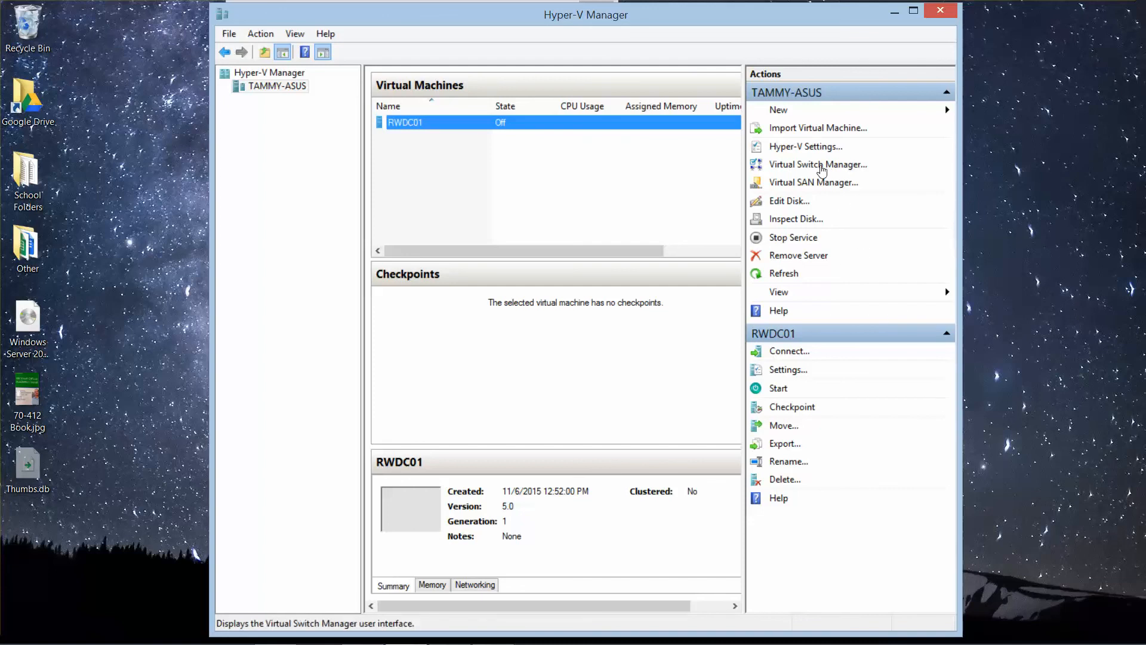
Step: Review the properties of the Contoso_INT and Contoso_PRV switches in the Virtual Switch Manager and close it
click(822, 166)
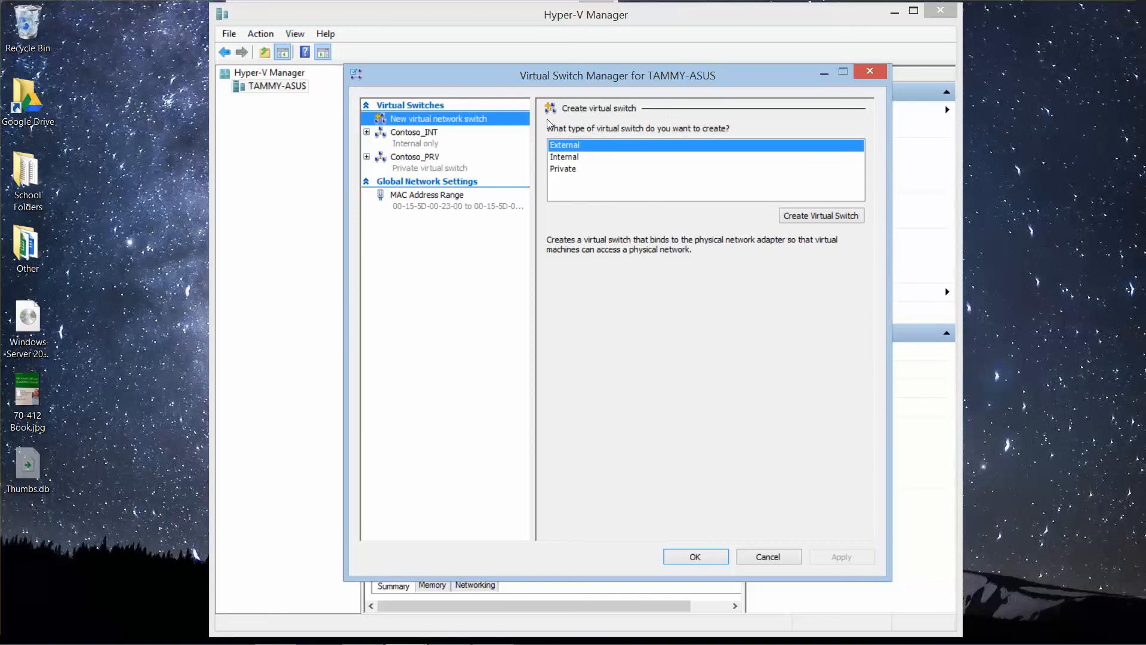
click(415, 138)
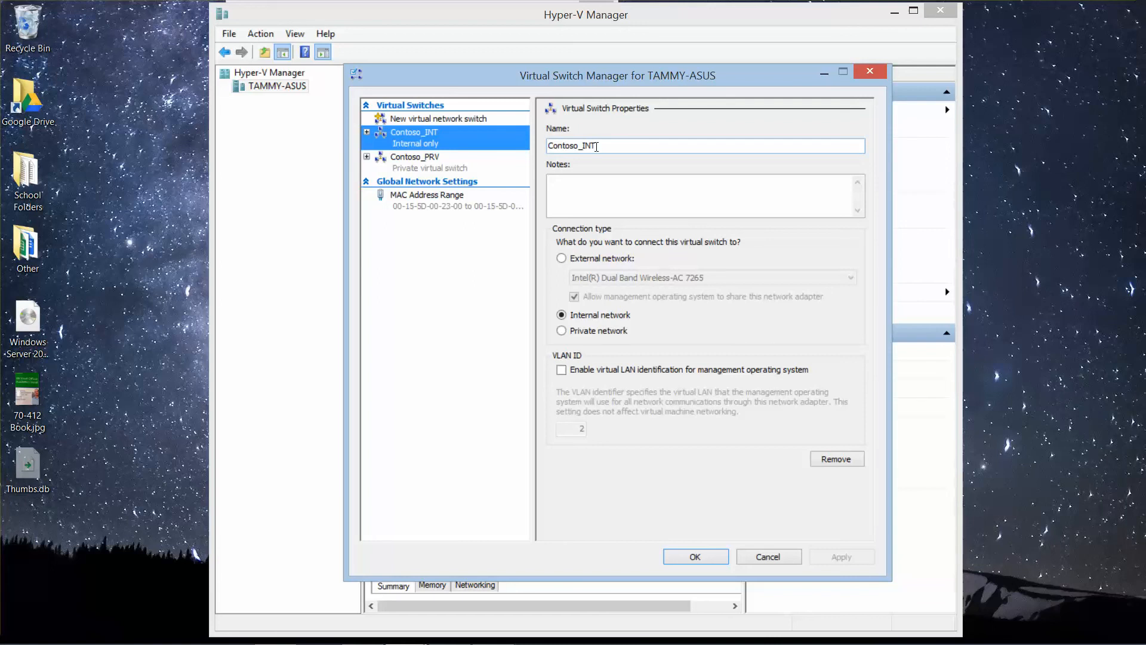
click(450, 173)
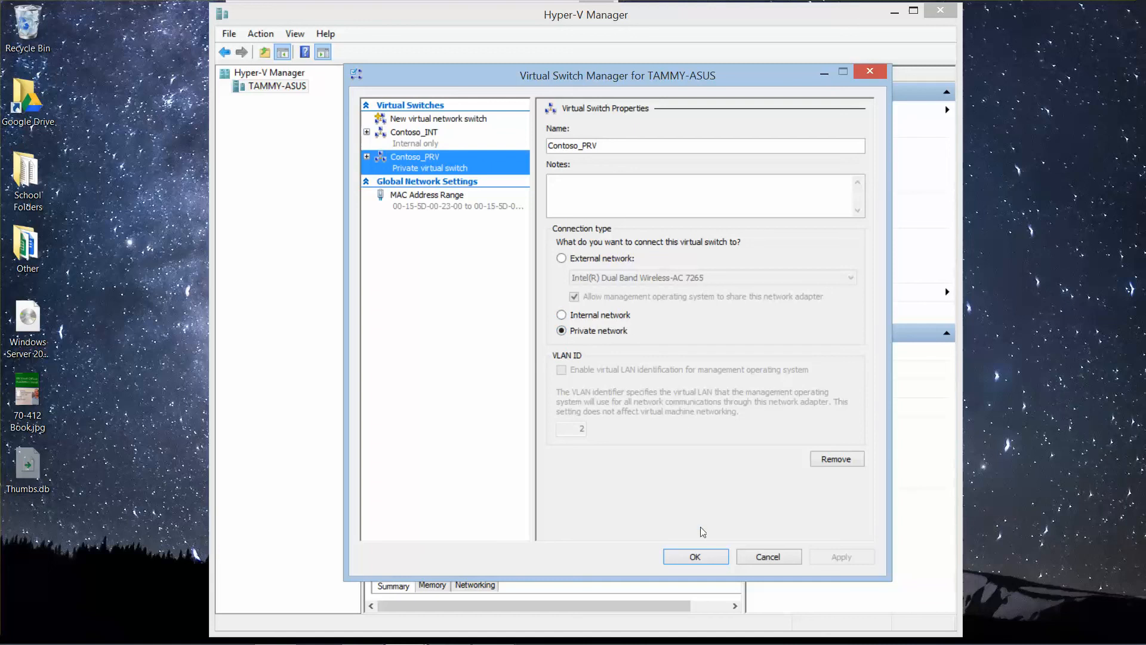
click(695, 556)
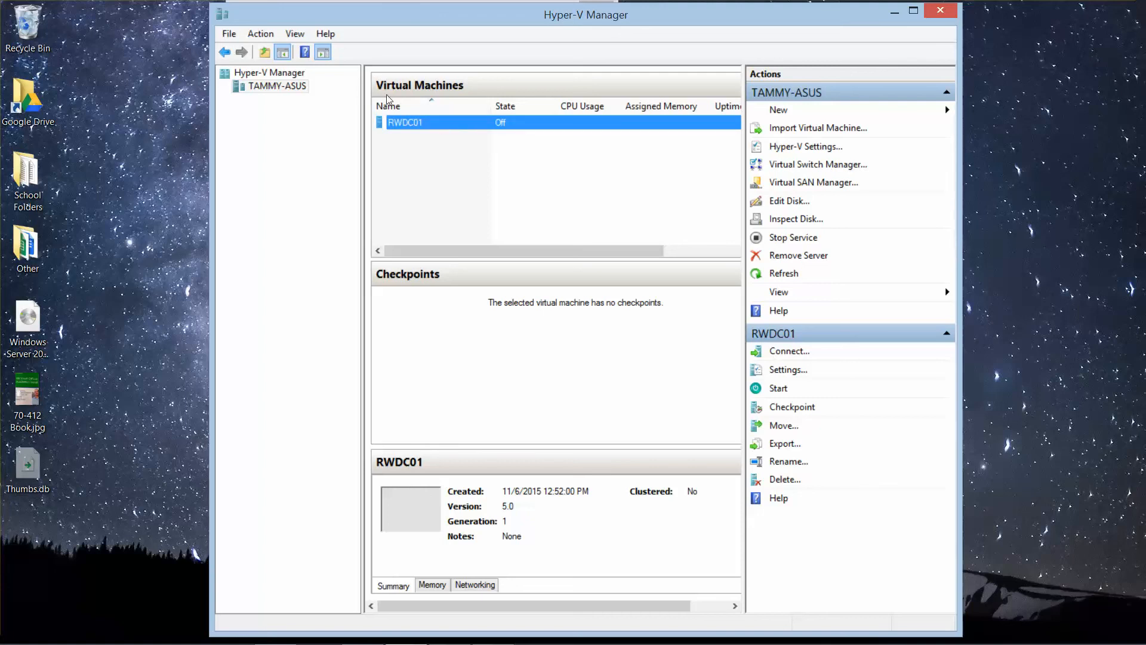
Step: Start creating a new virtual machine on the Hyper-V host and name it Server01
click(258, 34)
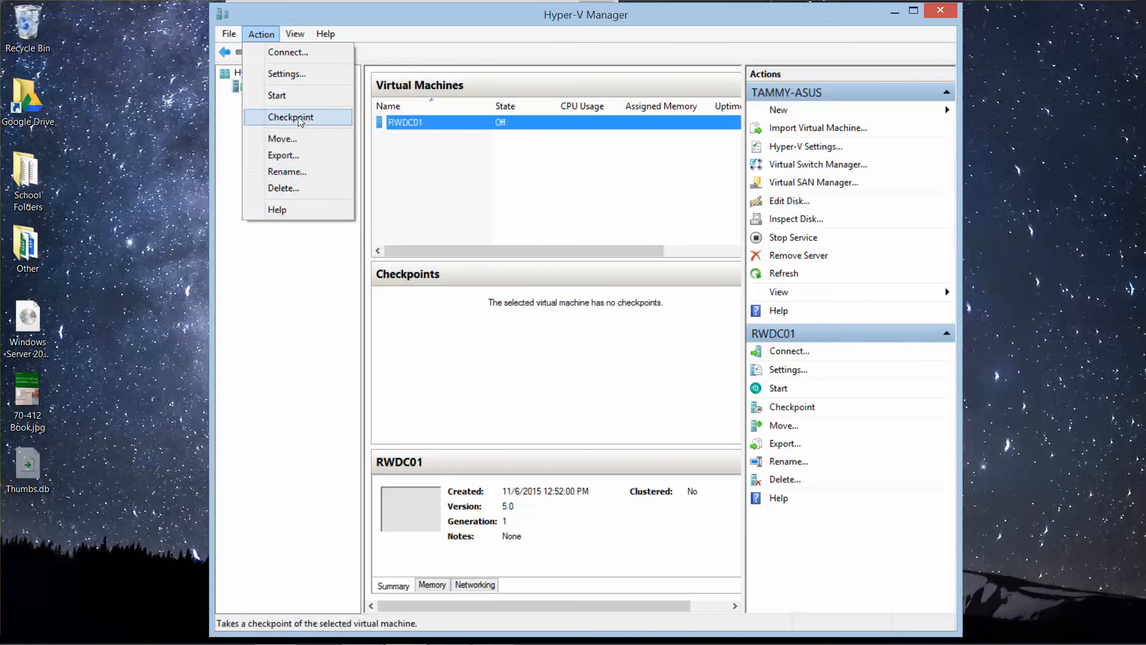
mouse_move(288, 37)
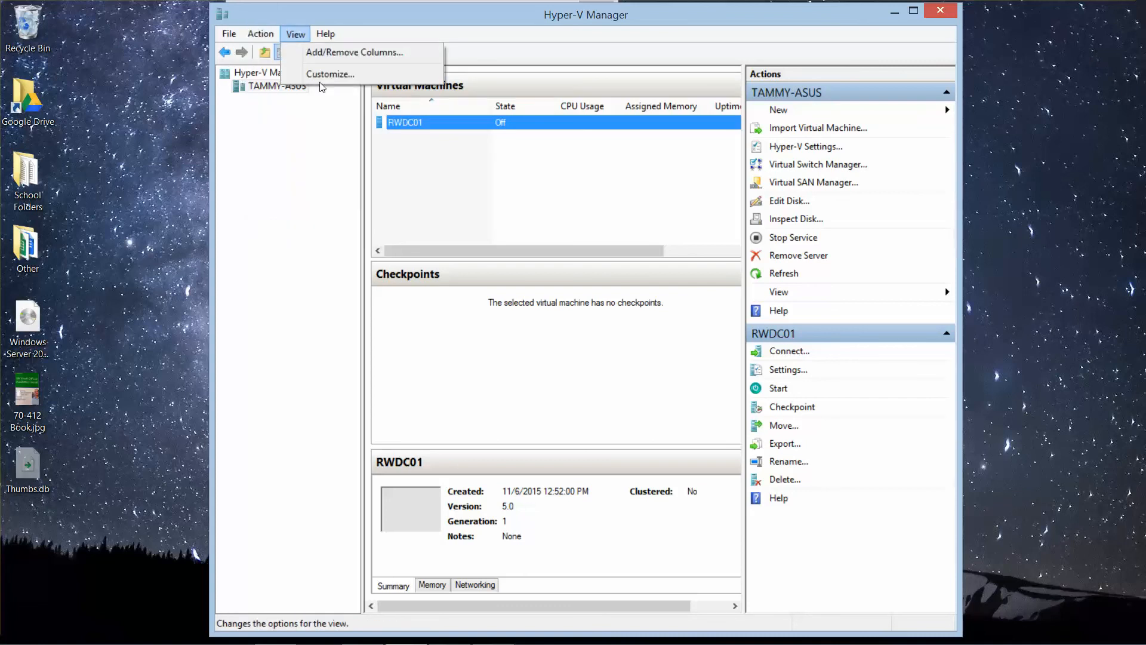
click(264, 87)
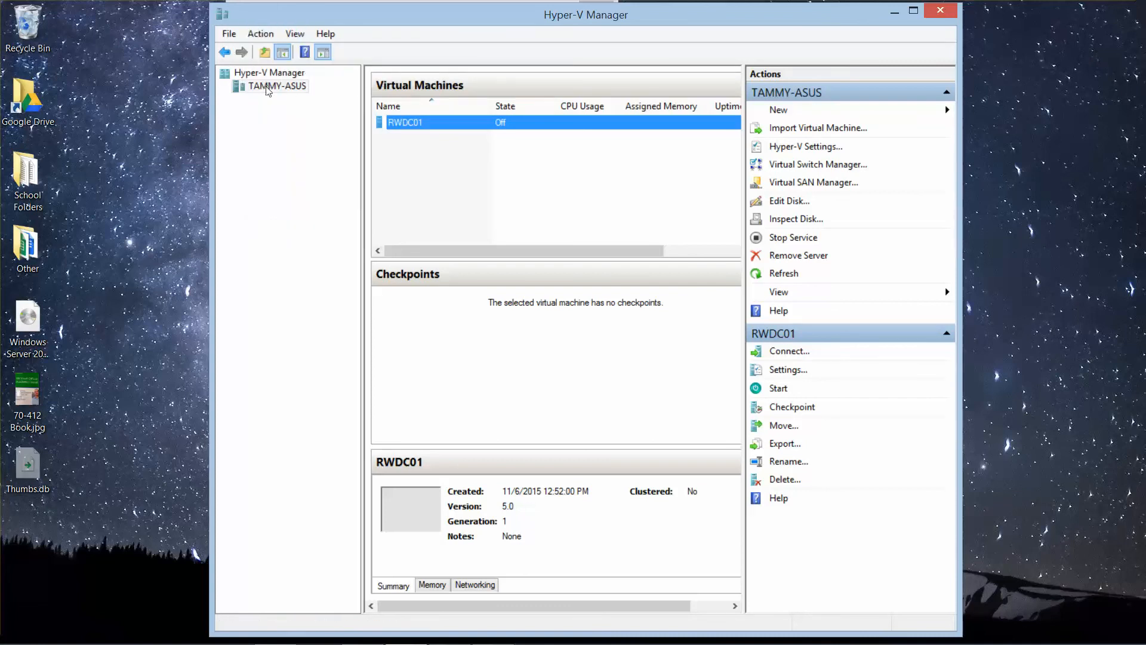
click(264, 86)
right_click(267, 86)
mouse_move(291, 95)
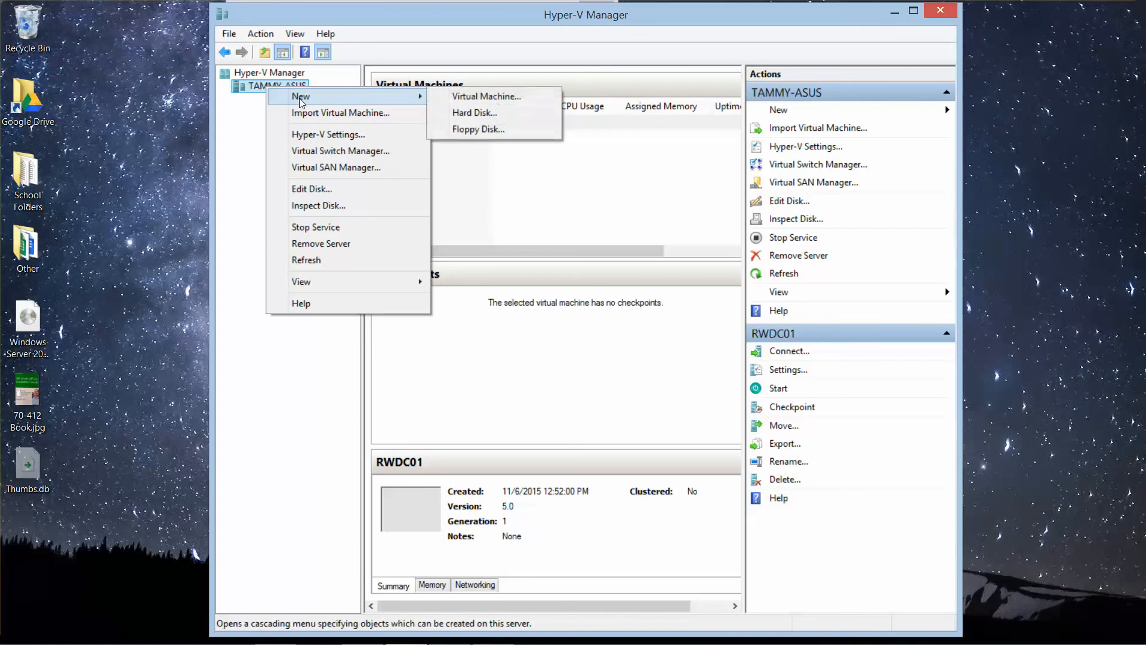
click(458, 100)
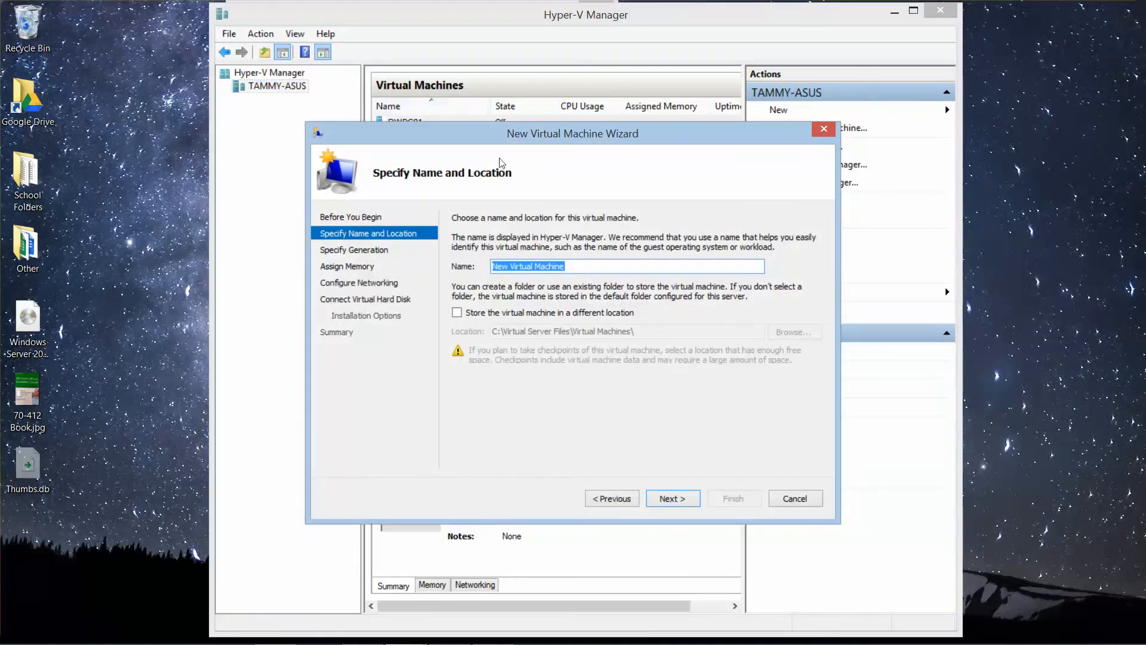
text(Server01)
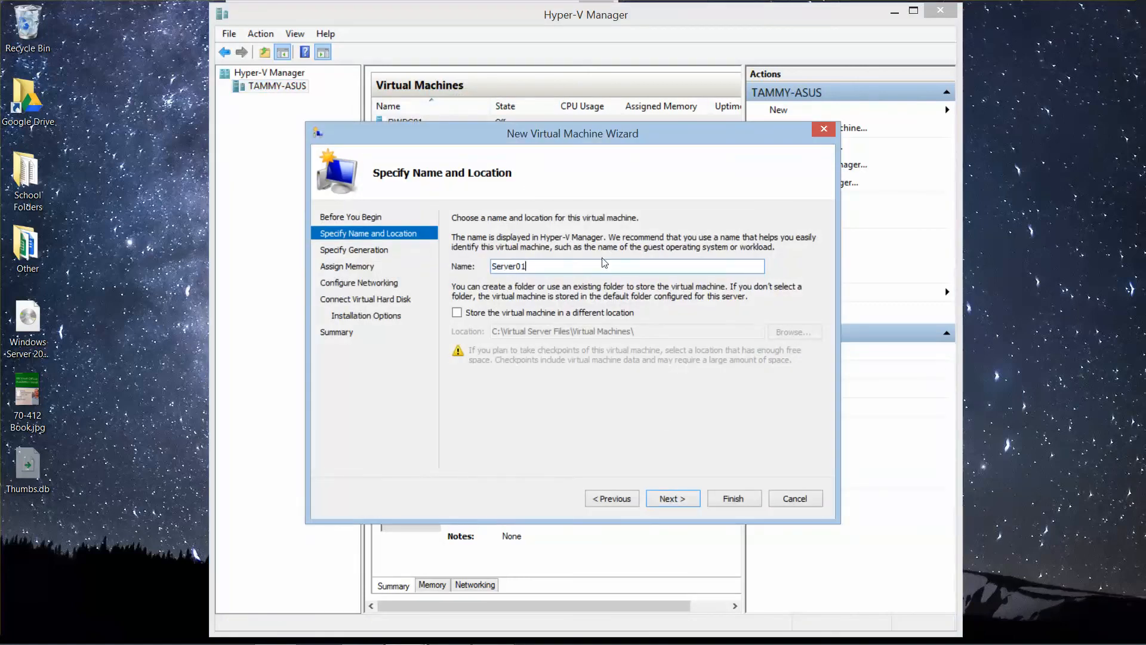
click(673, 499)
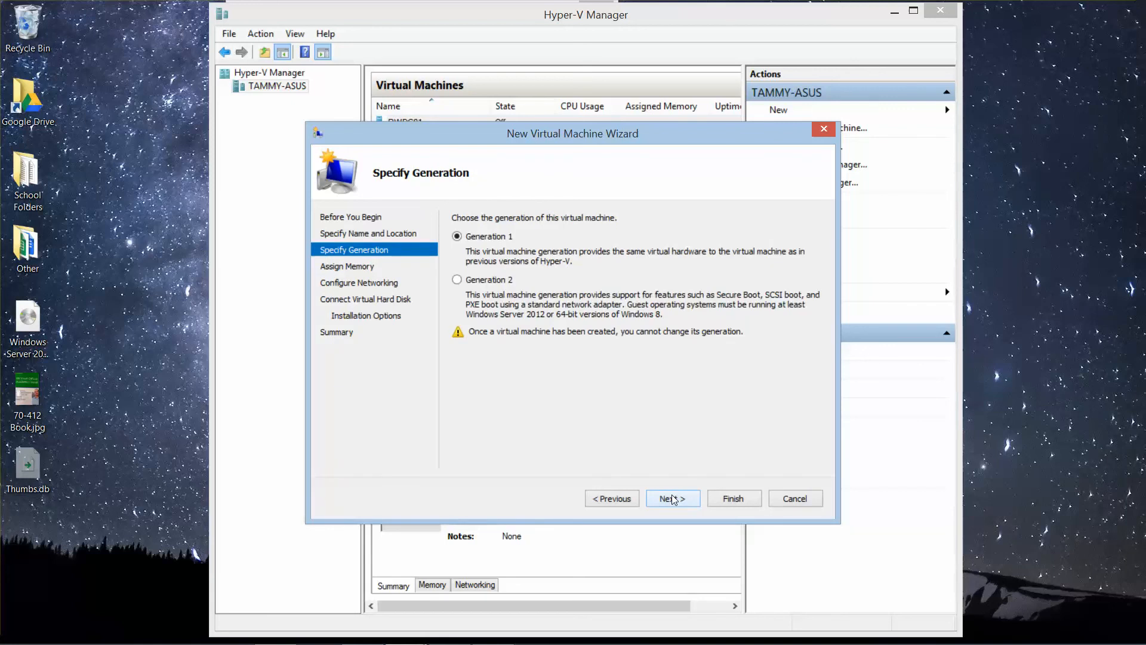
Step: Keep Generation 1 for the virtual machine, set its startup memory to 2048 MB and enable Dynamic Memory
click(673, 498)
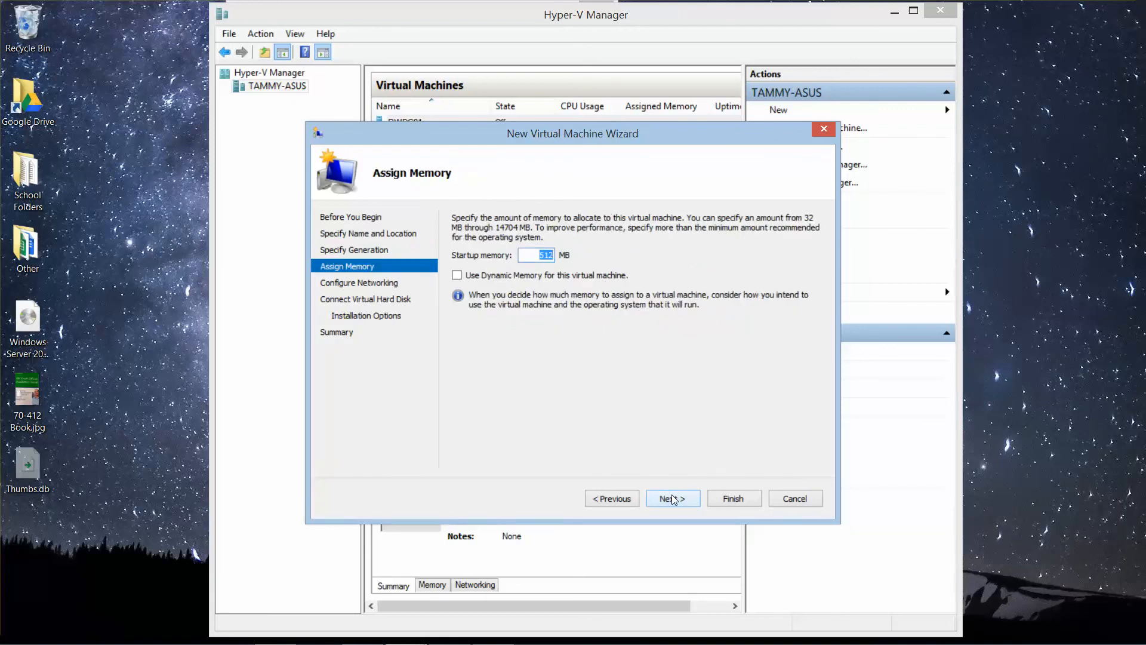
text(2048)
click(457, 276)
click(678, 497)
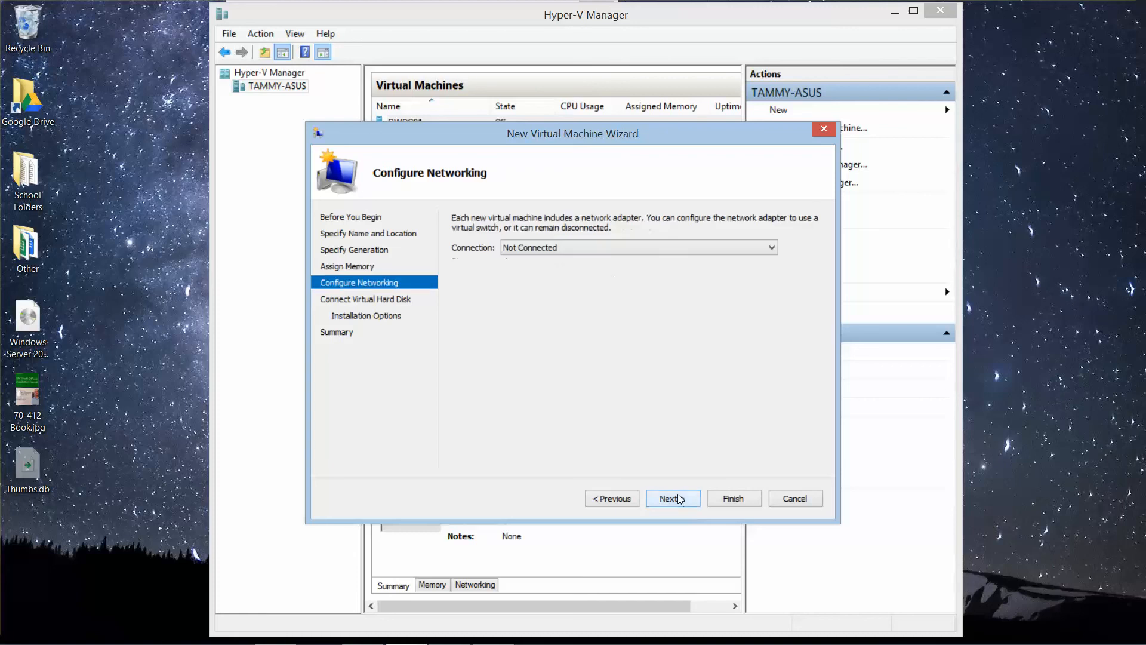
Step: Connect the virtual machine to the Contoso_INT switch and set its new virtual hard disk size to 60 GB
click(634, 250)
click(633, 271)
click(678, 498)
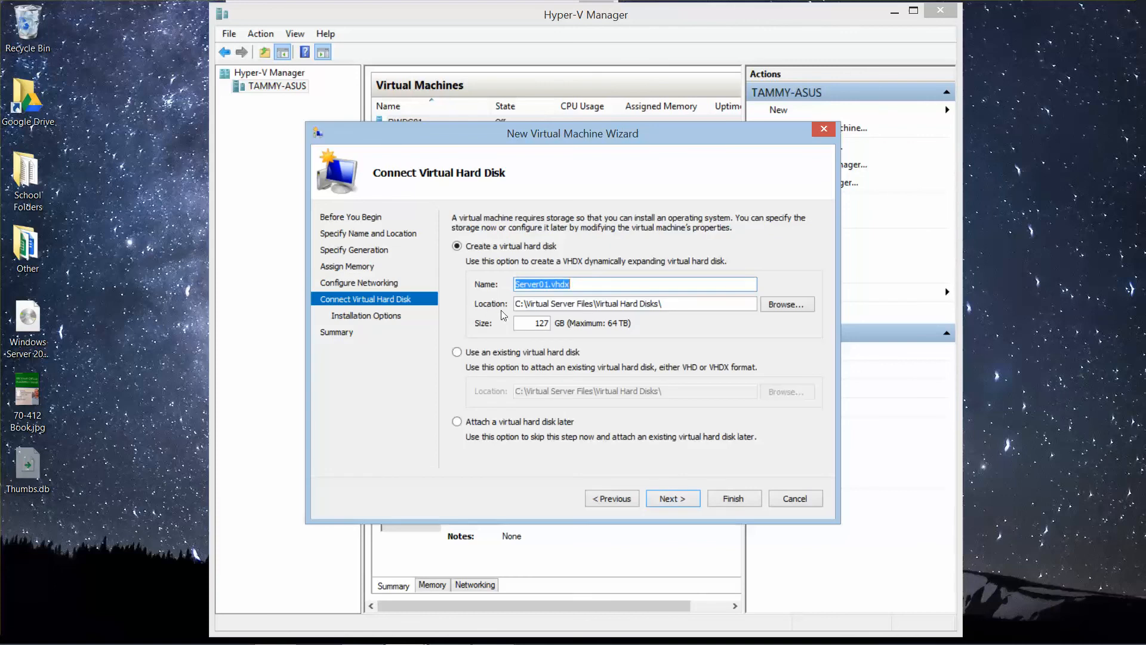
drag(528, 321, 565, 323)
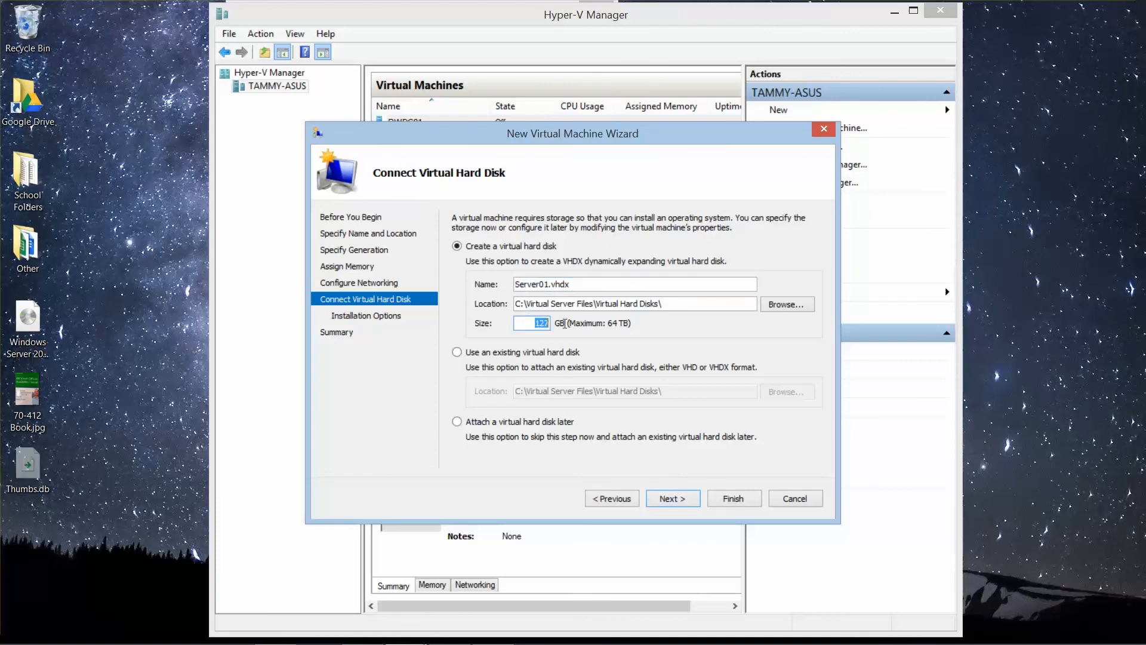
text(60)
click(670, 499)
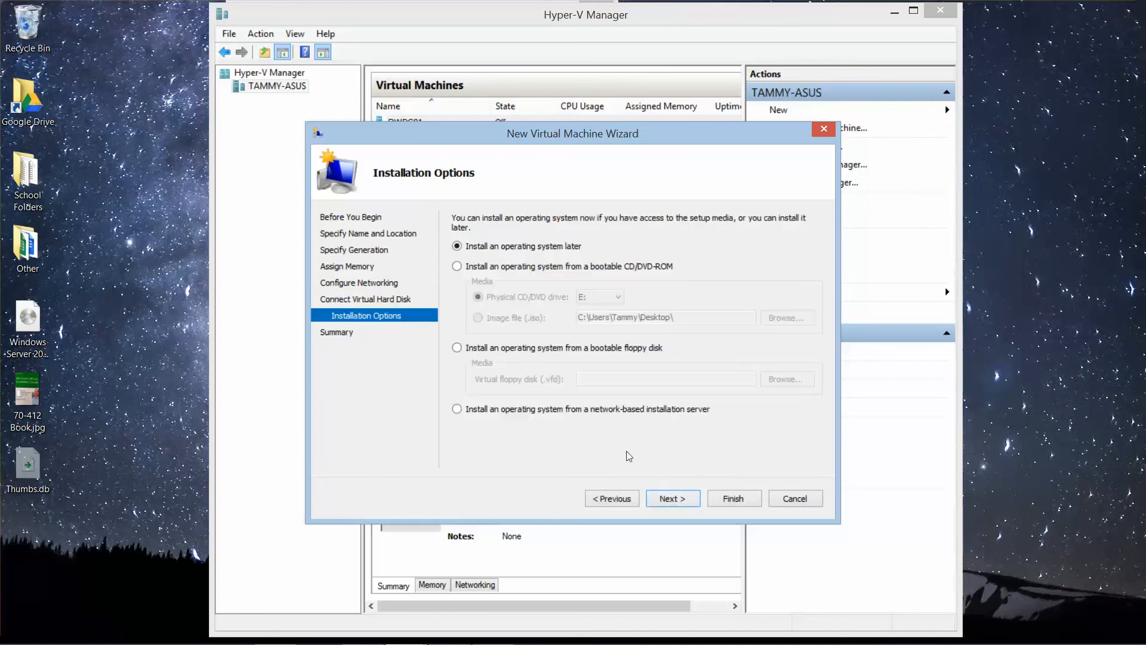
Step: Choose the Windows Server 2012 Standard R2.iso image on the Desktop as bootable installation media and finish the wizard
click(457, 266)
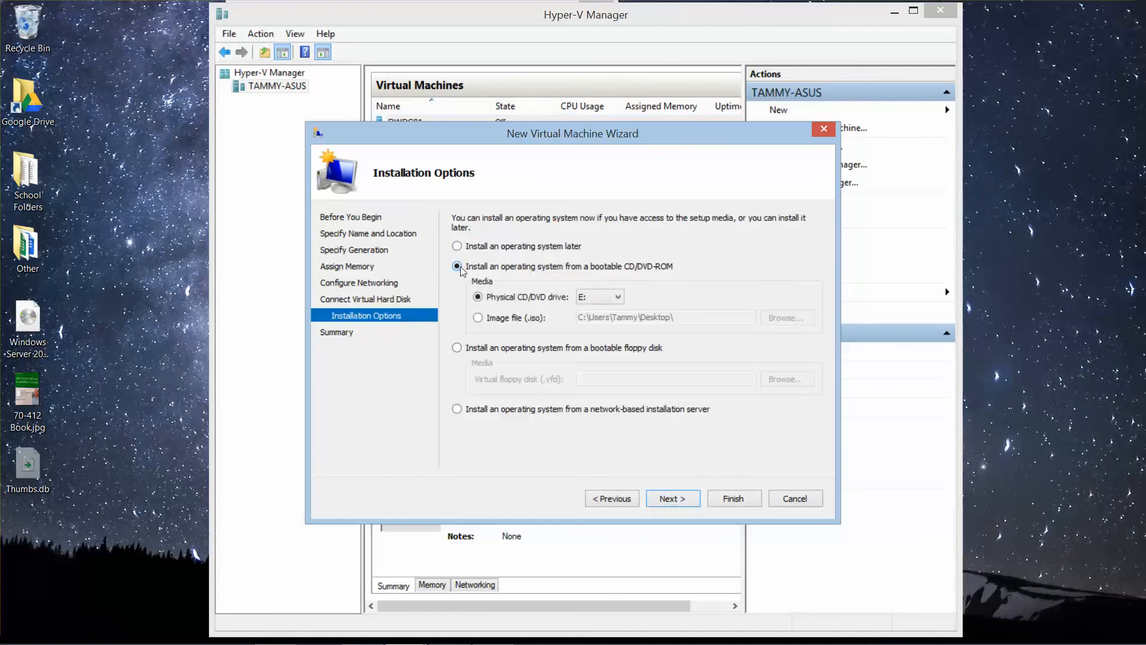
click(479, 318)
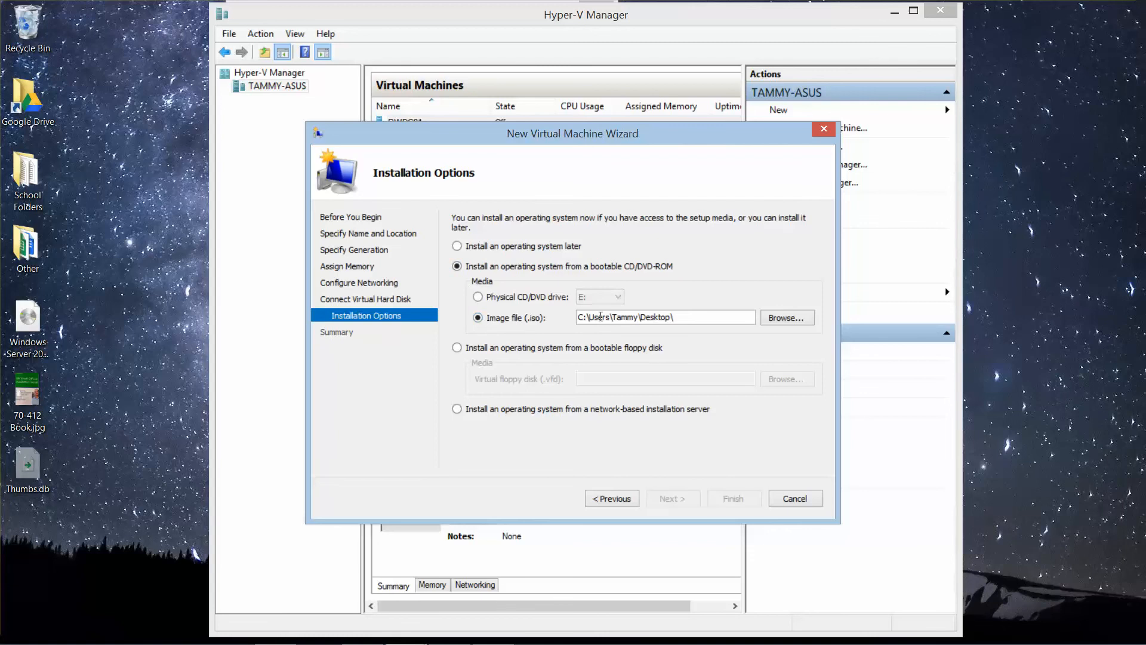
click(775, 319)
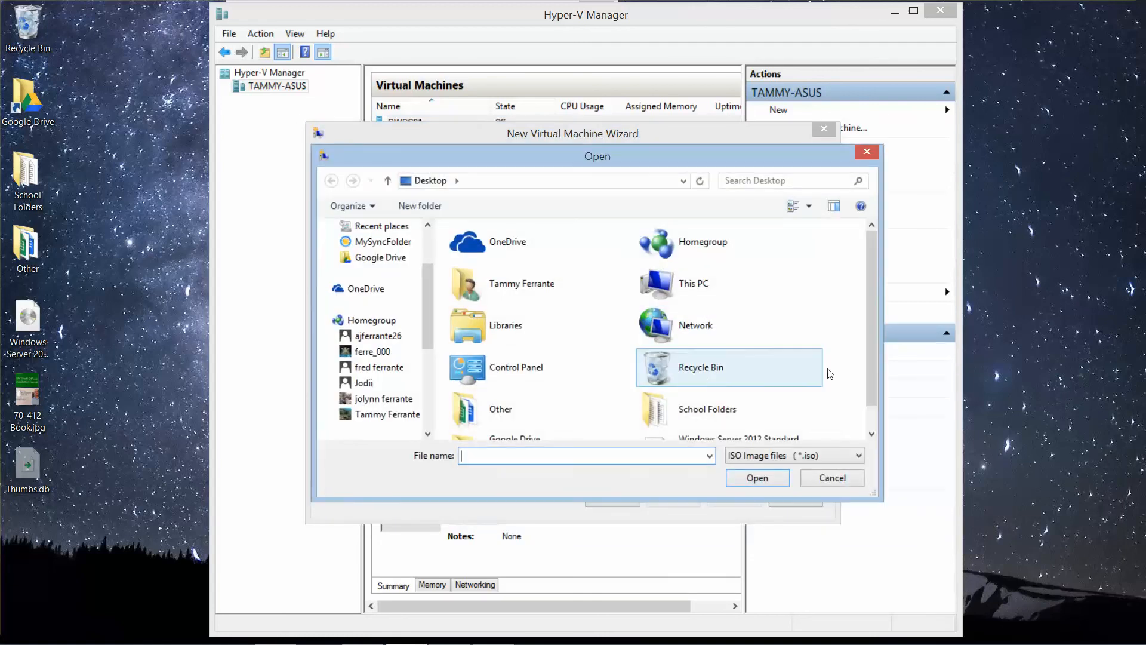
scroll(874, 364, down, 1)
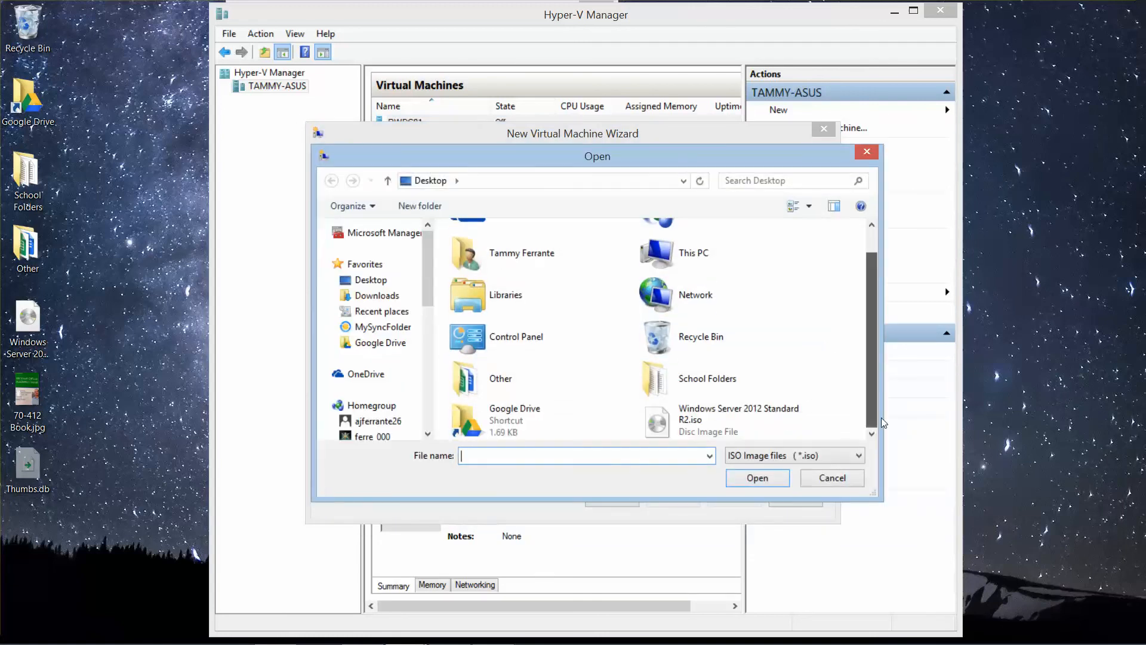
click(774, 417)
click(764, 478)
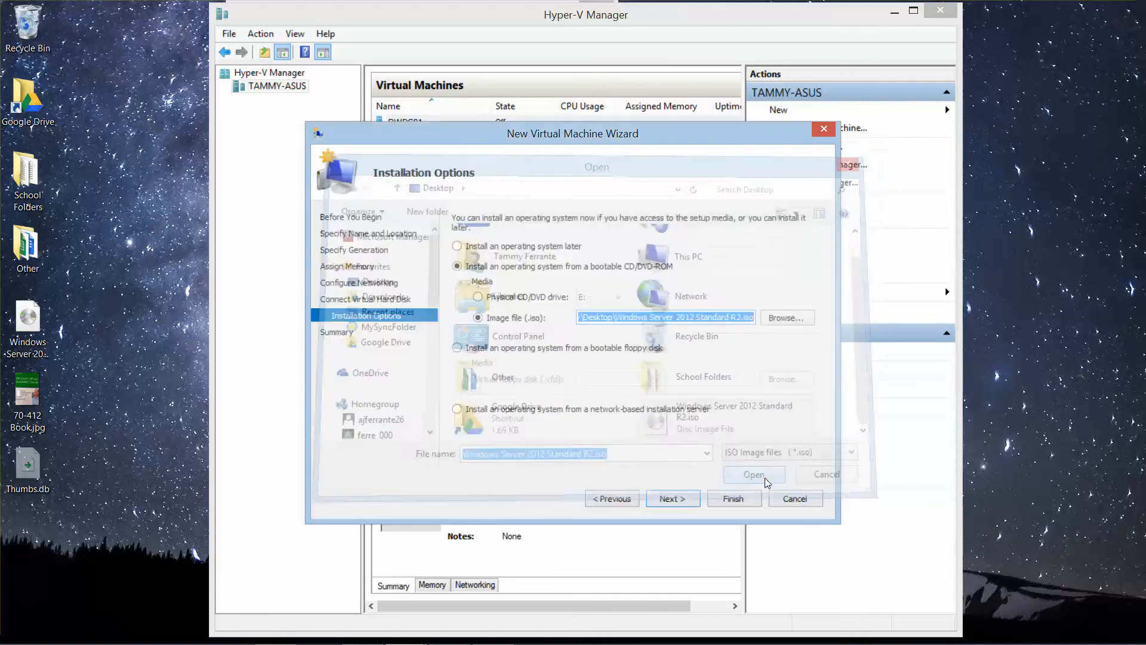
click(673, 501)
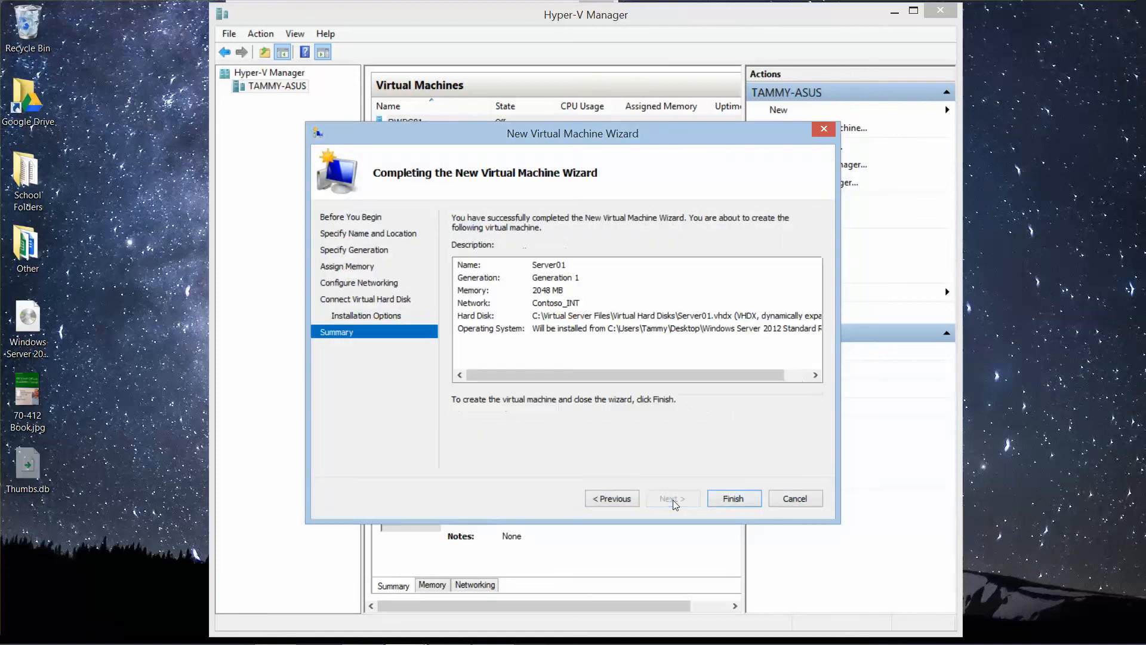
click(734, 502)
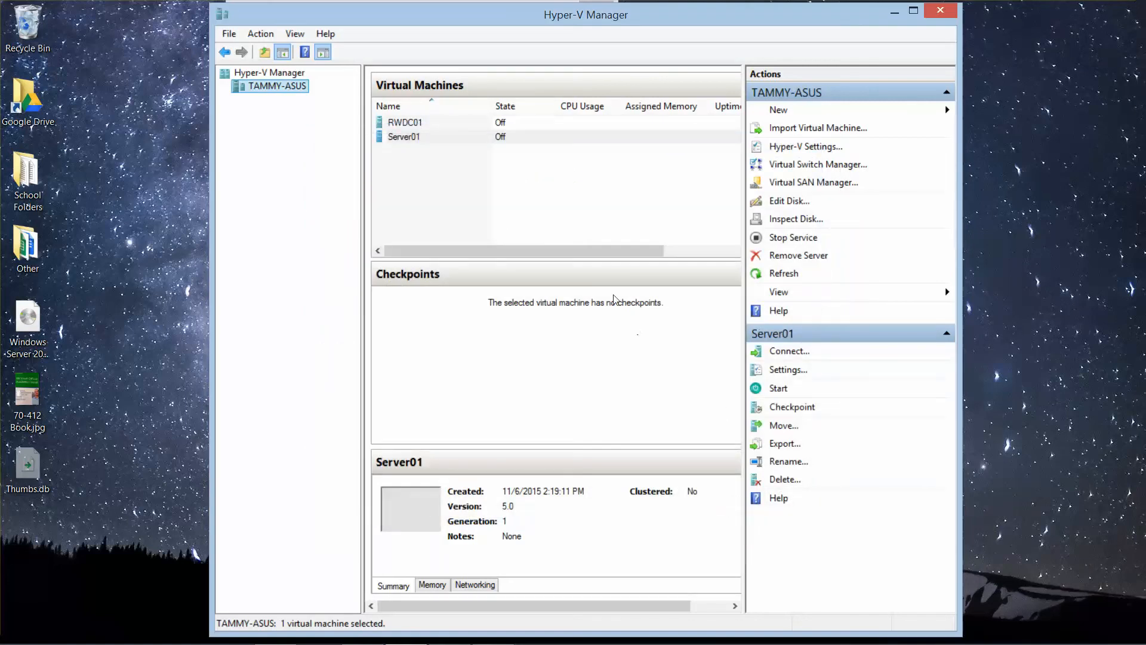
Step: Connect to the Server01 virtual machine and start it
click(404, 140)
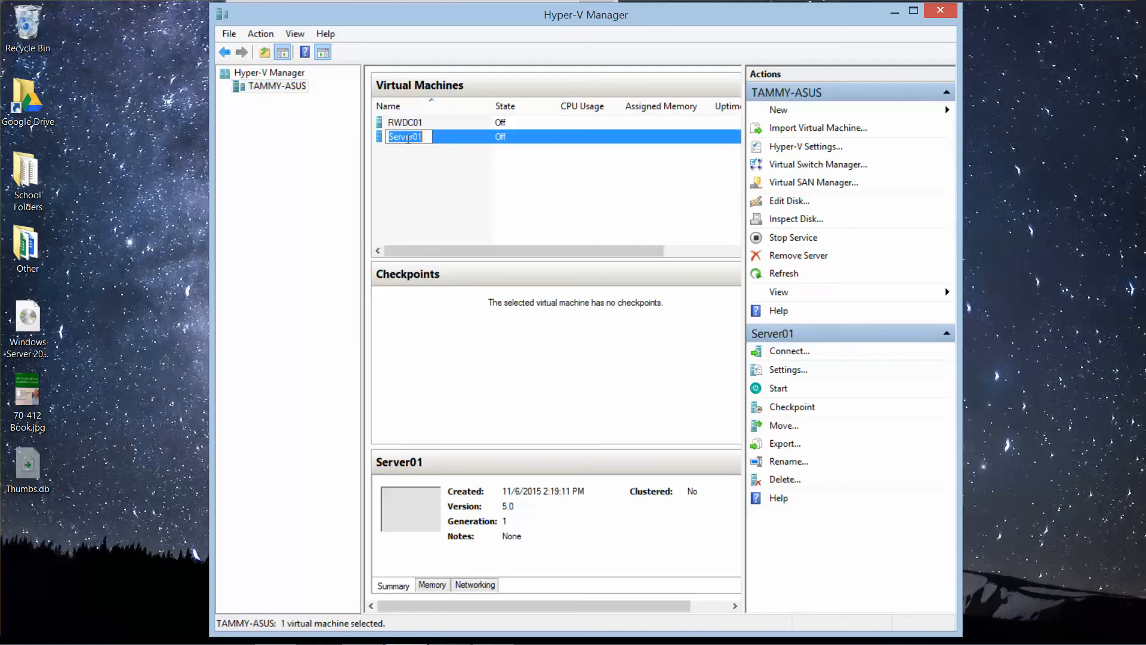
click(440, 157)
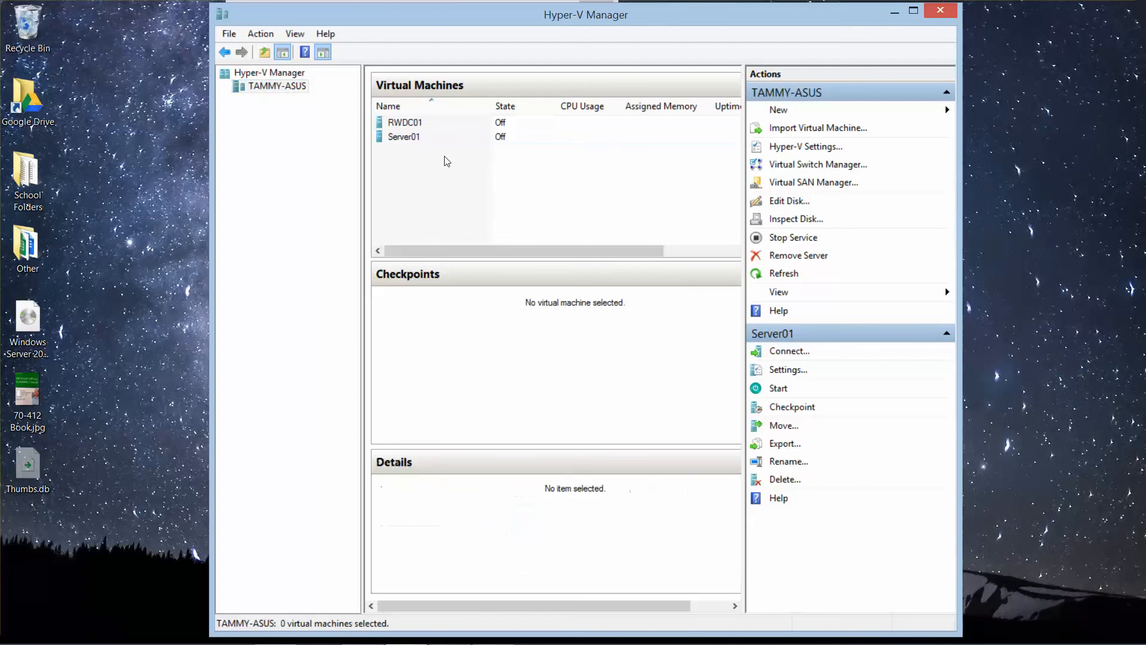
click(410, 137)
double_click(409, 136)
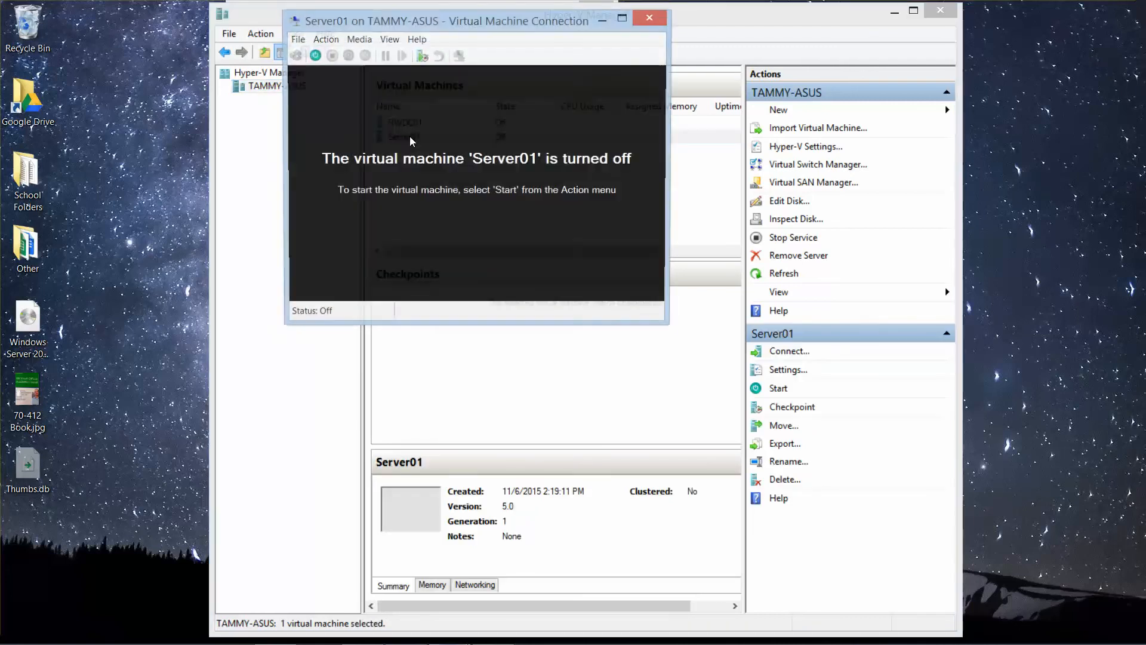
click(326, 43)
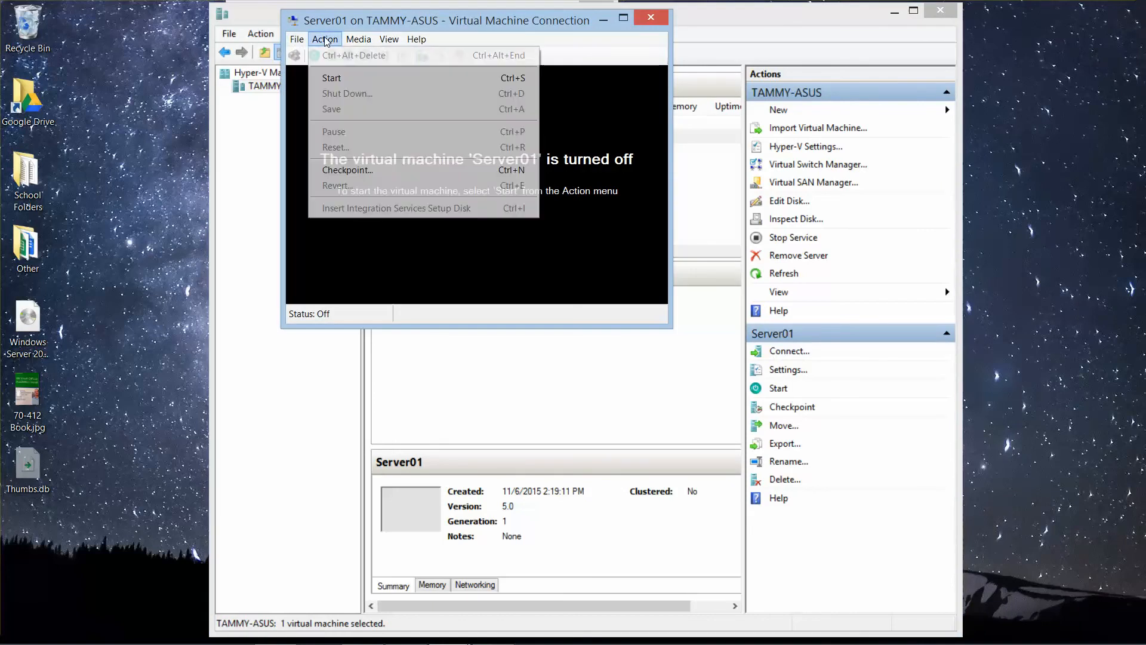
click(343, 81)
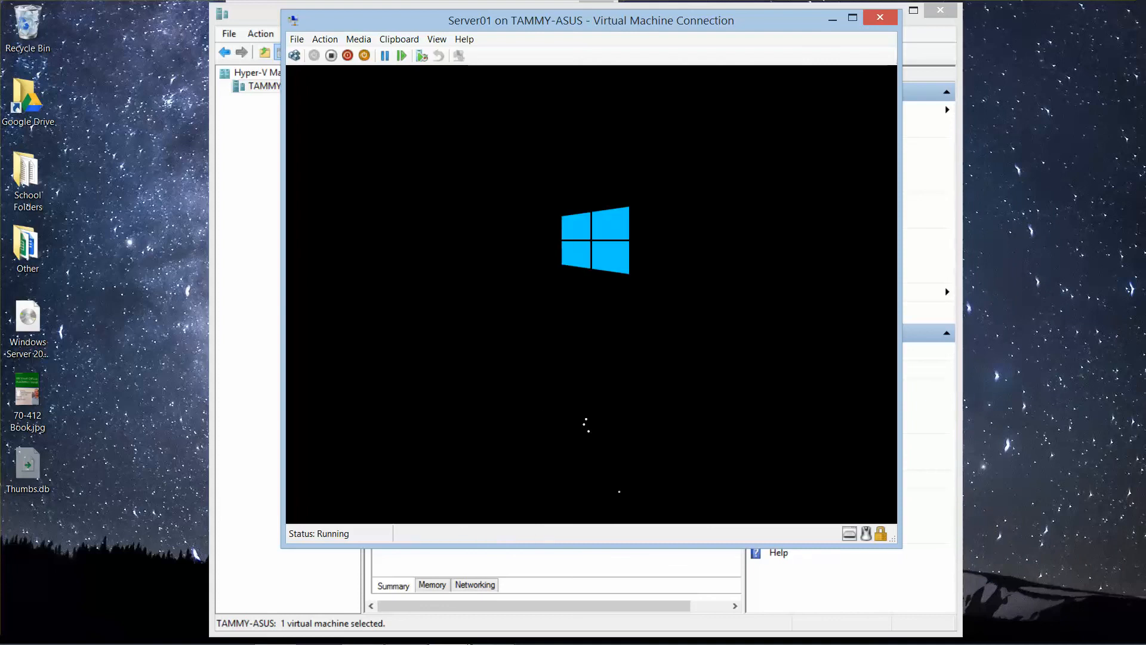
mouse_move(475, 633)
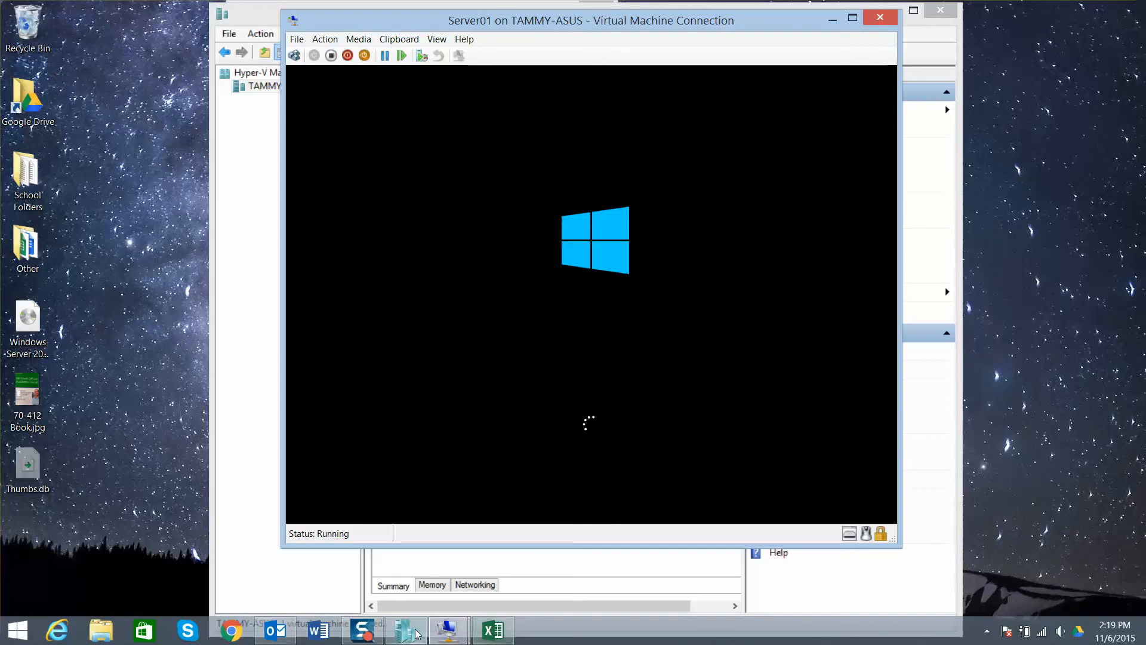